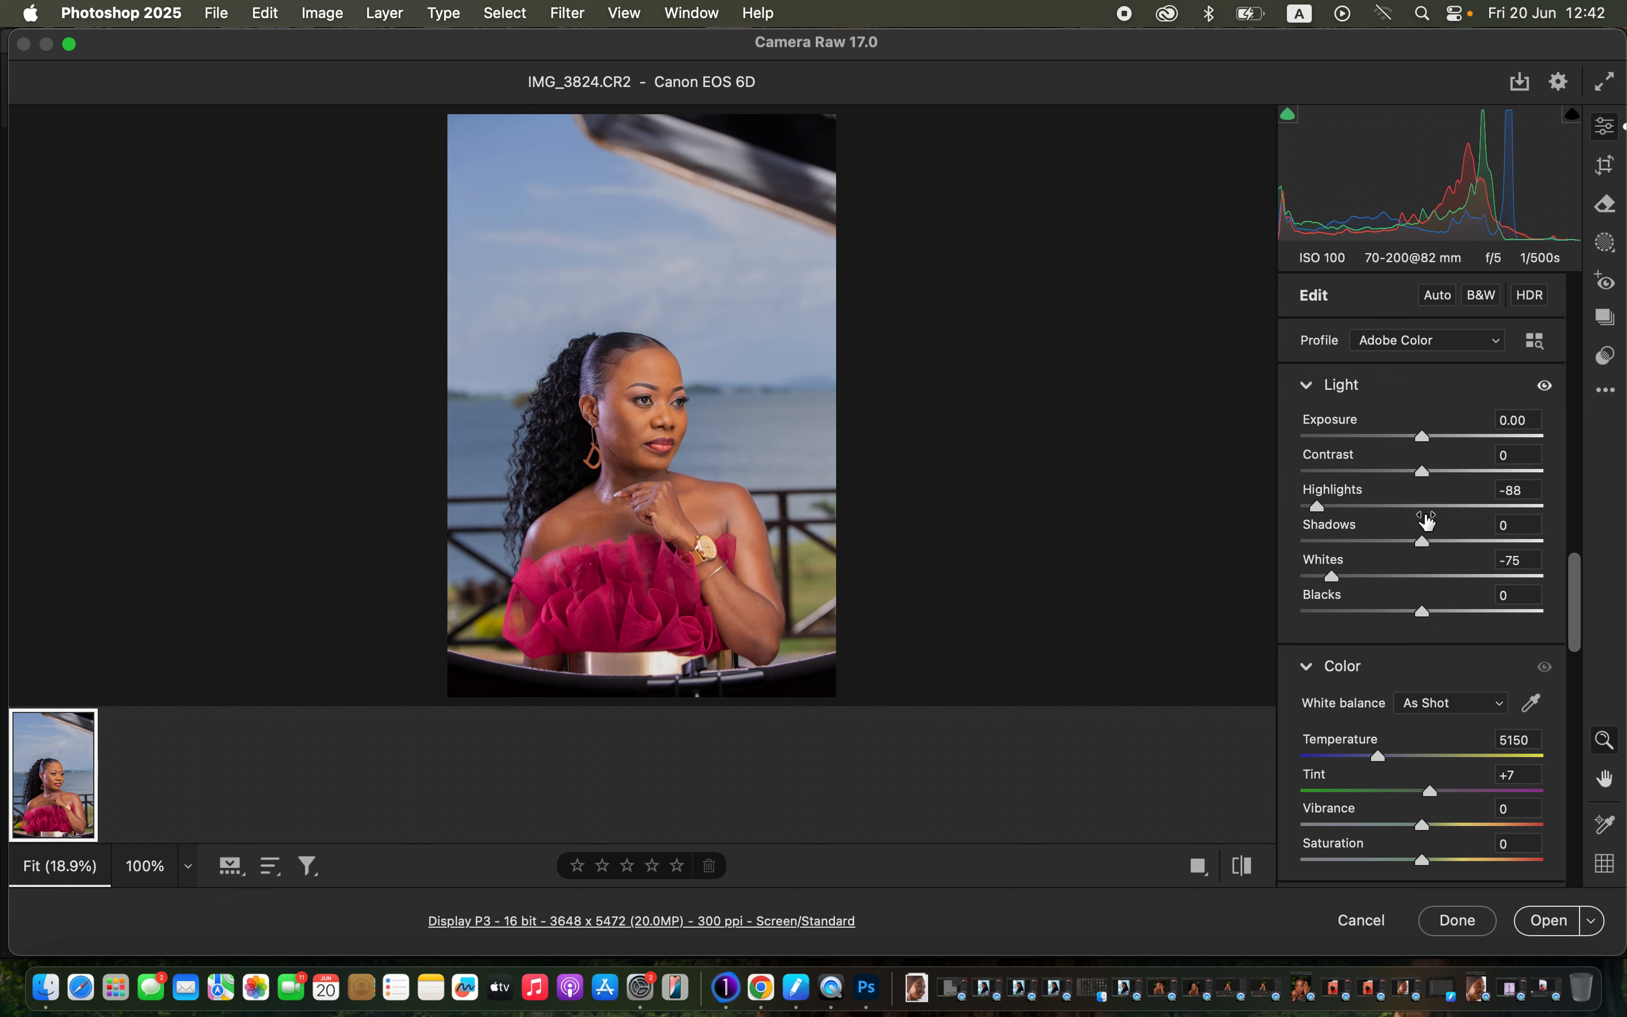
# In Camera Raw, set Shadows +19, Contrast +15, Blacks -19 and Temperature 5200.
pyautogui.moveTo(1424, 542); pyautogui.dragTo(1446, 538)
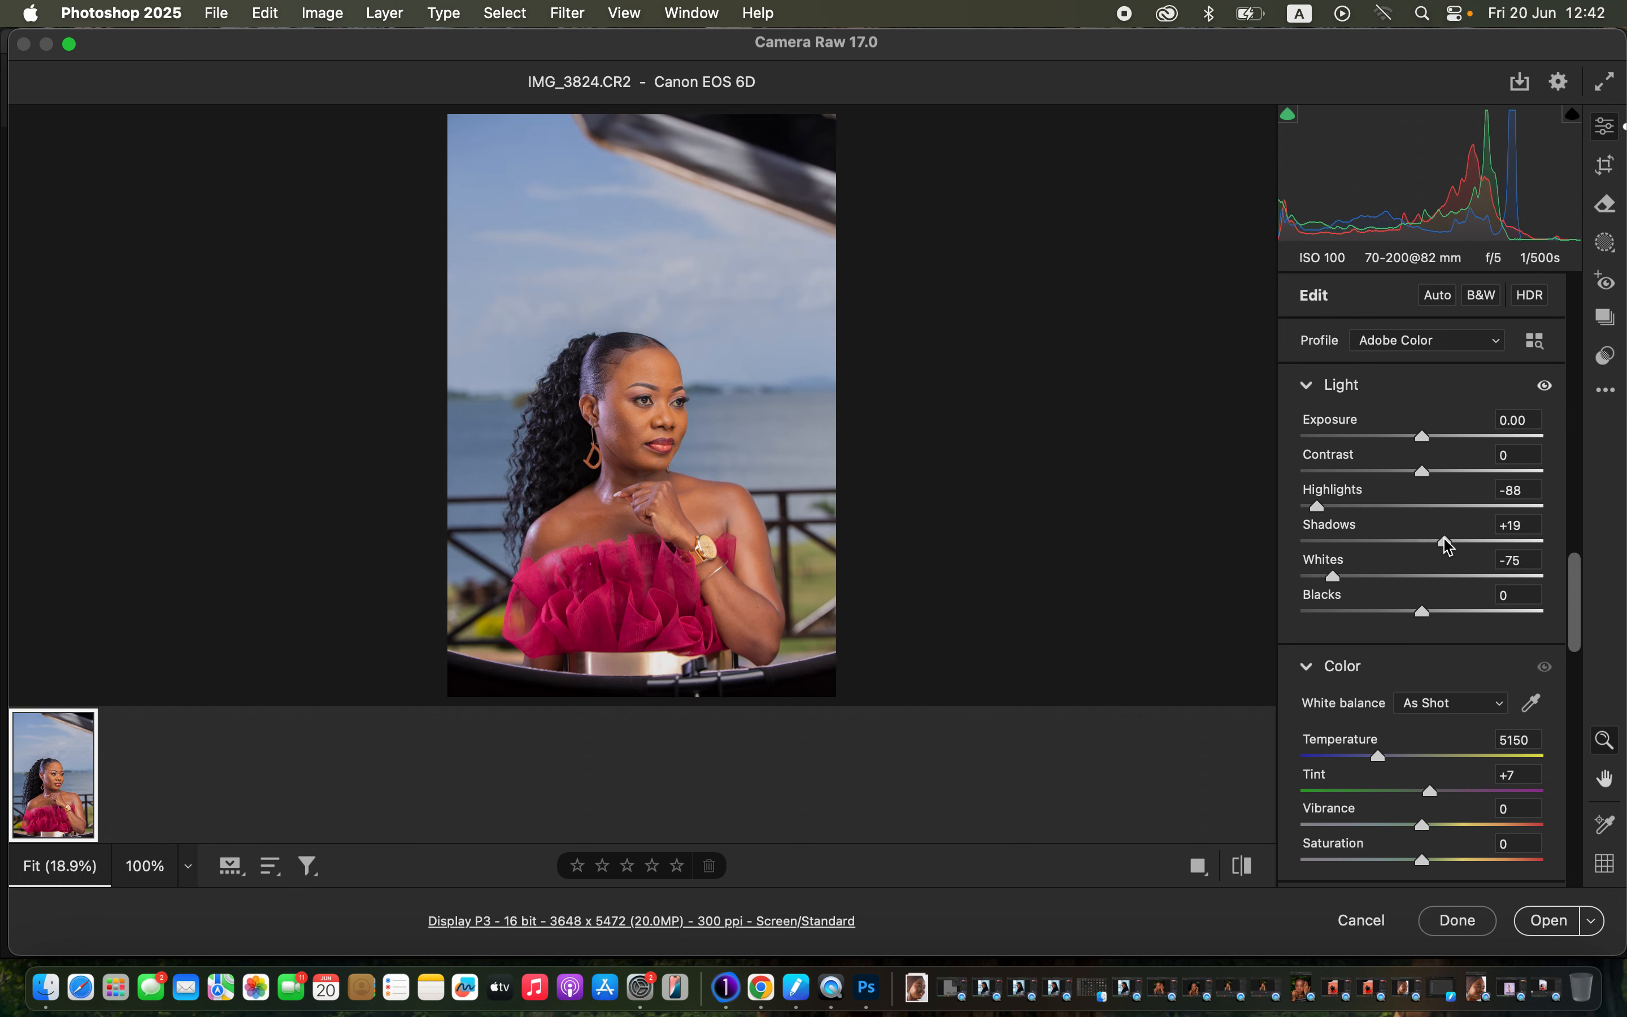
pyautogui.moveTo(1440, 472); pyautogui.dragTo(1446, 466)
pyautogui.moveTo(1420, 611)
pyautogui.mouseDown()
pyautogui.moveTo(1392, 611)
pyautogui.moveTo(1408, 609)
pyautogui.mouseUp()
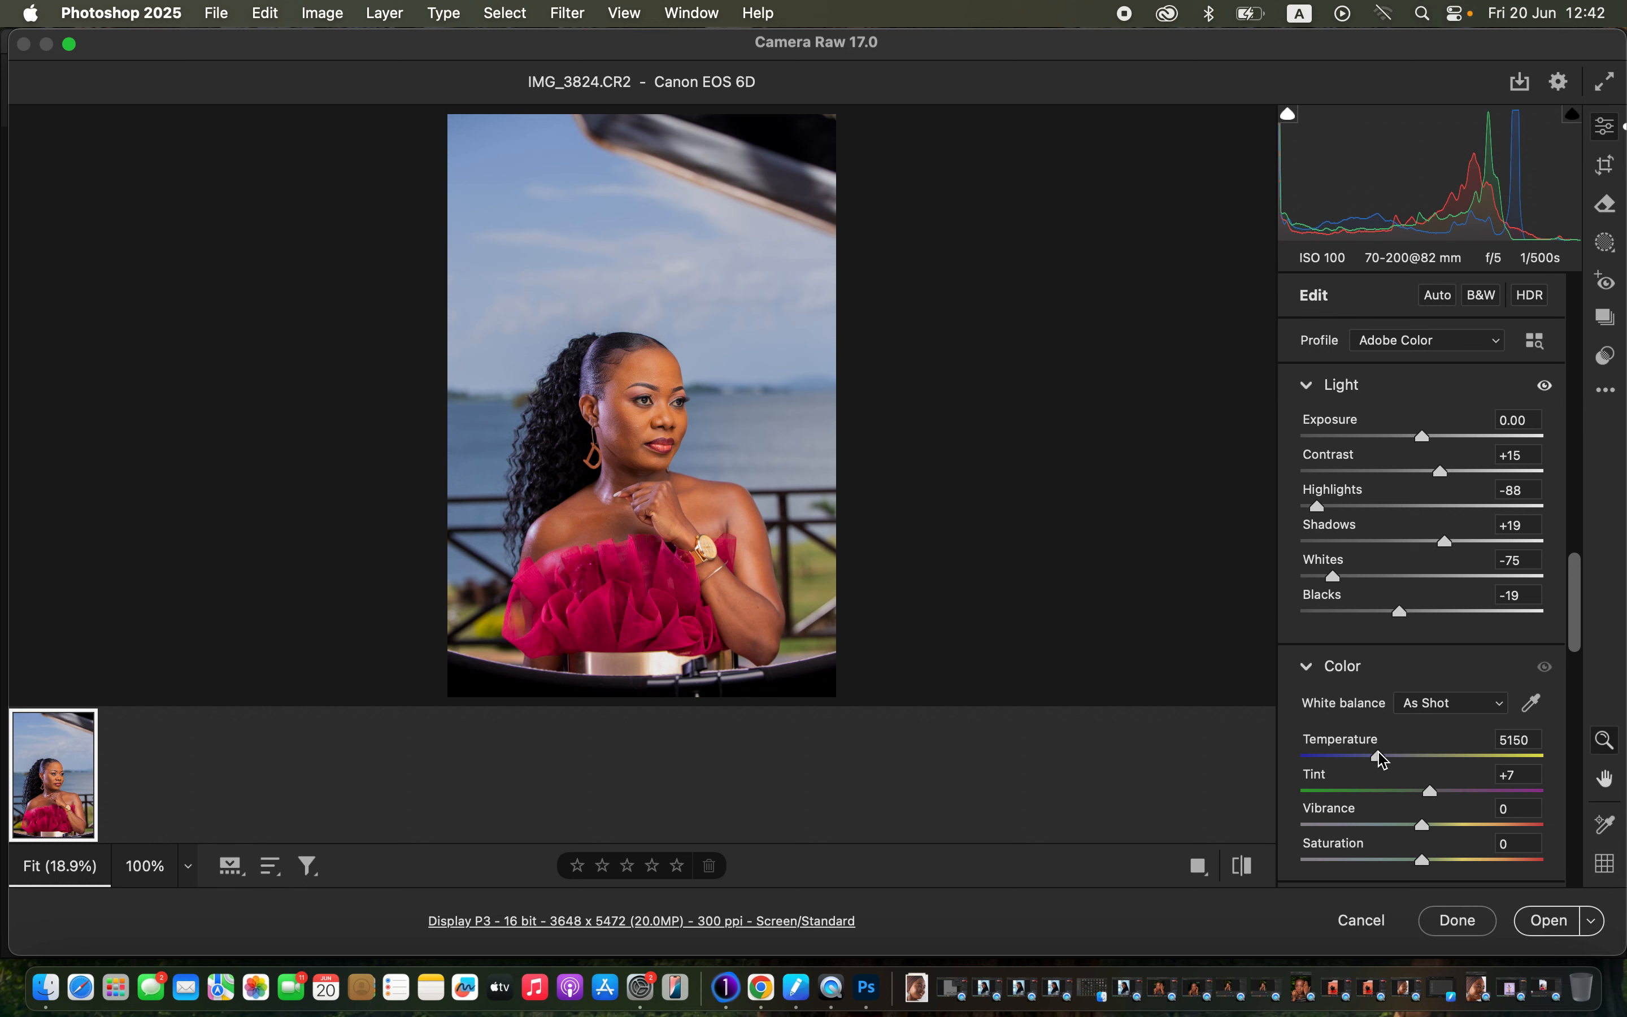
pyautogui.moveTo(1384, 760); pyautogui.dragTo(1384, 756)
pyautogui.moveTo(1575, 592); pyautogui.dragTo(1584, 544)
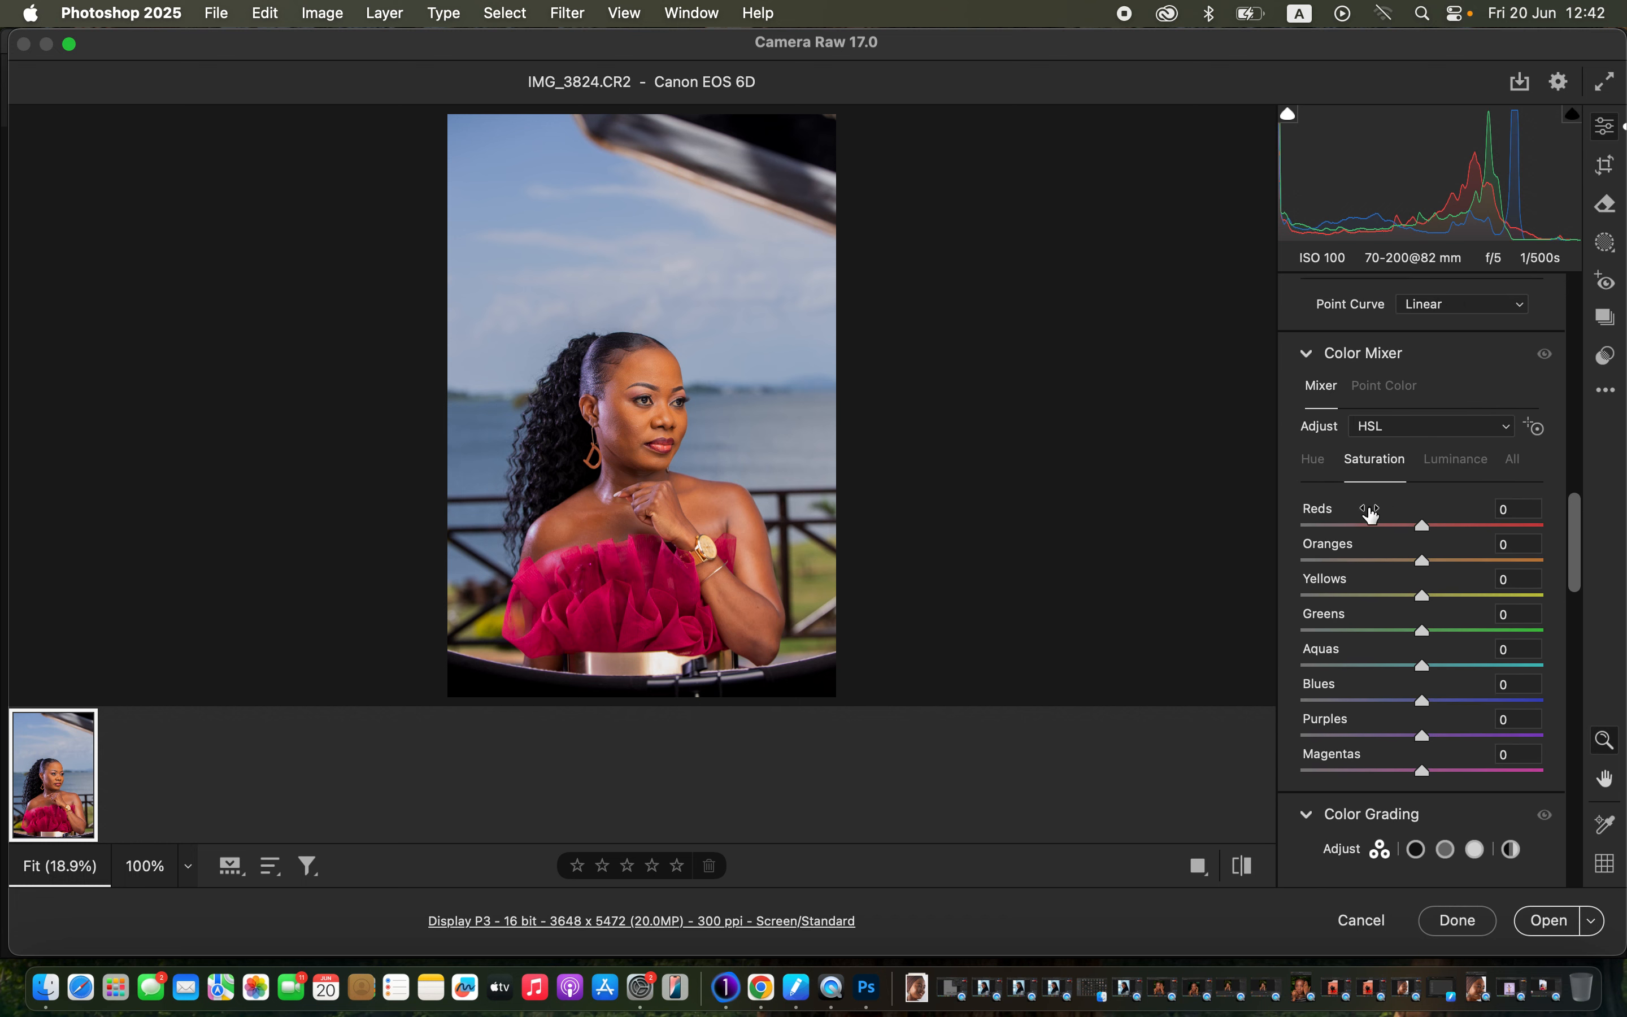
# In the HSL mixer, set Blues luminance -39, hue -25 and saturation +26.
pyautogui.click(1319, 462)
pyautogui.click(1379, 460)
pyautogui.click(1446, 460)
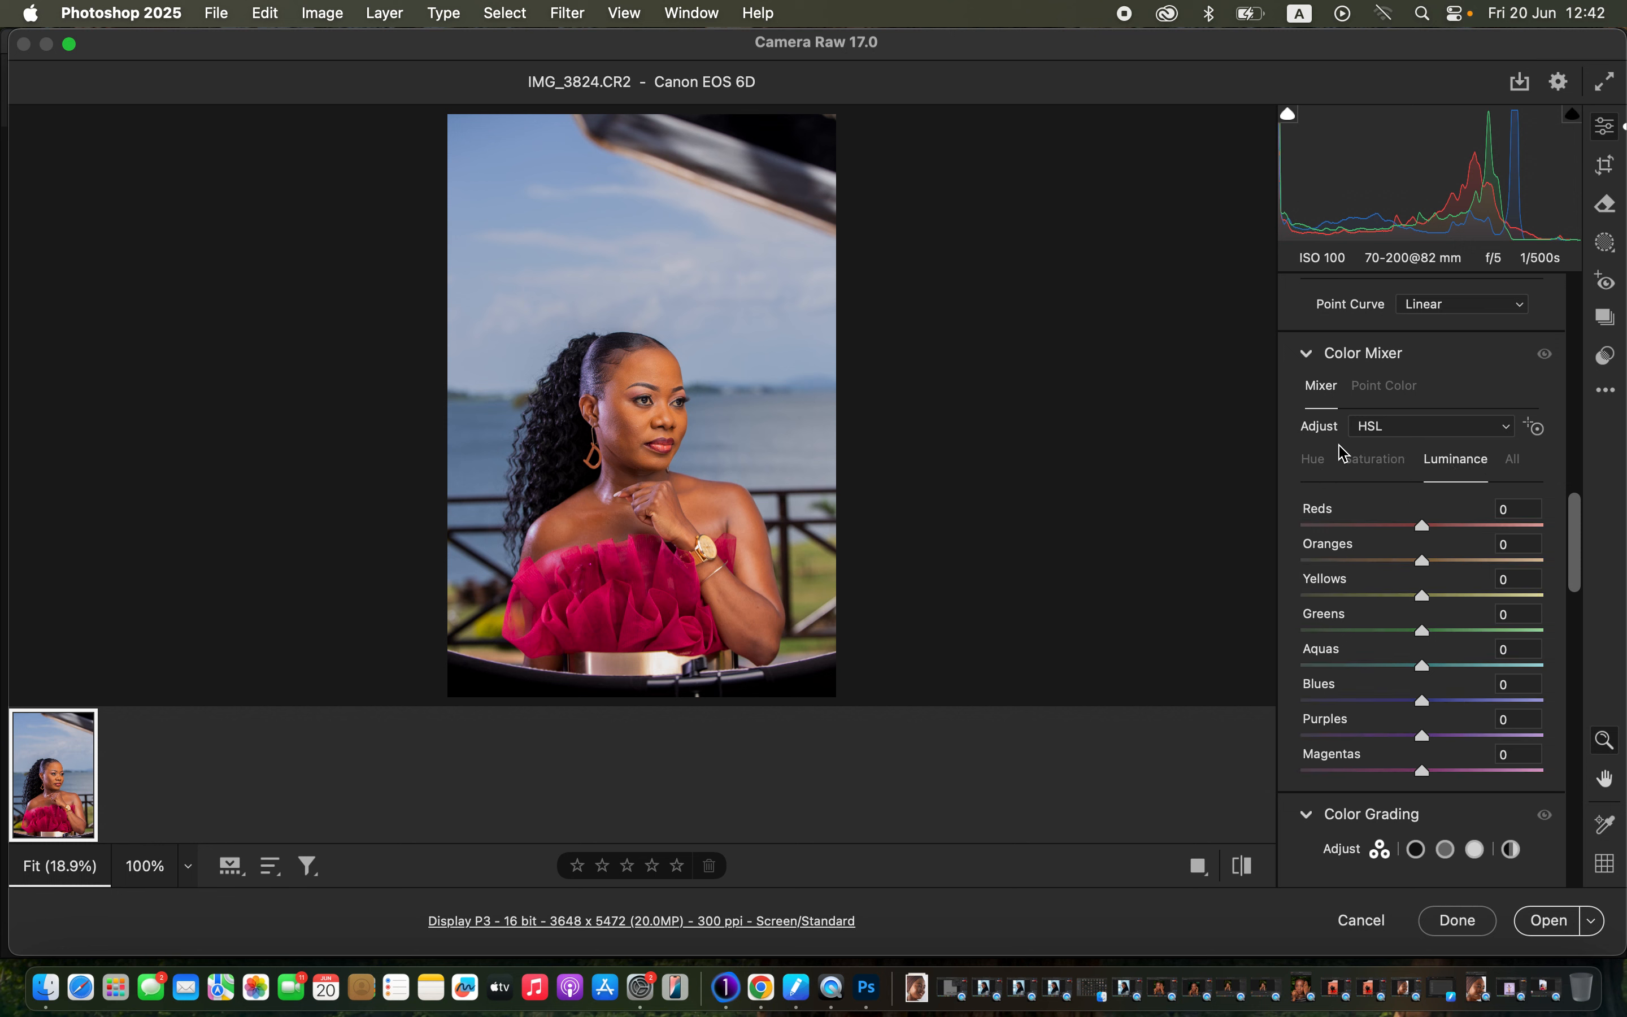
pyautogui.click(1389, 464)
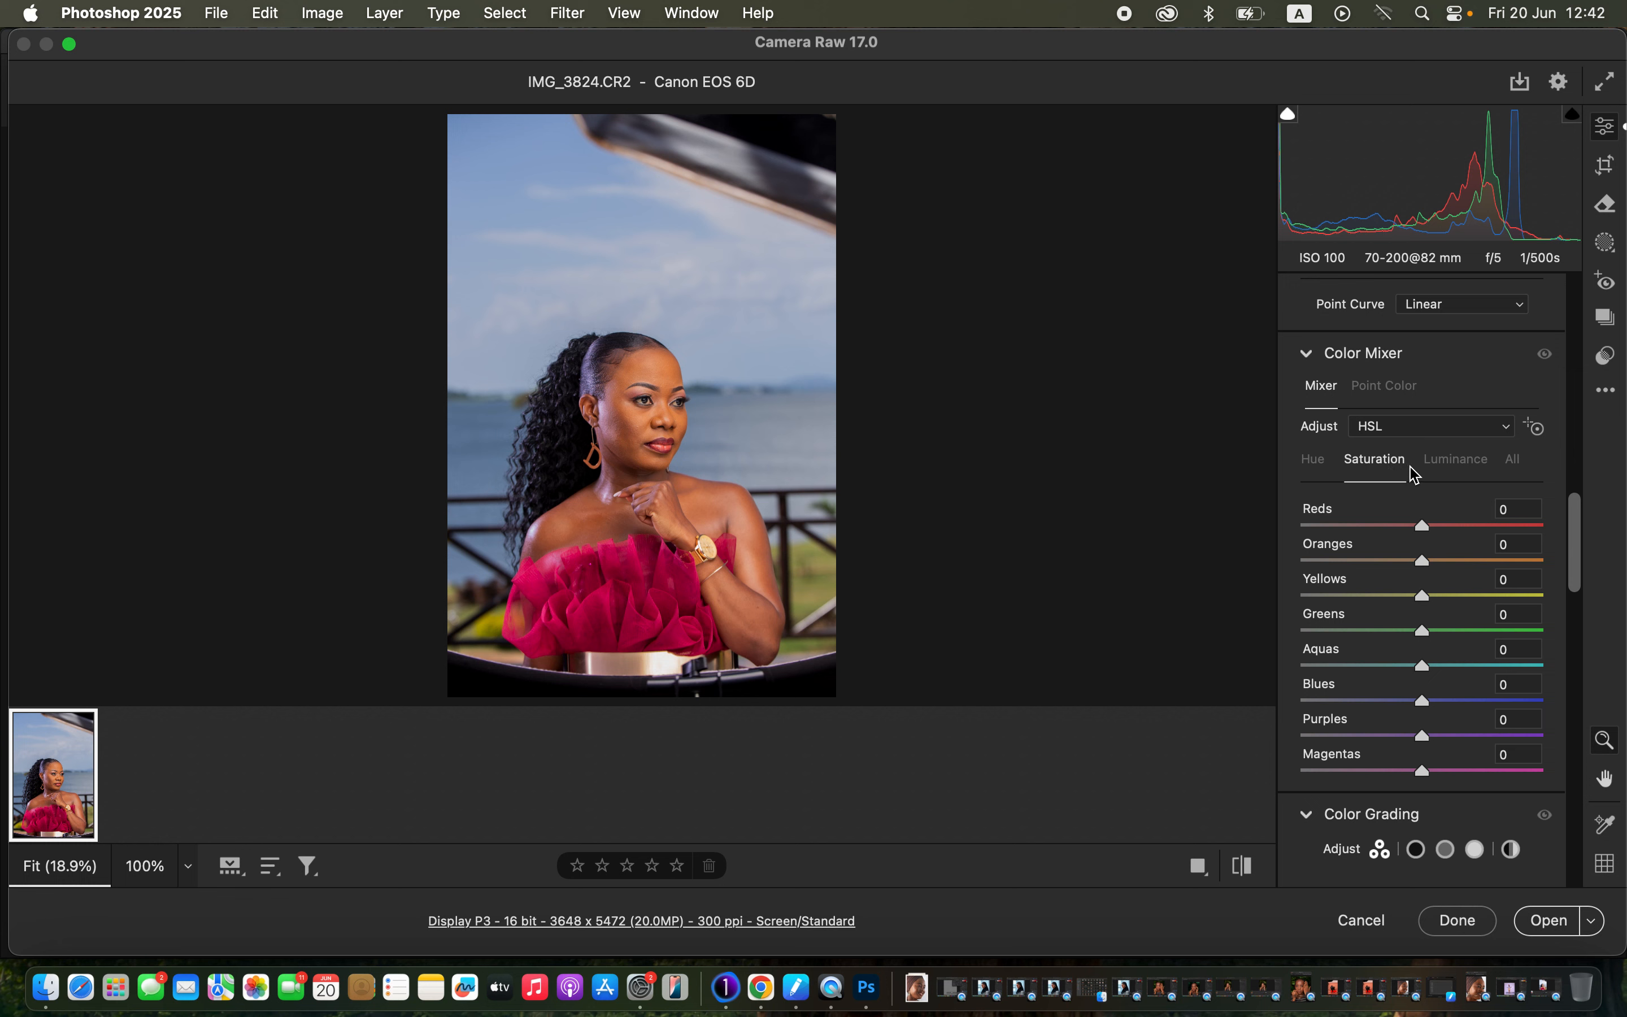
pyautogui.click(1457, 466)
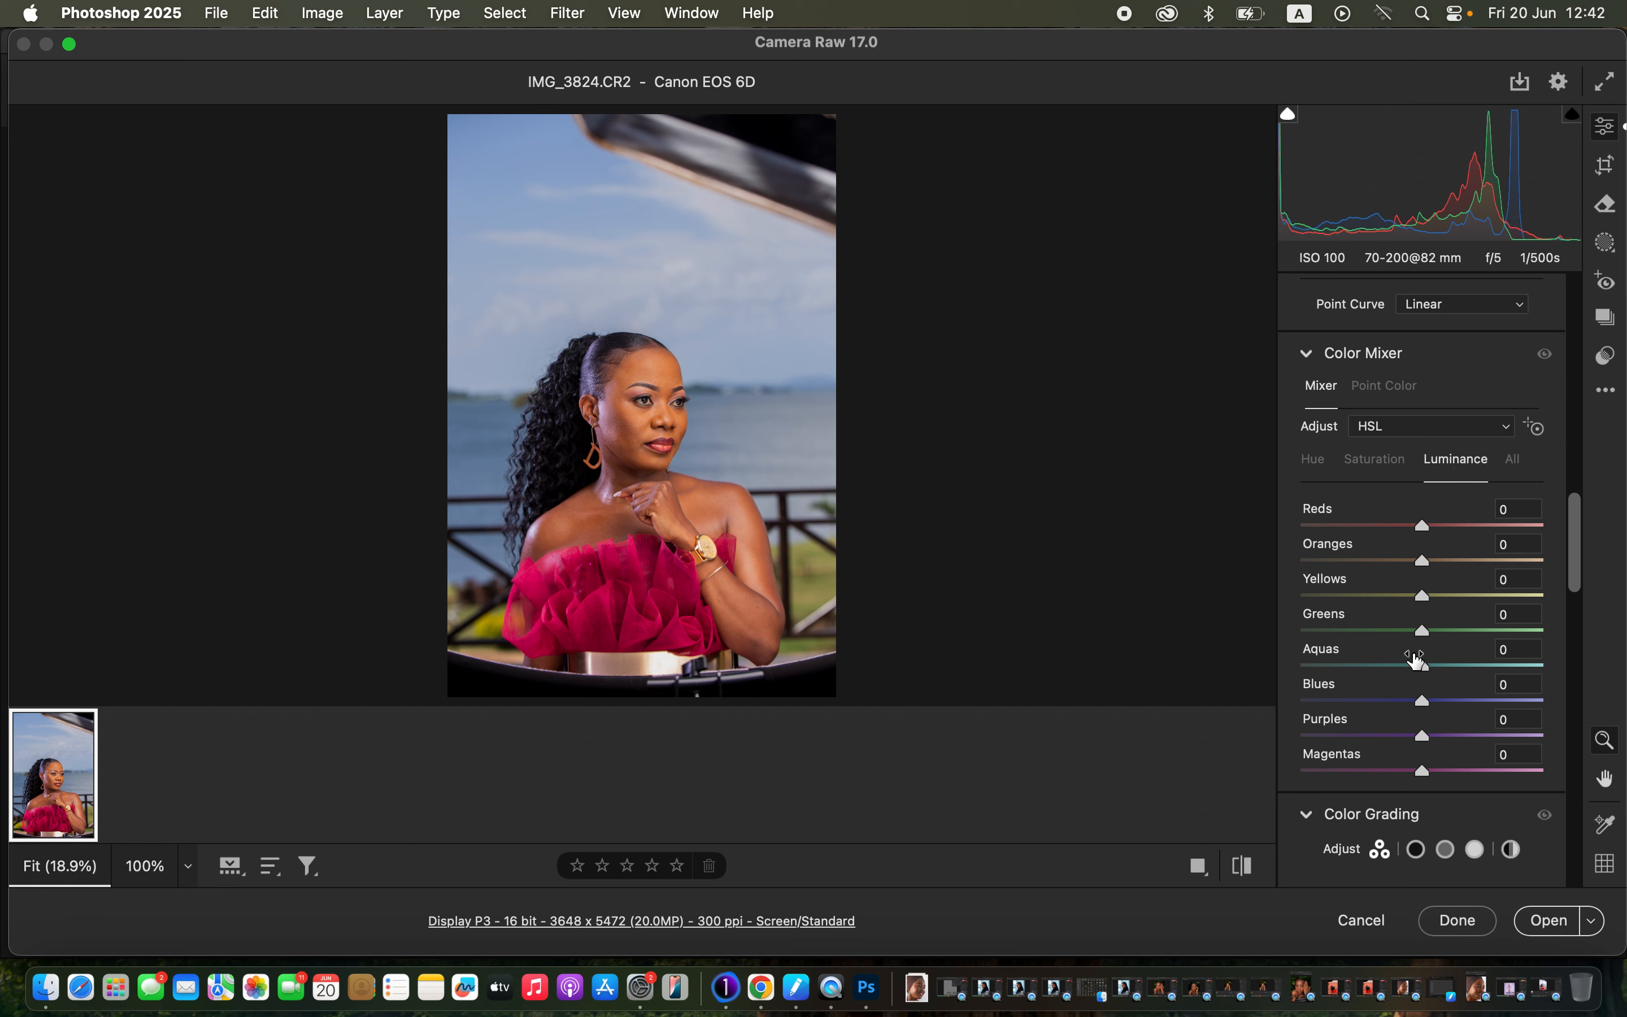
pyautogui.moveTo(1399, 694); pyautogui.dragTo(1379, 700)
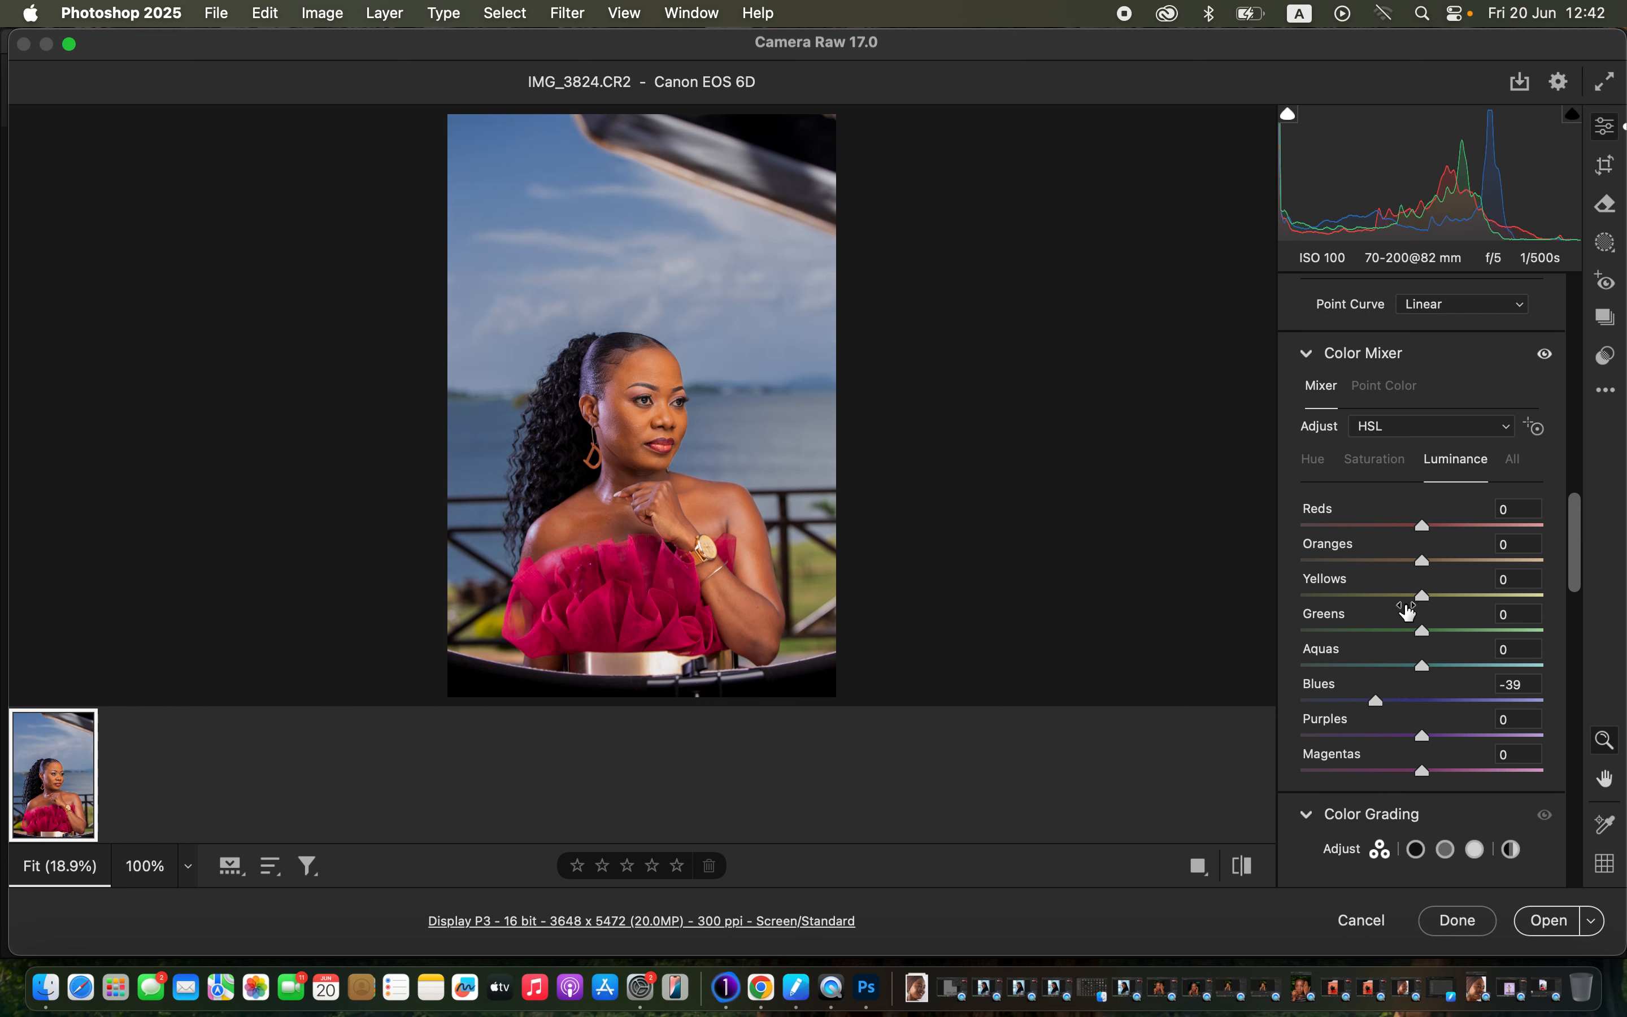
pyautogui.click(1320, 466)
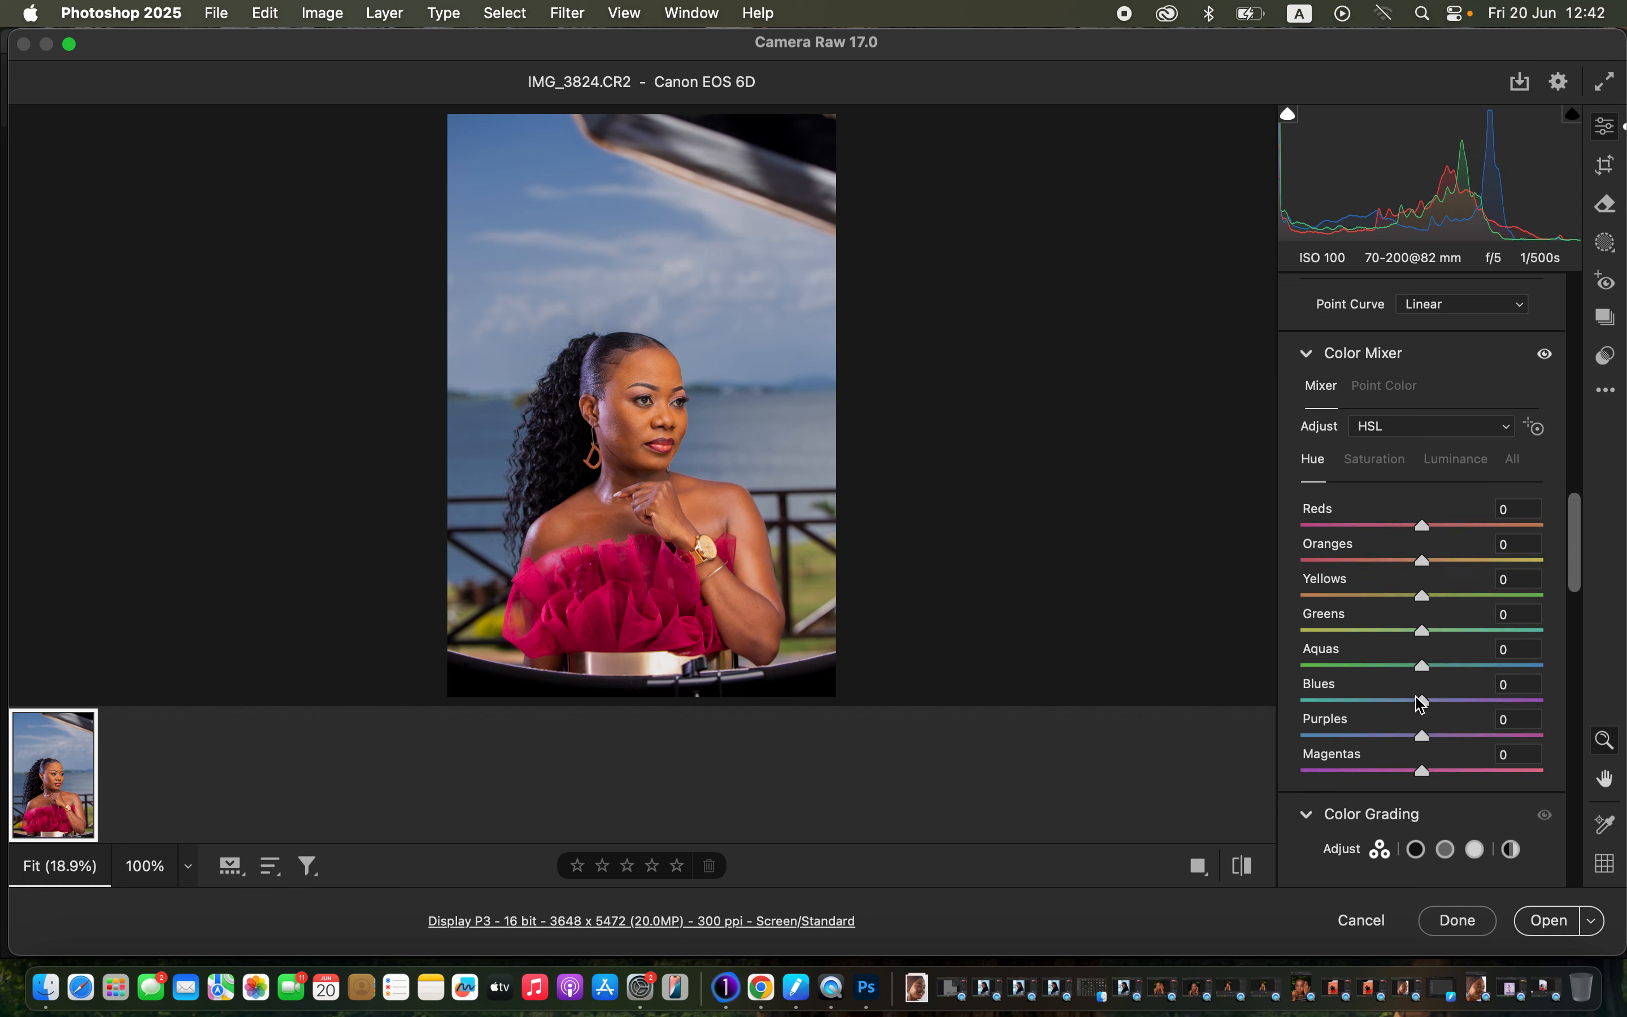
pyautogui.moveTo(1412, 699); pyautogui.dragTo(1387, 699)
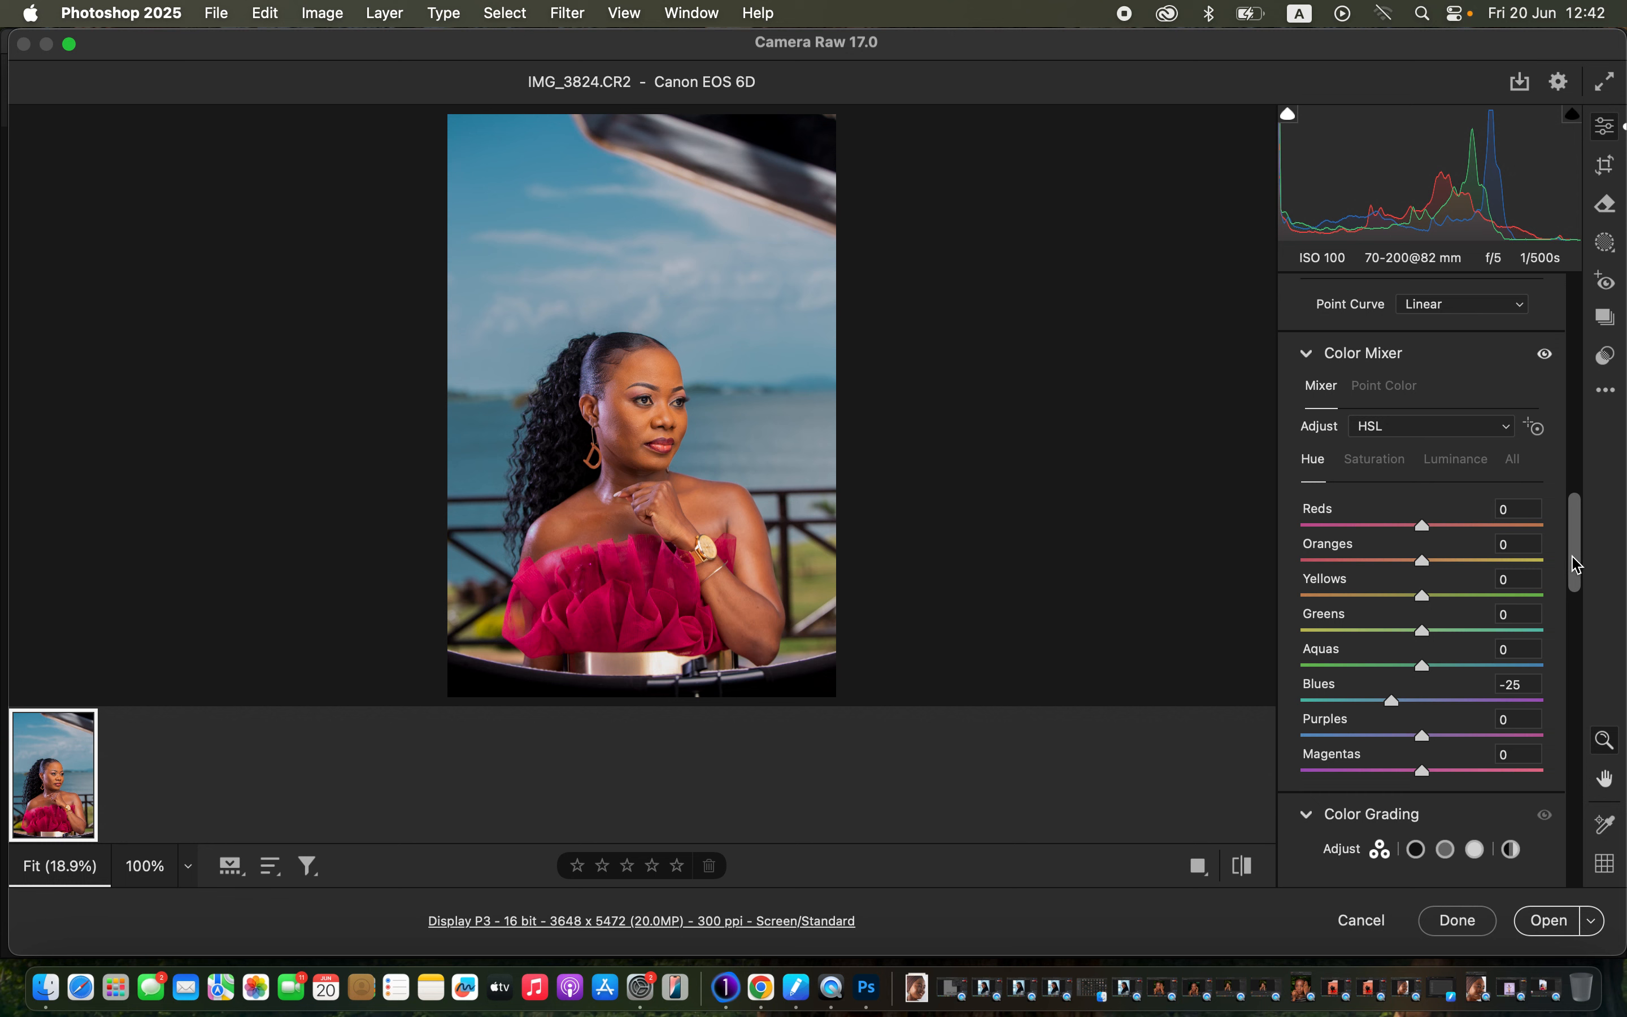
pyautogui.click(1404, 461)
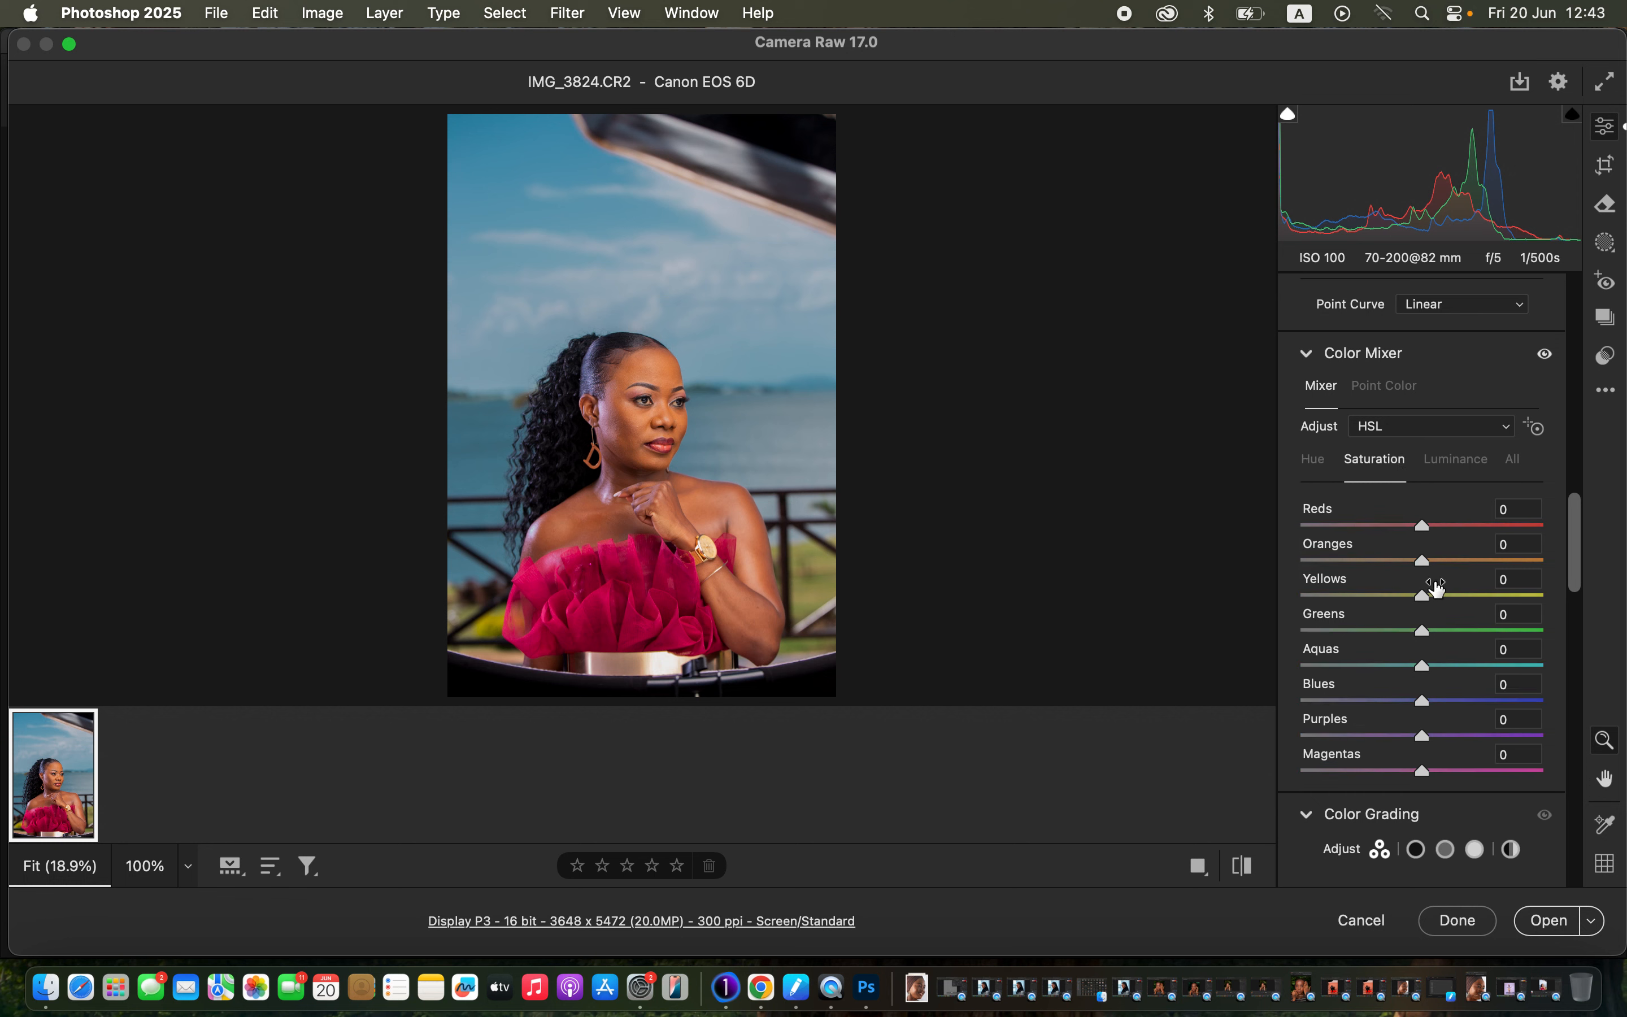
pyautogui.moveTo(1446, 700); pyautogui.dragTo(1456, 702)
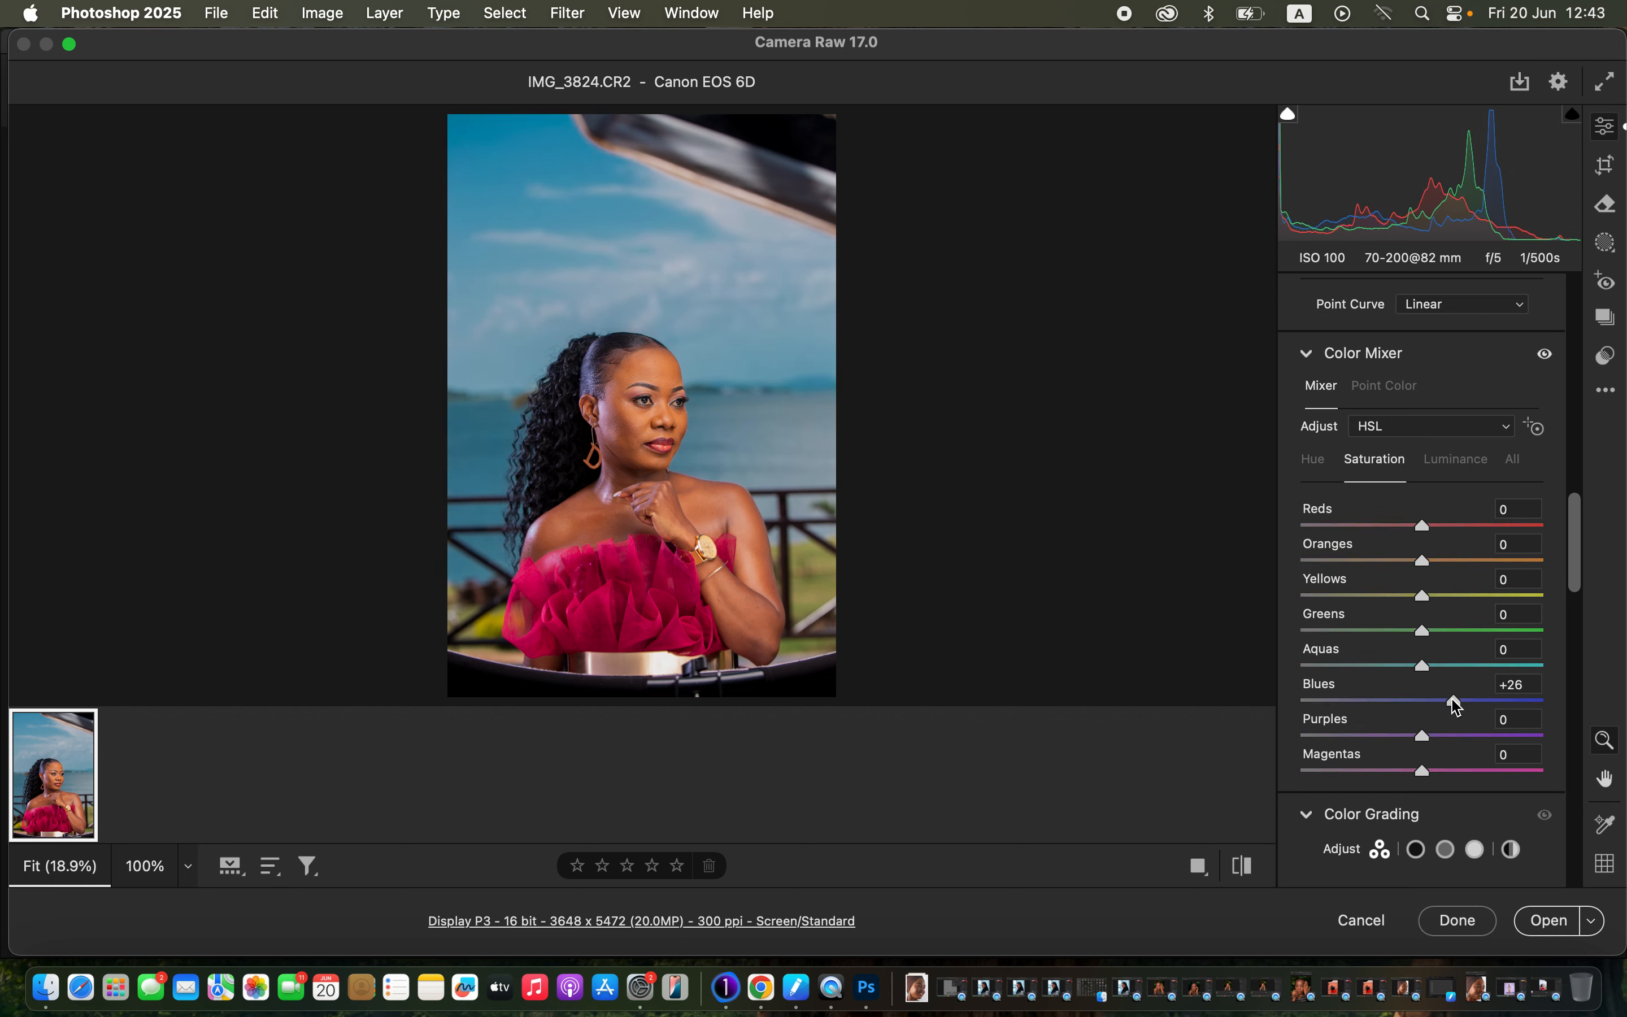
pyautogui.moveTo(1581, 573); pyautogui.dragTo(1570, 852)
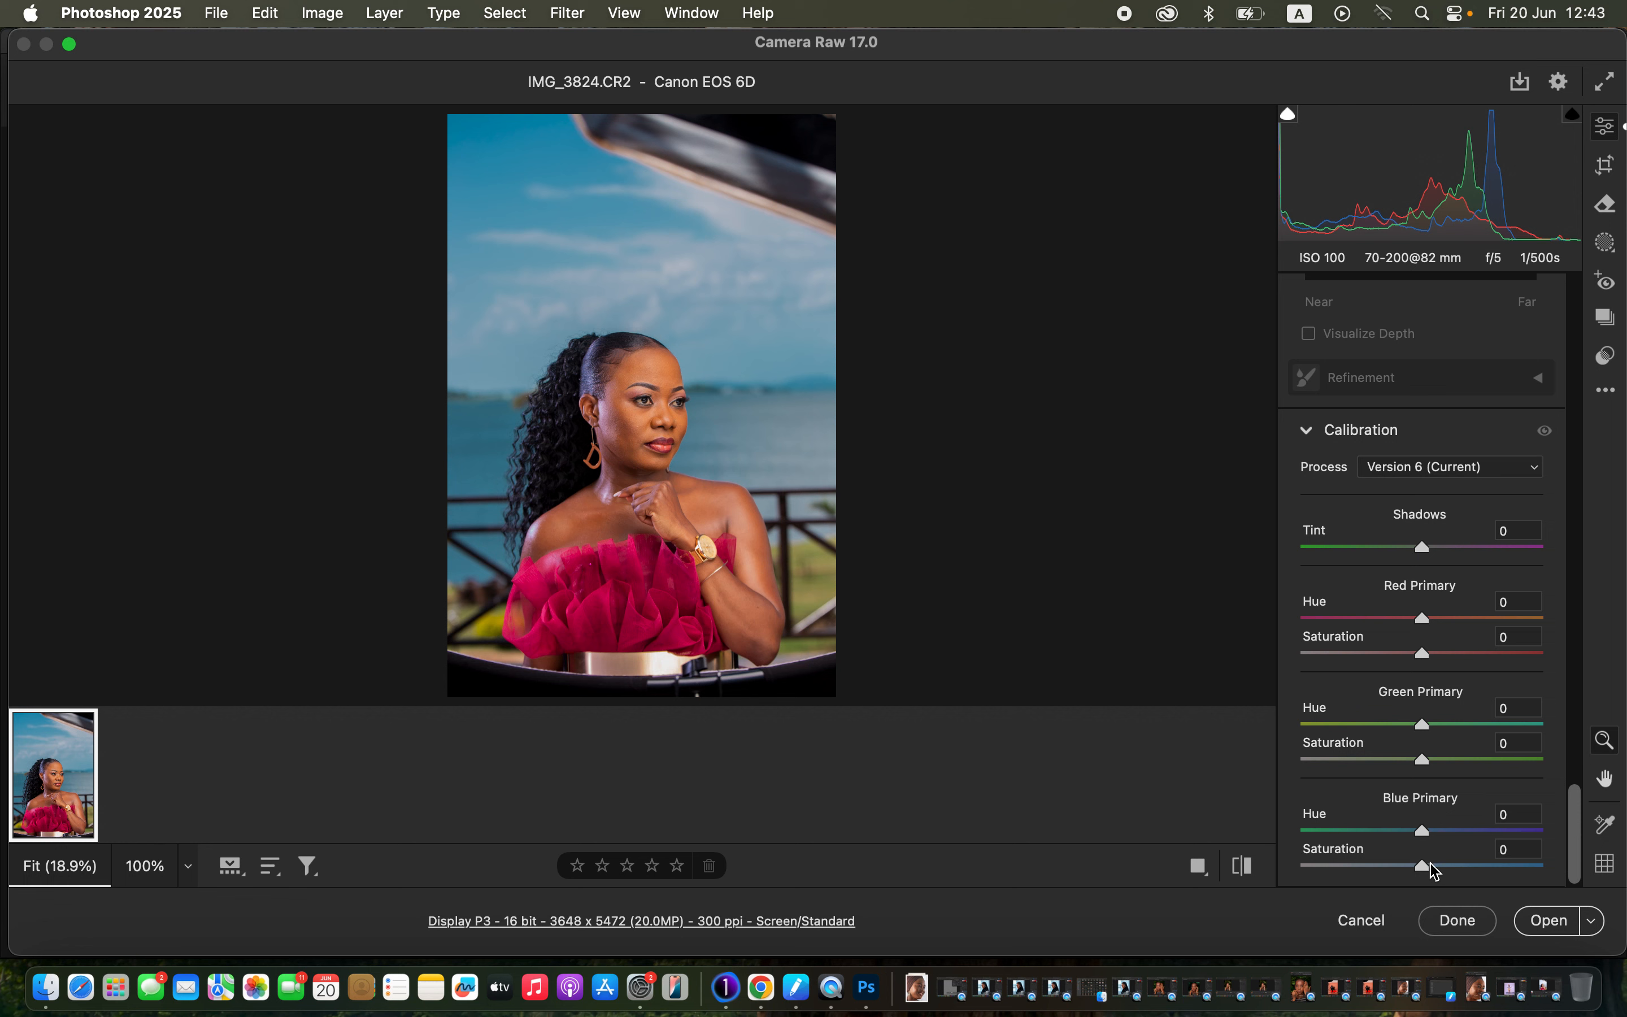
# Raise Blue Primary saturation to +58 and cut Oranges saturation to -11.
pyautogui.moveTo(1431, 865); pyautogui.dragTo(1493, 867)
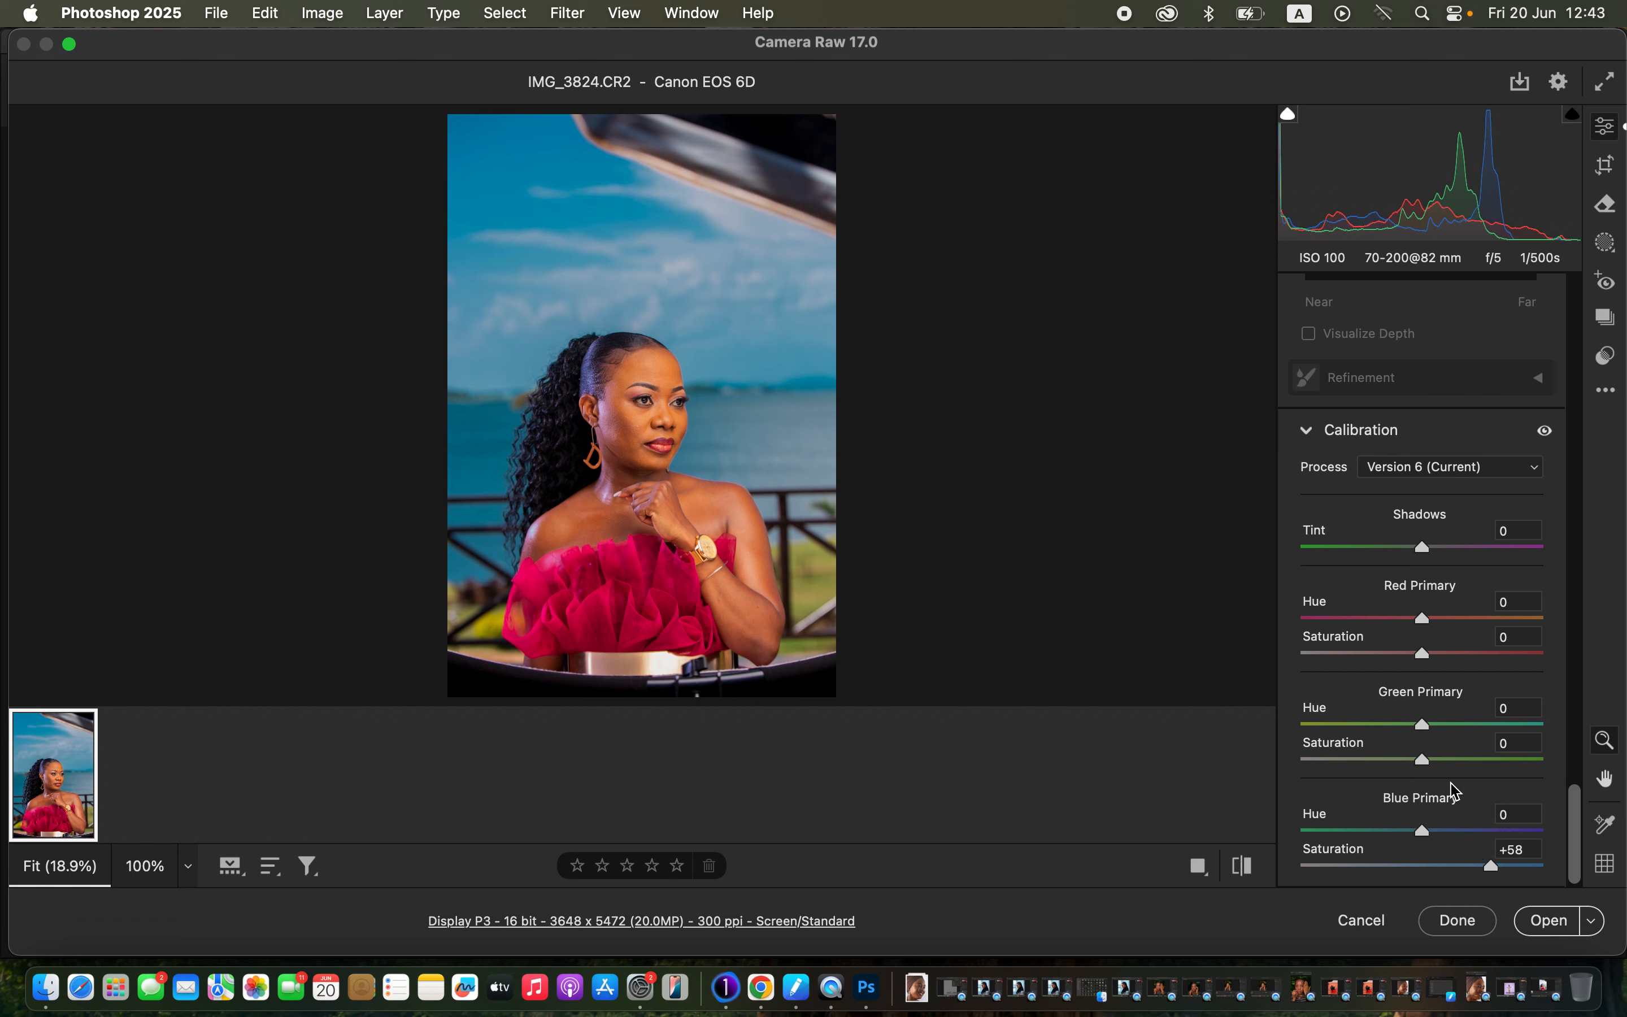
pyautogui.moveTo(1582, 834); pyautogui.dragTo(1602, 540)
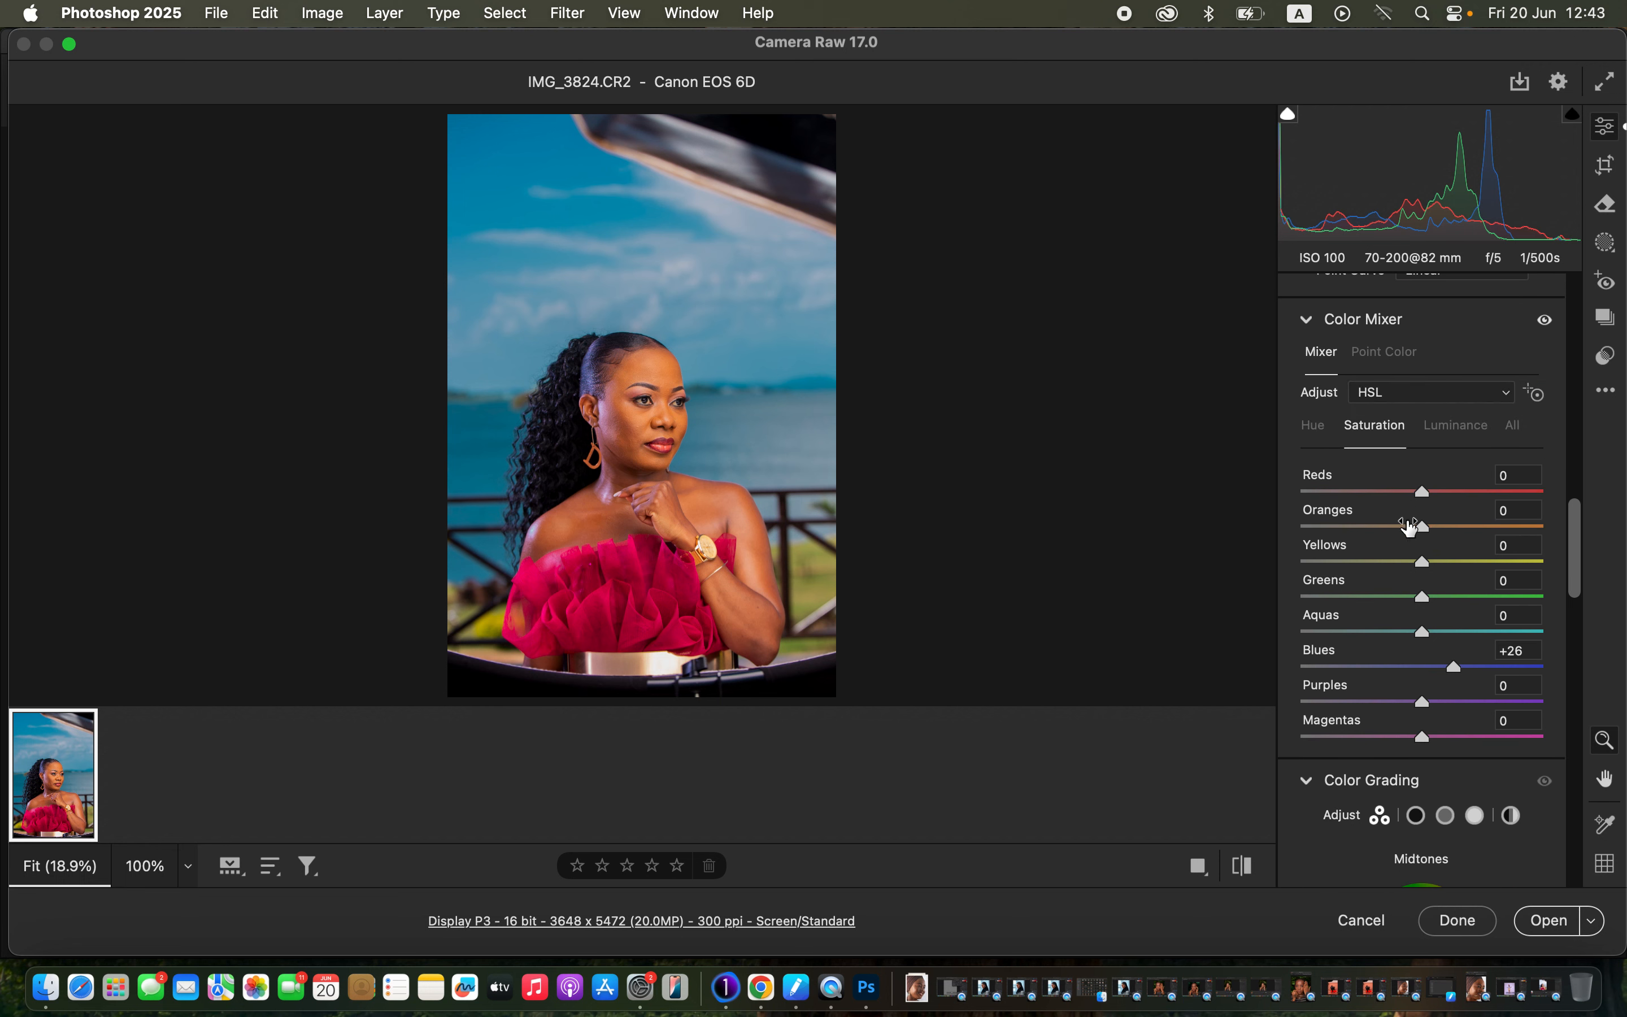
pyautogui.moveTo(1423, 529); pyautogui.dragTo(1409, 530)
# Compare the edit against the original, then open IMG_3824.CR2 in Photoshop.
pyautogui.click(1253, 866)
pyautogui.click(1253, 866)
pyautogui.click(1253, 867)
pyautogui.click(1253, 867)
pyautogui.click(1553, 931)
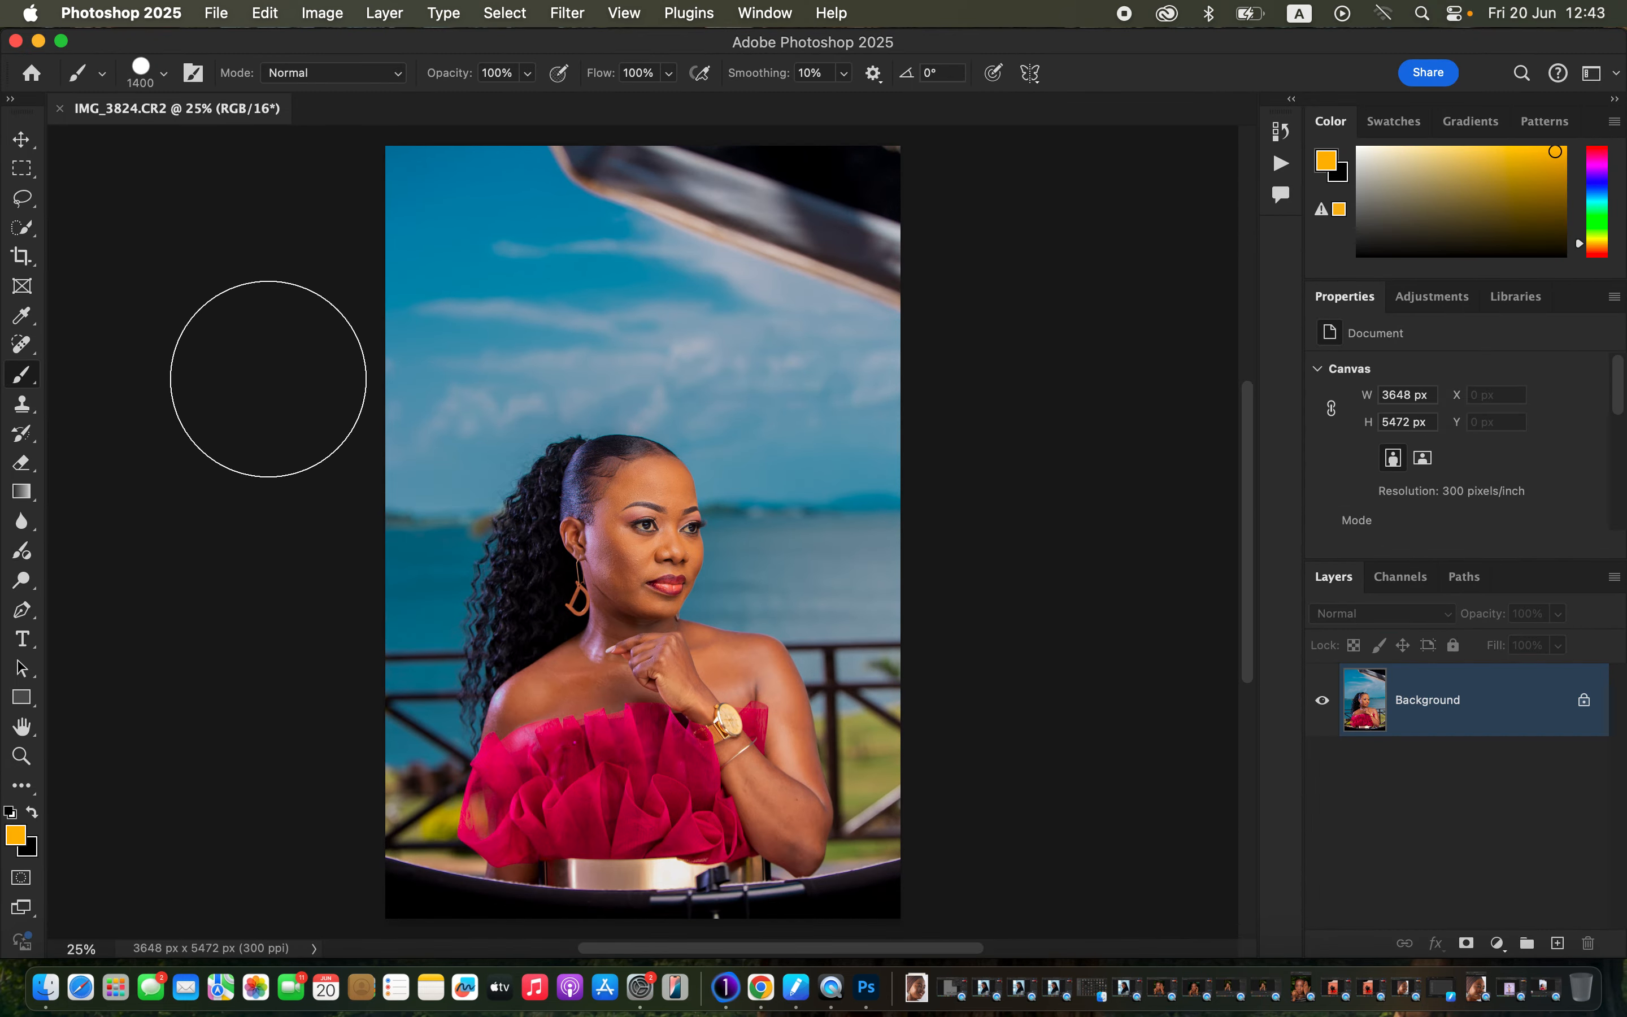
# Crop the portrait at 4:5 to 3281 × 4101 px, repositioning the image in the frame.
pyautogui.click(21, 260)
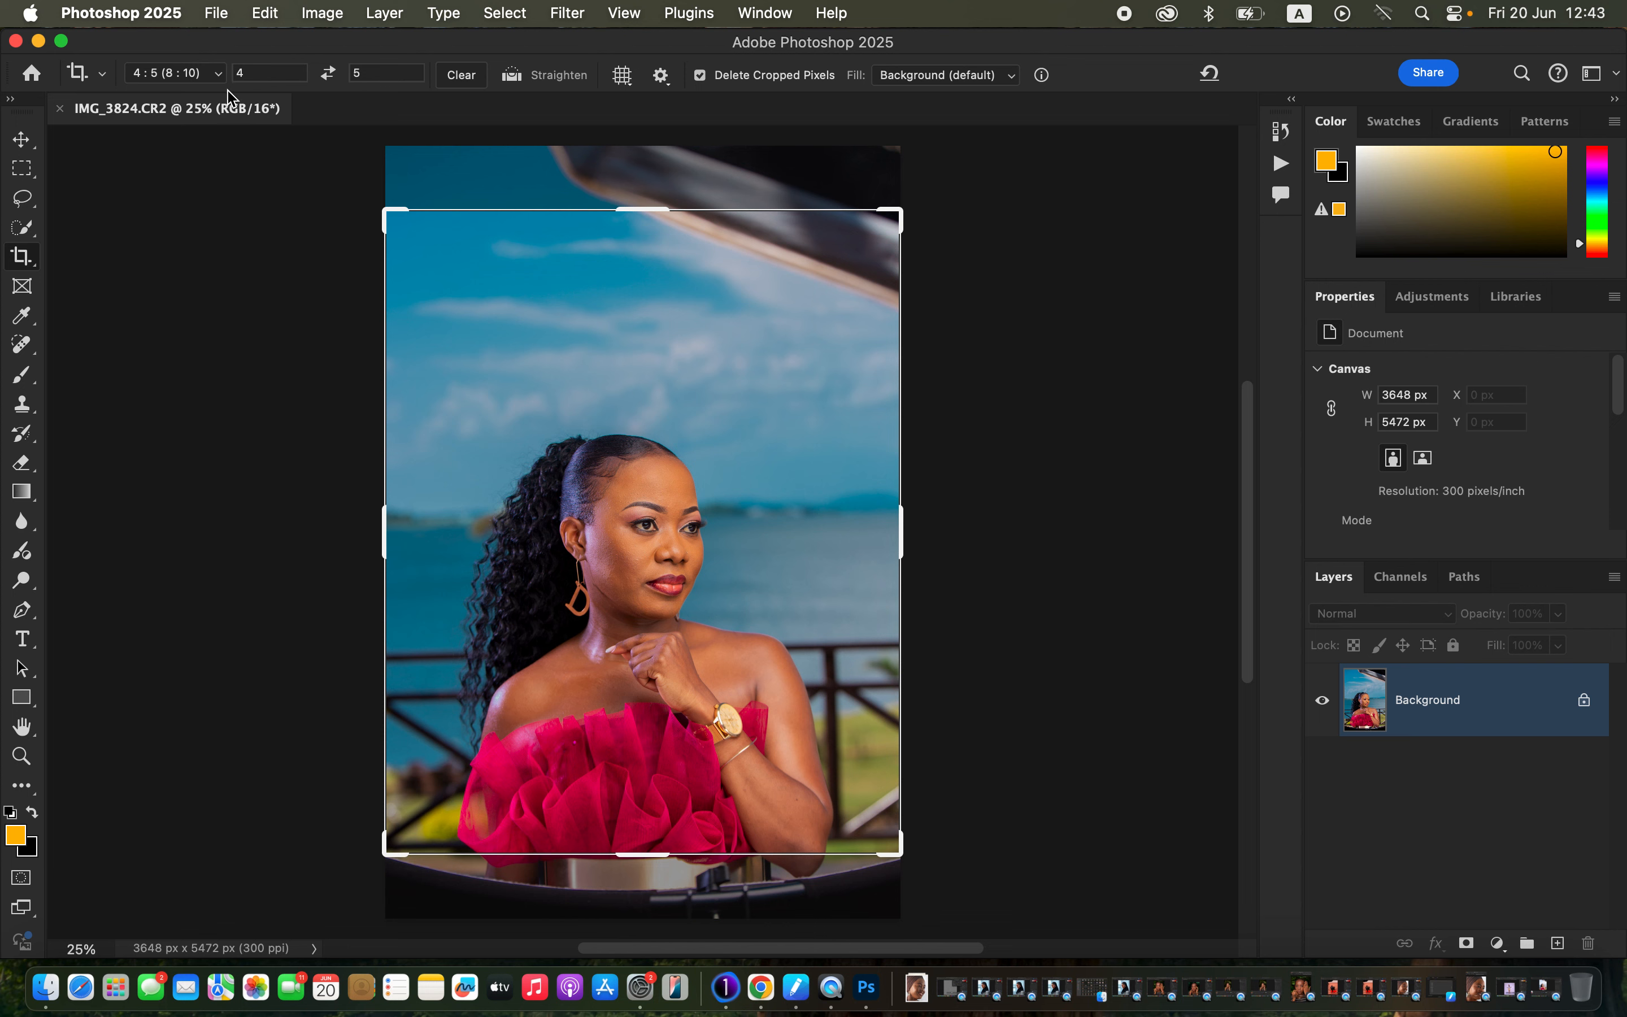
pyautogui.moveTo(892, 214); pyautogui.dragTo(879, 247)
pyautogui.moveTo(782, 390); pyautogui.dragTo(781, 385)
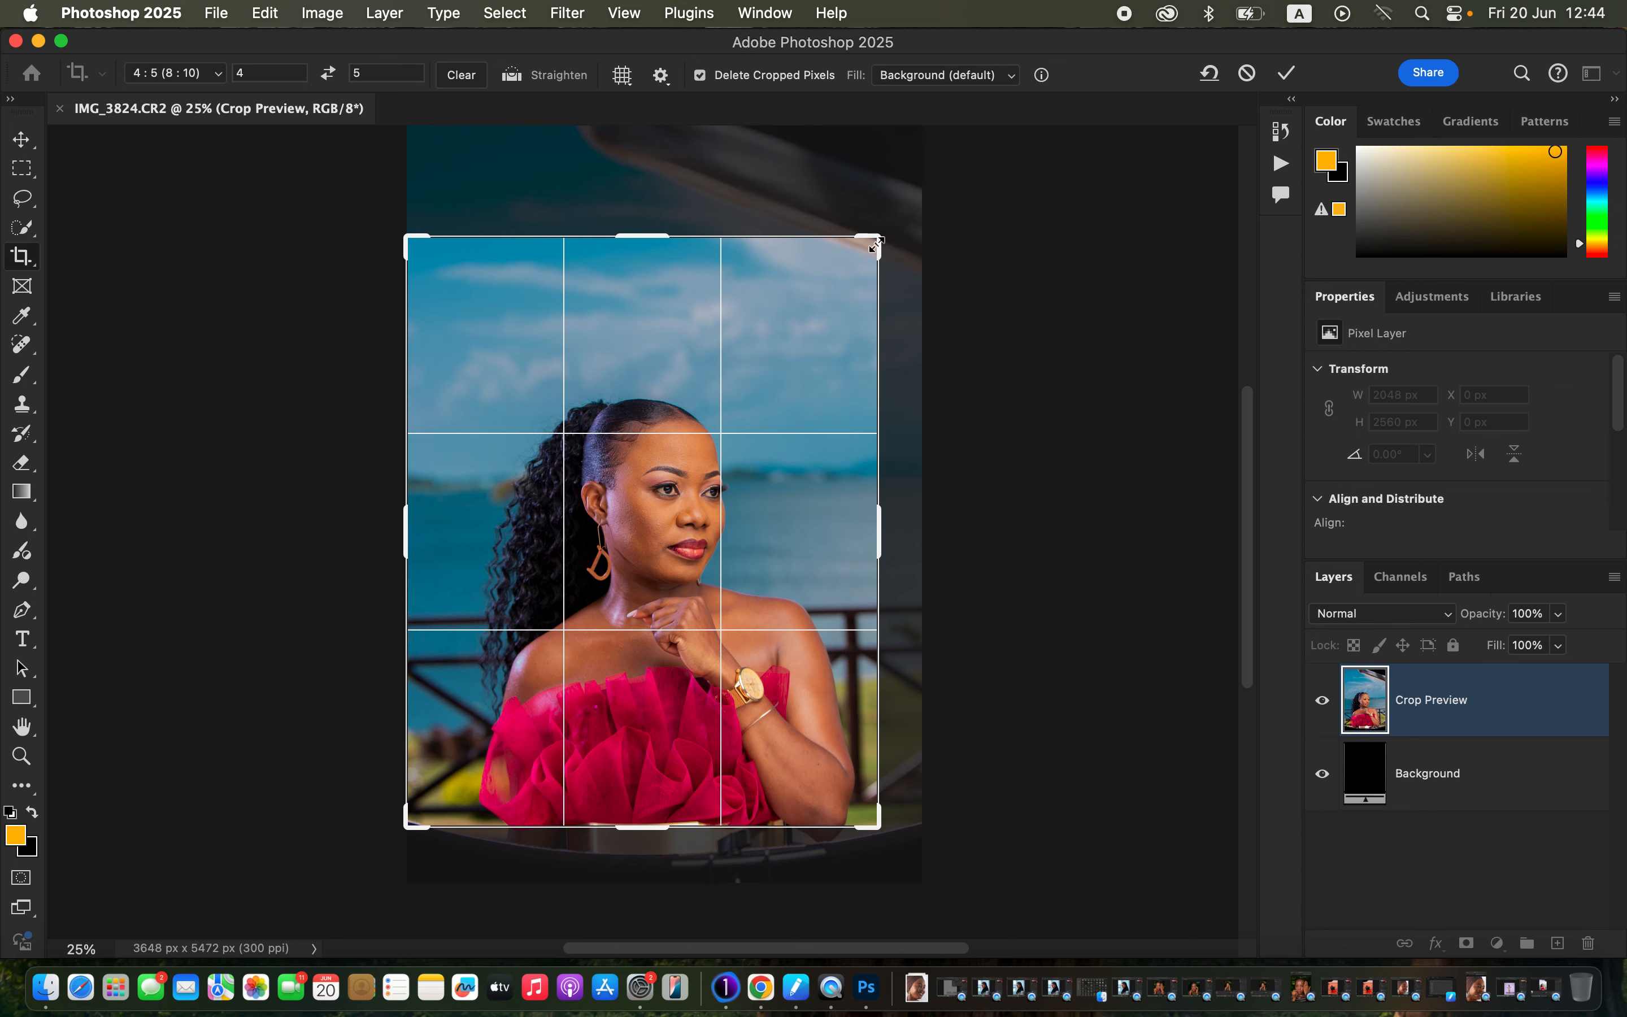
pyautogui.moveTo(874, 246); pyautogui.dragTo(858, 254)
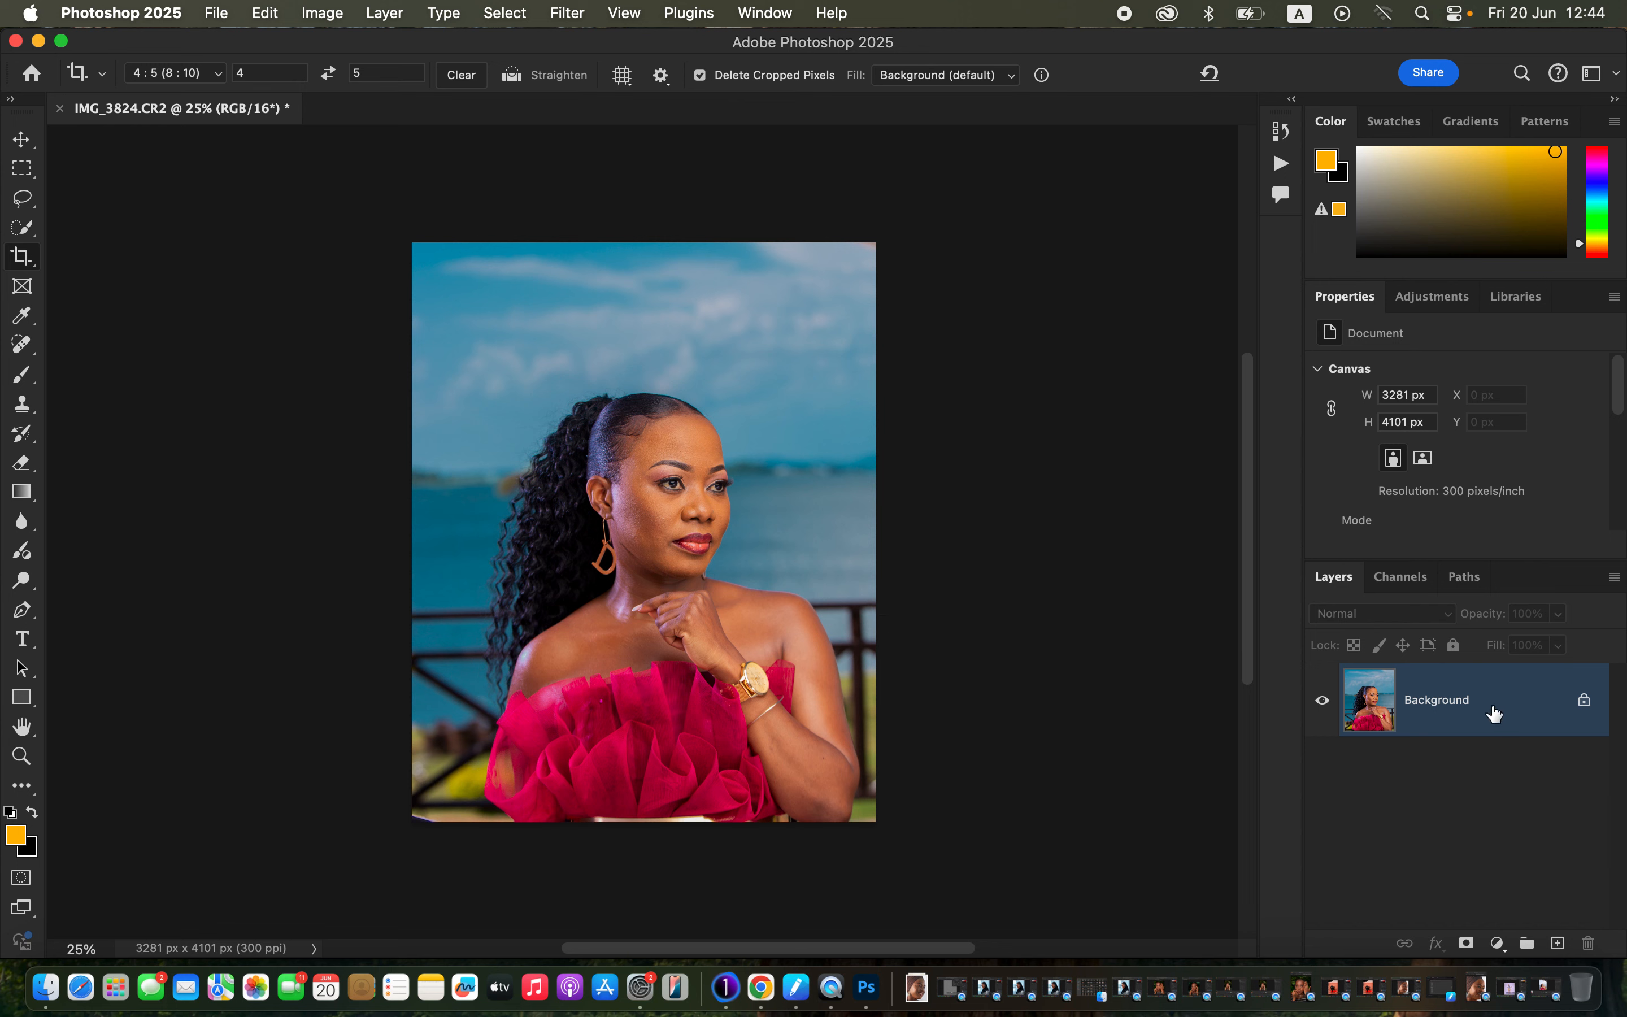
# Duplicate the photo layer twice and name the lower copy COLOR.
pyautogui.press('super+j')
pyautogui.press('super+j')
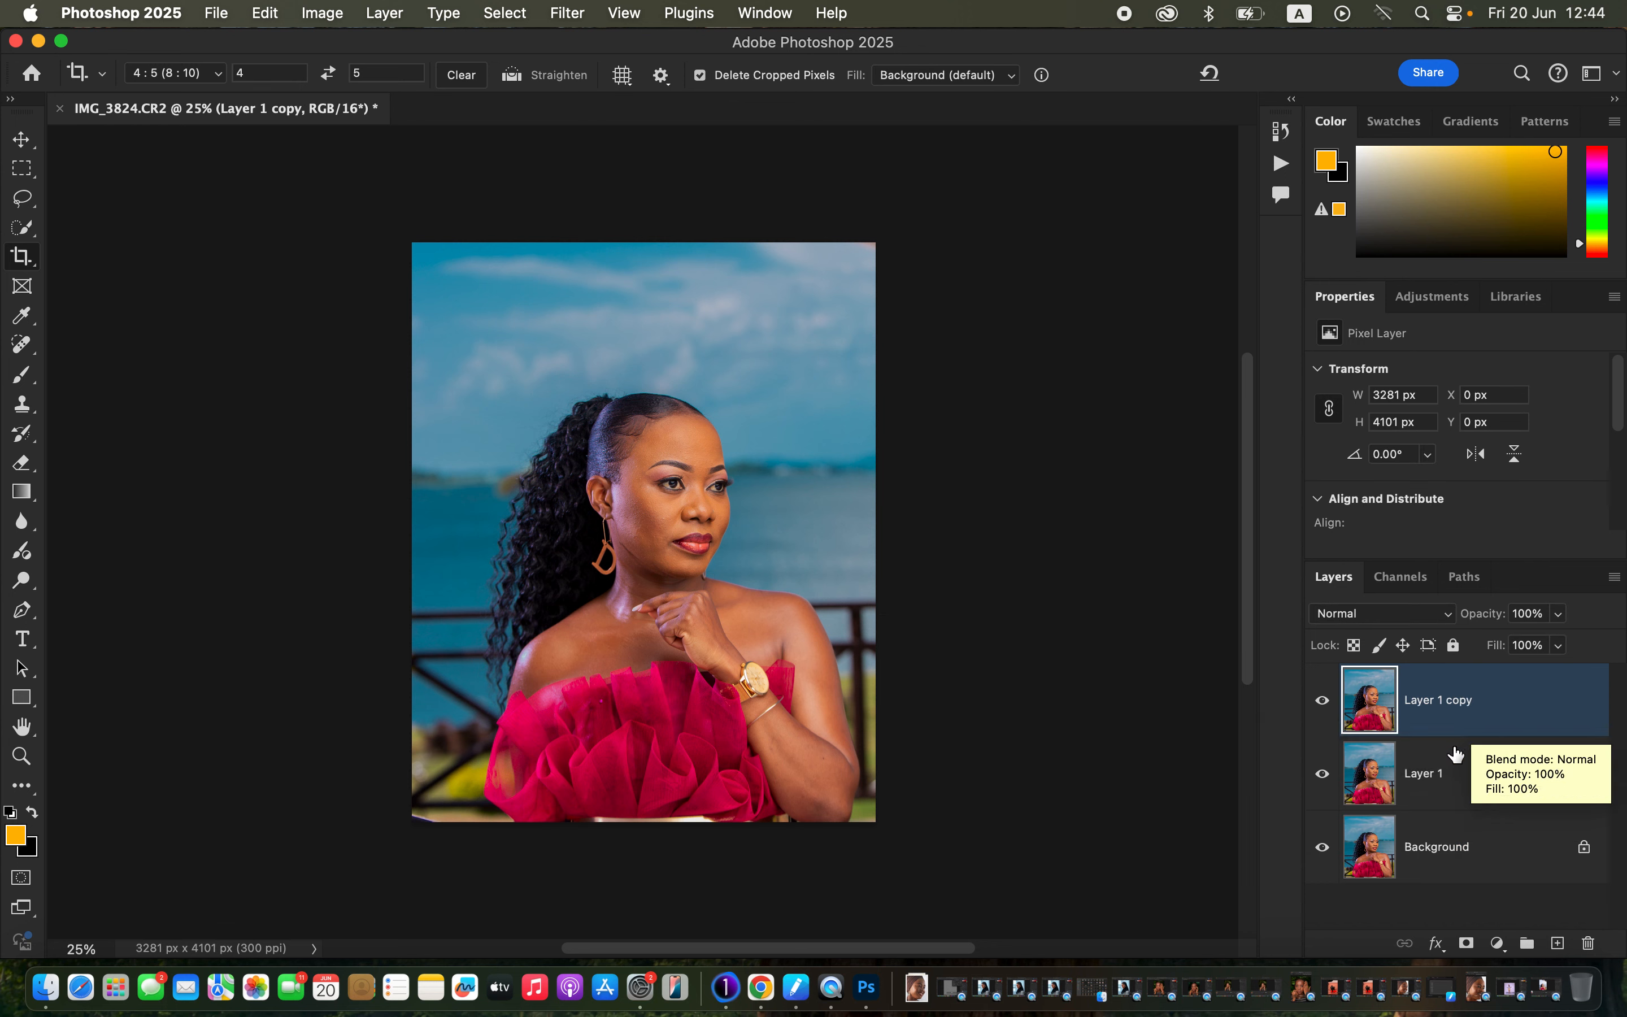
pyautogui.doubleClick(1434, 773)
pyautogui.write('CXOLOR')
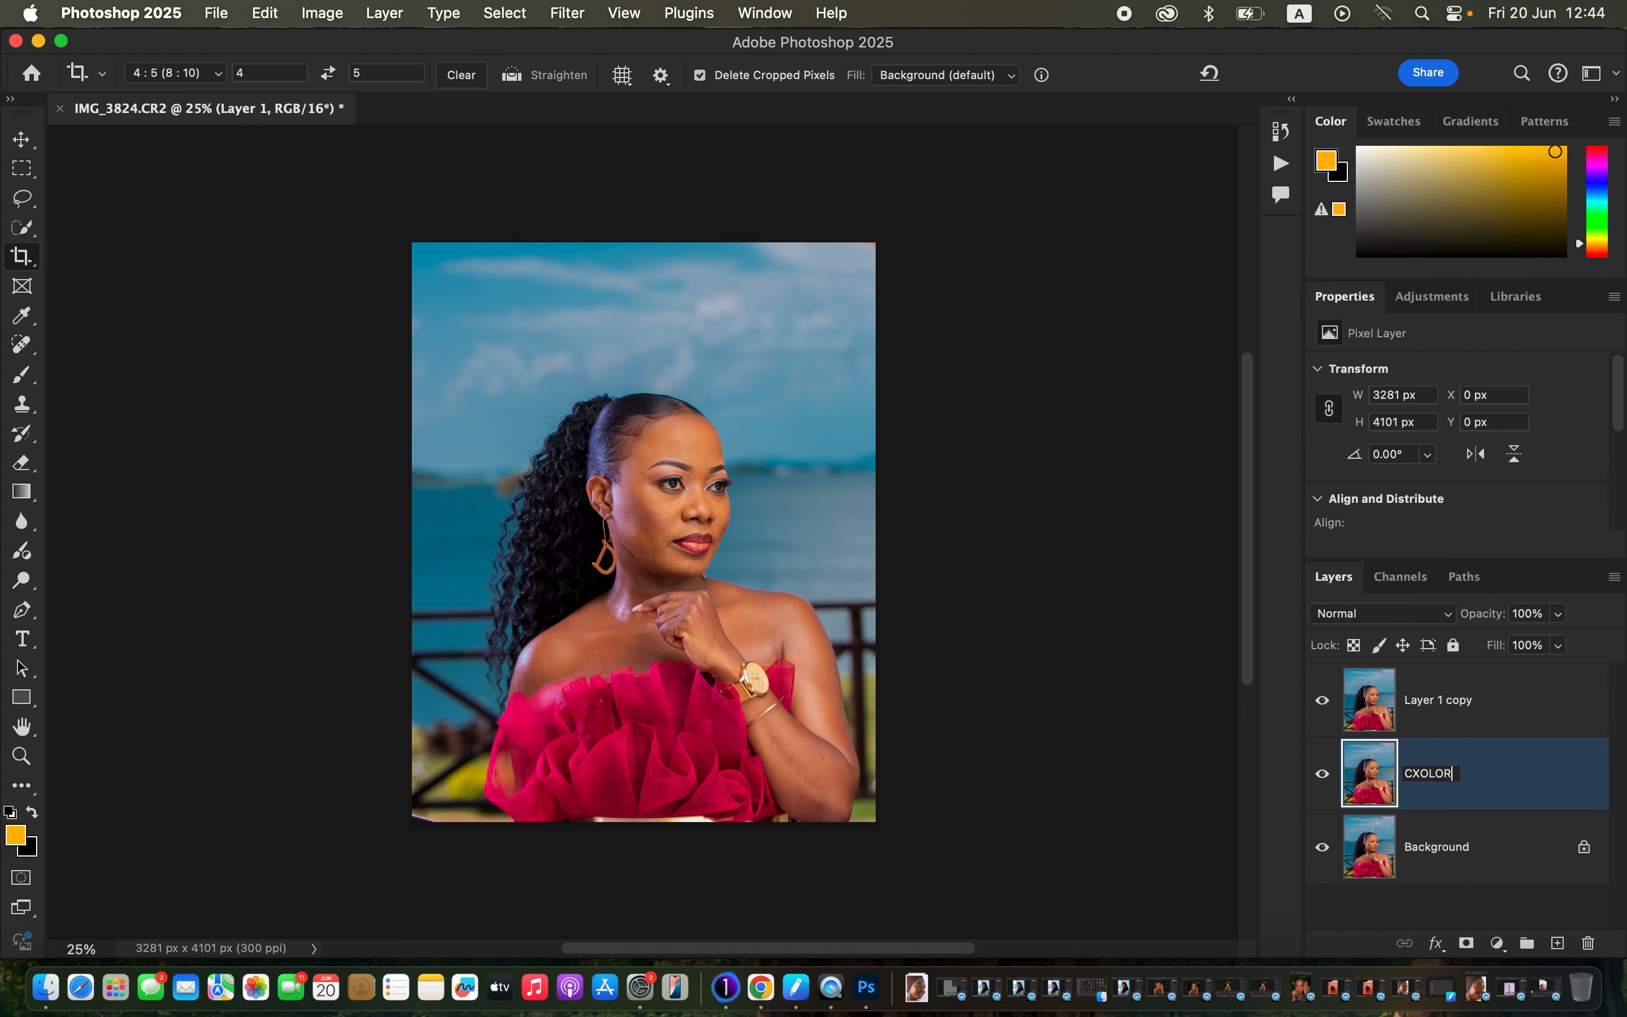
pyautogui.press('Return')
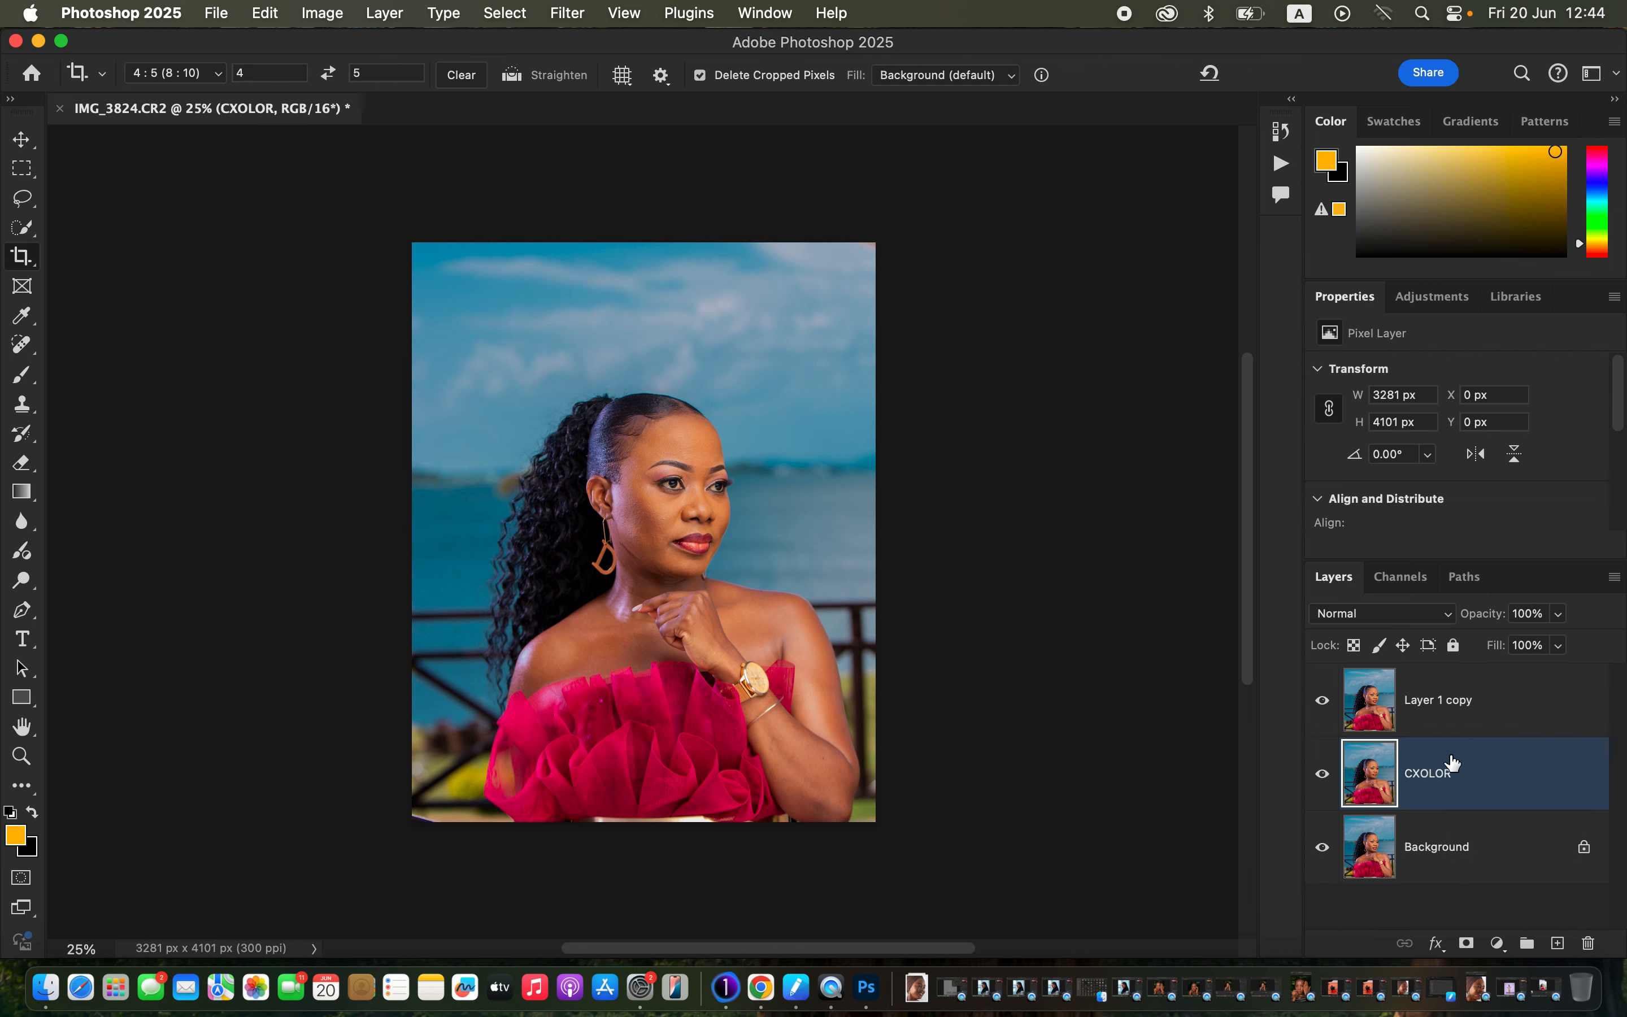
pyautogui.doubleClick(1431, 774)
pyautogui.write('COLOR')
pyautogui.press('Return')
# Name the top copy TEXTURE and hide it, with COLOR selected.
pyautogui.doubleClick(1450, 703)
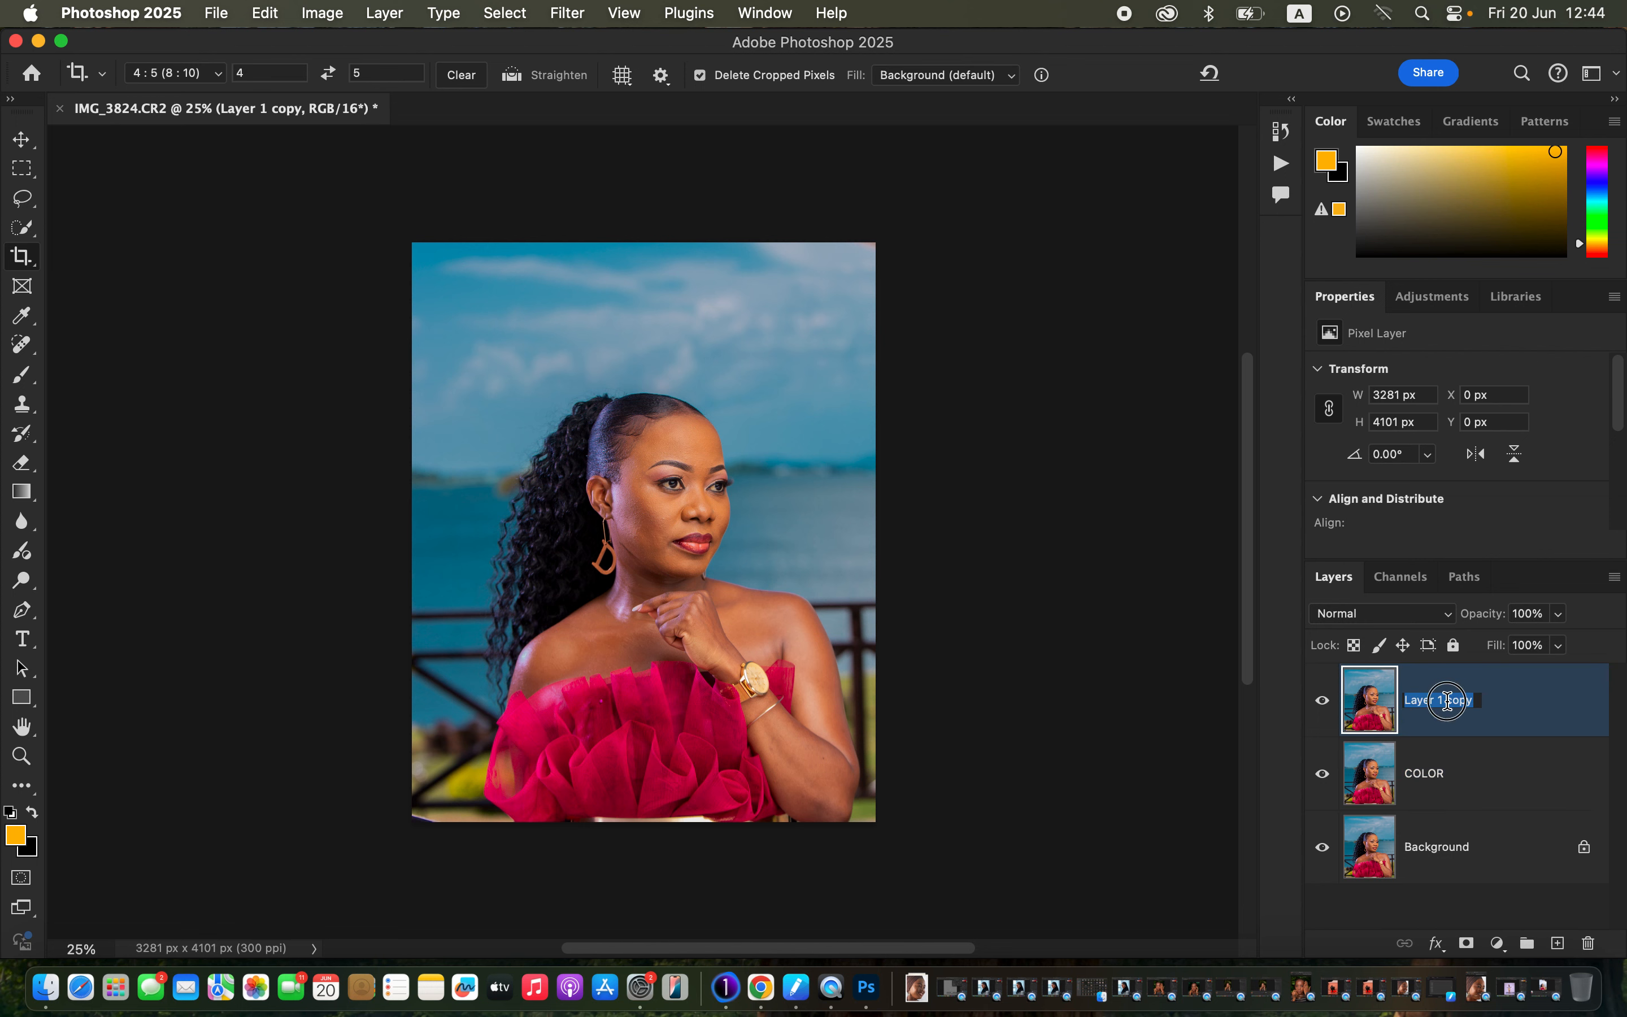
pyautogui.write('TEXTURE')
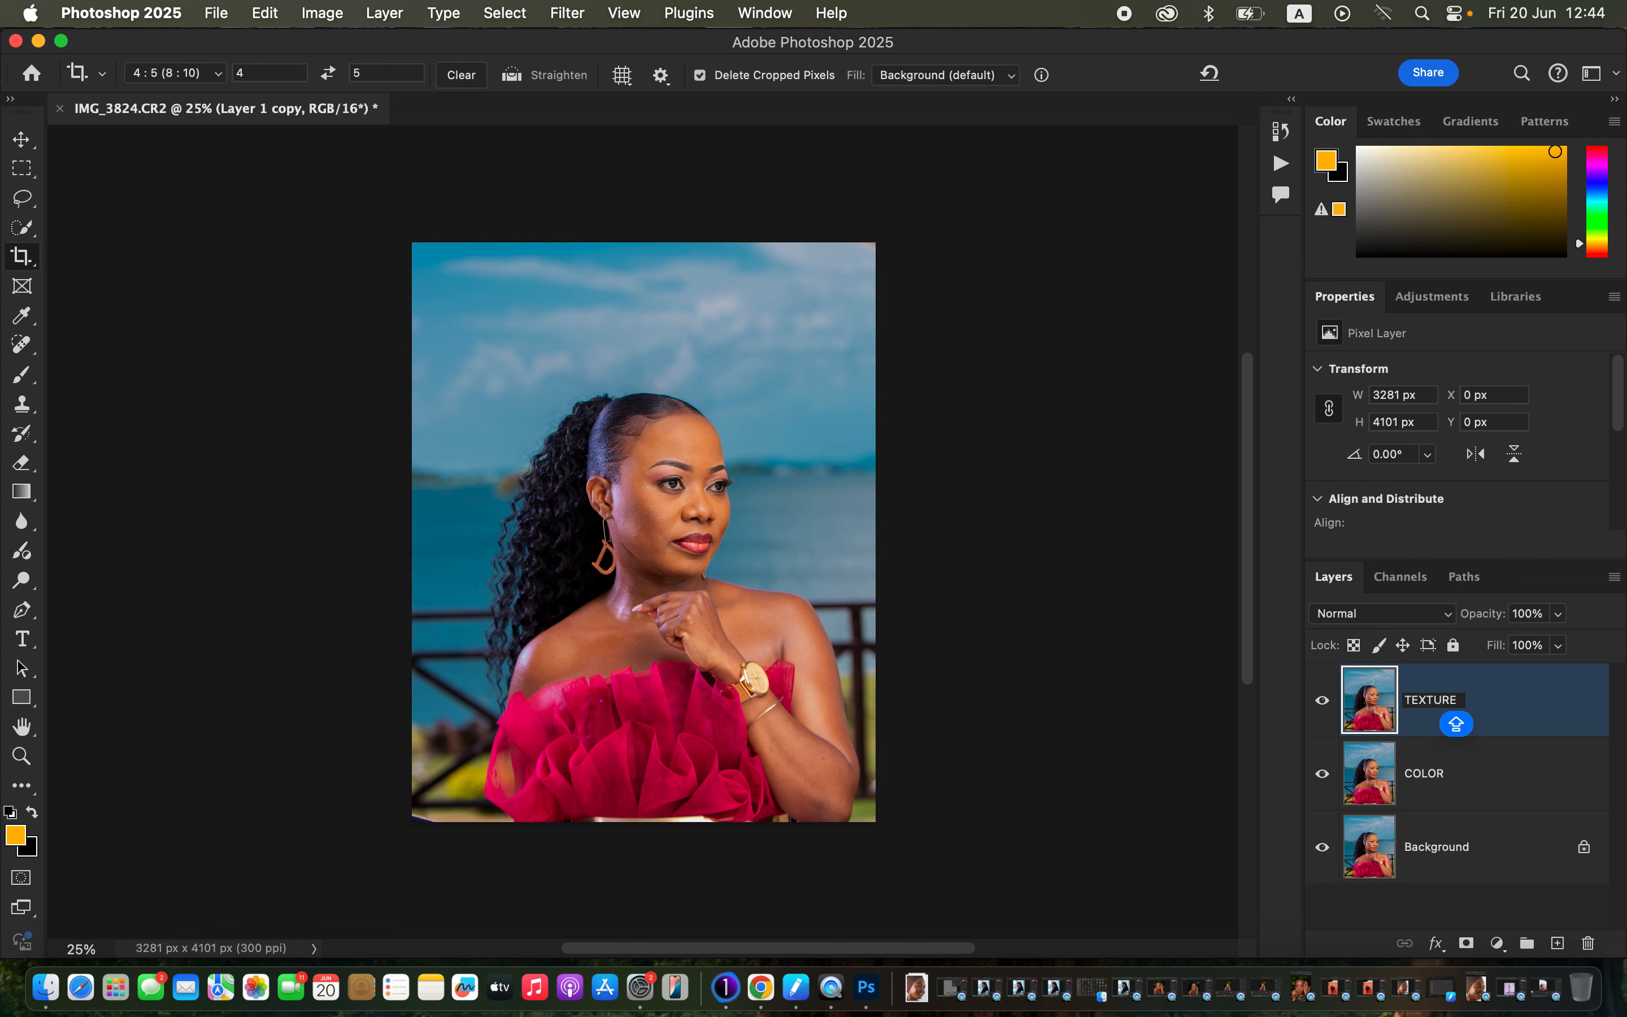
pyautogui.press('Return')
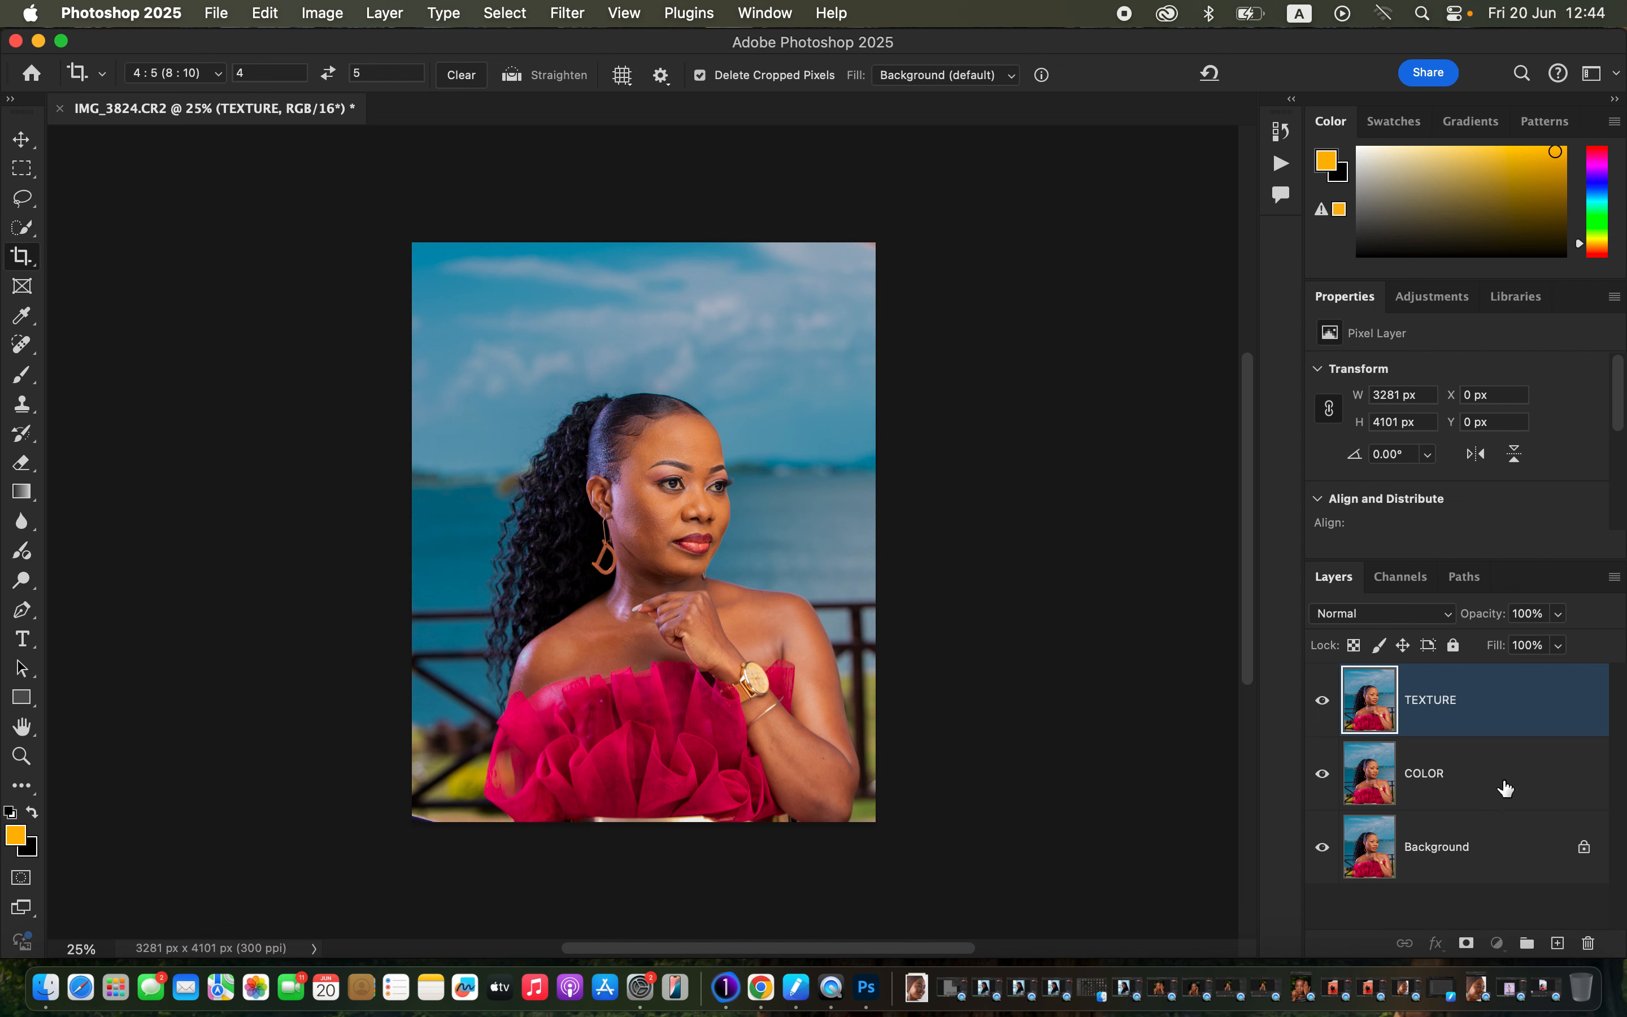
pyautogui.click(1503, 789)
pyautogui.click(1323, 702)
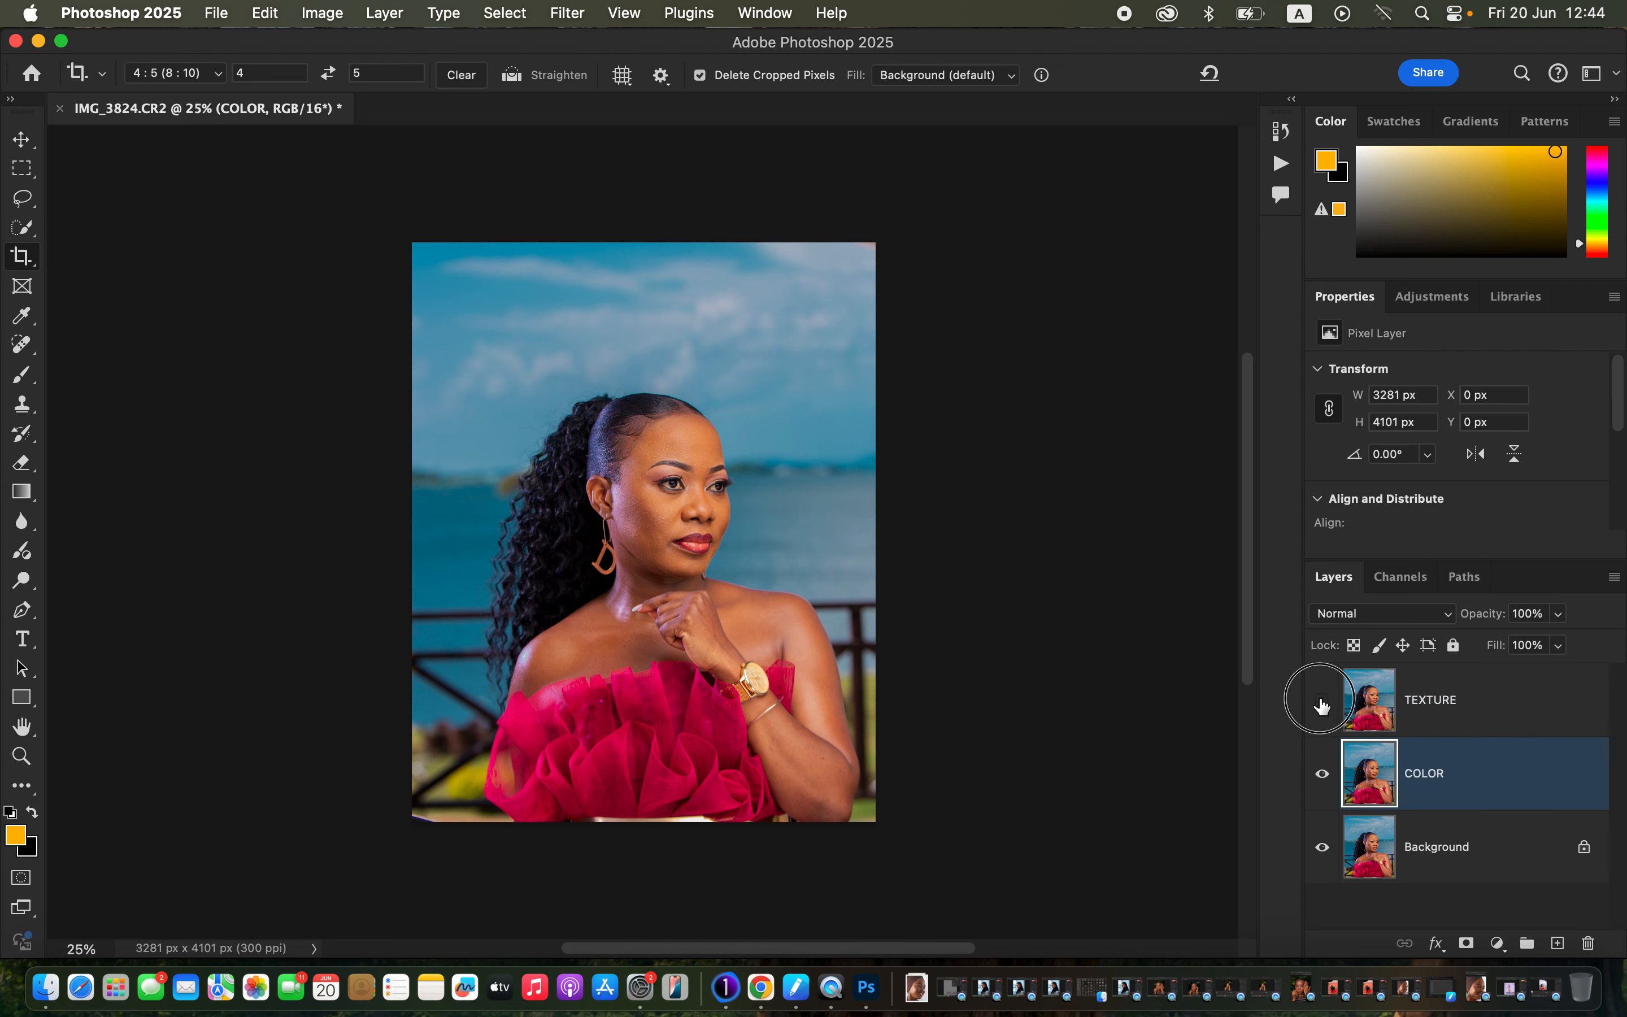
# Blur the COLOR layer with a 5.0 px Gaussian Blur, previewing it around the eye.
pyautogui.click(572, 14)
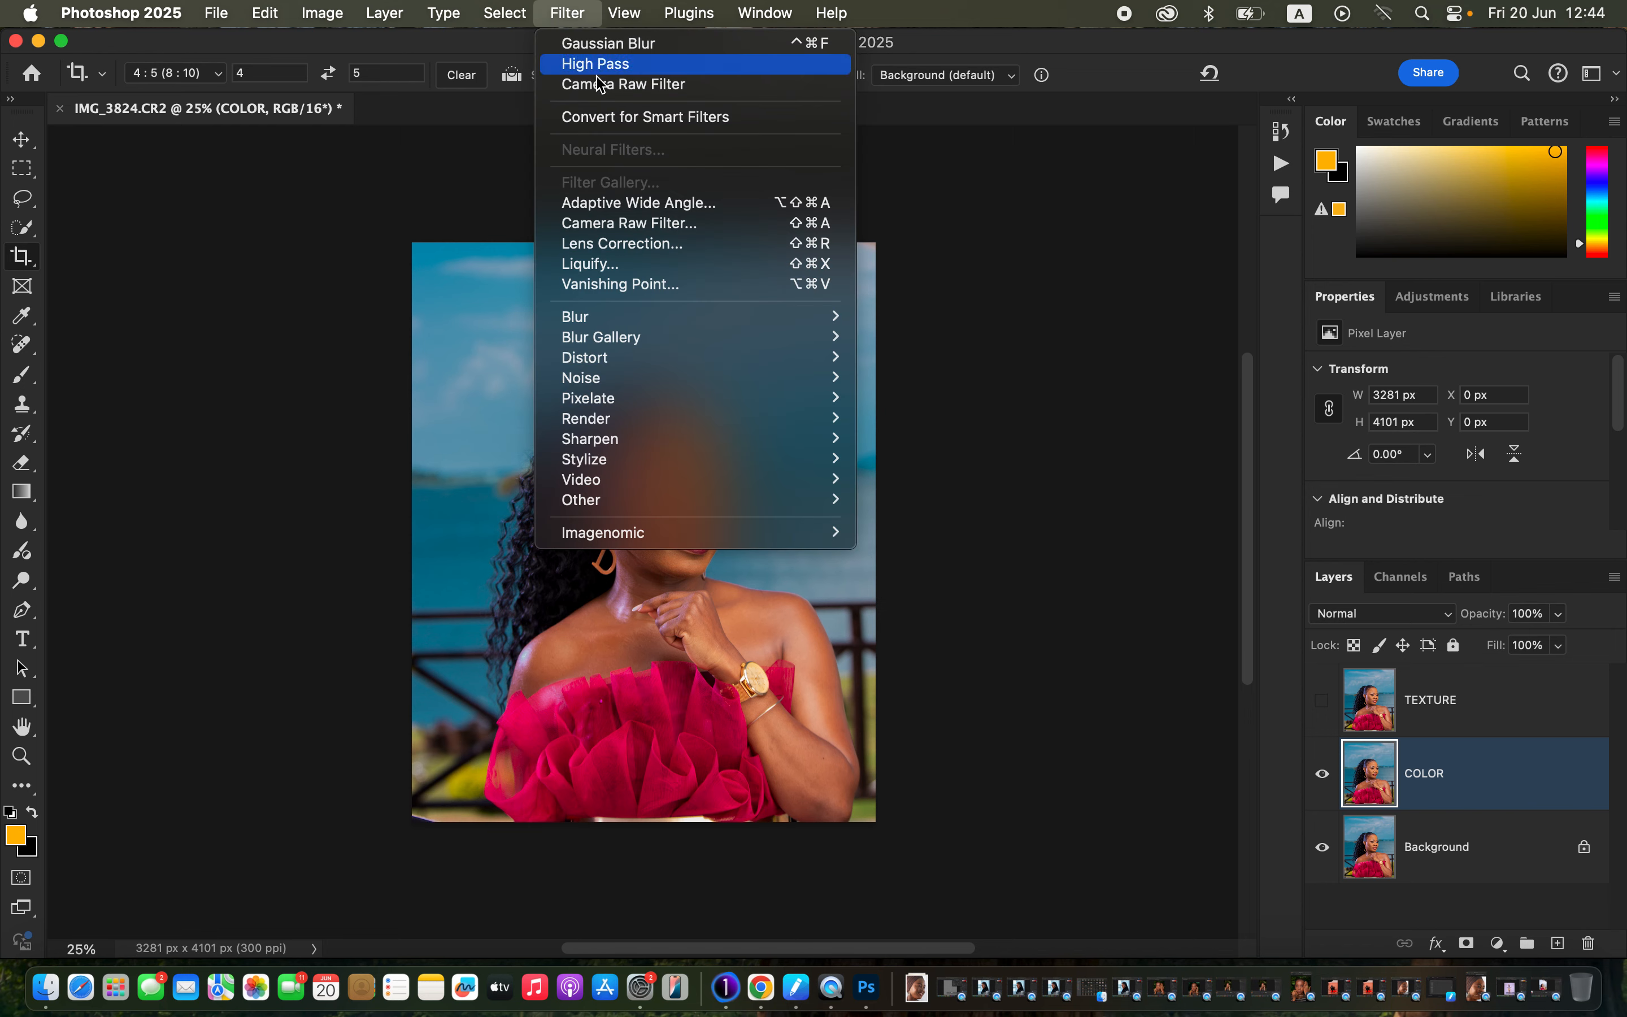
pyautogui.moveTo(651, 328)
pyautogui.click(972, 402)
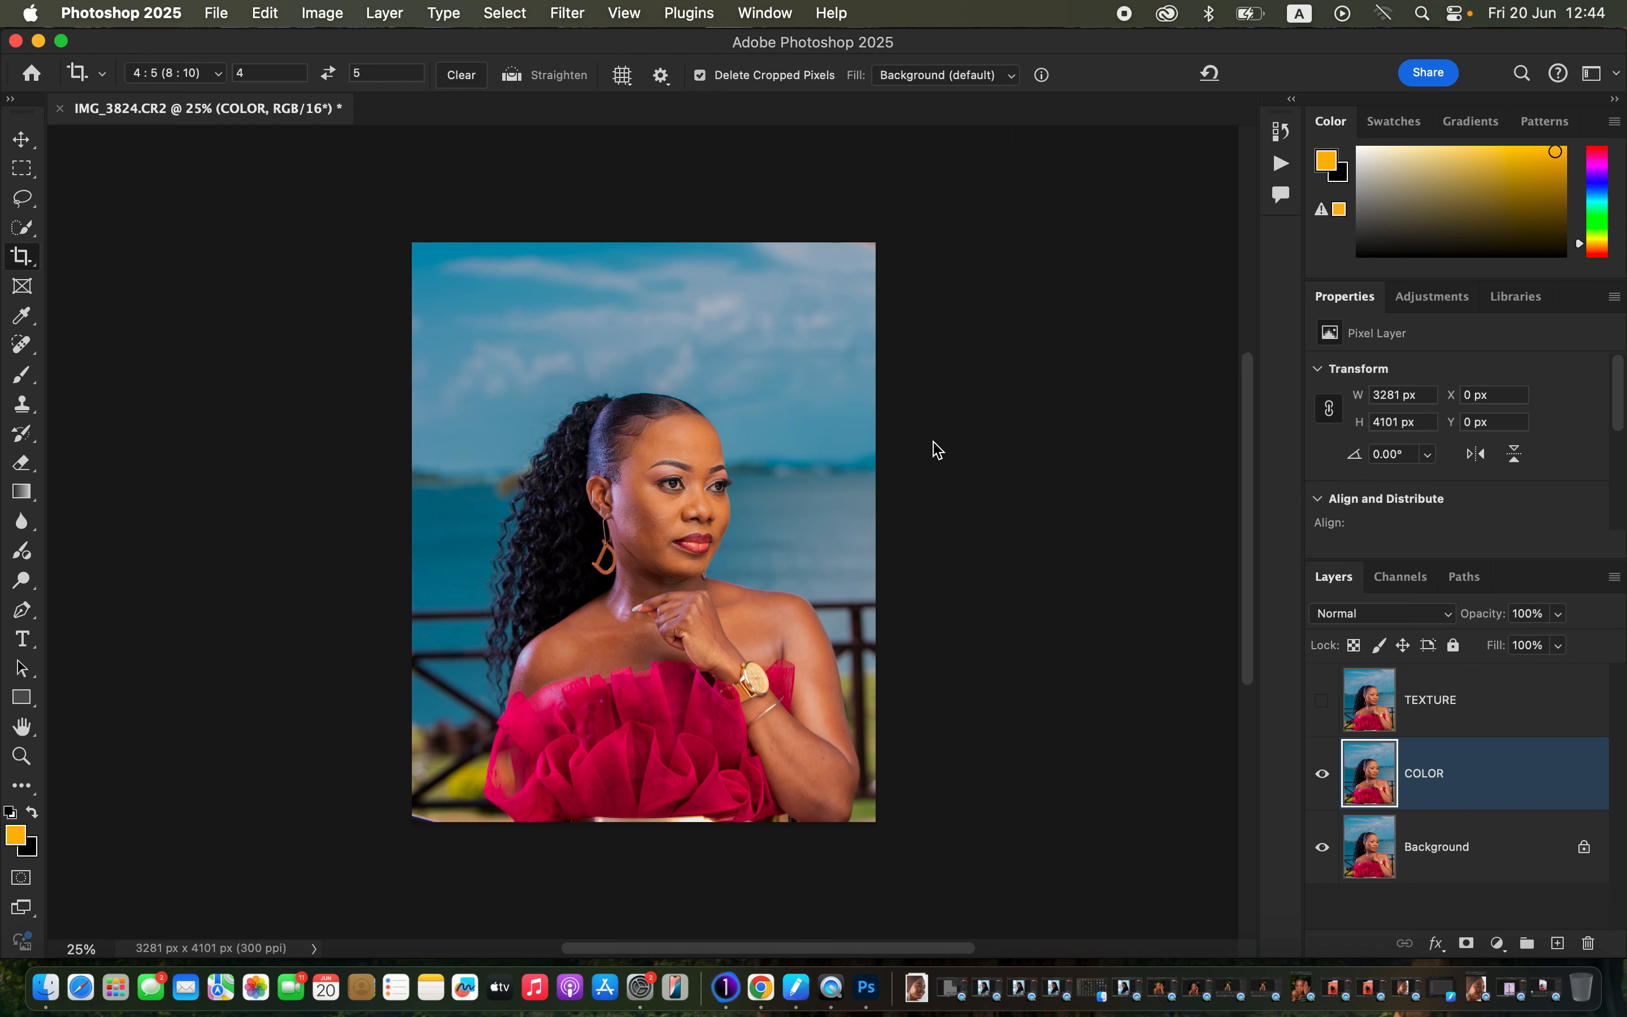
pyautogui.click(657, 503)
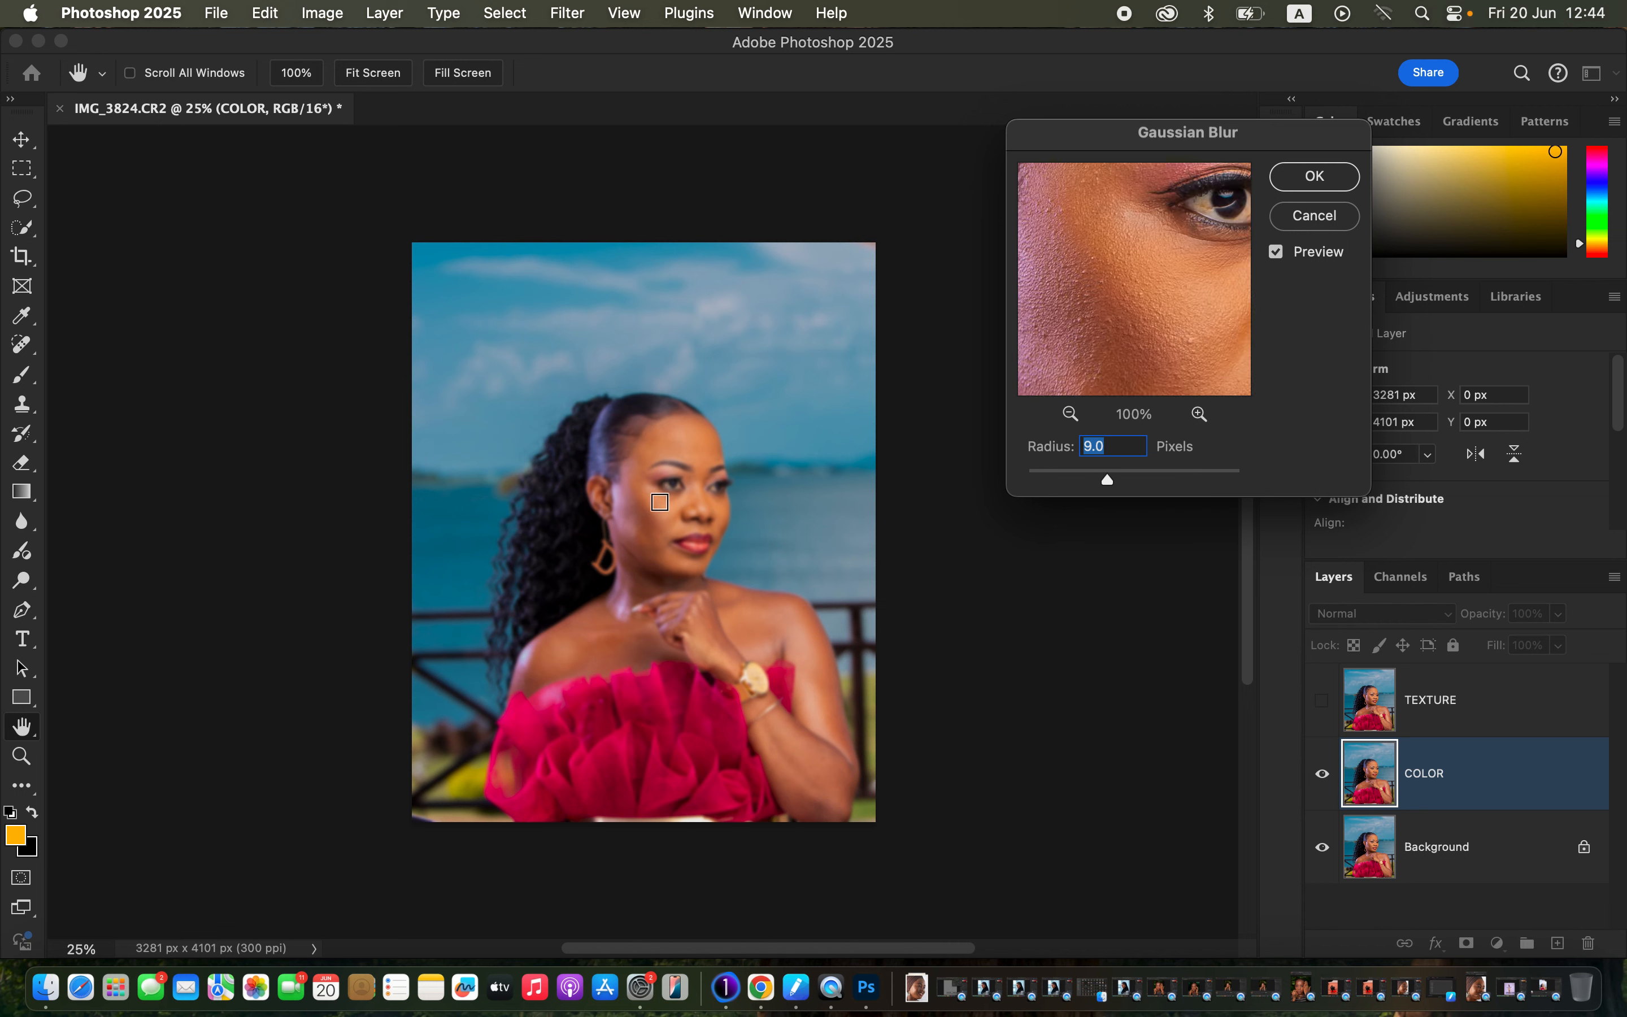
pyautogui.moveTo(1108, 479); pyautogui.dragTo(1027, 479)
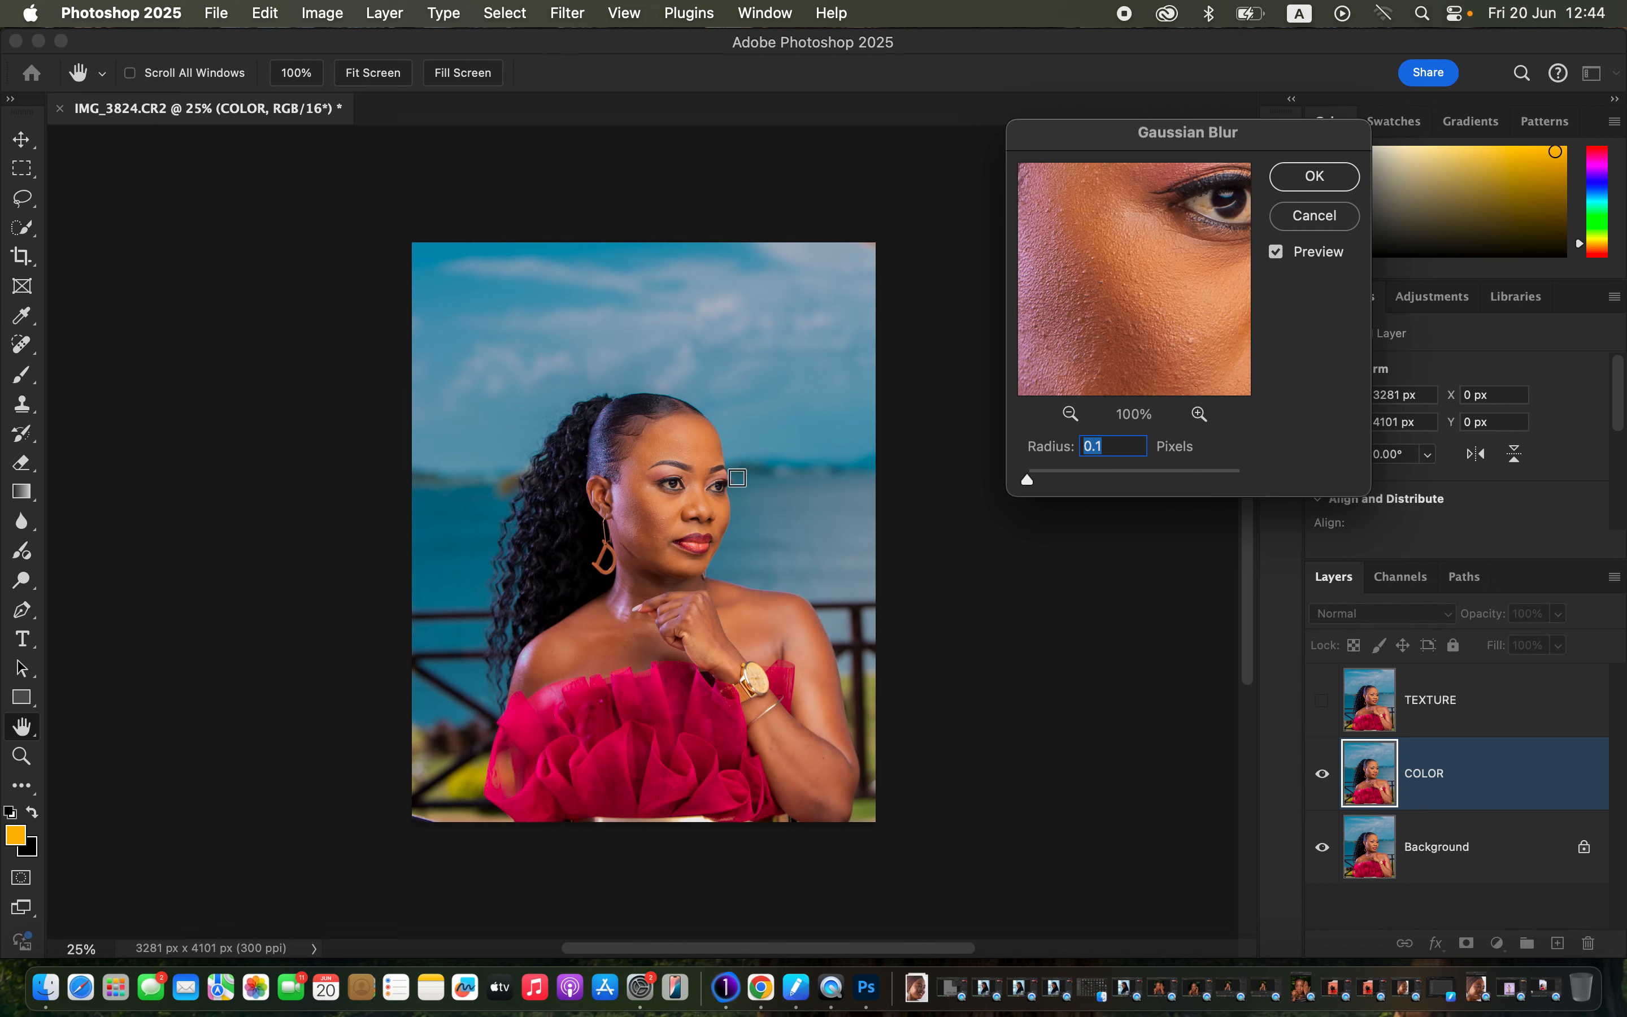
pyautogui.click(657, 501)
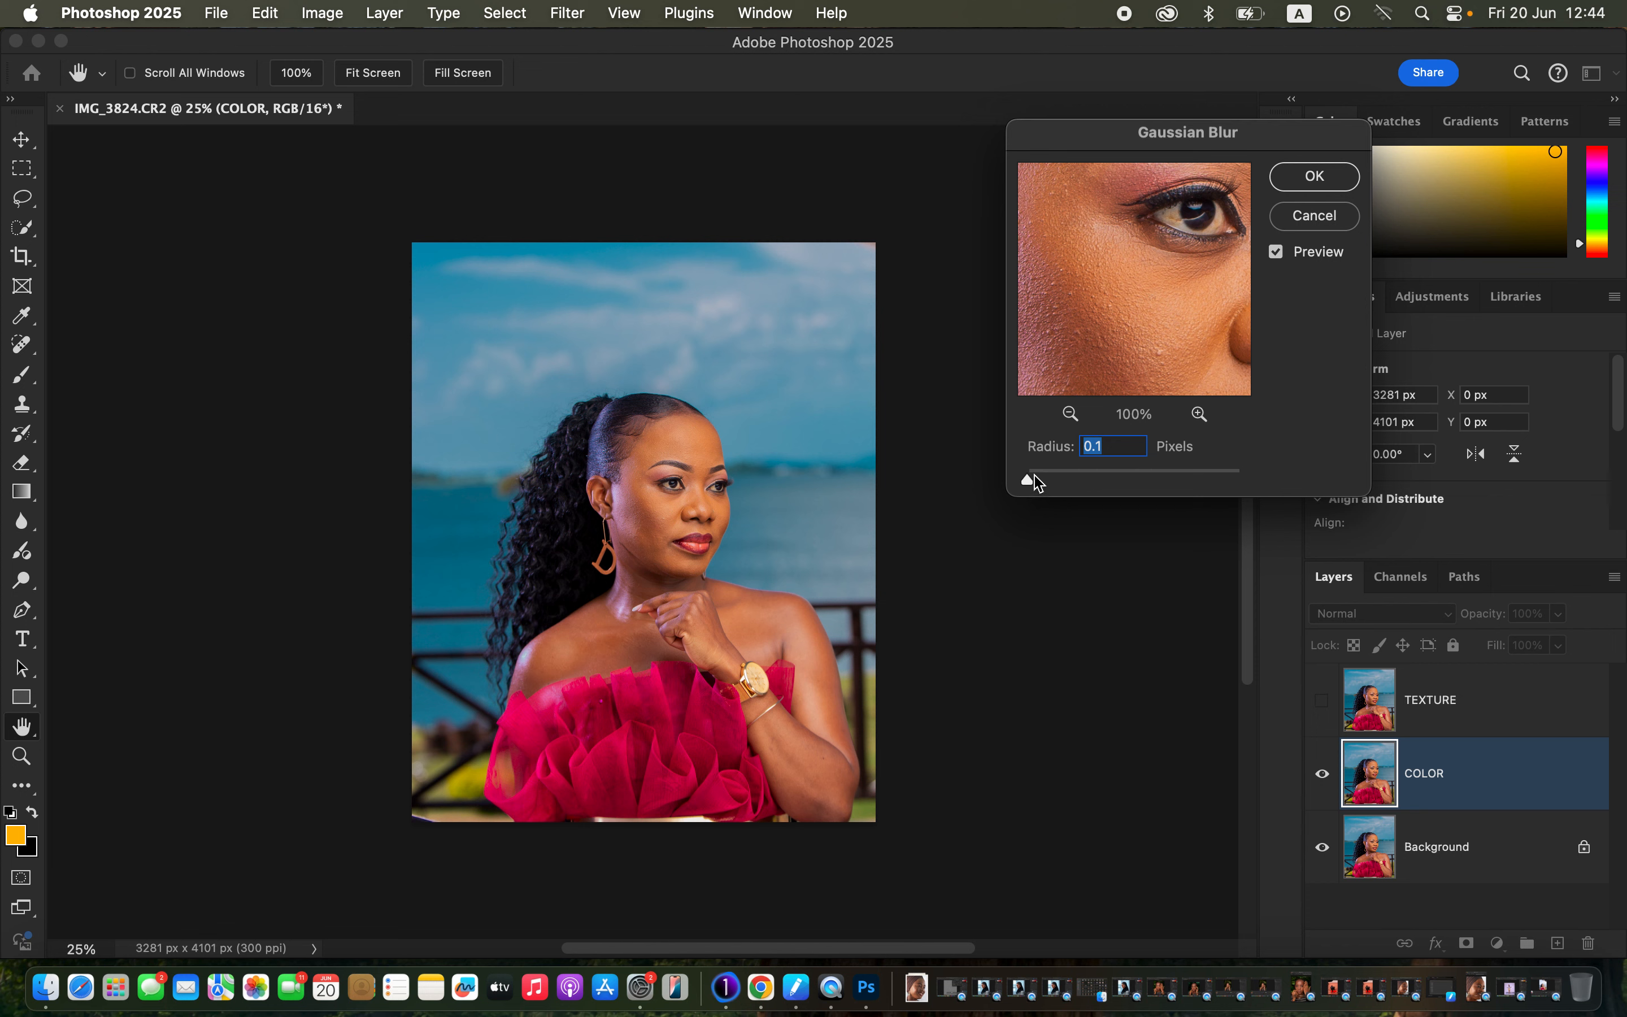
pyautogui.moveTo(1029, 480); pyautogui.dragTo(1086, 484)
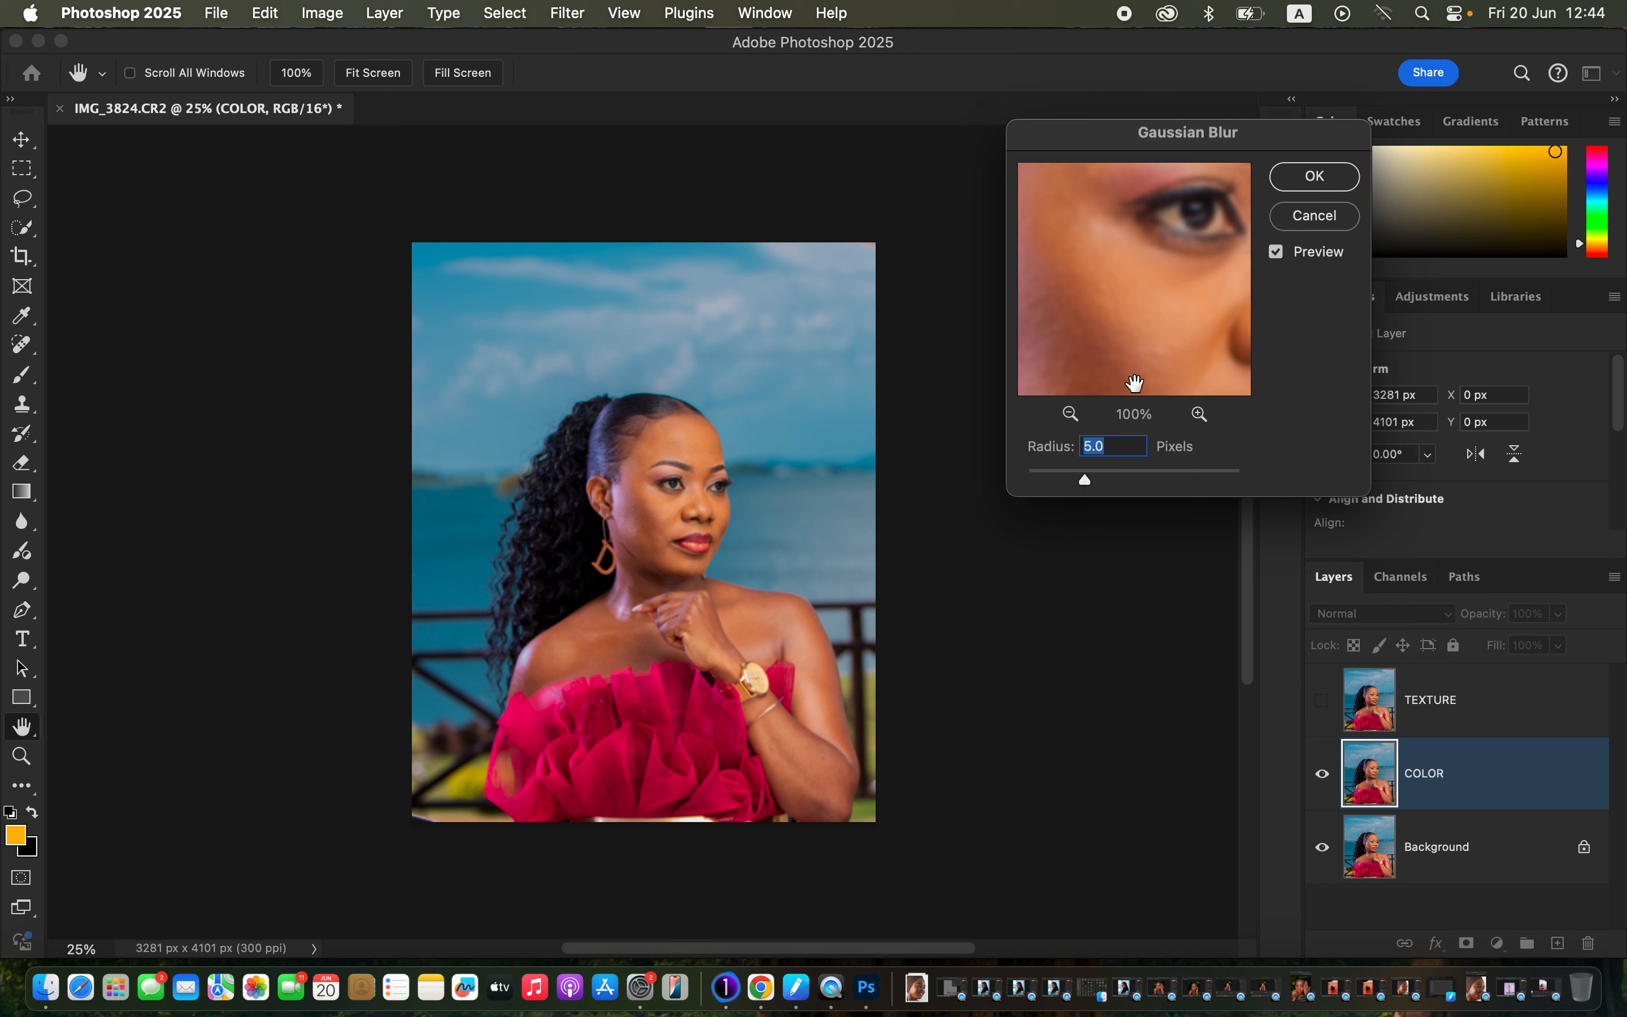
pyautogui.moveTo(1137, 381); pyautogui.dragTo(1170, 349)
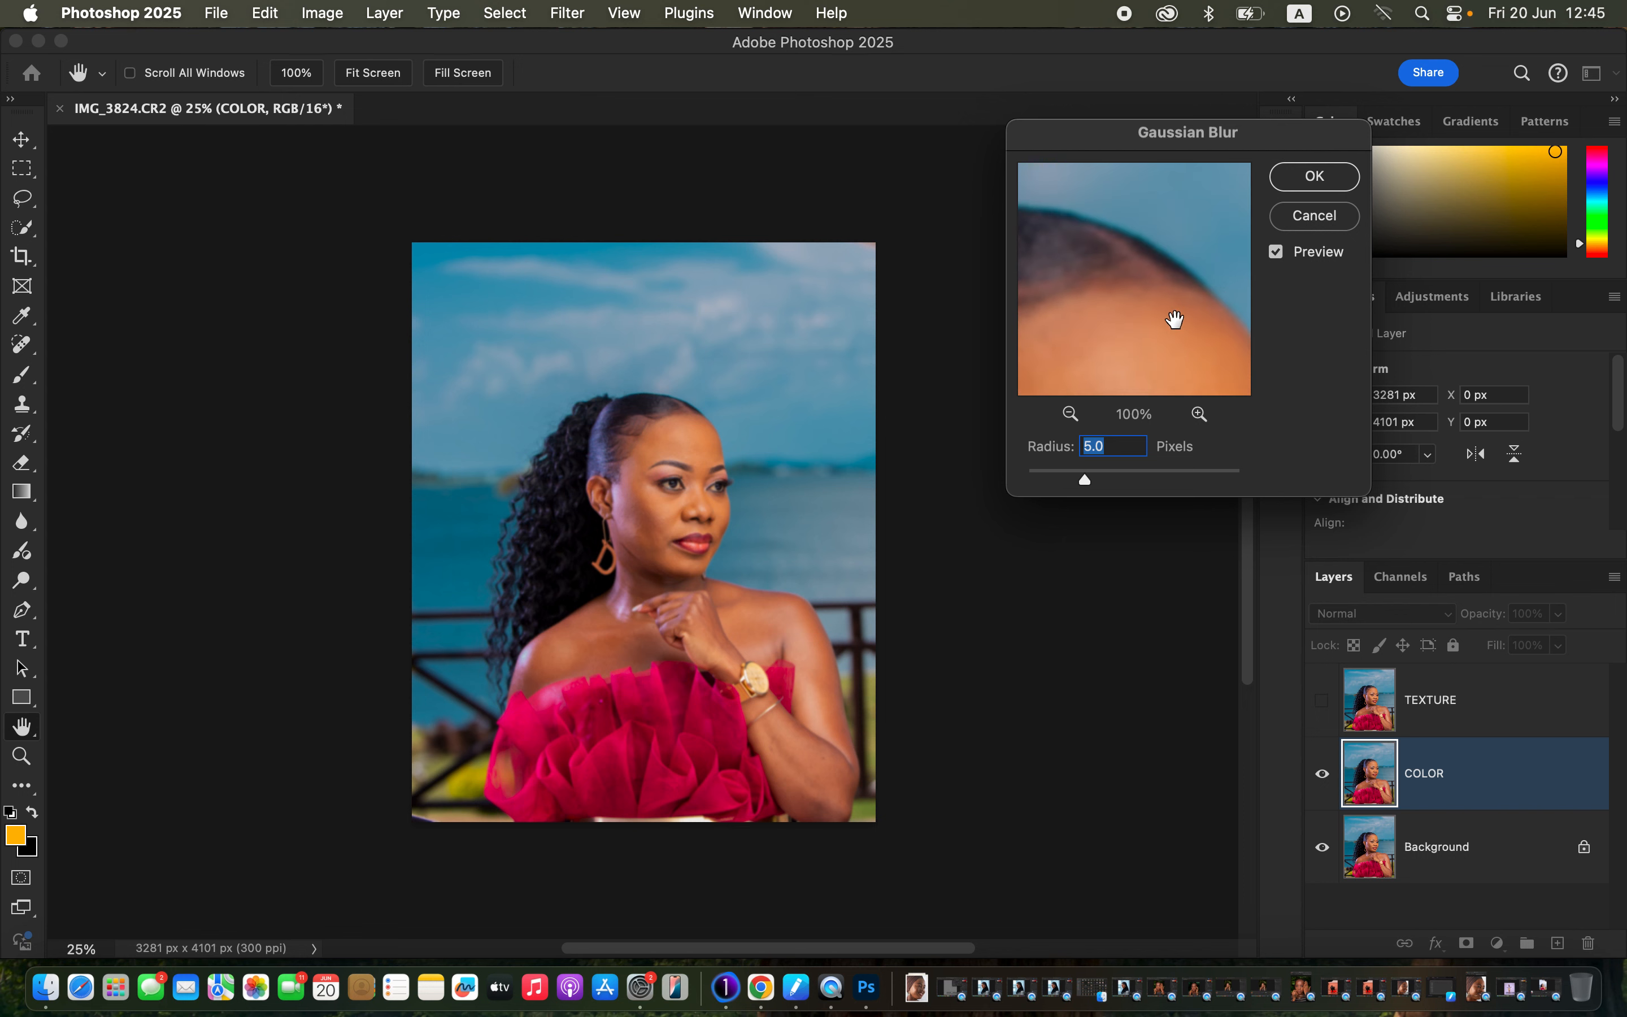
pyautogui.click(1316, 178)
# Show TEXTURE and use Apply Image from COLOR with Add blending and Invert for grey detail.
pyautogui.press('c')
pyautogui.click(1478, 724)
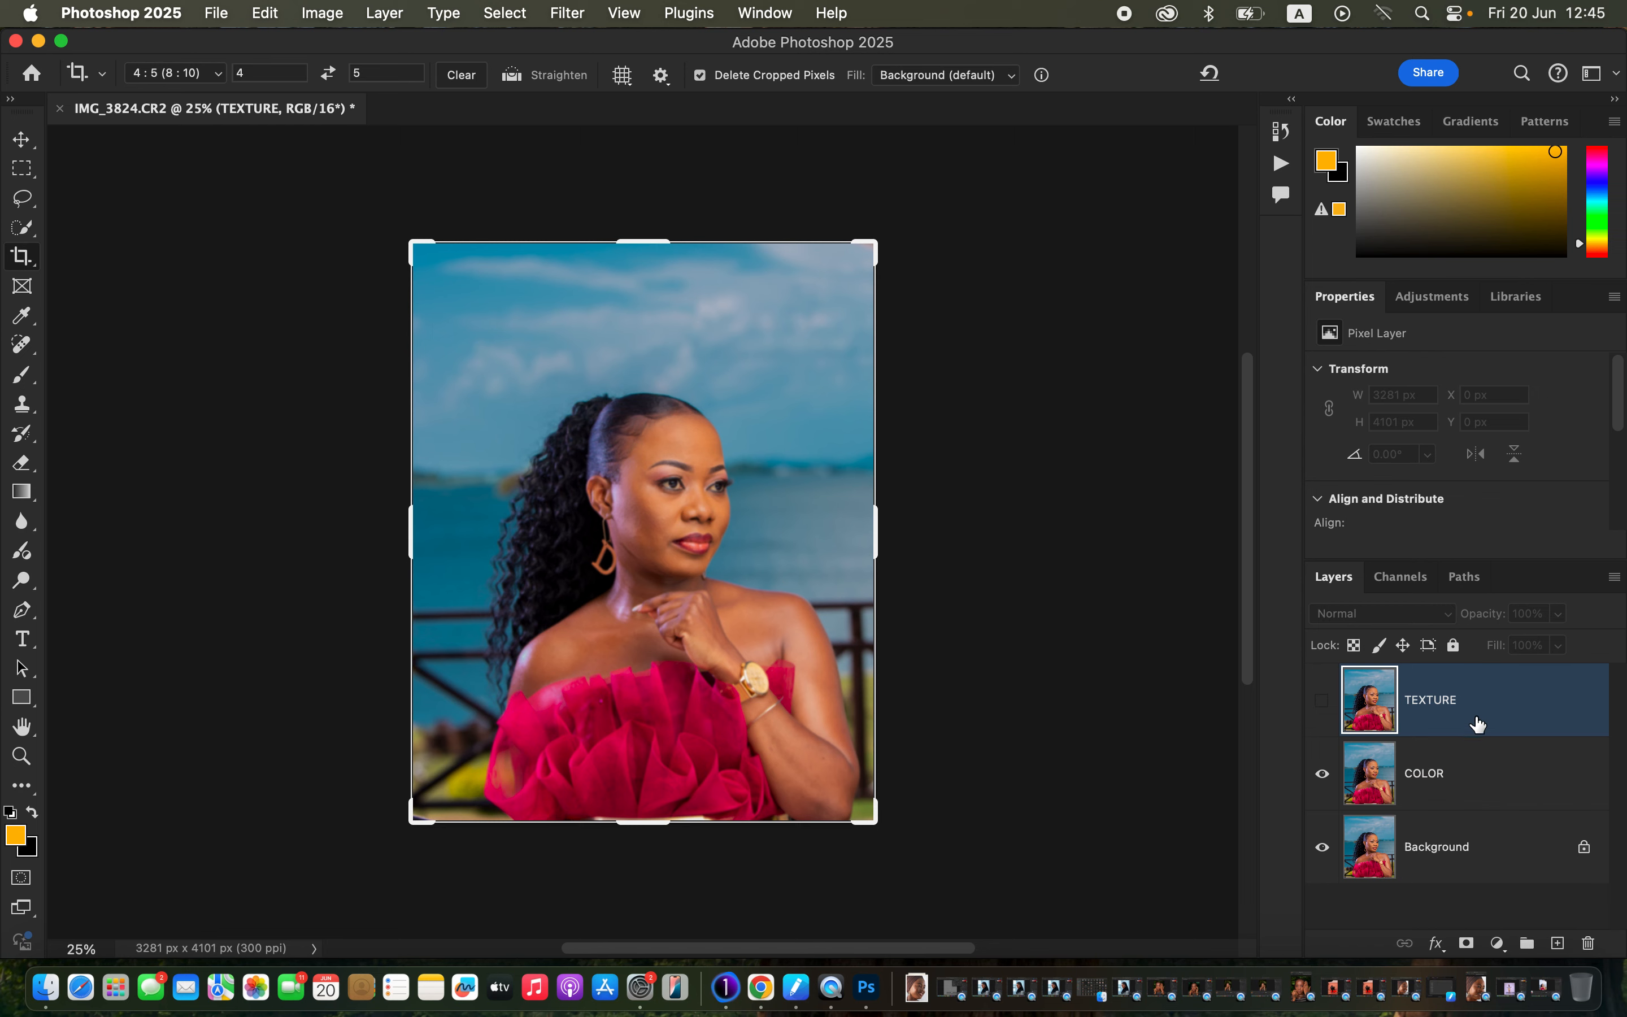
pyautogui.click(1323, 700)
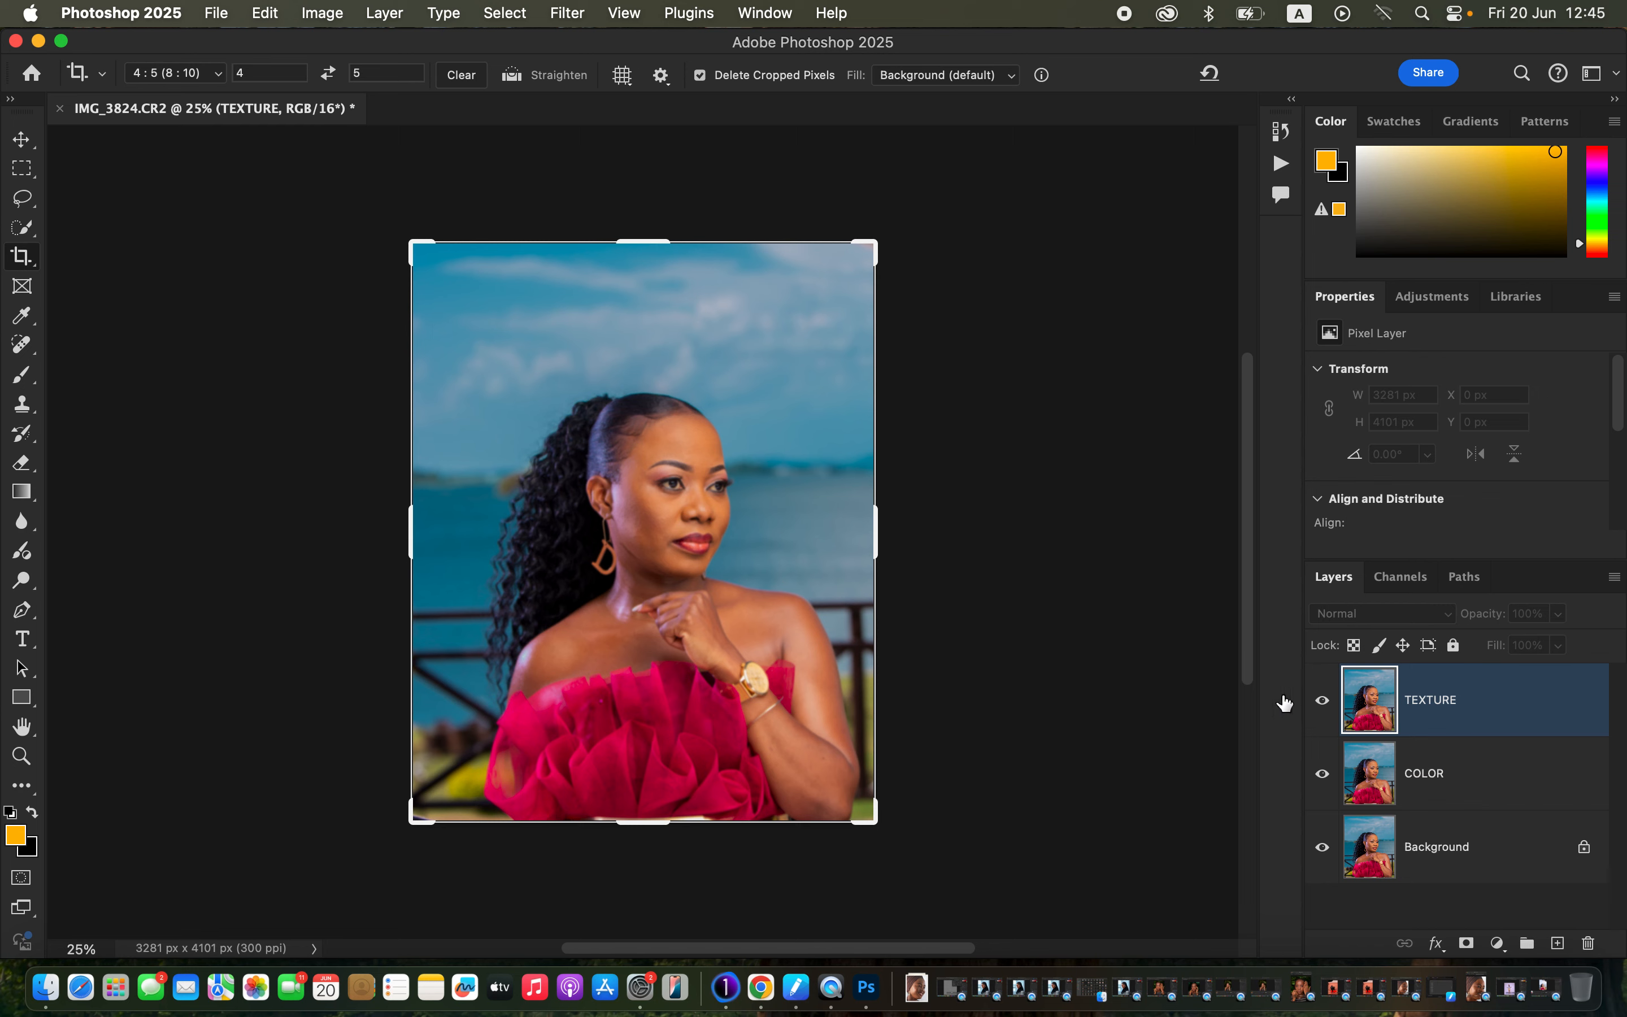
pyautogui.click(328, 11)
pyautogui.click(372, 340)
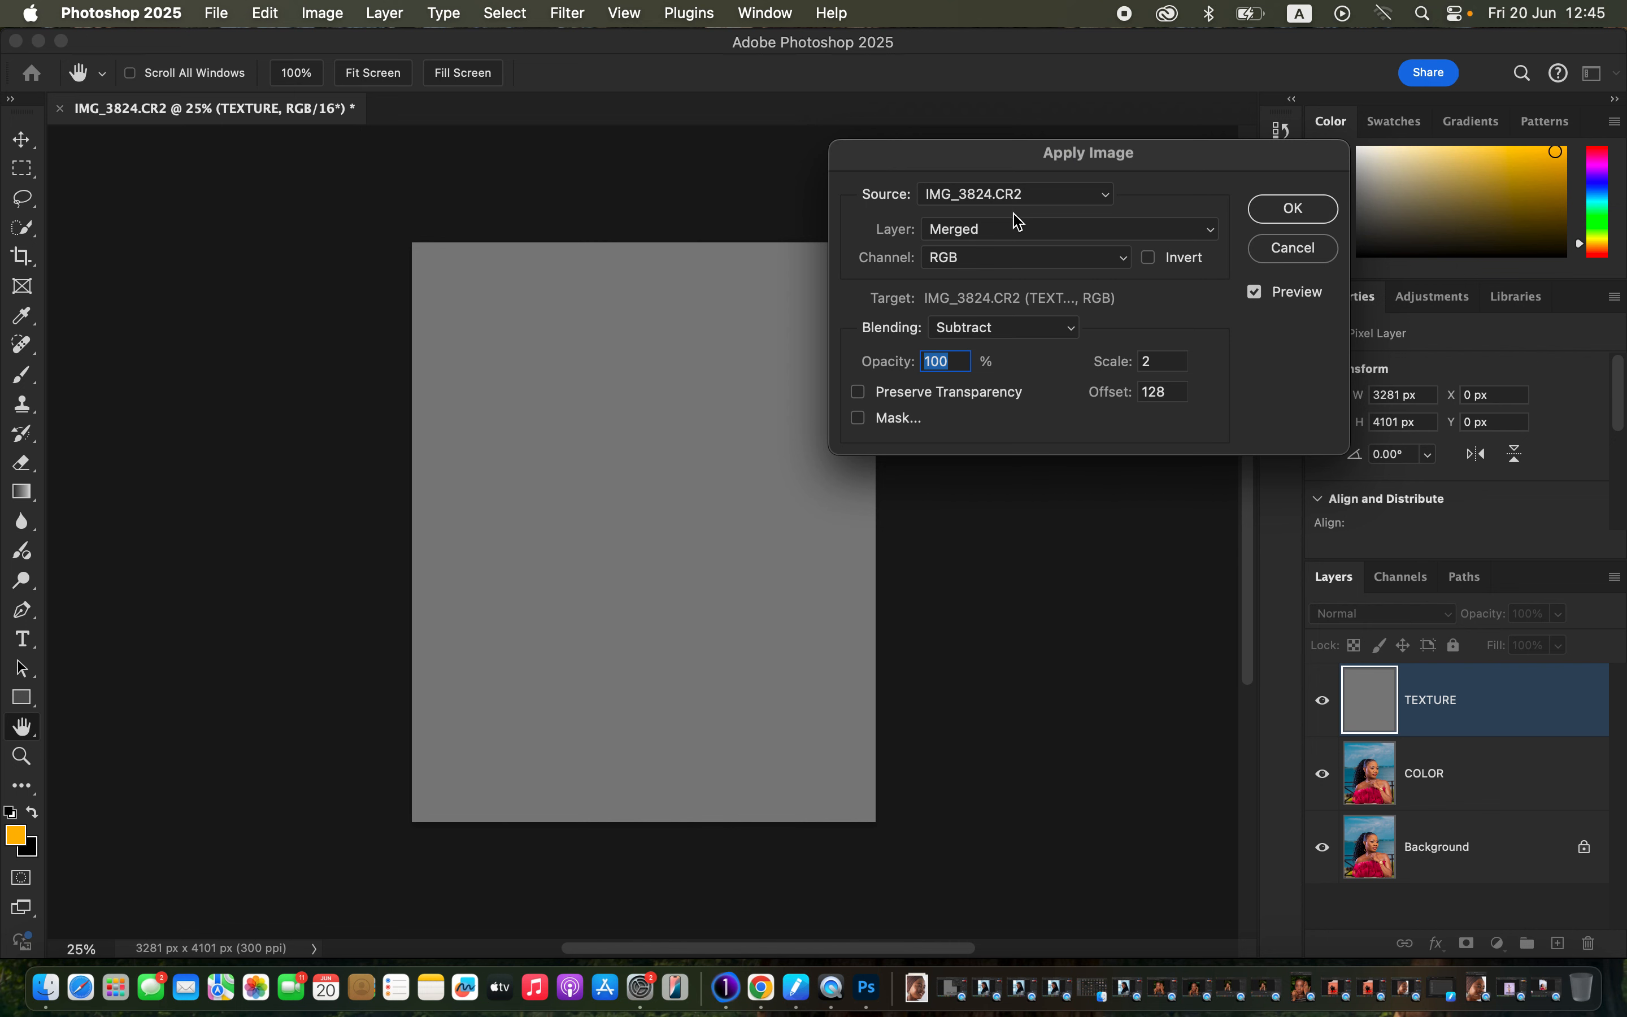
pyautogui.click(998, 236)
pyautogui.click(991, 290)
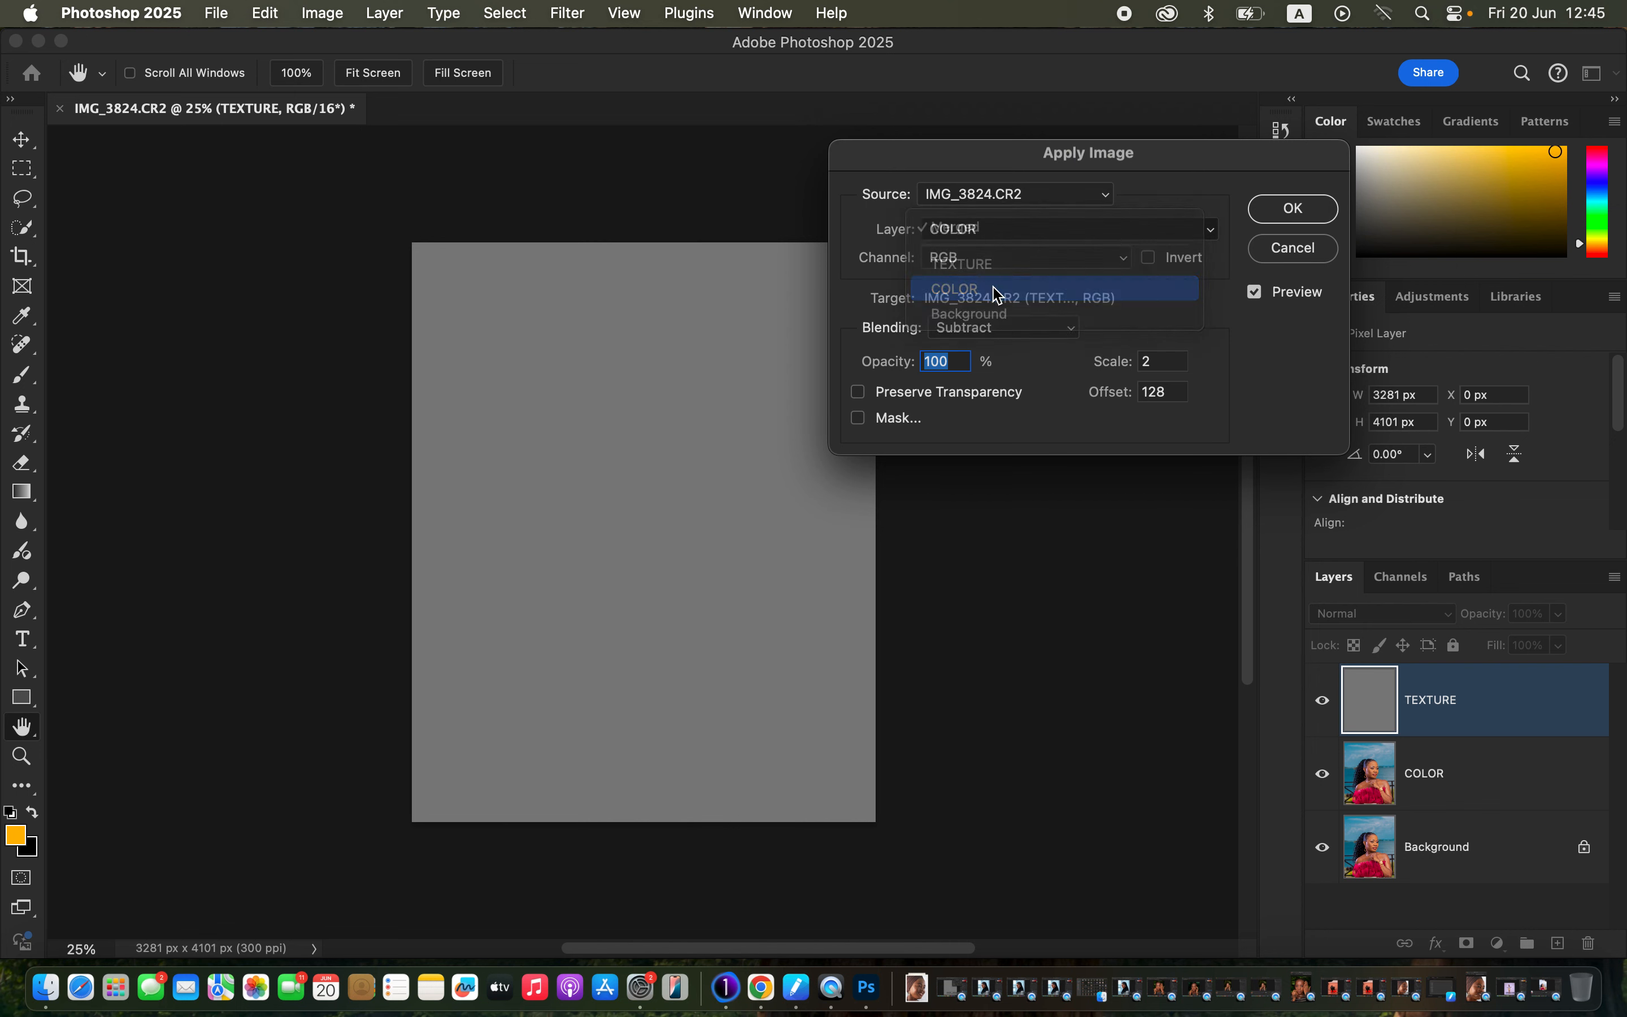
pyautogui.click(1007, 328)
pyautogui.click(1001, 299)
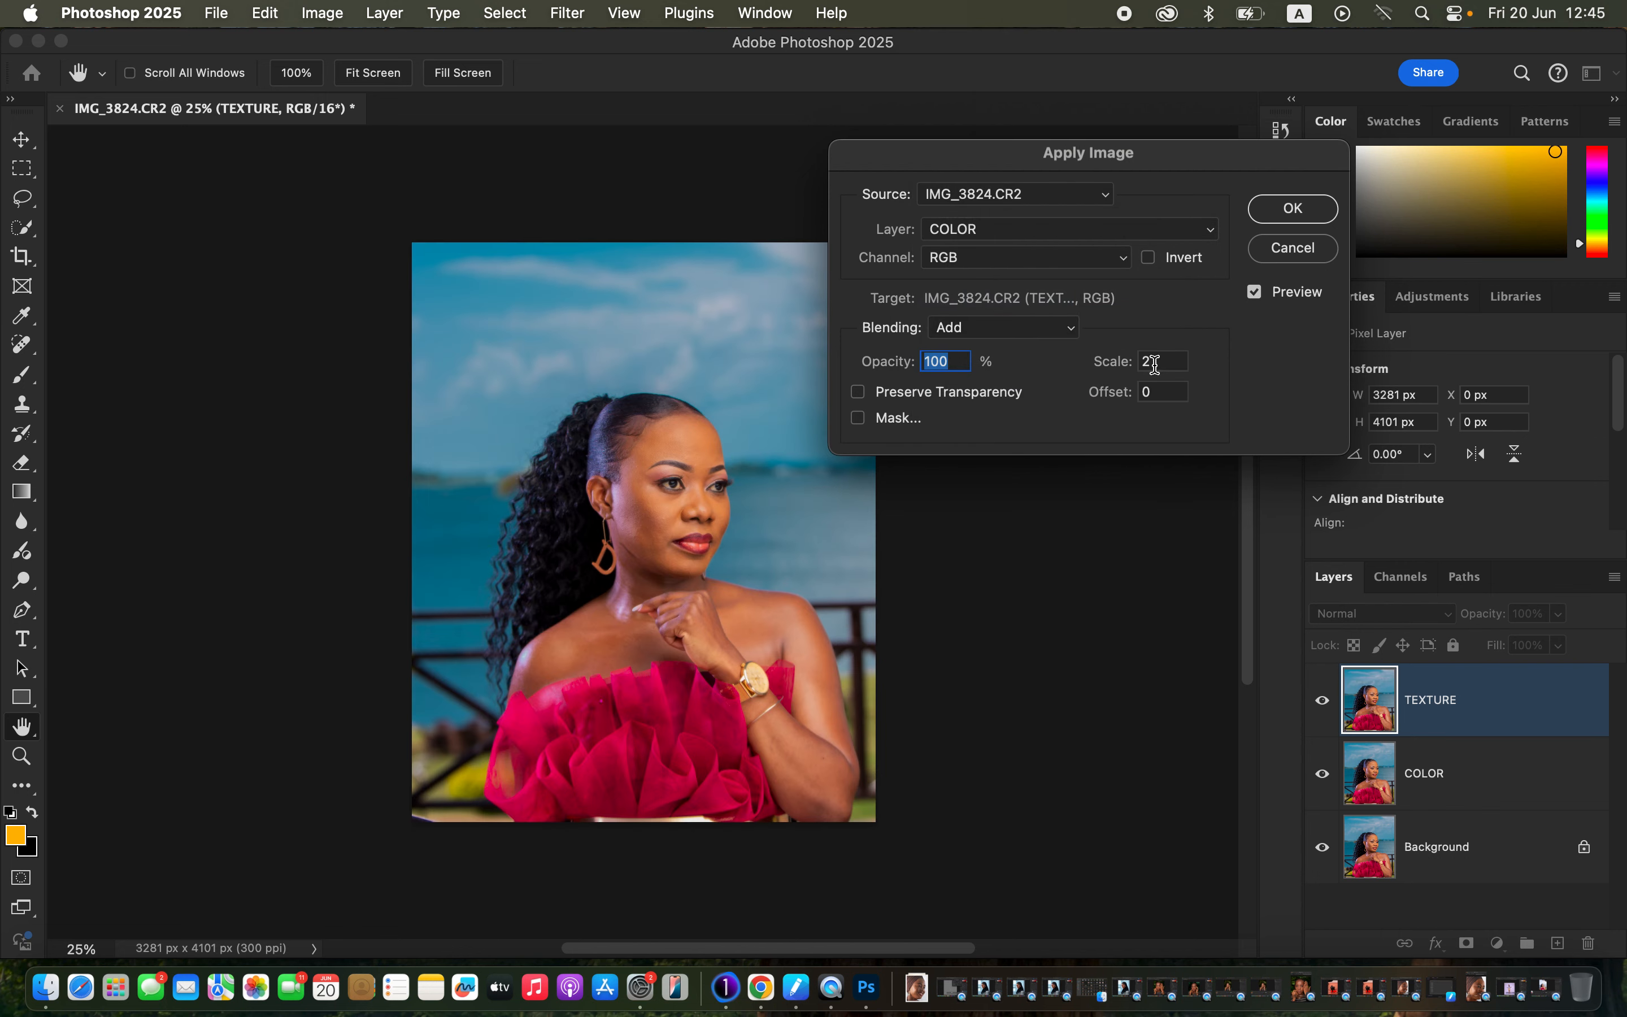
pyautogui.click(1151, 259)
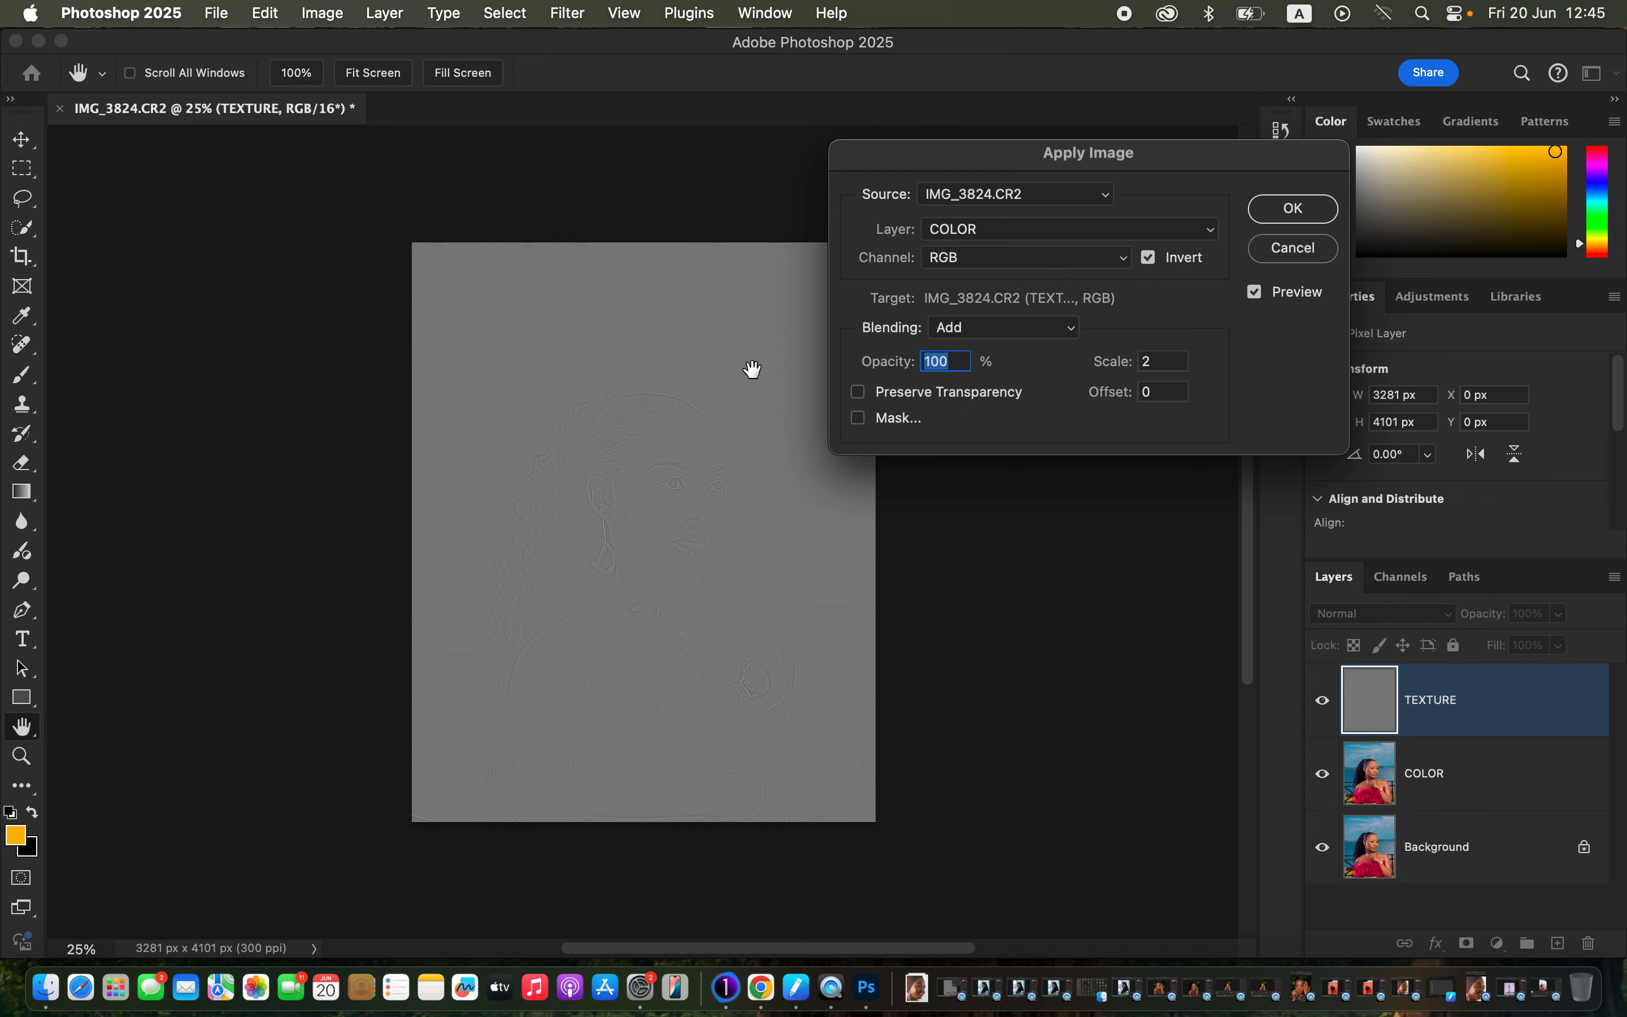
pyautogui.click(1312, 220)
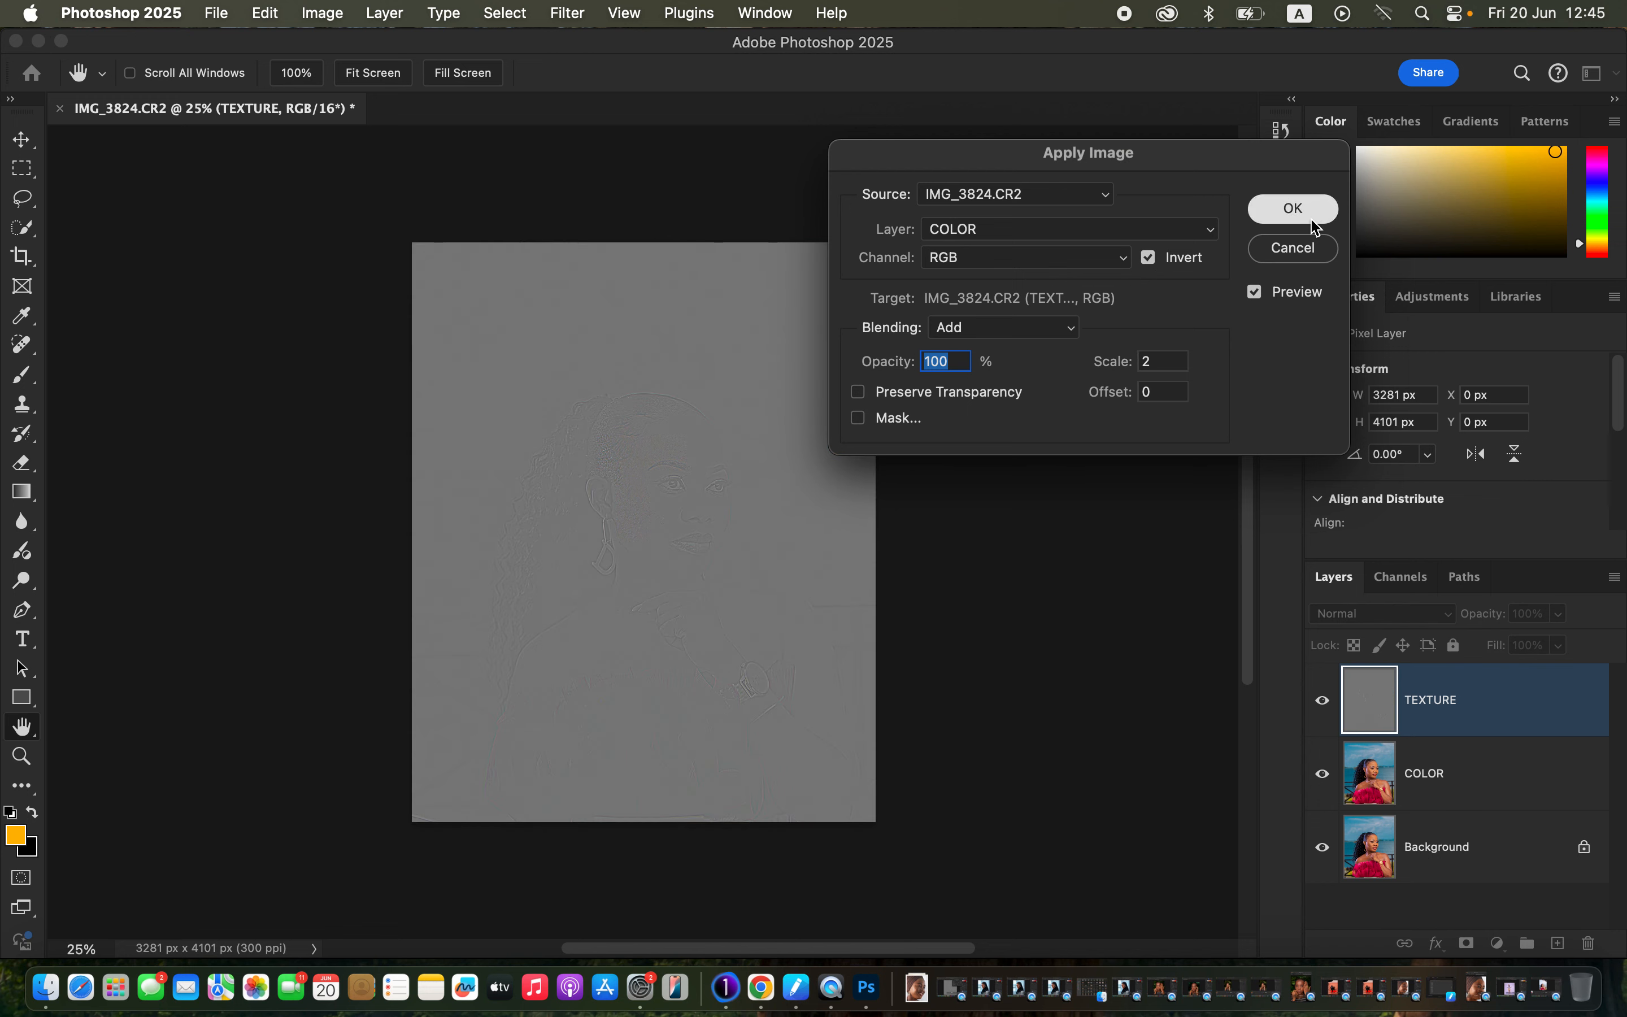
# Set TEXTURE to Linear Light and group it with COLOR into Group 1.
pyautogui.press('c')
pyautogui.click(1405, 612)
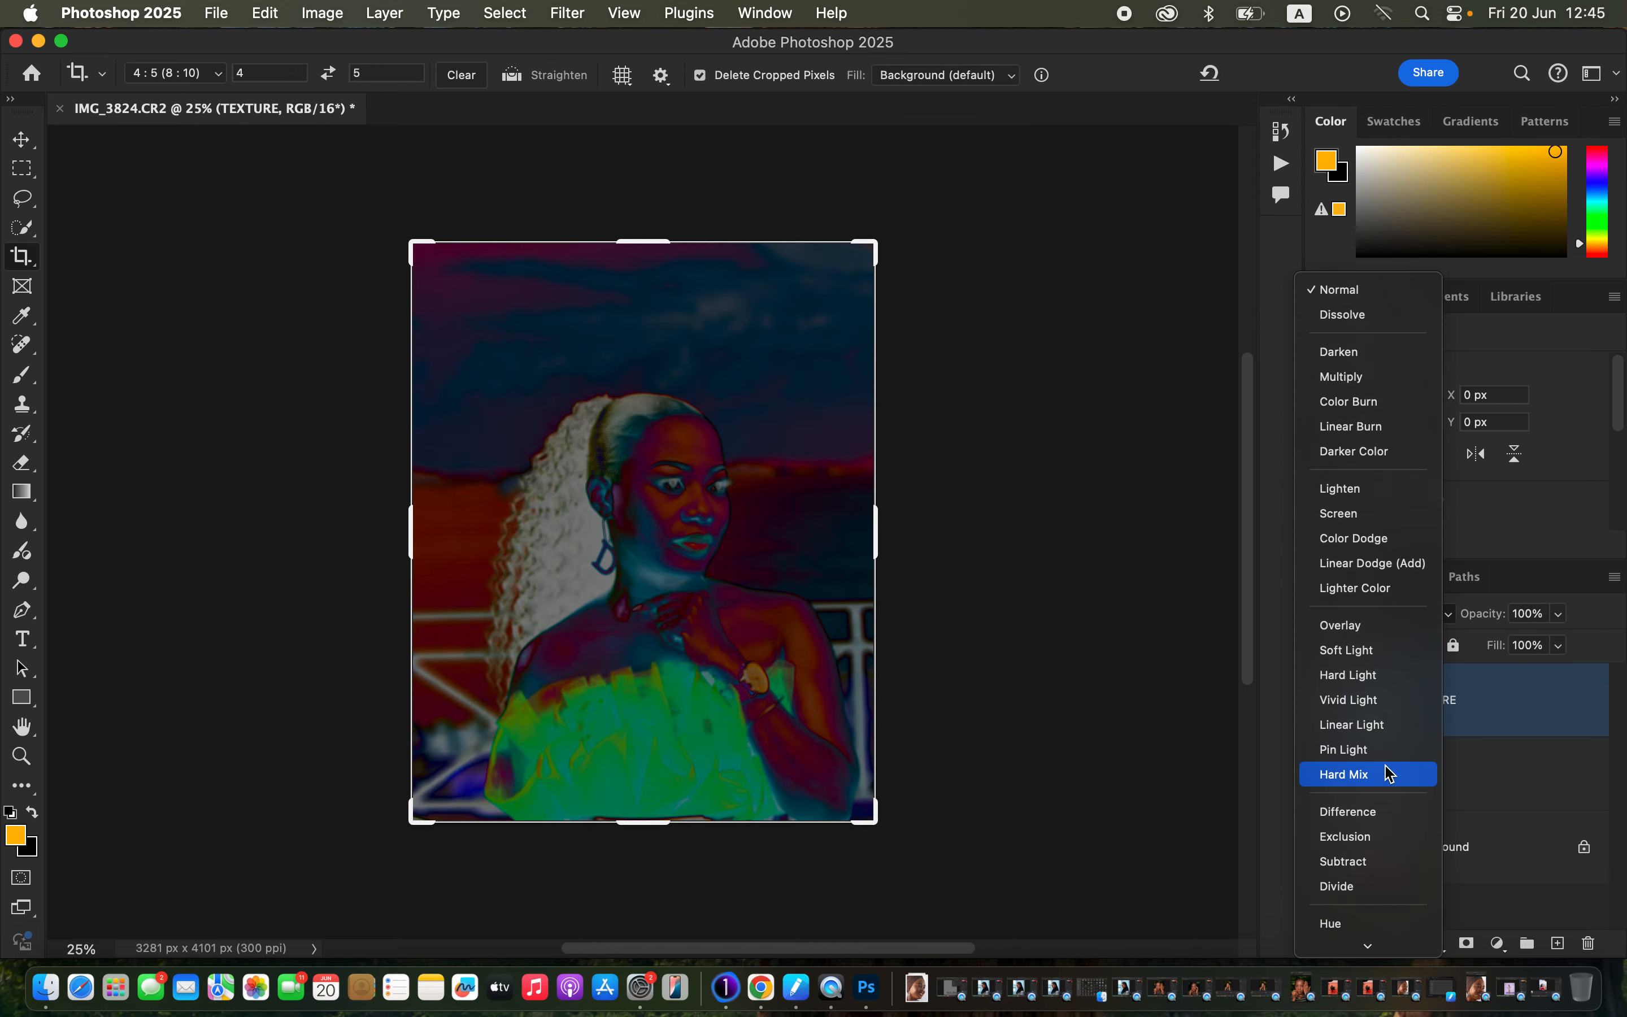
pyautogui.click(1379, 727)
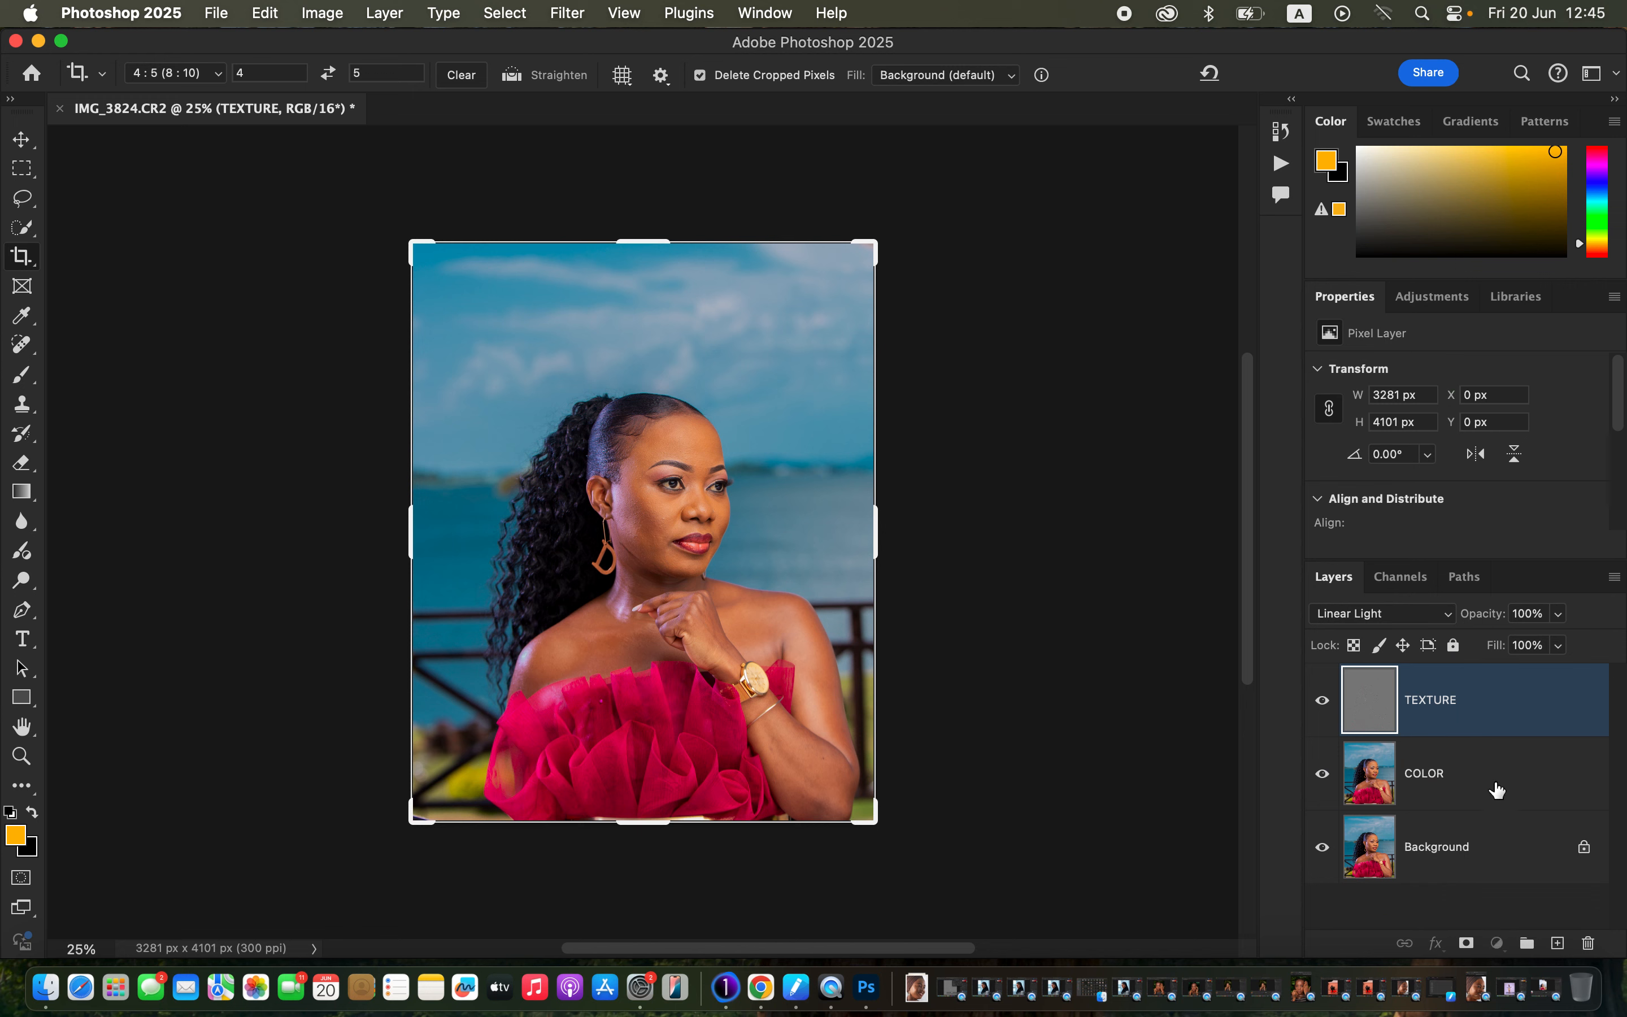
pyautogui.keyDown('shift'); pyautogui.click(1495, 787); pyautogui.keyUp('shift')
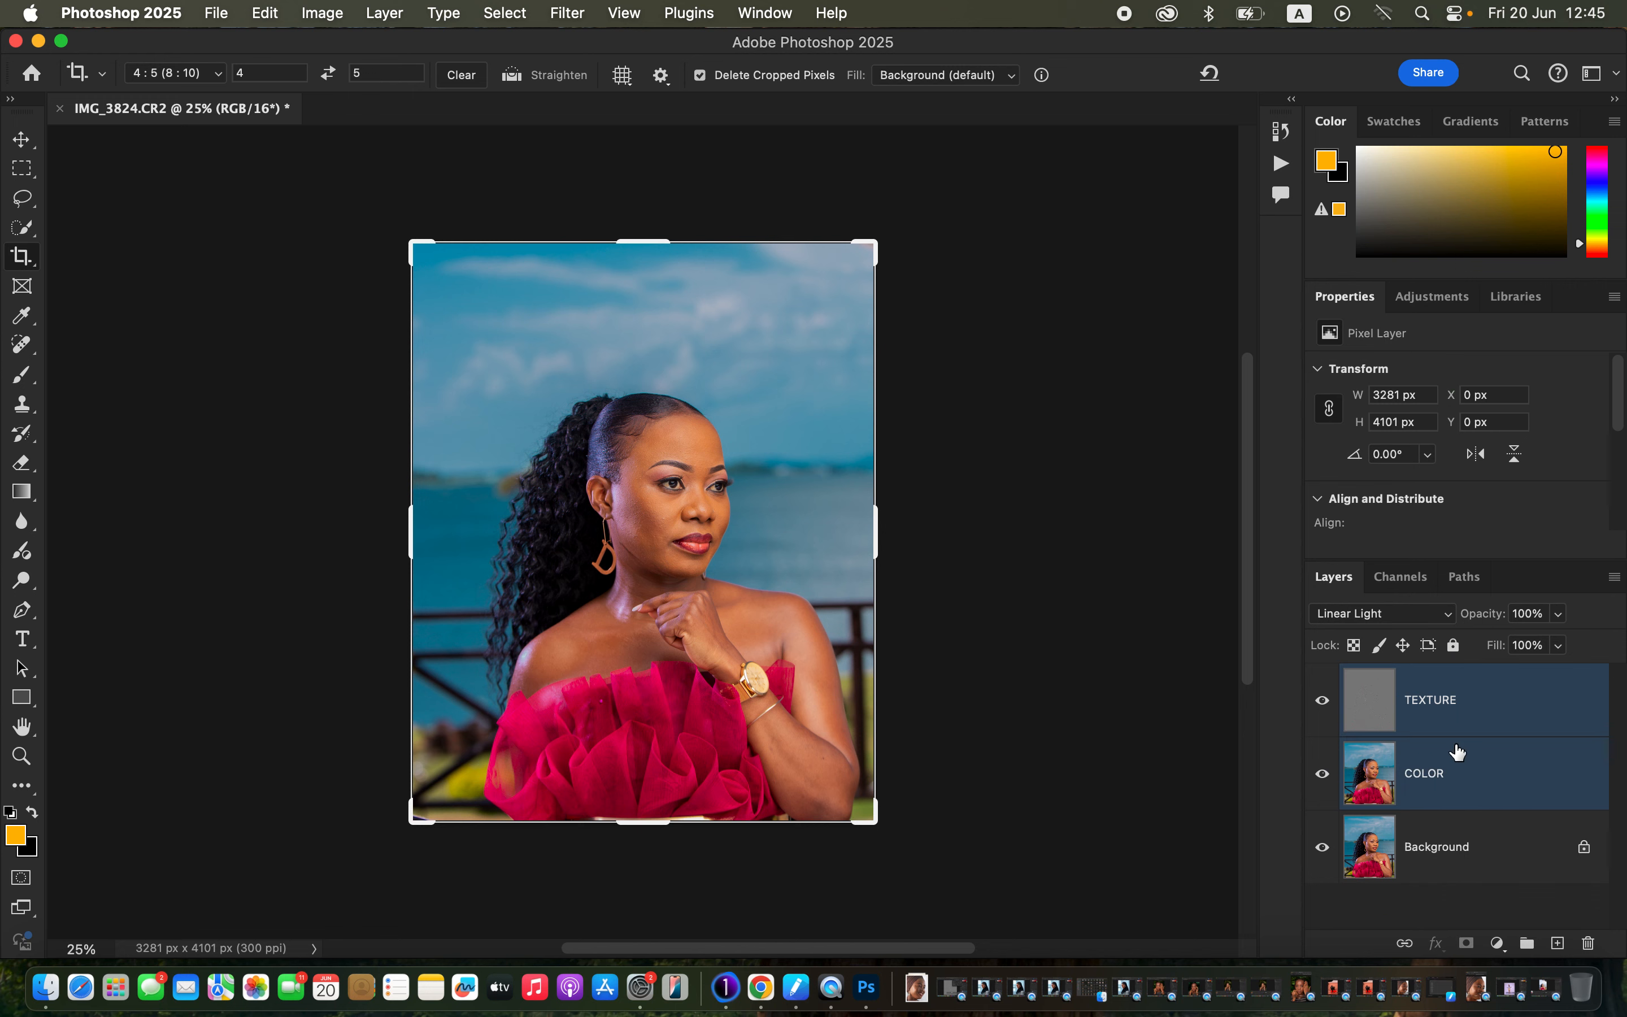
pyautogui.press('super+g')
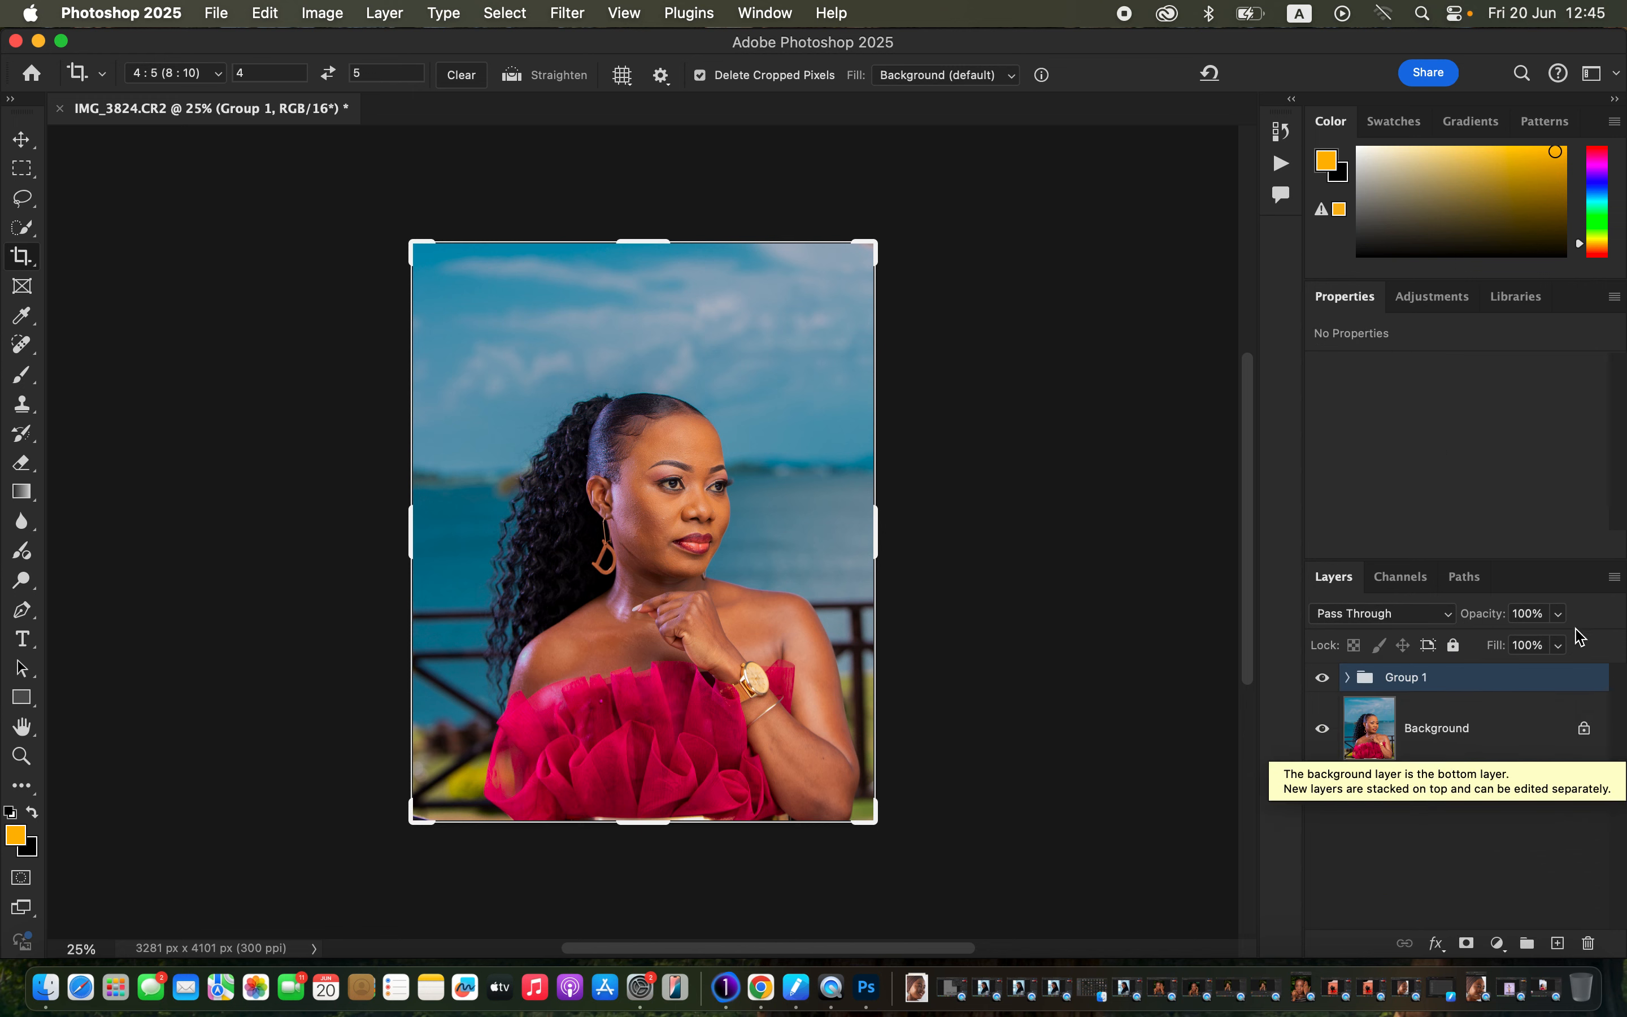
pyautogui.click(22, 197)
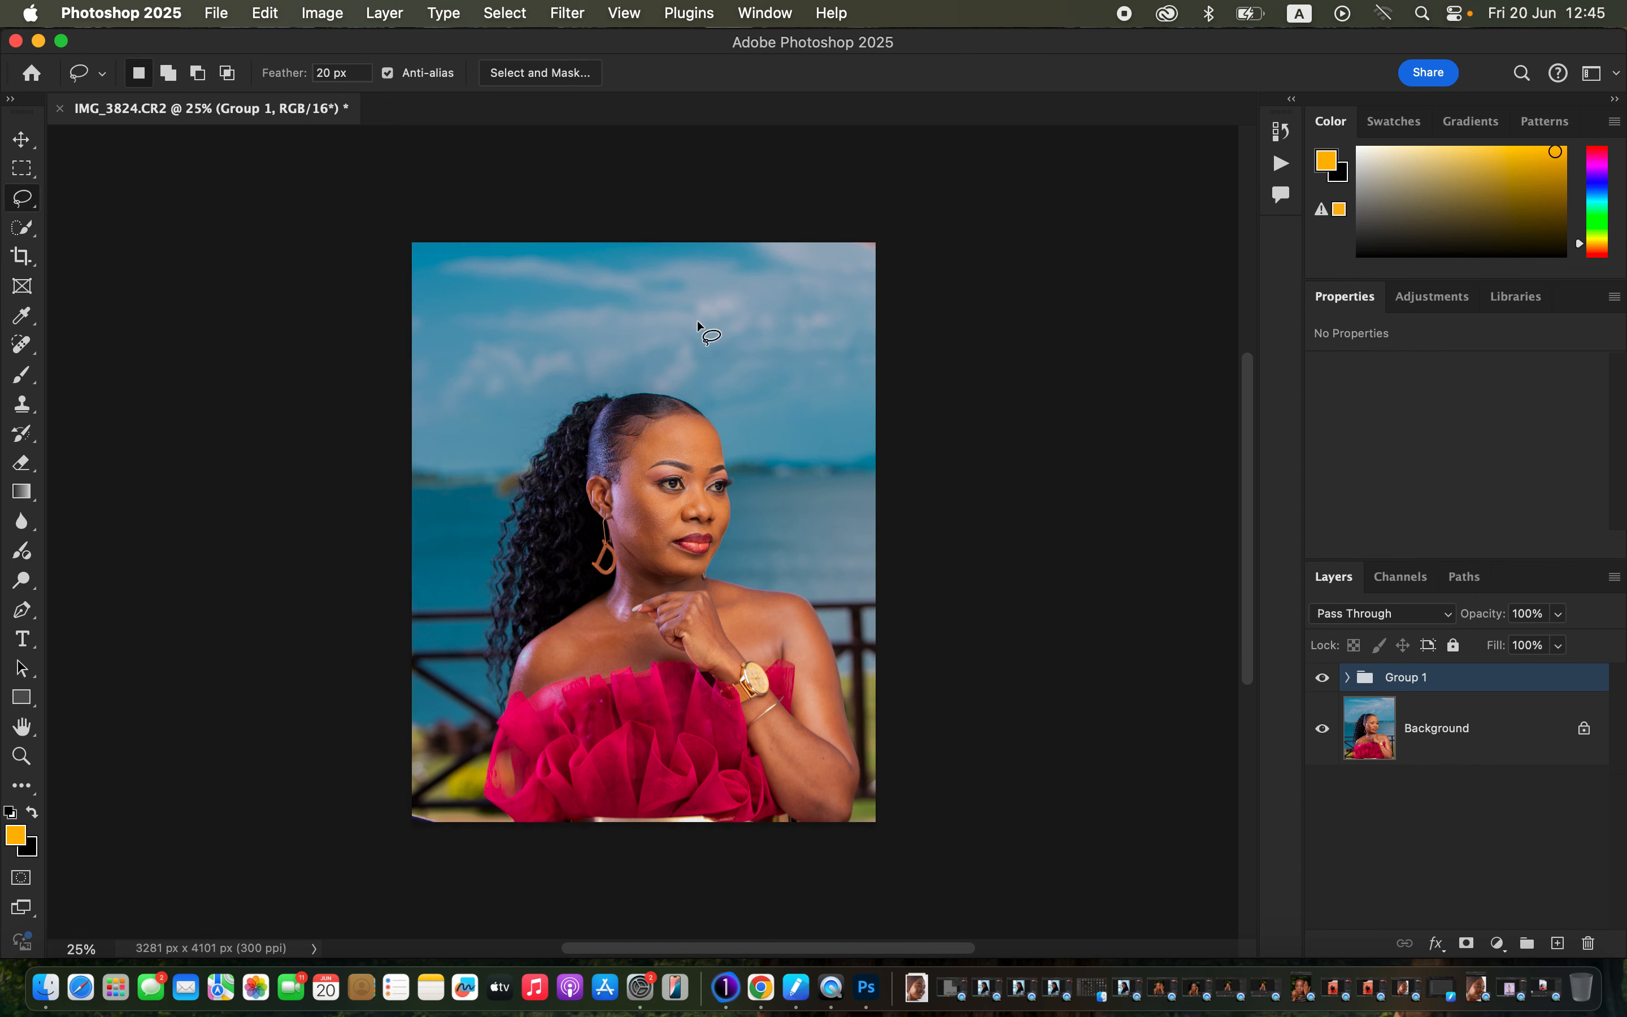
pyautogui.click(1349, 678)
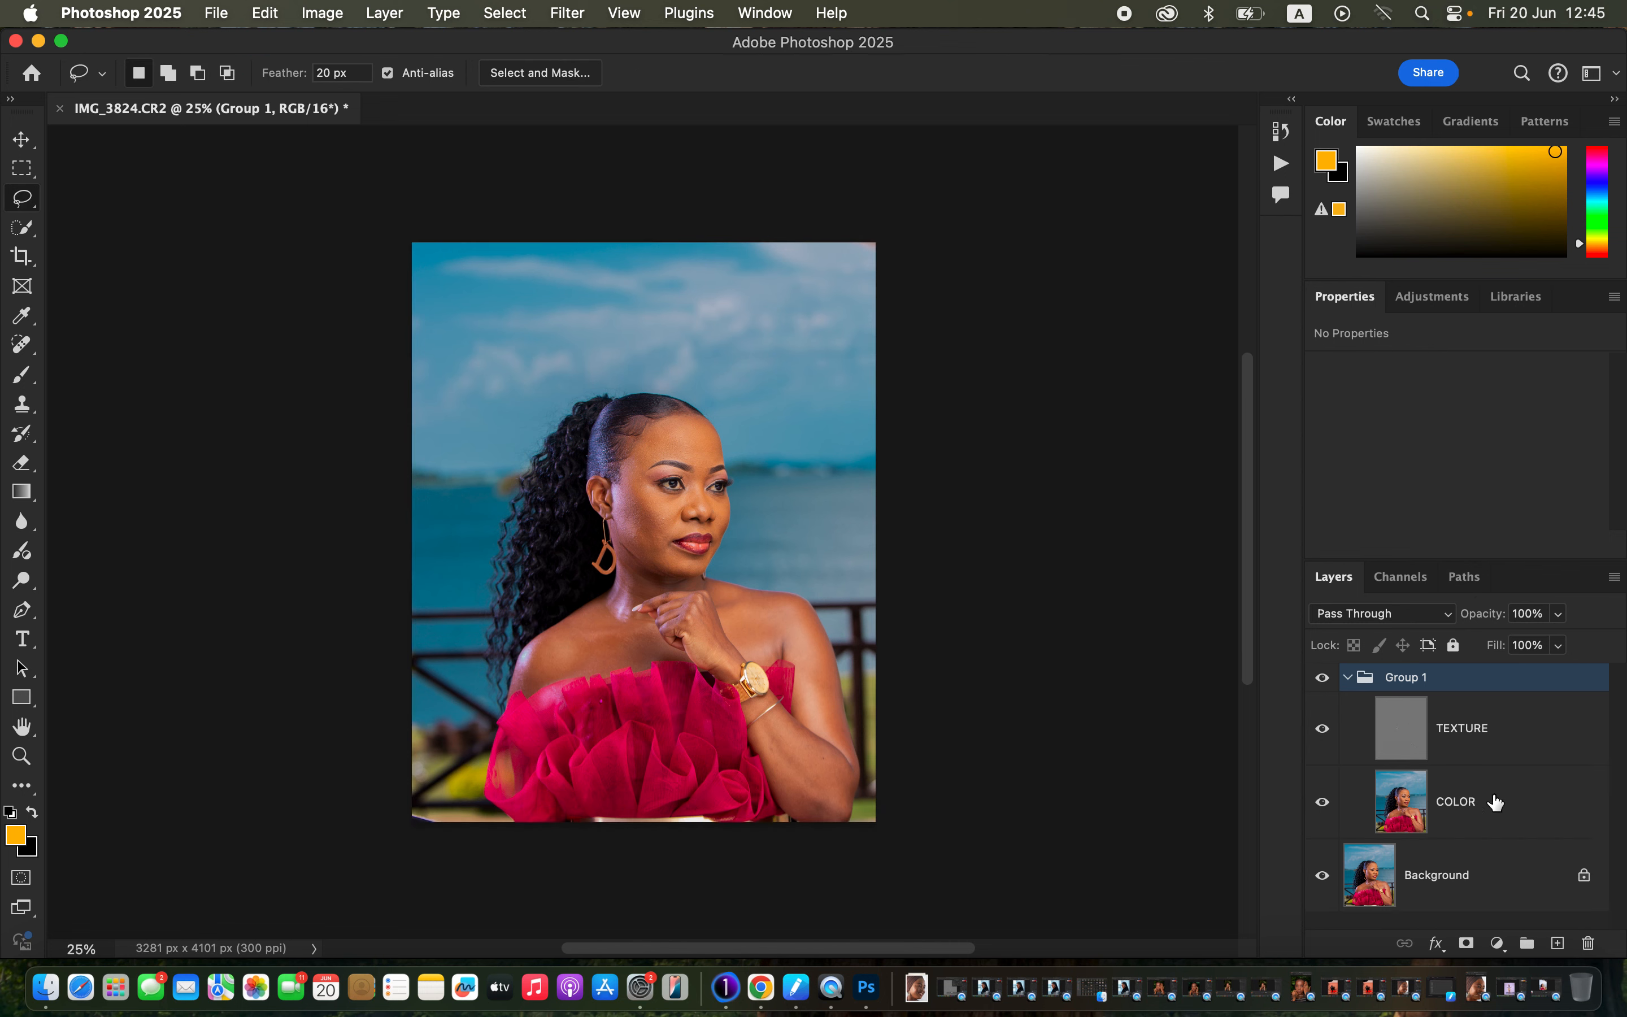
pyautogui.click(1501, 816)
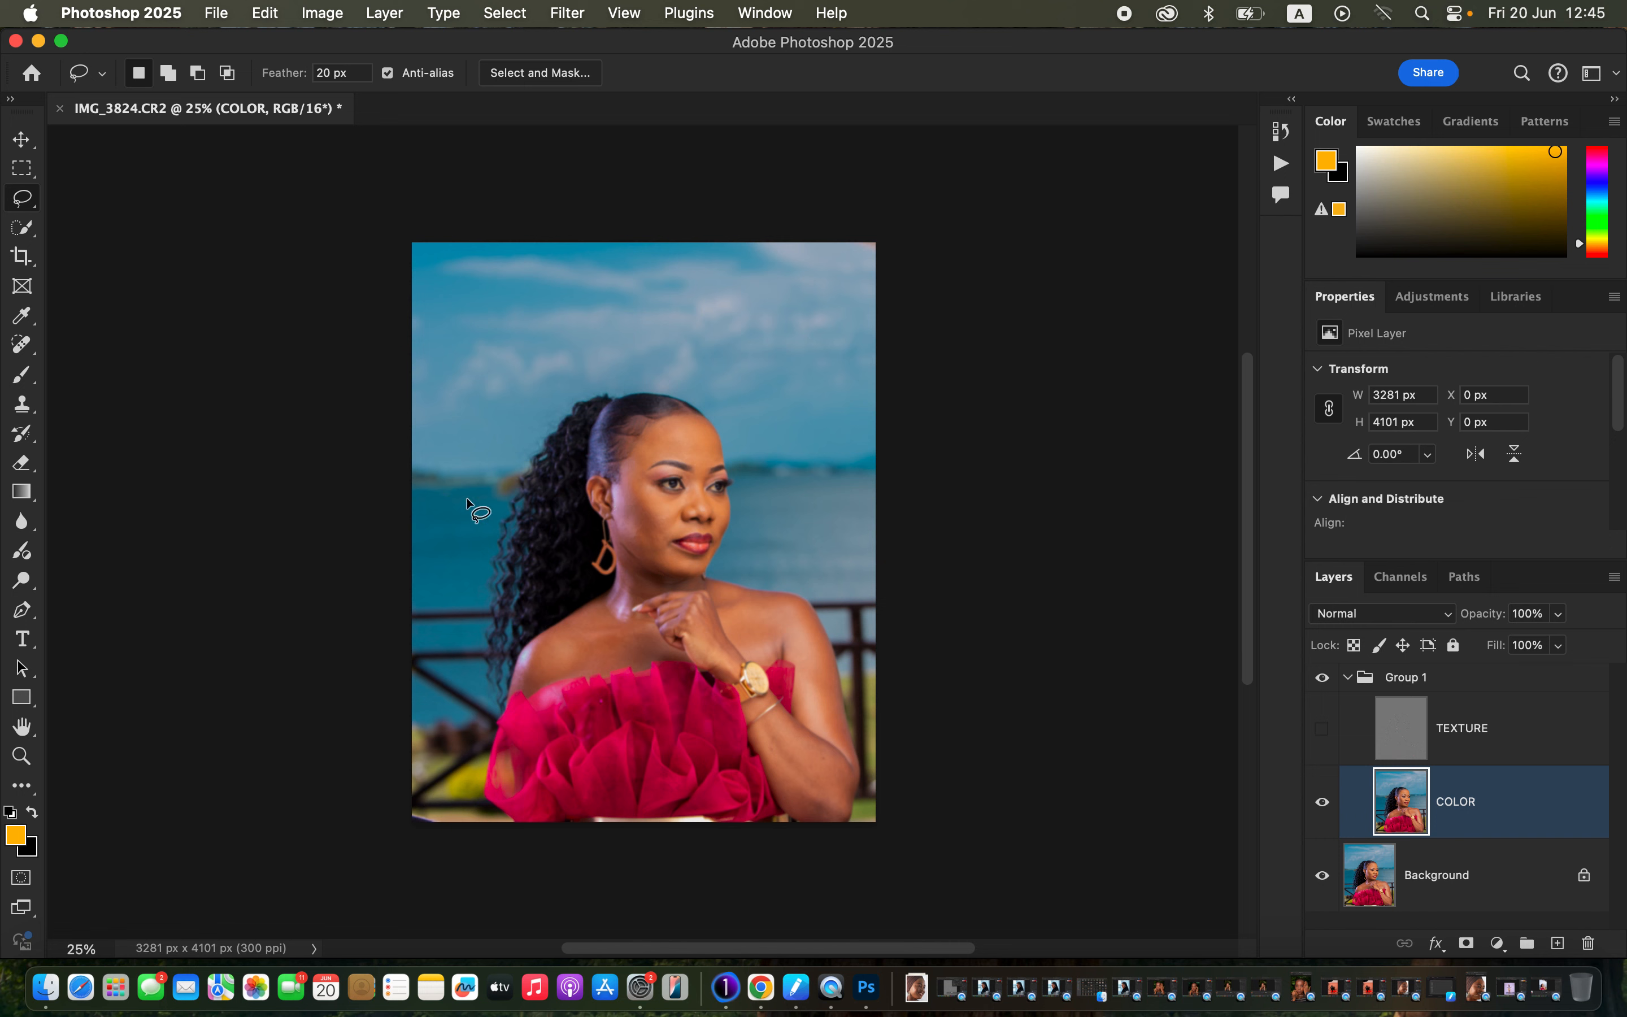
# Choose the Mixer Brush with a Soft Round tip set to clean after each stroke, and zoom in.
pyautogui.moveTo(22, 375)
pyautogui.mouseDown()
pyautogui.moveTo(79, 399)
pyautogui.moveTo(103, 435)
pyautogui.mouseUp()
pyautogui.click(163, 77)
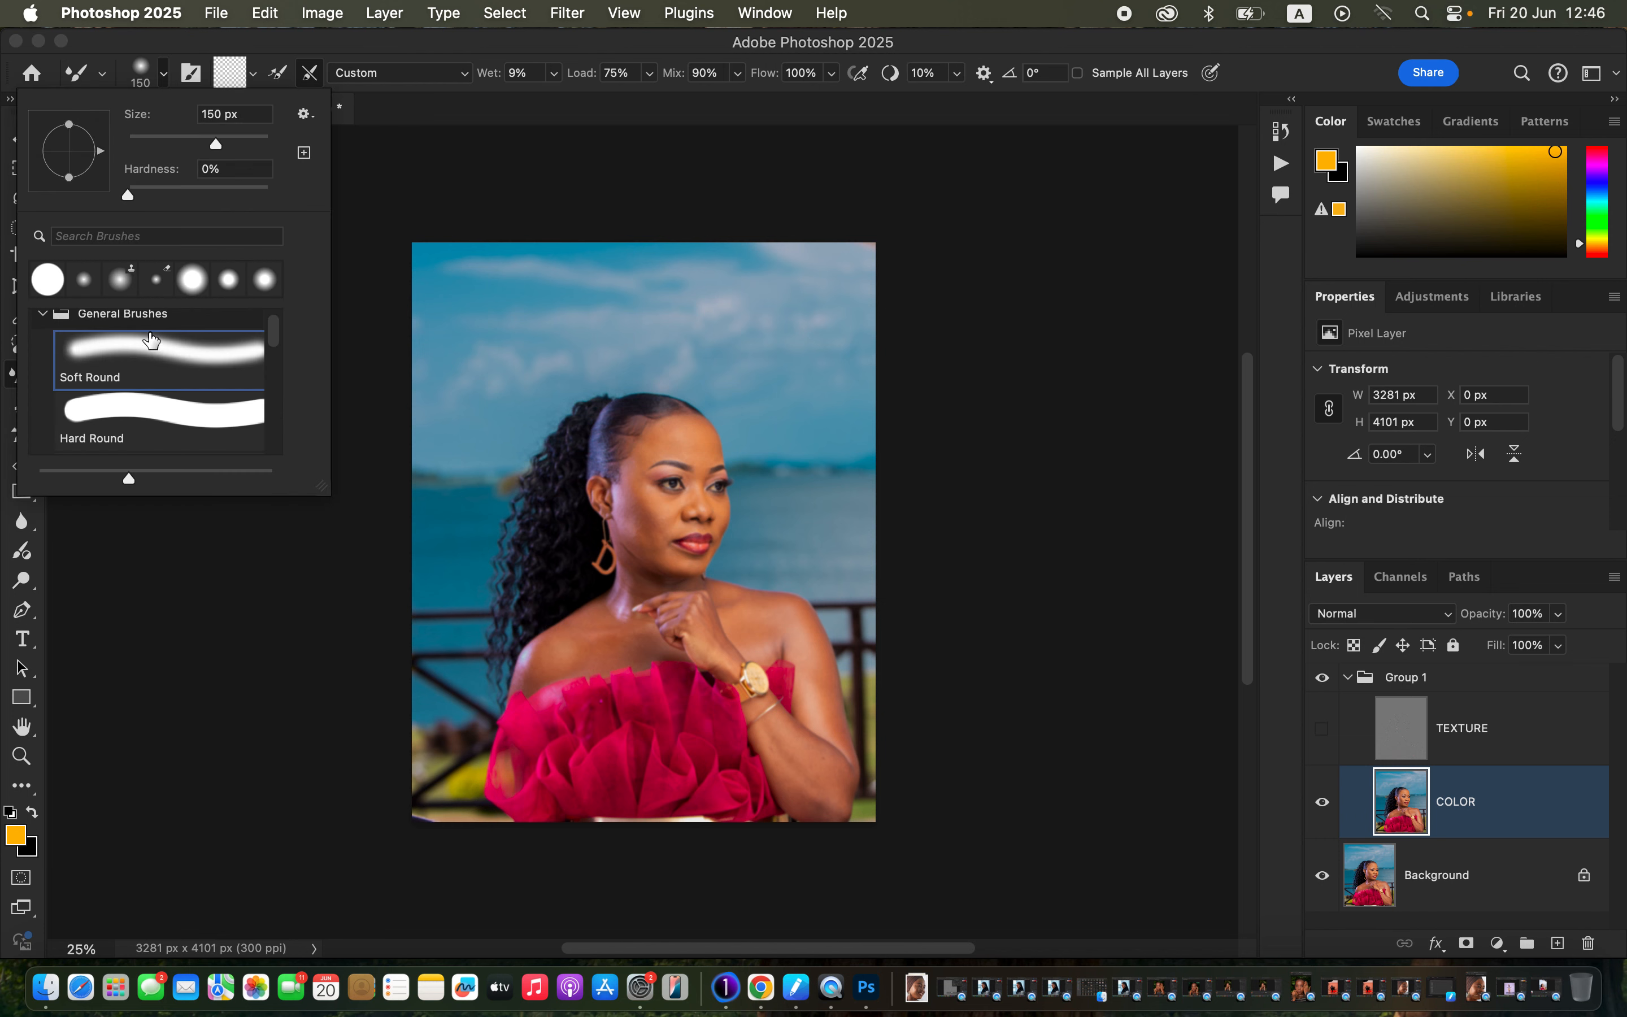
pyautogui.click(256, 73)
pyautogui.click(255, 73)
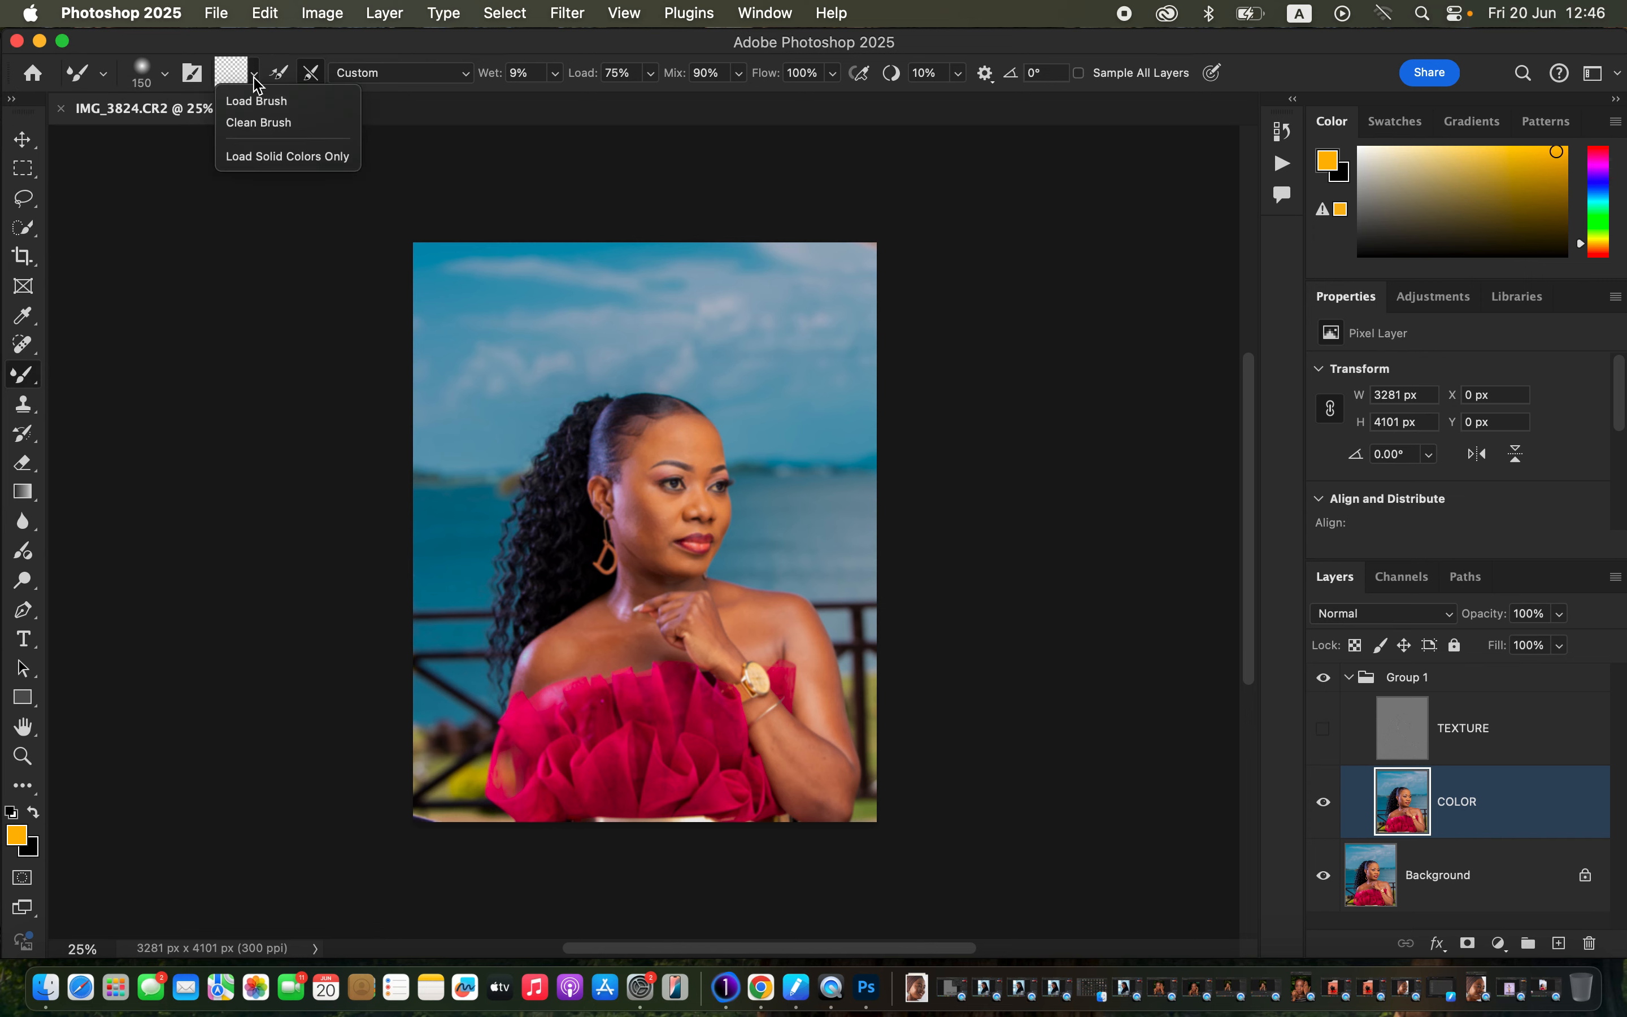
pyautogui.click(266, 123)
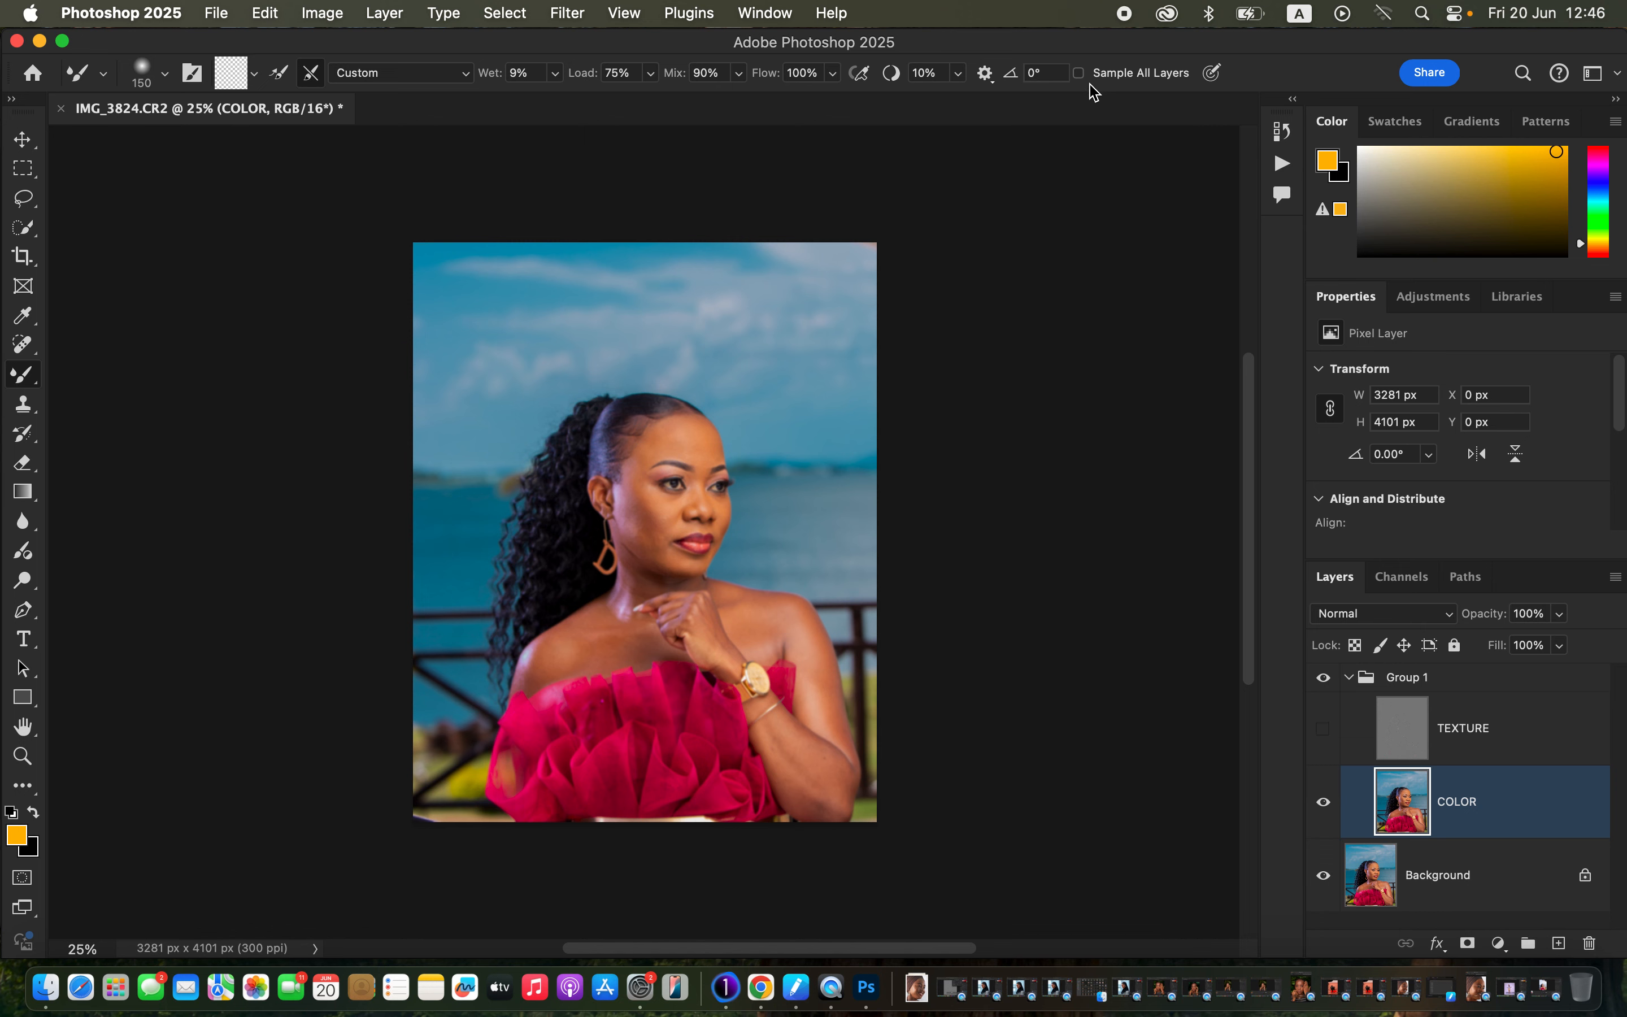
pyautogui.press('super+equal')
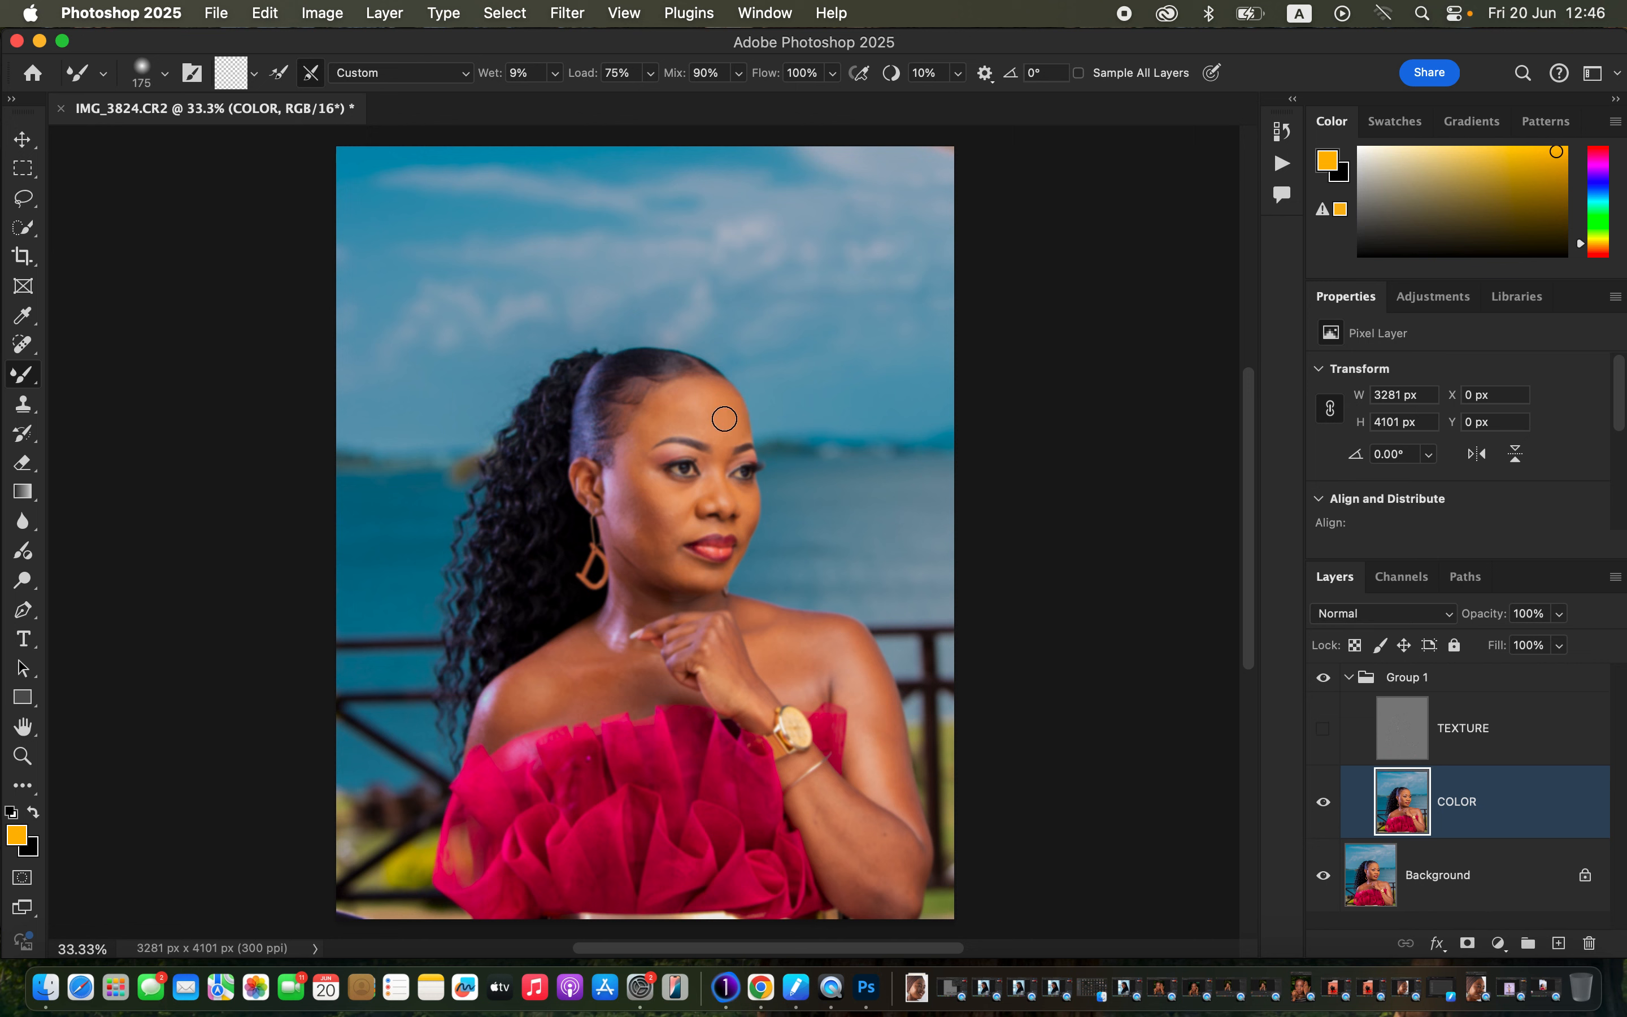
# Blend the skin on the forehead, temple, neck and shoulder, enlarging the brush to 150.
pyautogui.moveTo(682, 404)
pyautogui.mouseDown()
pyautogui.moveTo(732, 423)
pyautogui.moveTo(678, 396)
pyautogui.moveTo(644, 431)
pyautogui.moveTo(663, 406)
pyautogui.moveTo(711, 422)
pyautogui.moveTo(718, 406)
pyautogui.moveTo(727, 434)
pyautogui.moveTo(714, 398)
pyautogui.moveTo(658, 416)
pyautogui.moveTo(639, 475)
pyautogui.moveTo(629, 467)
pyautogui.moveTo(662, 531)
pyautogui.moveTo(620, 479)
pyautogui.moveTo(620, 502)
pyautogui.moveTo(641, 542)
pyautogui.moveTo(646, 514)
pyautogui.moveTo(665, 565)
pyautogui.moveTo(645, 510)
pyautogui.moveTo(647, 550)
pyautogui.moveTo(645, 511)
pyautogui.moveTo(682, 573)
pyautogui.moveTo(659, 488)
pyautogui.moveTo(686, 503)
pyautogui.moveTo(671, 493)
pyautogui.moveTo(679, 567)
pyautogui.moveTo(711, 481)
pyautogui.moveTo(746, 523)
pyautogui.moveTo(667, 555)
pyautogui.moveTo(634, 547)
pyautogui.mouseUp()
pyautogui.moveTo(633, 459)
pyautogui.mouseDown()
pyautogui.moveTo(666, 405)
pyautogui.moveTo(662, 426)
pyautogui.moveTo(712, 420)
pyautogui.moveTo(727, 454)
pyautogui.moveTo(730, 415)
pyautogui.moveTo(725, 398)
pyautogui.mouseUp()
pyautogui.moveTo(617, 587)
pyautogui.mouseDown()
pyautogui.moveTo(619, 624)
pyautogui.moveTo(634, 601)
pyautogui.mouseUp()
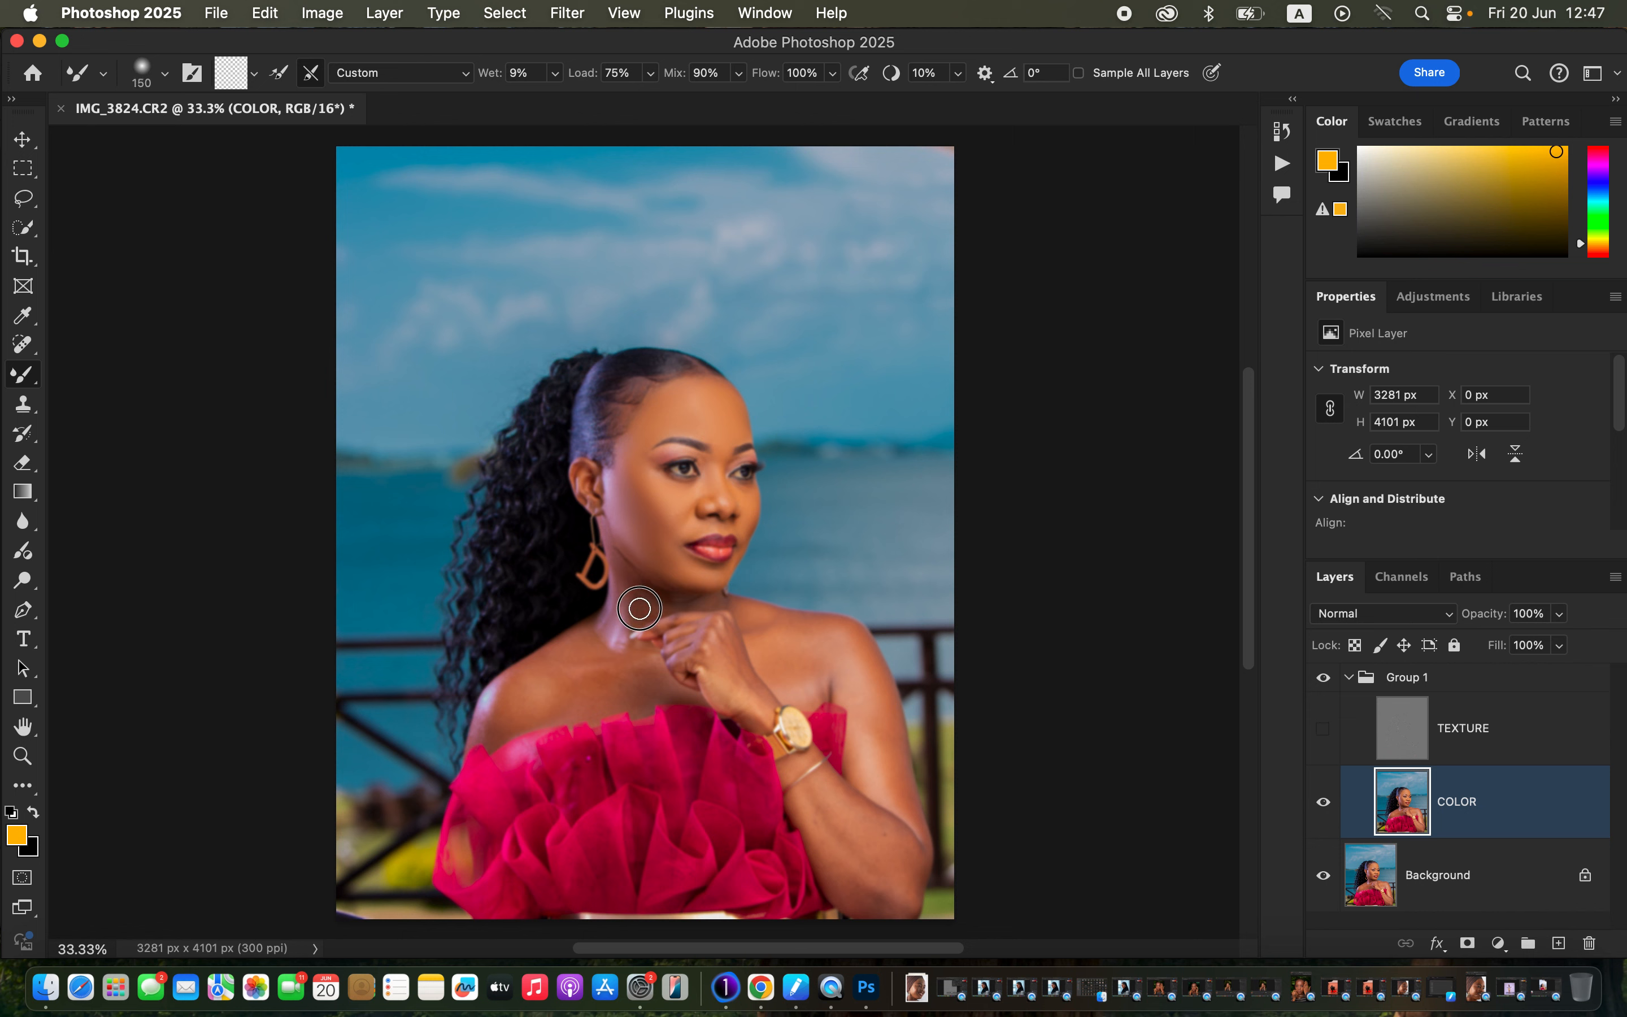
pyautogui.press(']')
pyautogui.press(']')
pyautogui.moveTo(620, 616)
pyautogui.mouseDown()
pyautogui.moveTo(611, 600)
pyautogui.moveTo(612, 649)
pyautogui.mouseUp()
pyautogui.moveTo(503, 708)
pyautogui.mouseDown()
pyautogui.moveTo(490, 726)
pyautogui.moveTo(523, 698)
pyautogui.moveTo(491, 730)
pyautogui.moveTo(495, 701)
pyautogui.moveTo(487, 724)
pyautogui.moveTo(633, 682)
pyautogui.moveTo(598, 700)
pyautogui.moveTo(642, 696)
pyautogui.moveTo(563, 703)
pyautogui.moveTo(549, 666)
pyautogui.moveTo(571, 648)
pyautogui.moveTo(593, 671)
pyautogui.mouseUp()
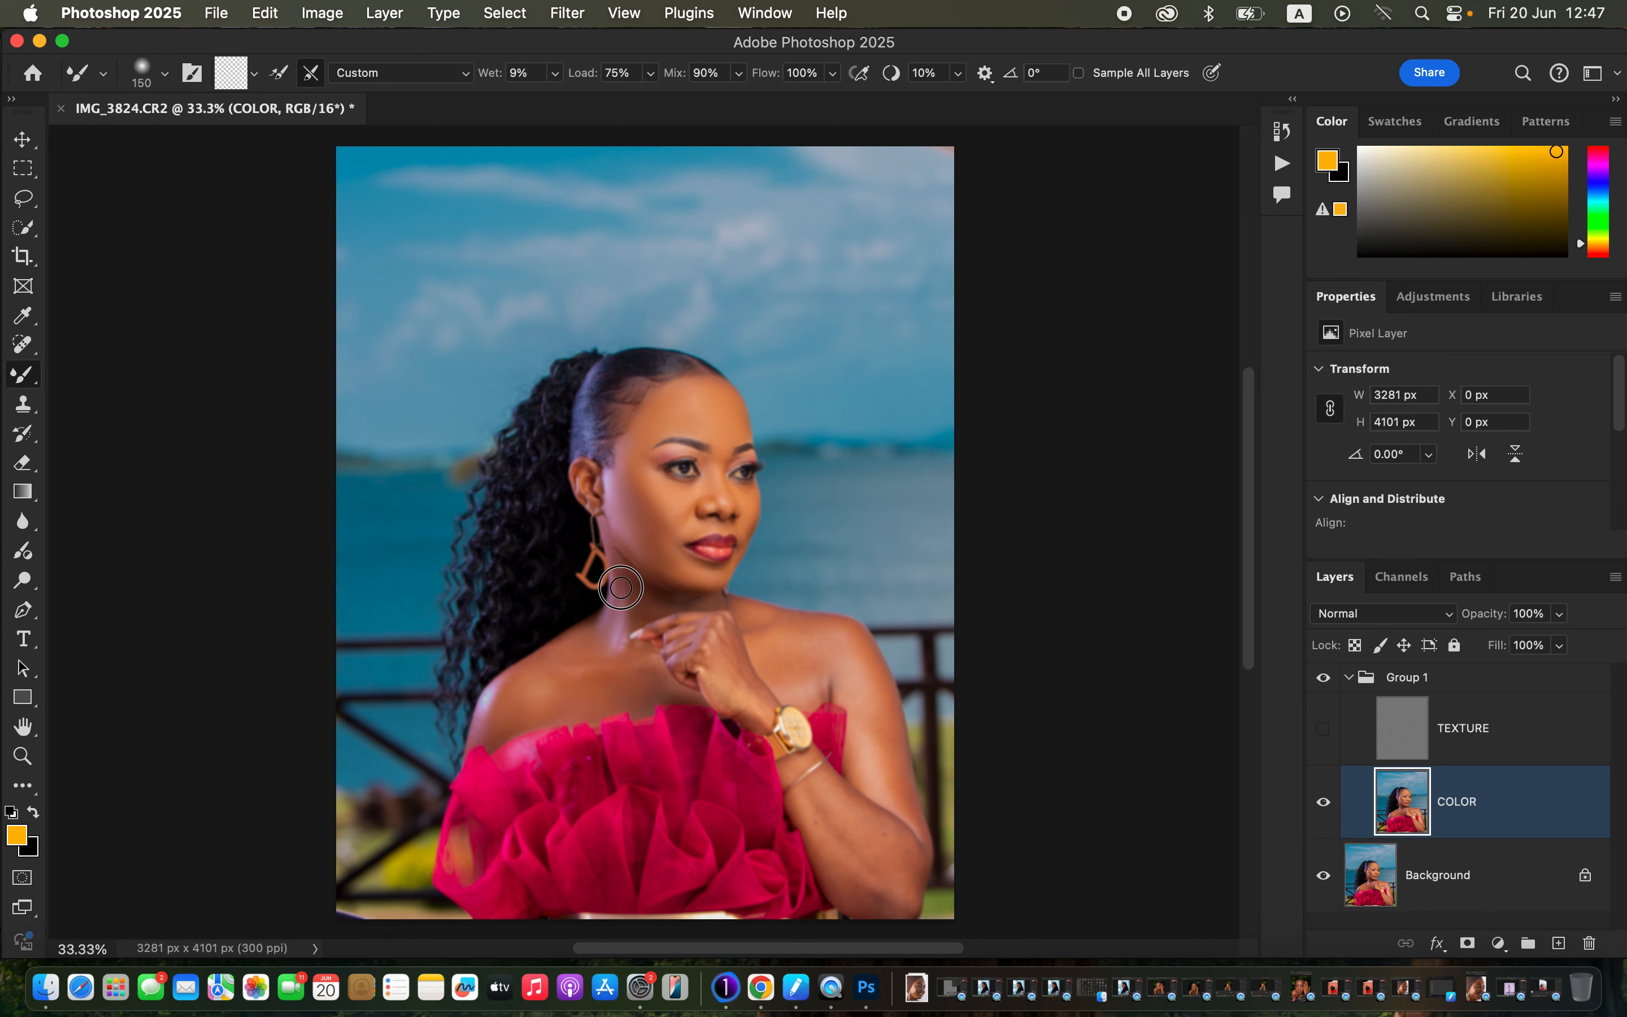
pyautogui.moveTo(622, 595); pyautogui.dragTo(620, 604)
# Smooth the upper arm and forearm at brush size 100, then the cheek and jawline at 200.
pyautogui.press('[')
pyautogui.moveTo(851, 706); pyautogui.dragTo(867, 697)
pyautogui.moveTo(864, 676); pyautogui.dragTo(867, 686)
pyautogui.moveTo(832, 790); pyautogui.dragTo(842, 801)
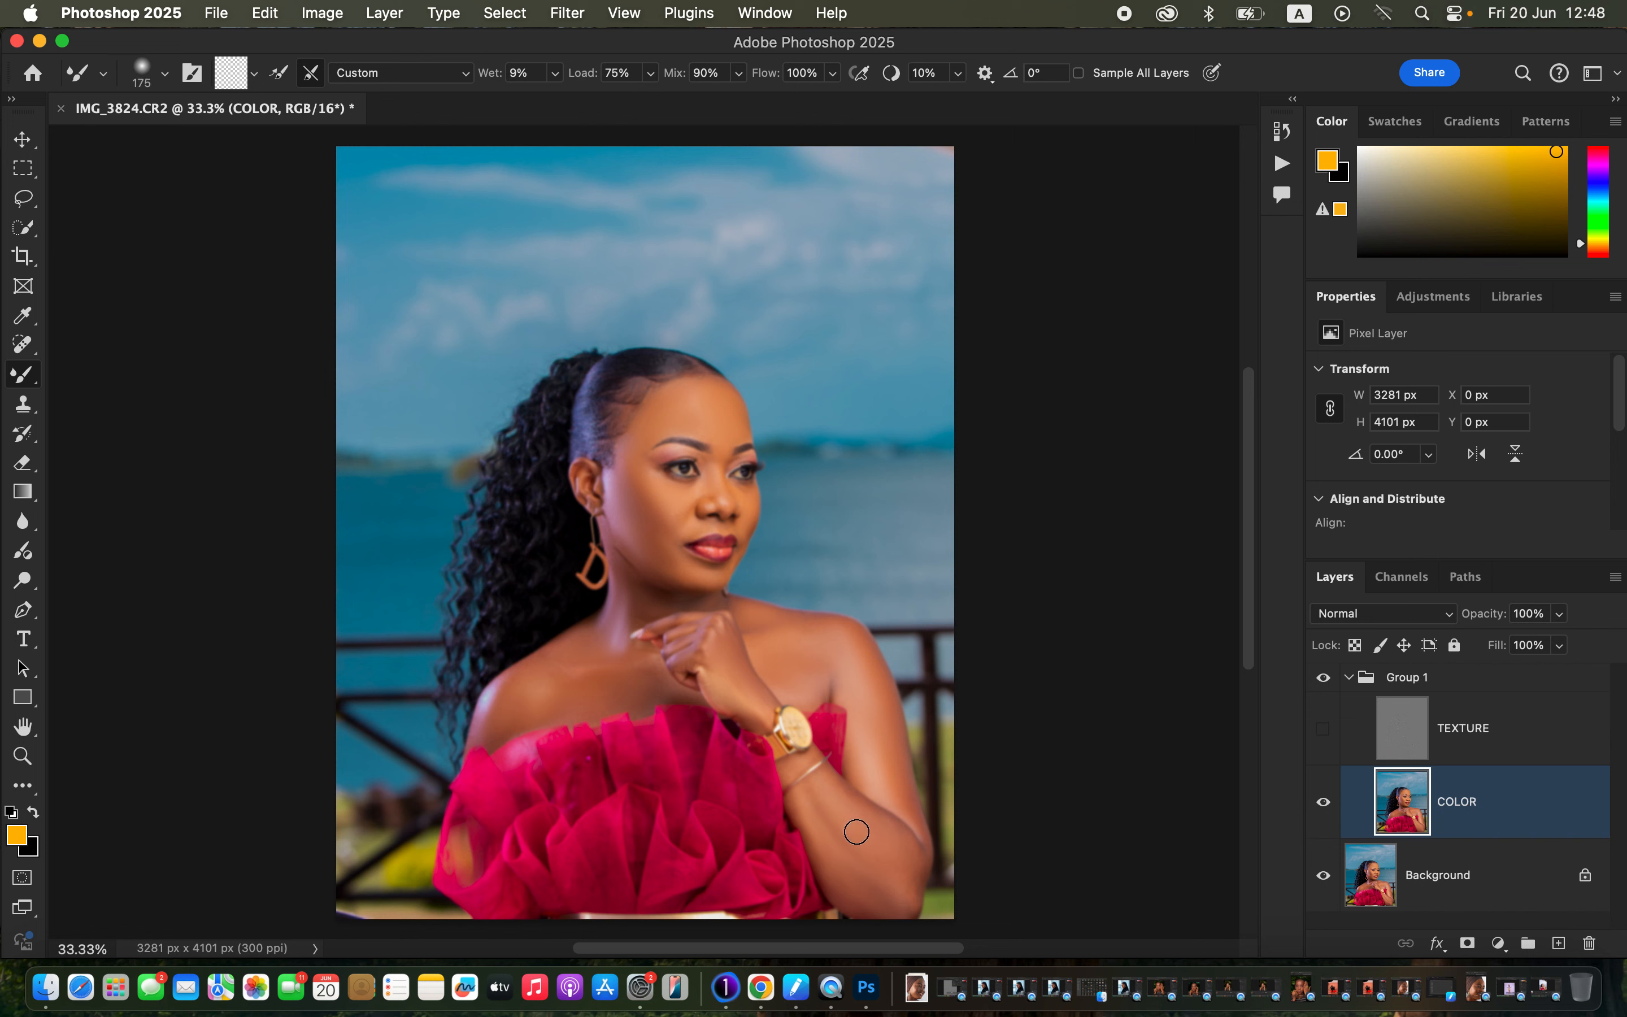
pyautogui.press(']')
pyautogui.moveTo(627, 525)
pyautogui.mouseDown()
pyautogui.moveTo(668, 565)
pyautogui.moveTo(655, 517)
pyautogui.moveTo(659, 554)
pyautogui.mouseUp()
# Toggle Group 1 off and on to compare the retouch with the original.
pyautogui.click(1323, 686)
pyautogui.click(1324, 686)
pyautogui.click(1326, 686)
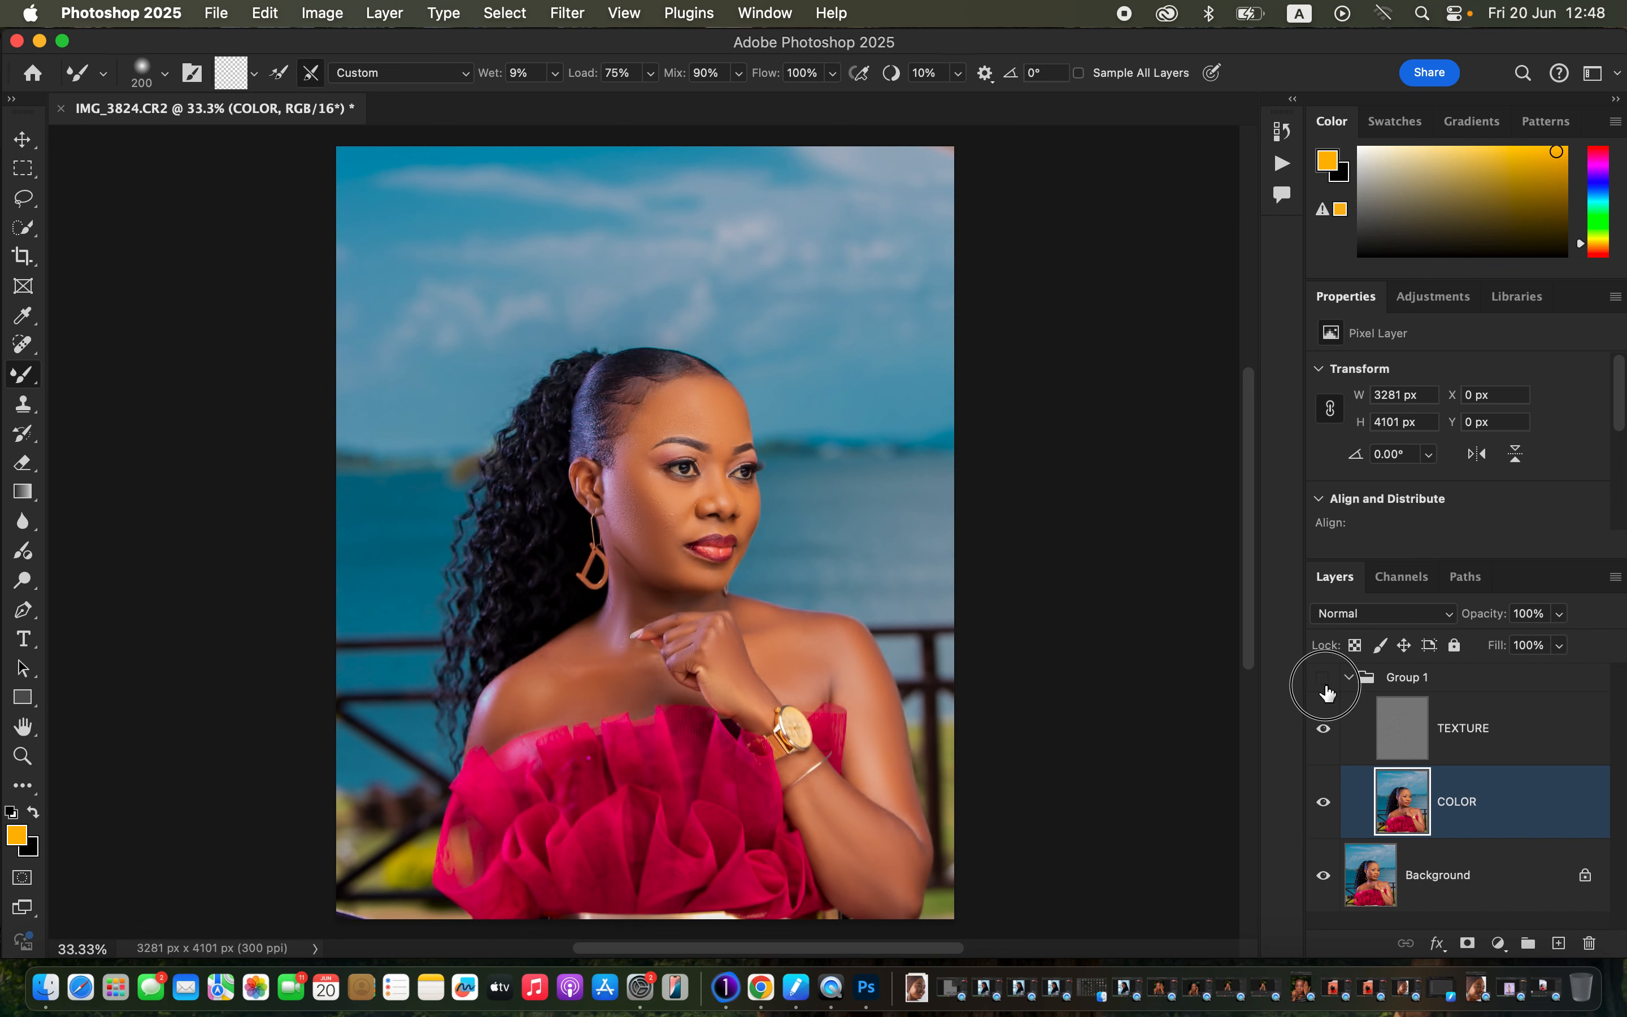
pyautogui.click(1327, 686)
pyautogui.click(1322, 681)
pyautogui.click(1324, 681)
# Select TEXTURE, pick the Clone Stamp sampling Current Layer, and zoom to 200%.
pyautogui.click(1494, 746)
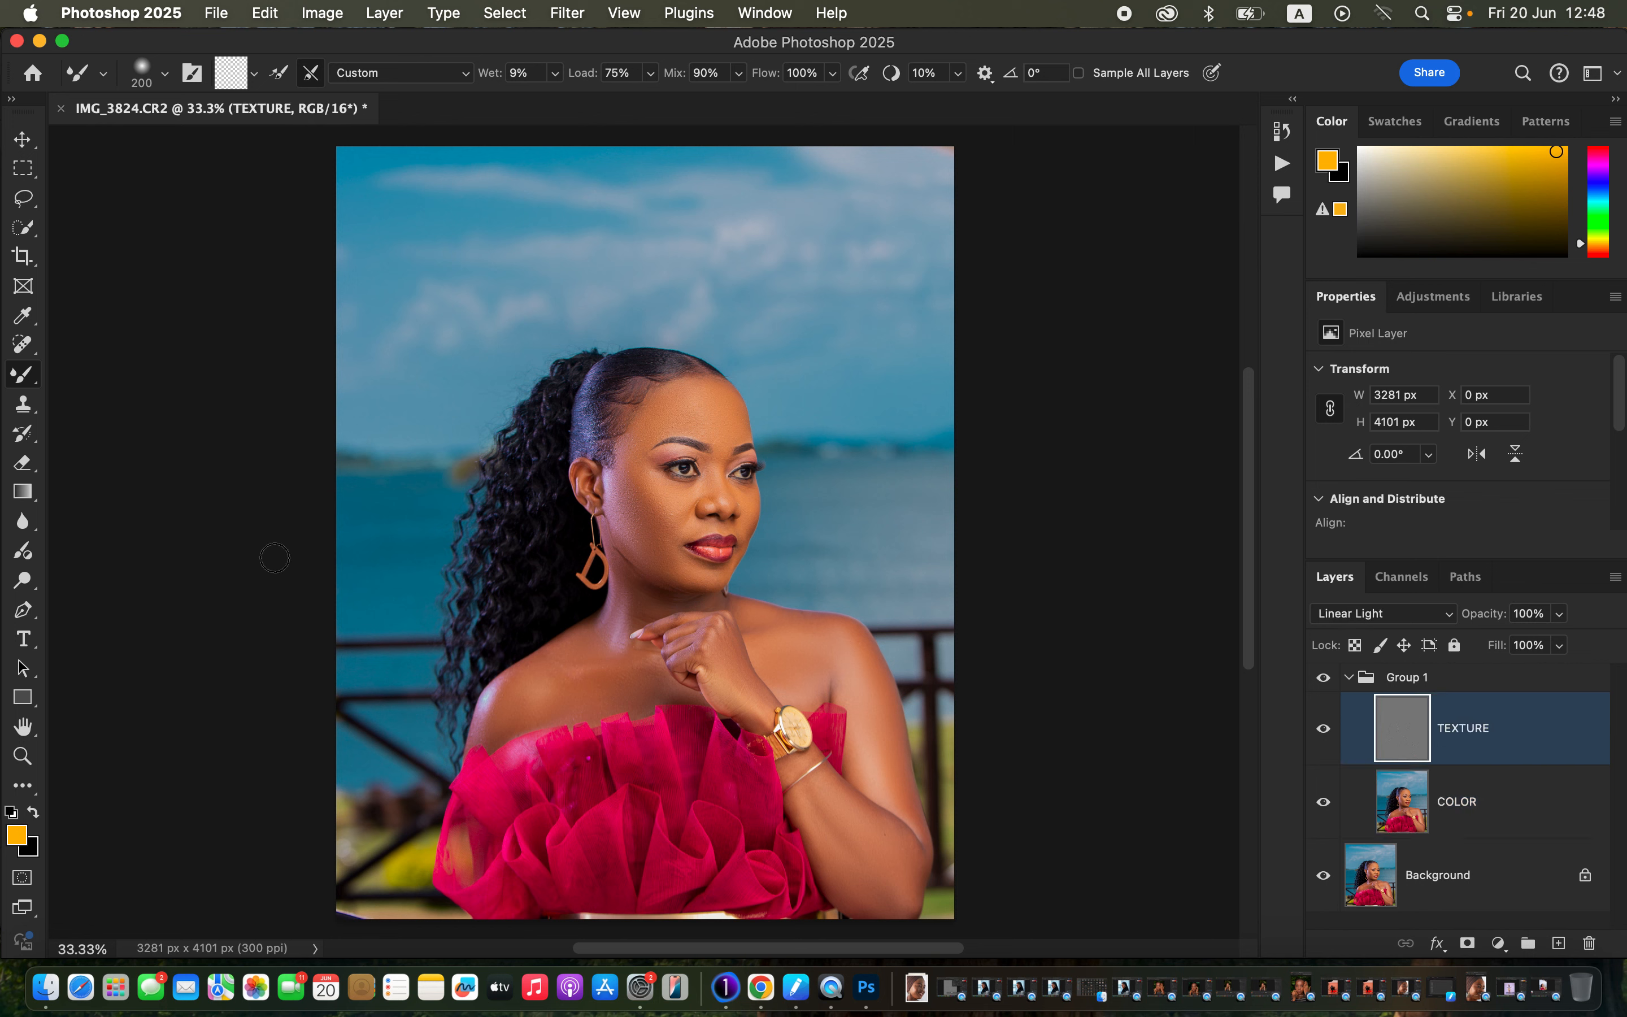
pyautogui.click(32, 415)
pyautogui.click(163, 75)
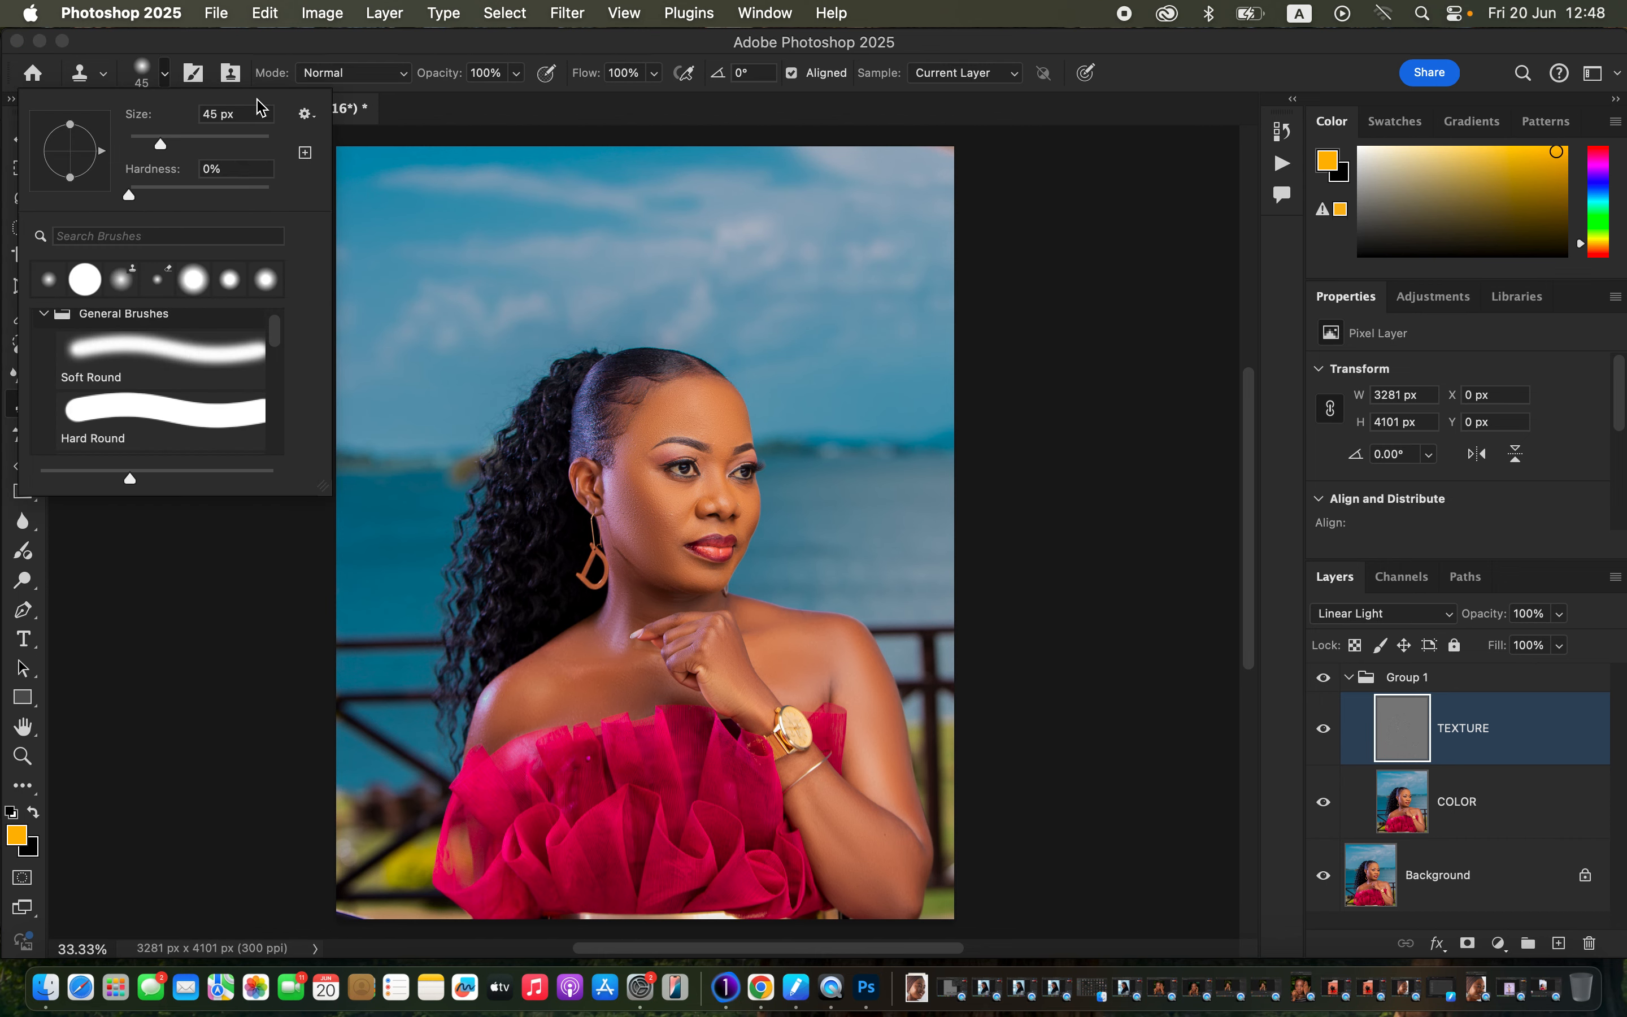
pyautogui.click(478, 48)
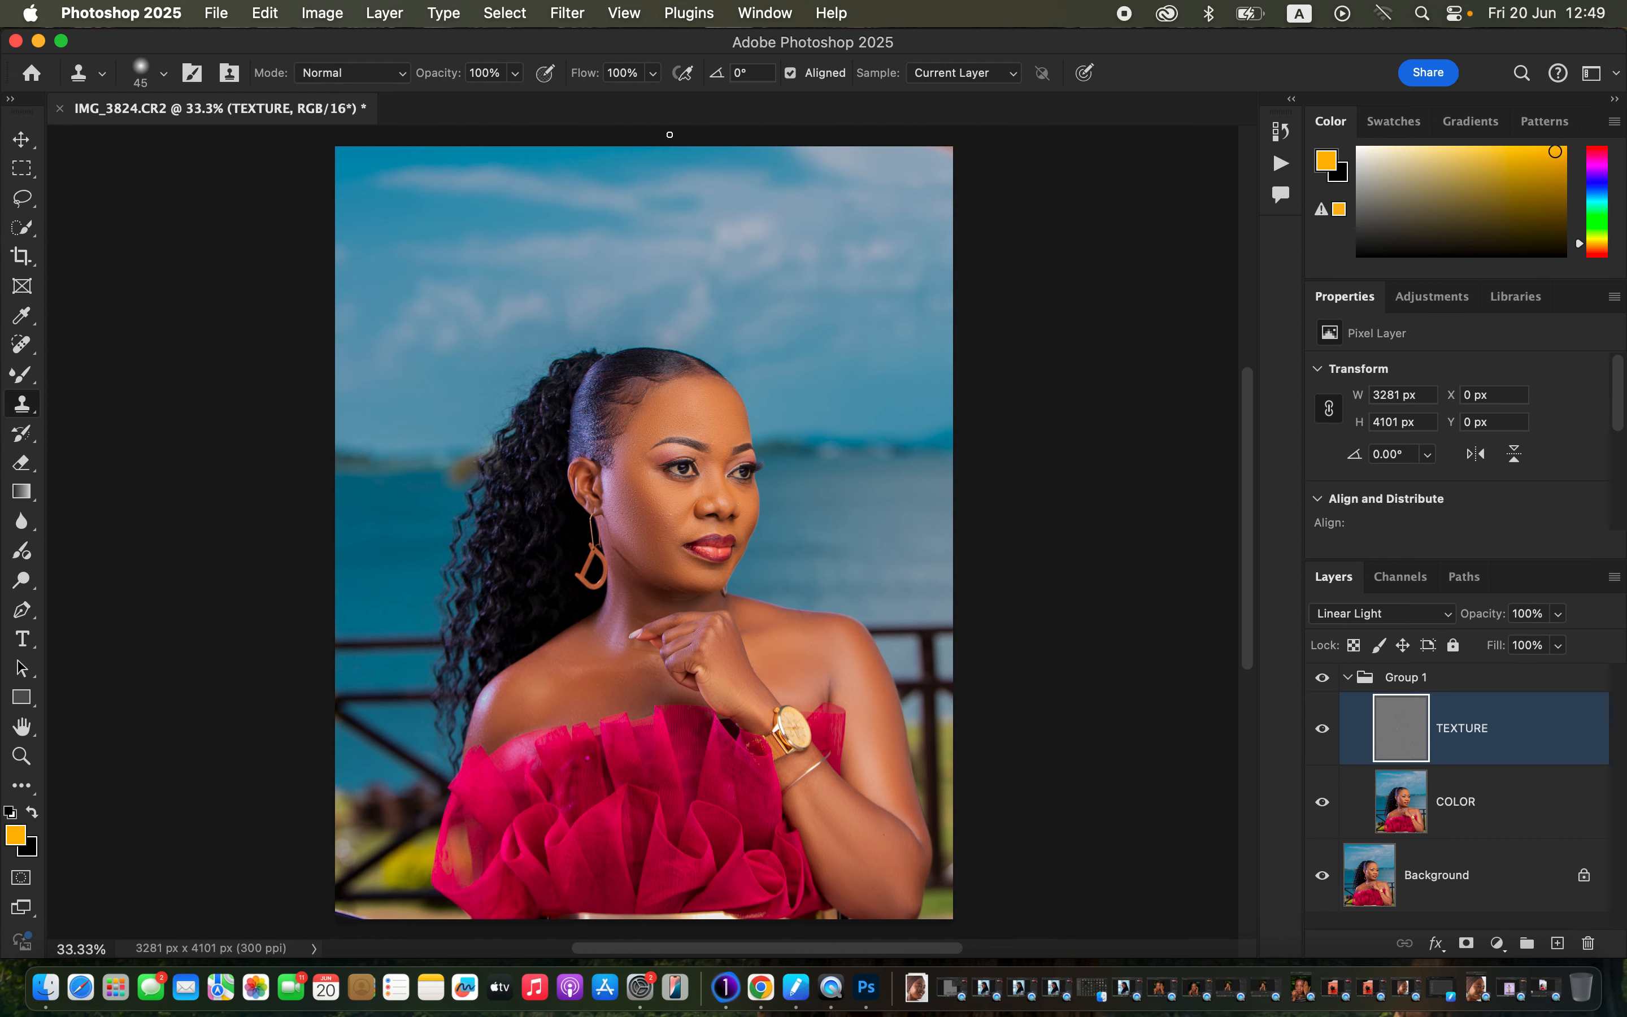
pyautogui.click(948, 79)
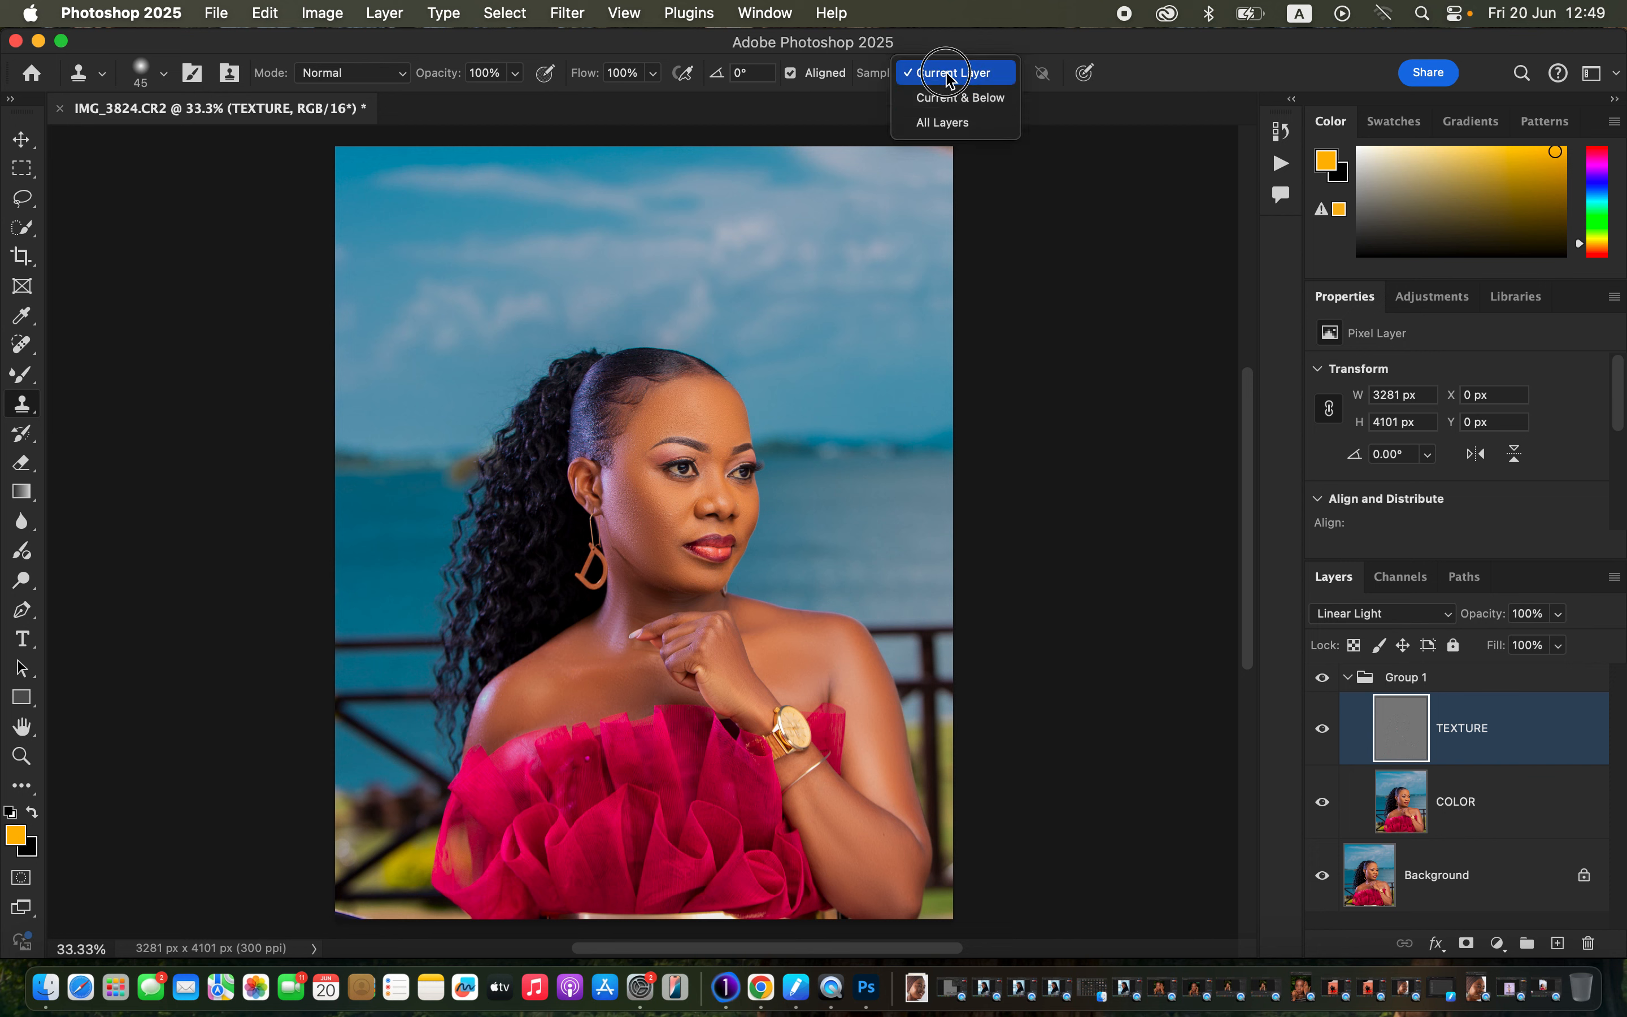
pyautogui.click(945, 74)
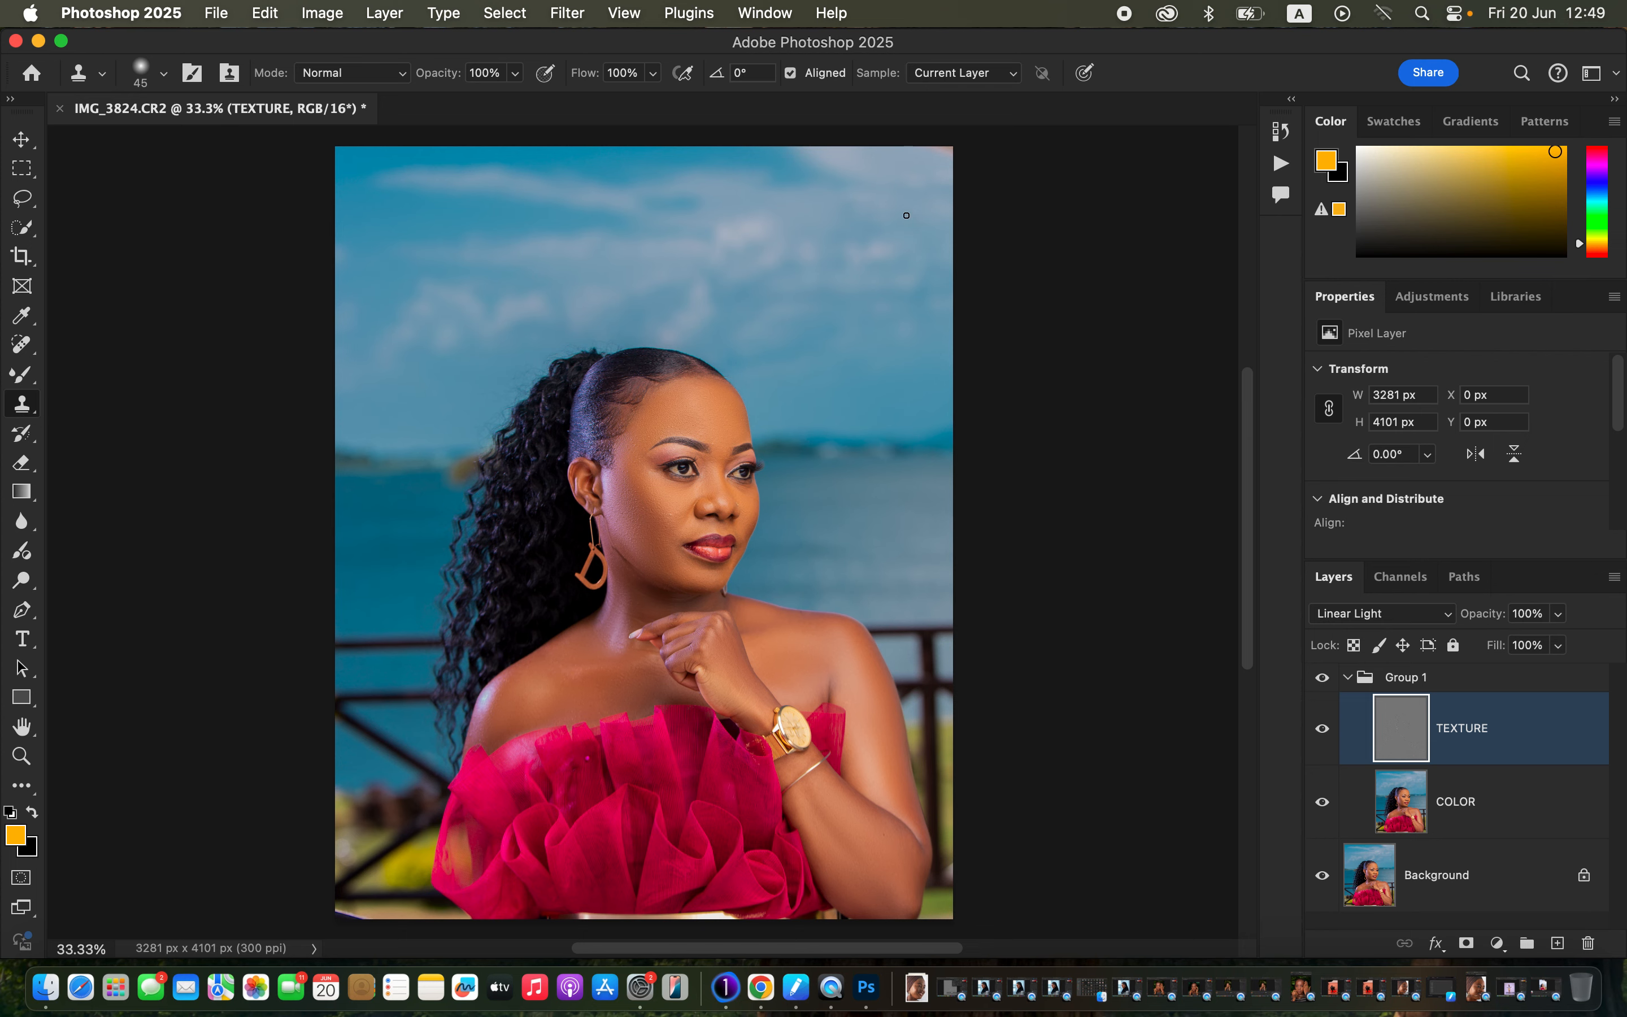
pyautogui.press('super+equal')
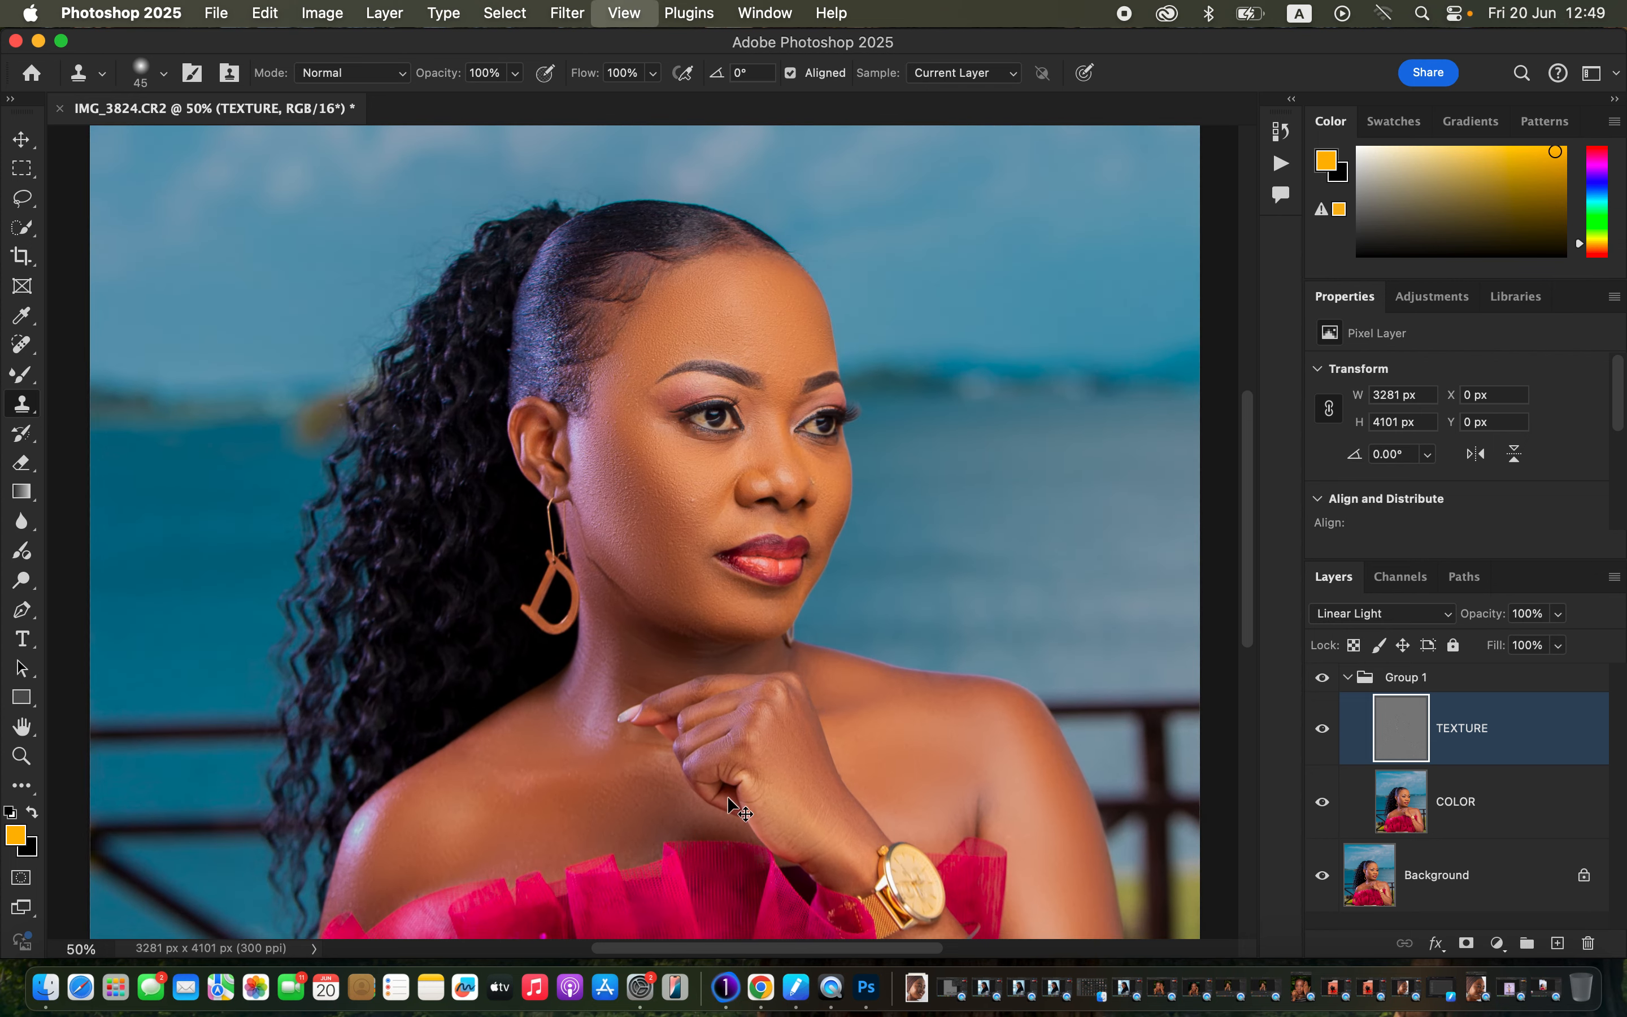
pyautogui.press('super+equal')
pyautogui.press('super+equal')
pyautogui.press('super+equal')
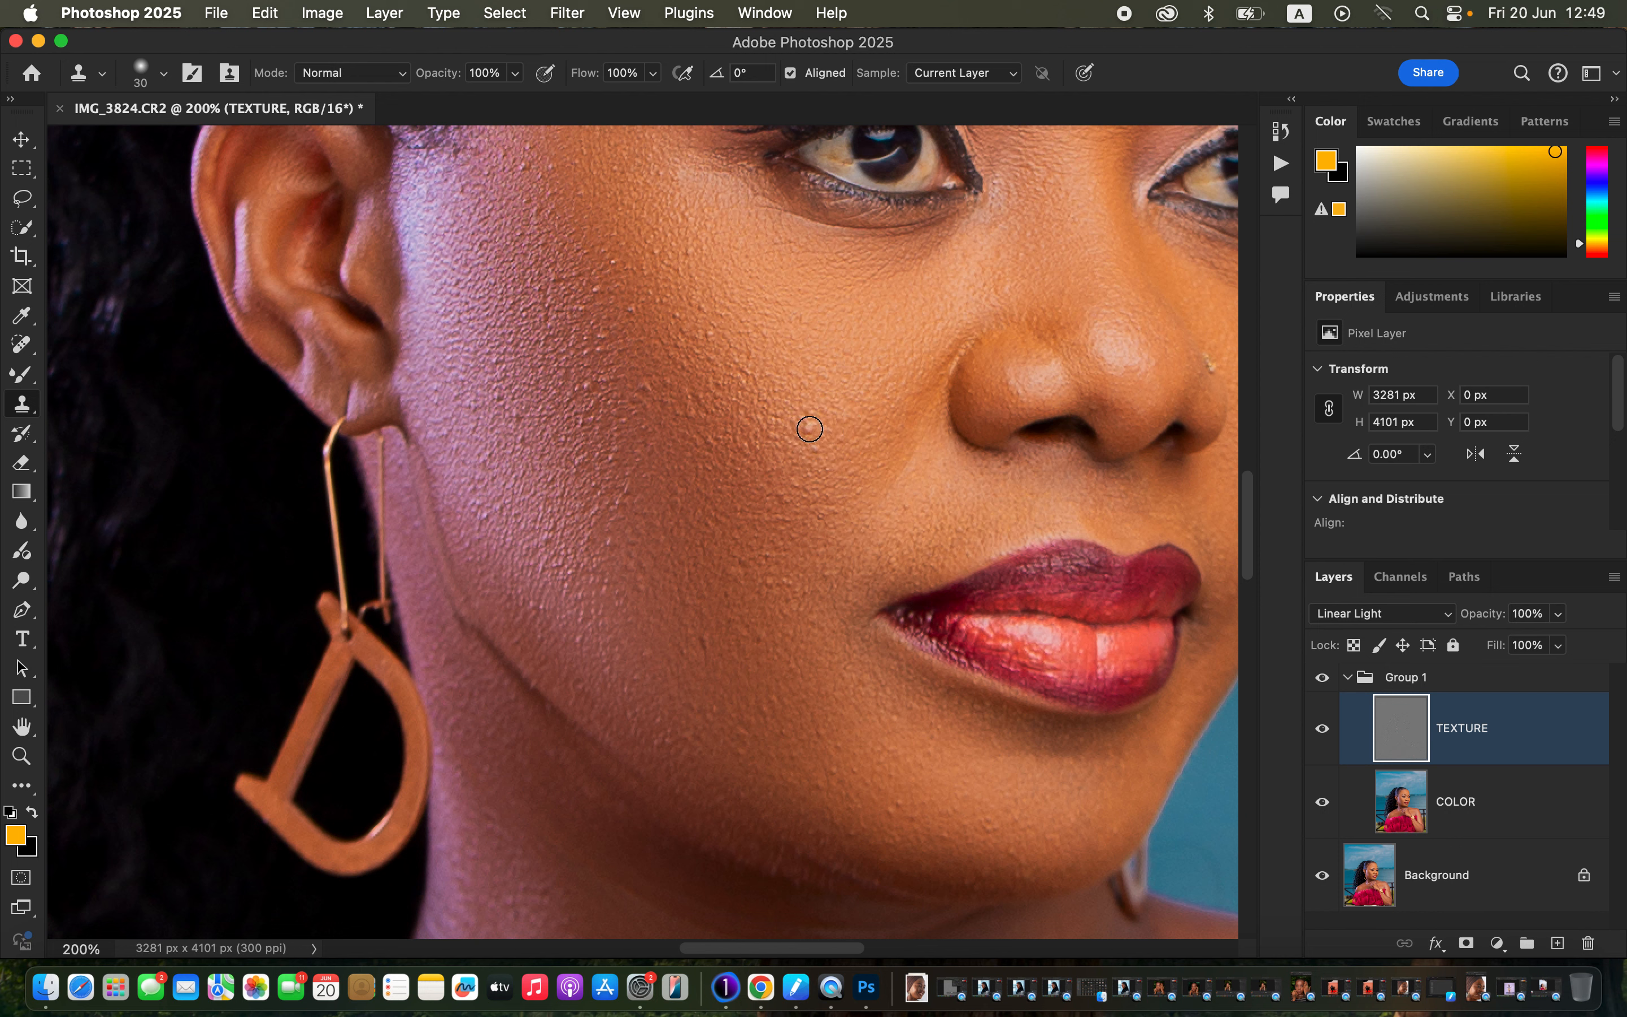
# Clone clean sampled skin over the rough texture on the cheek.
pyautogui.click(808, 426)
pyautogui.keyDown('alt'); pyautogui.click(832, 473); pyautogui.keyUp('alt')
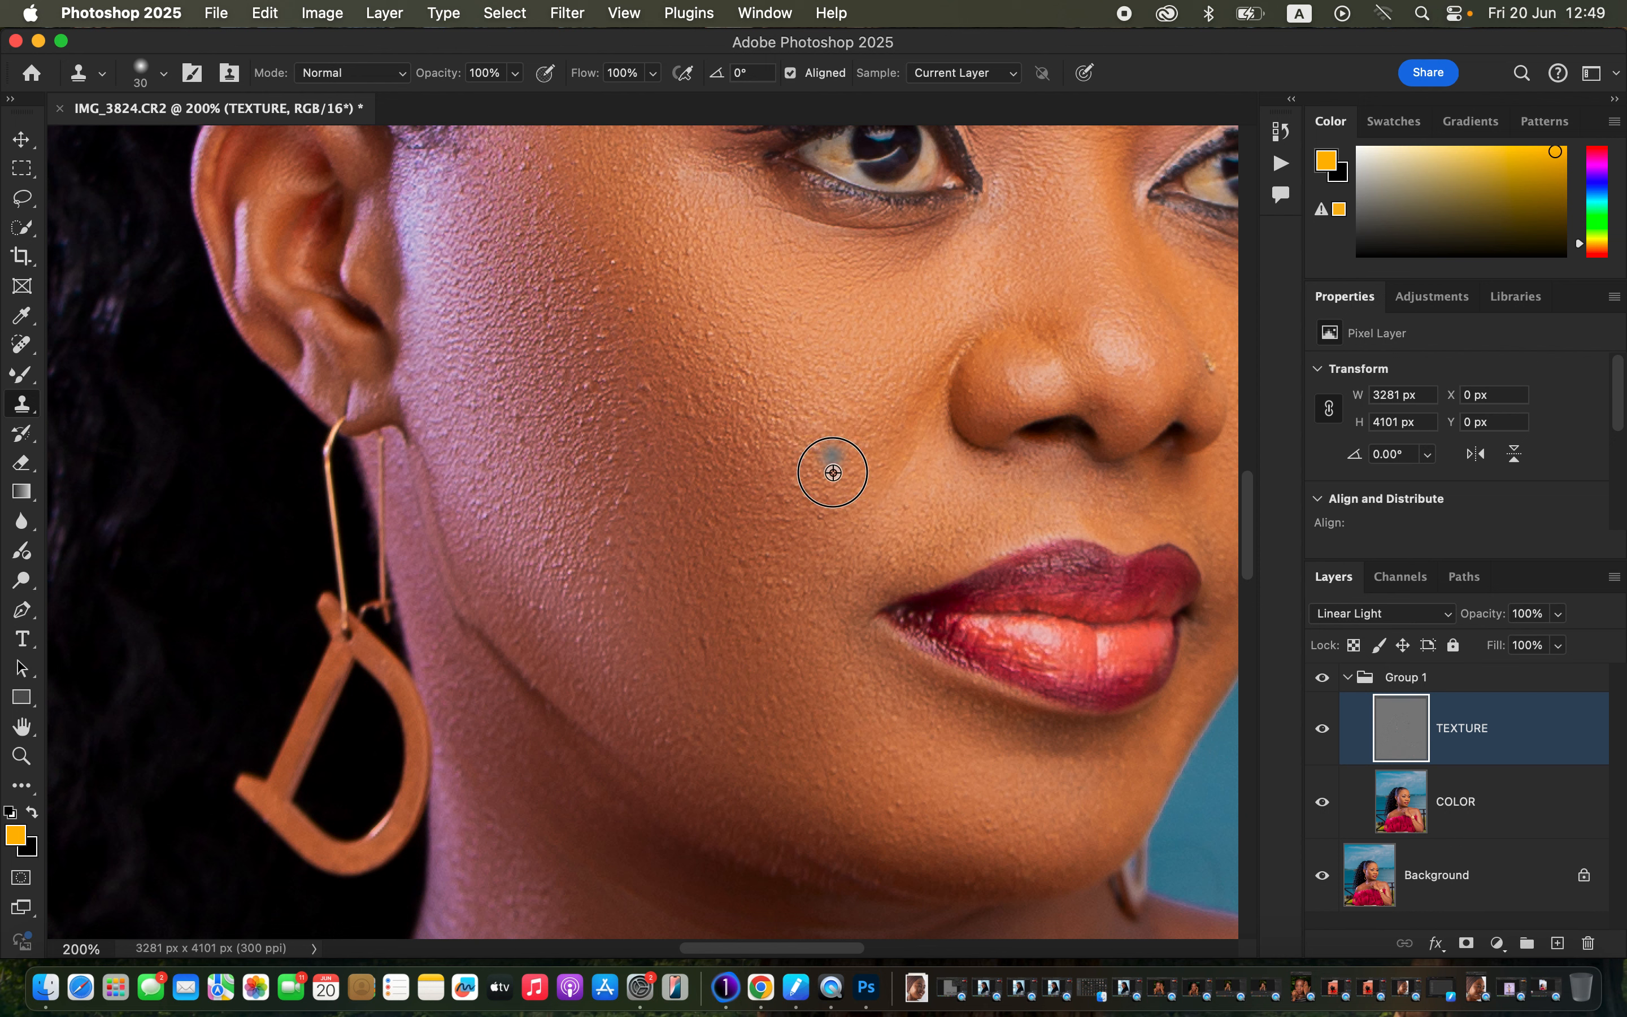
pyautogui.click(820, 443)
pyautogui.click(806, 424)
pyautogui.keyDown('alt'); pyautogui.click(711, 437); pyautogui.keyUp('alt')
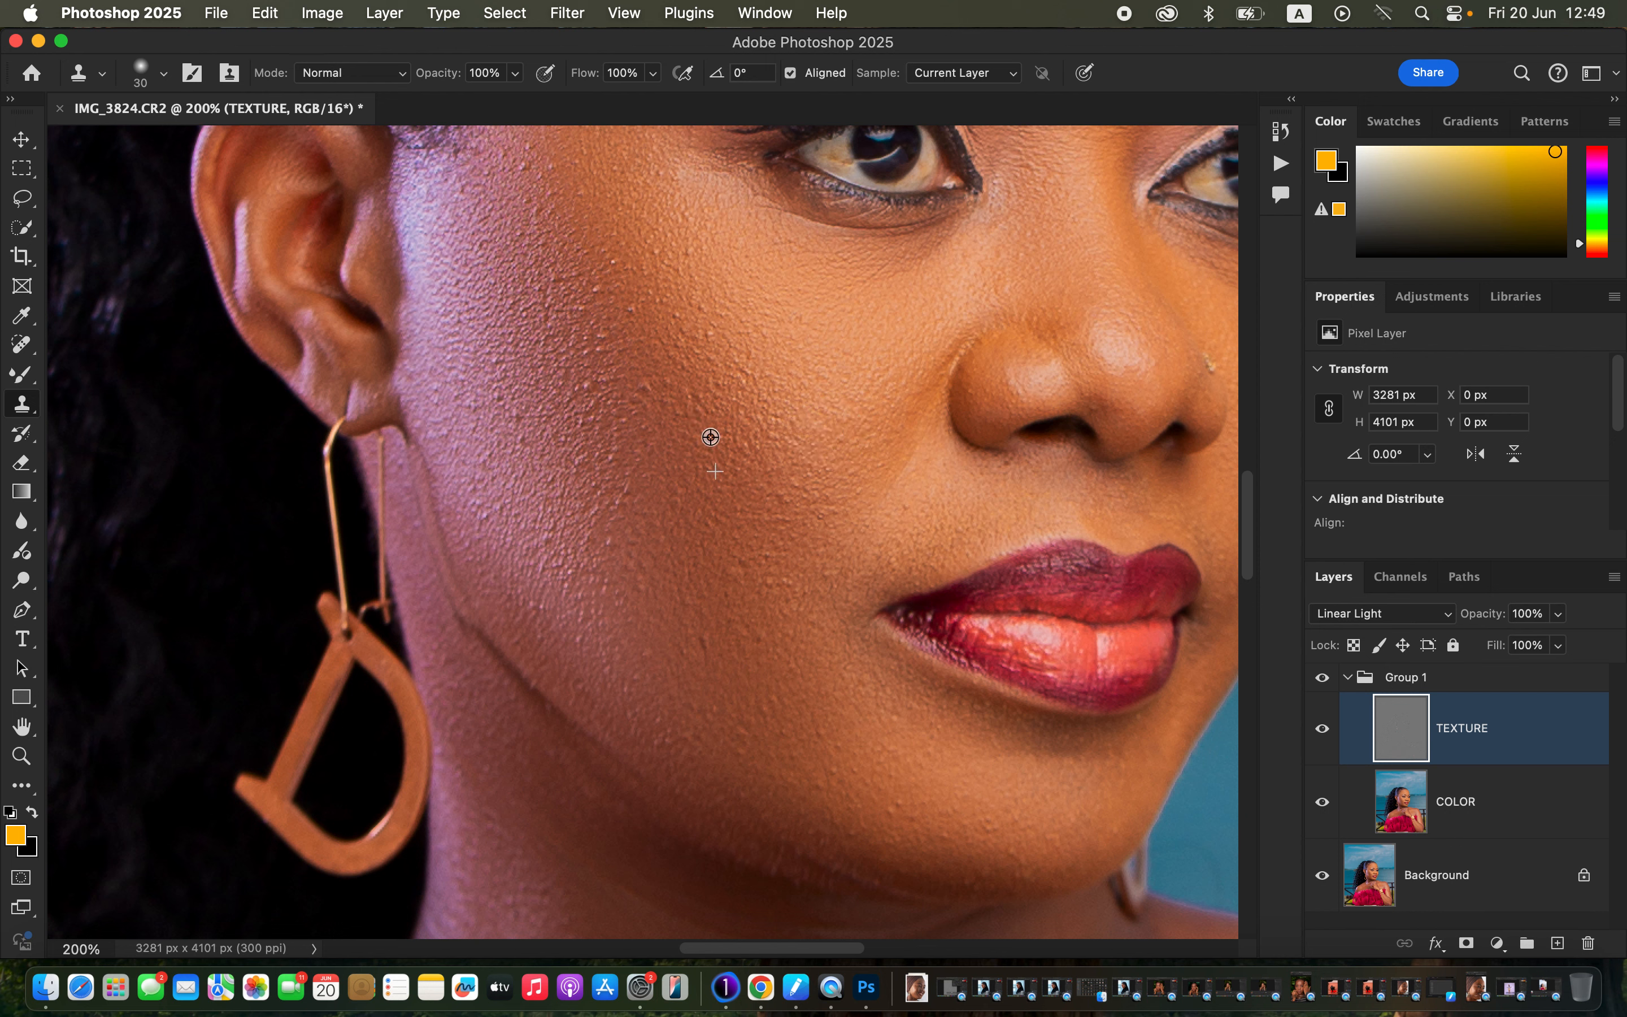
pyautogui.moveTo(689, 388)
pyautogui.mouseDown()
pyautogui.moveTo(709, 434)
pyautogui.moveTo(648, 426)
pyautogui.mouseUp()
pyautogui.keyDown('alt'); pyautogui.click(690, 430); pyautogui.keyUp('alt')
pyautogui.click(648, 399)
# Clone away the skin bumps across the middle of the cheek.
pyautogui.click(632, 314)
pyautogui.click(629, 307)
pyautogui.keyDown('alt'); pyautogui.click(706, 331); pyautogui.keyUp('alt')
pyautogui.click(626, 307)
pyautogui.keyDown('alt'); pyautogui.click(625, 308); pyautogui.keyUp('alt')
pyautogui.click(598, 290)
pyautogui.keyDown('alt'); pyautogui.click(625, 327); pyautogui.keyUp('alt')
pyautogui.click(601, 326)
pyautogui.keyDown('alt'); pyautogui.click(610, 324); pyautogui.keyUp('alt')
pyautogui.click(565, 285)
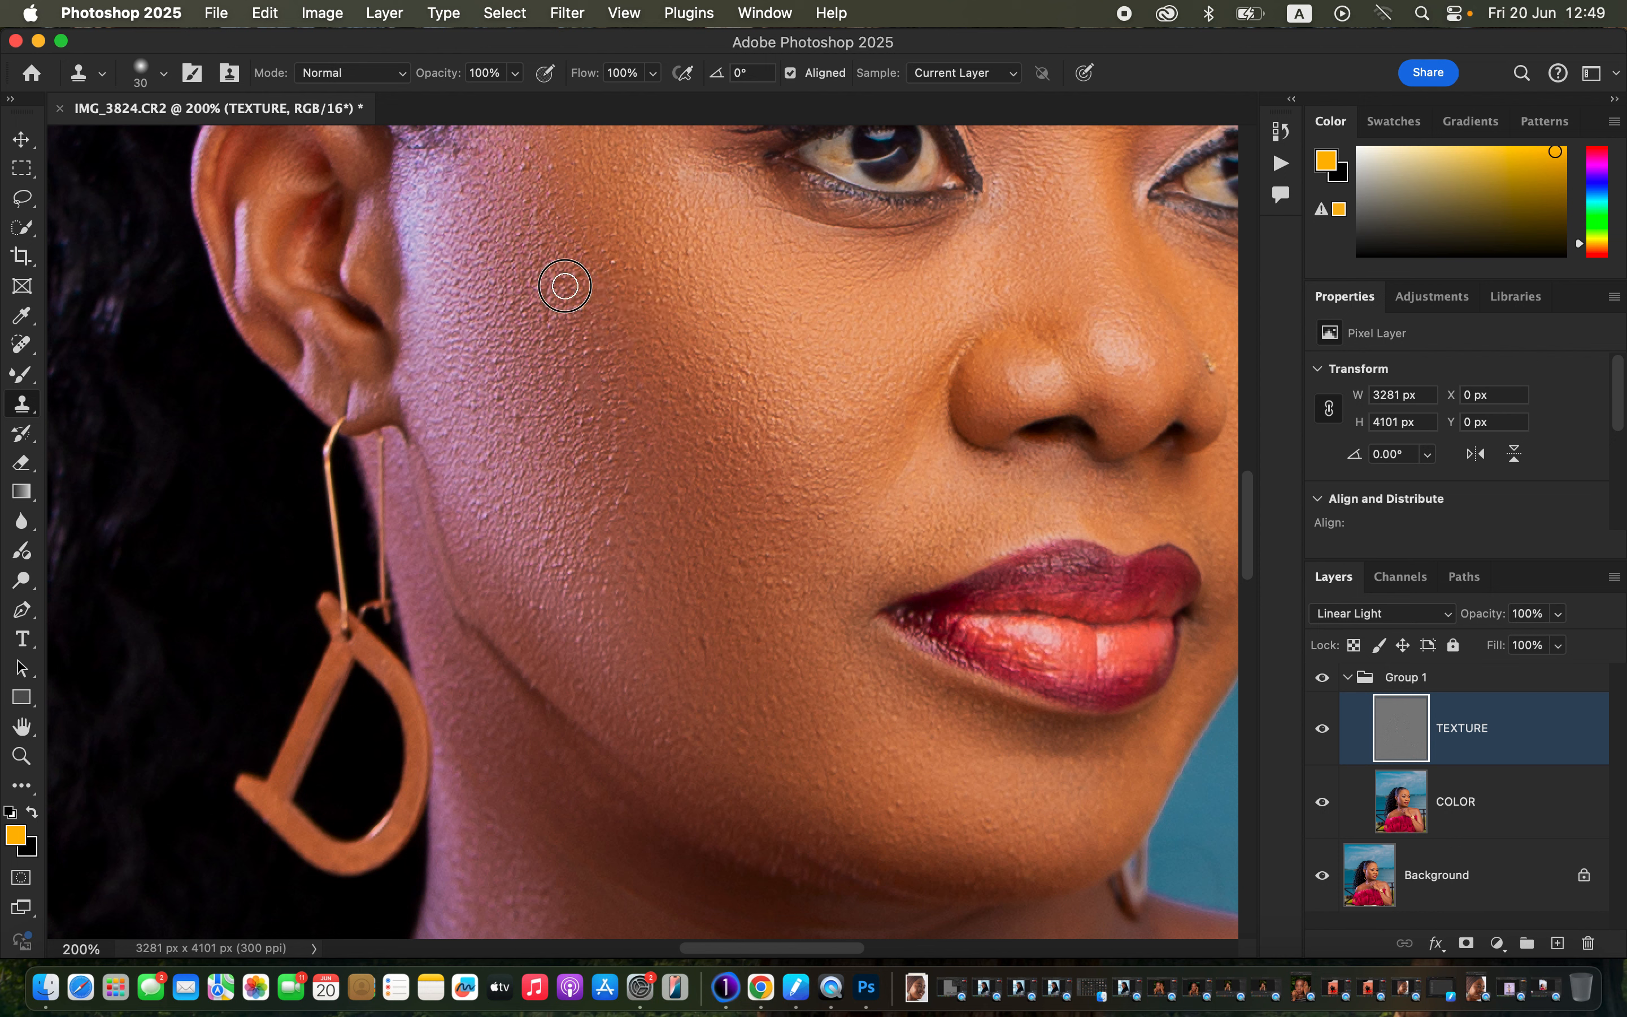
# Remove the small bumps on the upper cheek with cloned clean skin.
pyautogui.keyDown('alt'); pyautogui.click(542, 195); pyautogui.keyUp('alt')
pyautogui.click(537, 162)
pyautogui.keyDown('alt'); pyautogui.click(583, 233); pyautogui.keyUp('alt')
pyautogui.click(558, 168)
pyautogui.keyDown('alt'); pyautogui.click(650, 268); pyautogui.keyUp('alt')
# Cover the dark spot and bumps on the lower cheek near the jaw.
pyautogui.keyDown('alt'); pyautogui.click(757, 661); pyautogui.keyUp('alt')
pyautogui.click(702, 640)
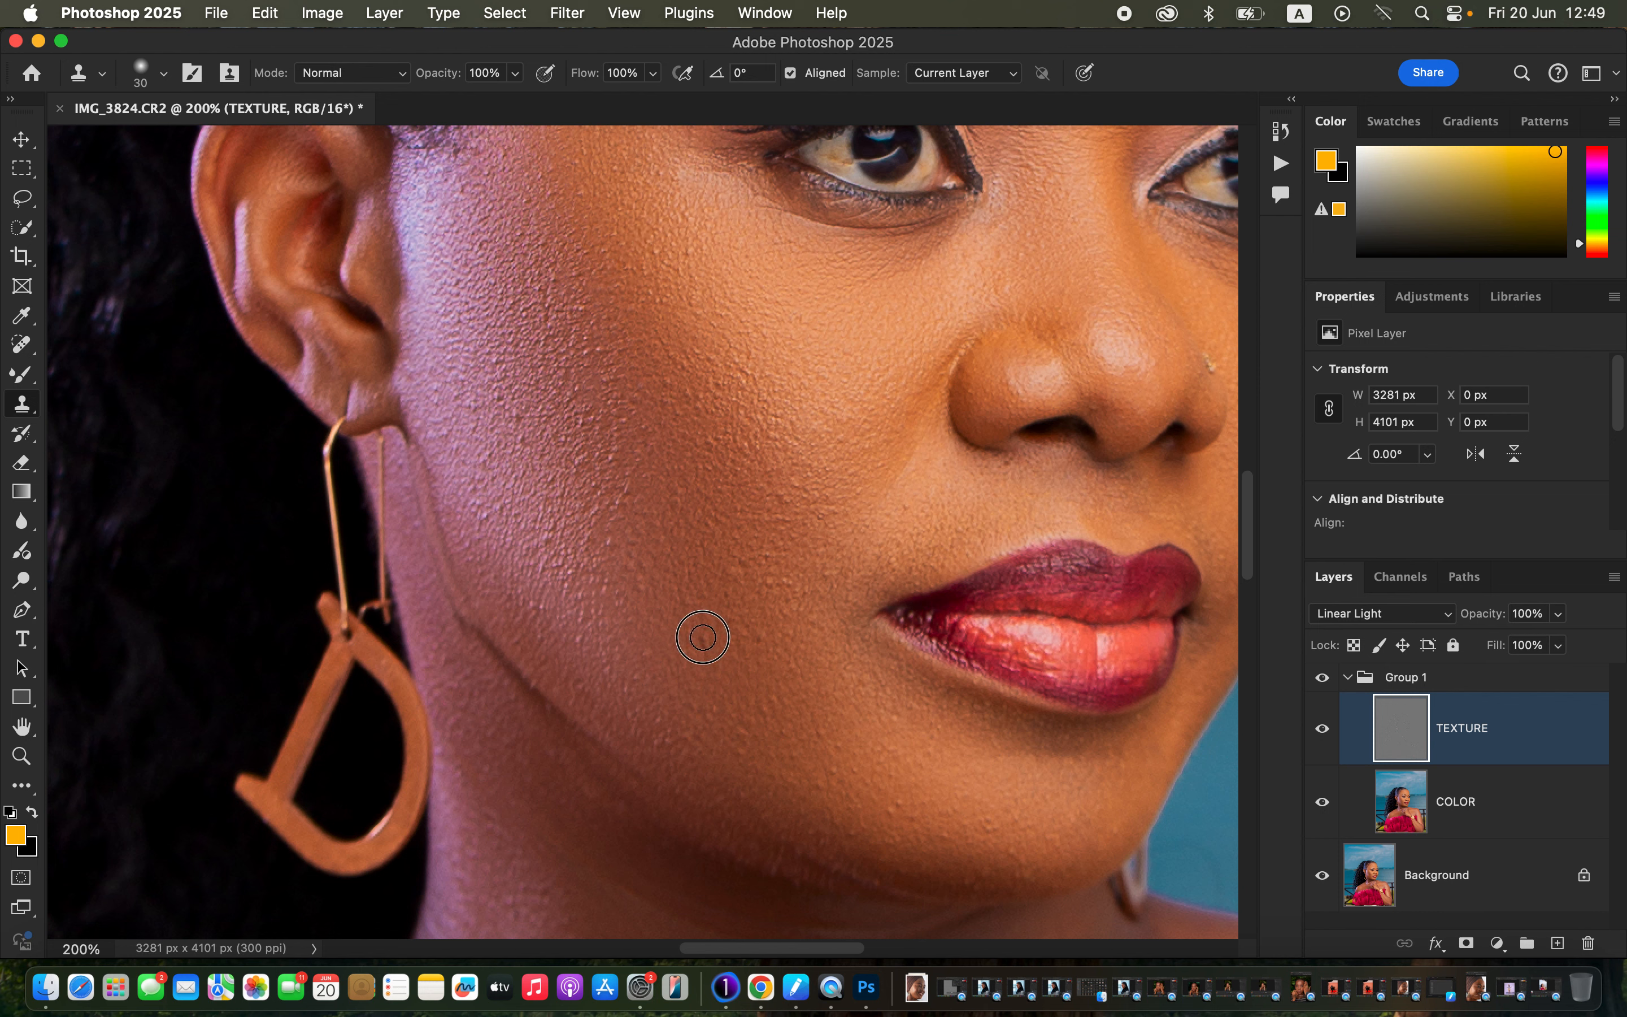
pyautogui.keyDown('alt'); pyautogui.click(755, 605); pyautogui.keyUp('alt')
pyautogui.click(742, 568)
pyautogui.click(756, 590)
pyautogui.click(783, 500)
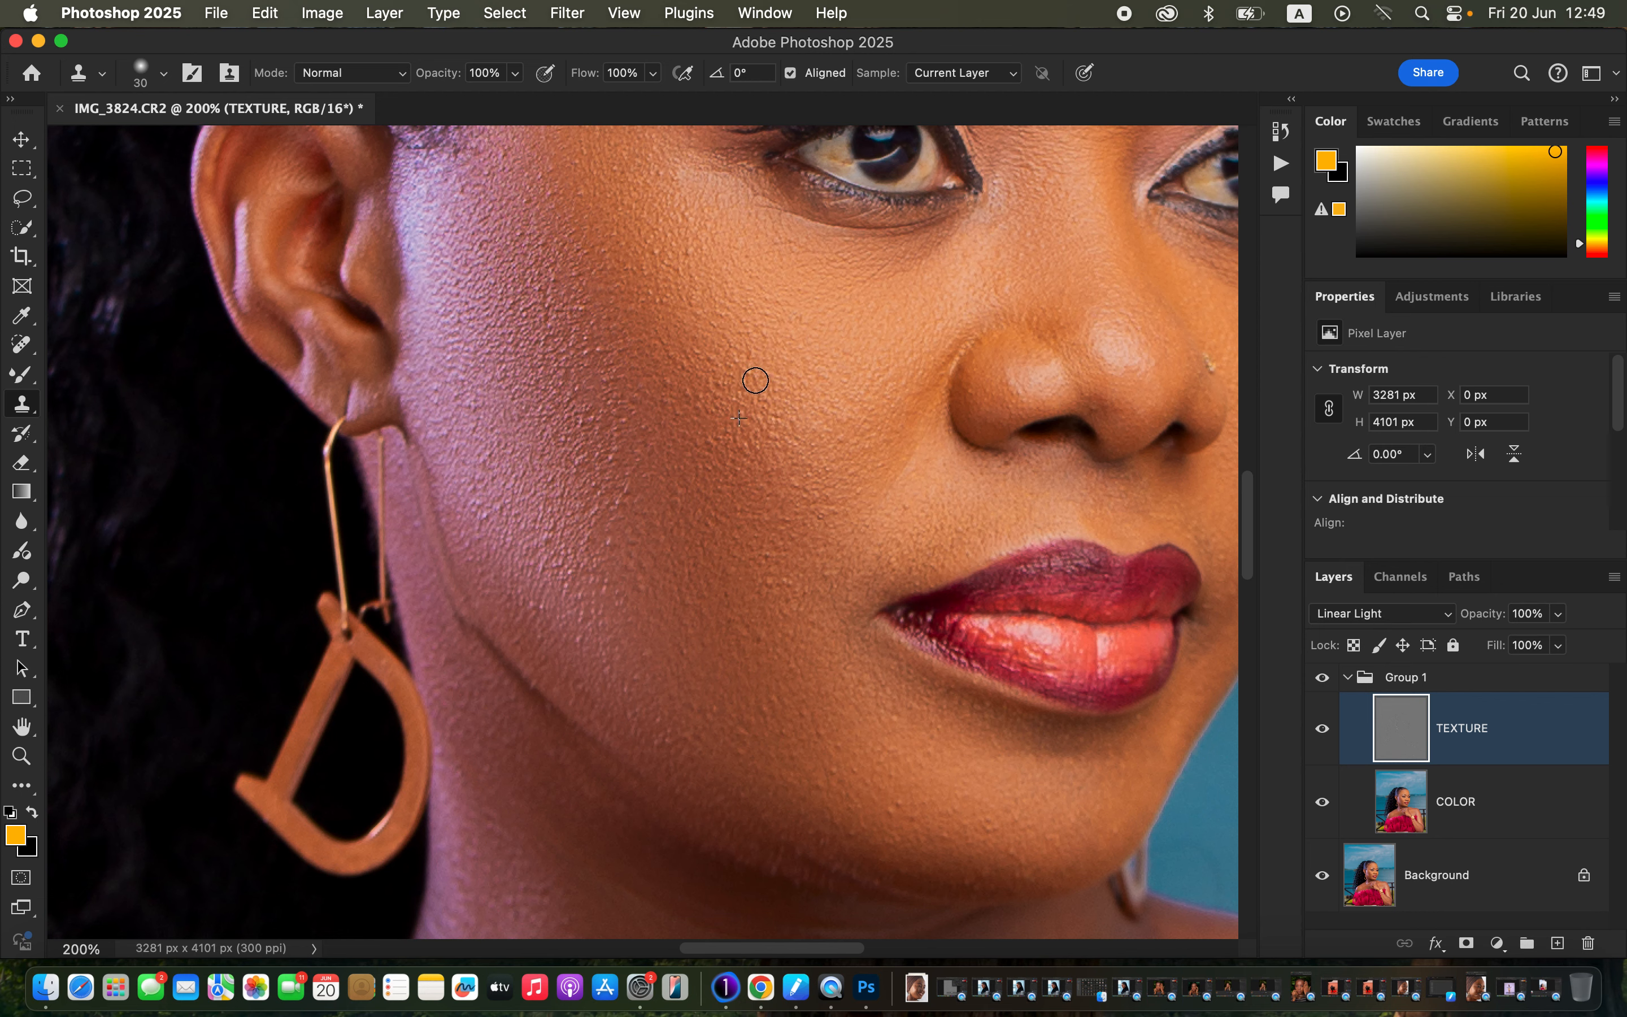
# Clone away the forehead and brow-area blemishes, then zoom out to view the whole portrait.
pyautogui.moveTo(1022, 335)
pyautogui.mouseDown()
pyautogui.moveTo(835, 573)
pyautogui.moveTo(841, 670)
pyautogui.mouseUp()
pyautogui.keyDown('alt'); pyautogui.click(911, 484); pyautogui.keyUp('alt')
pyautogui.click(879, 448)
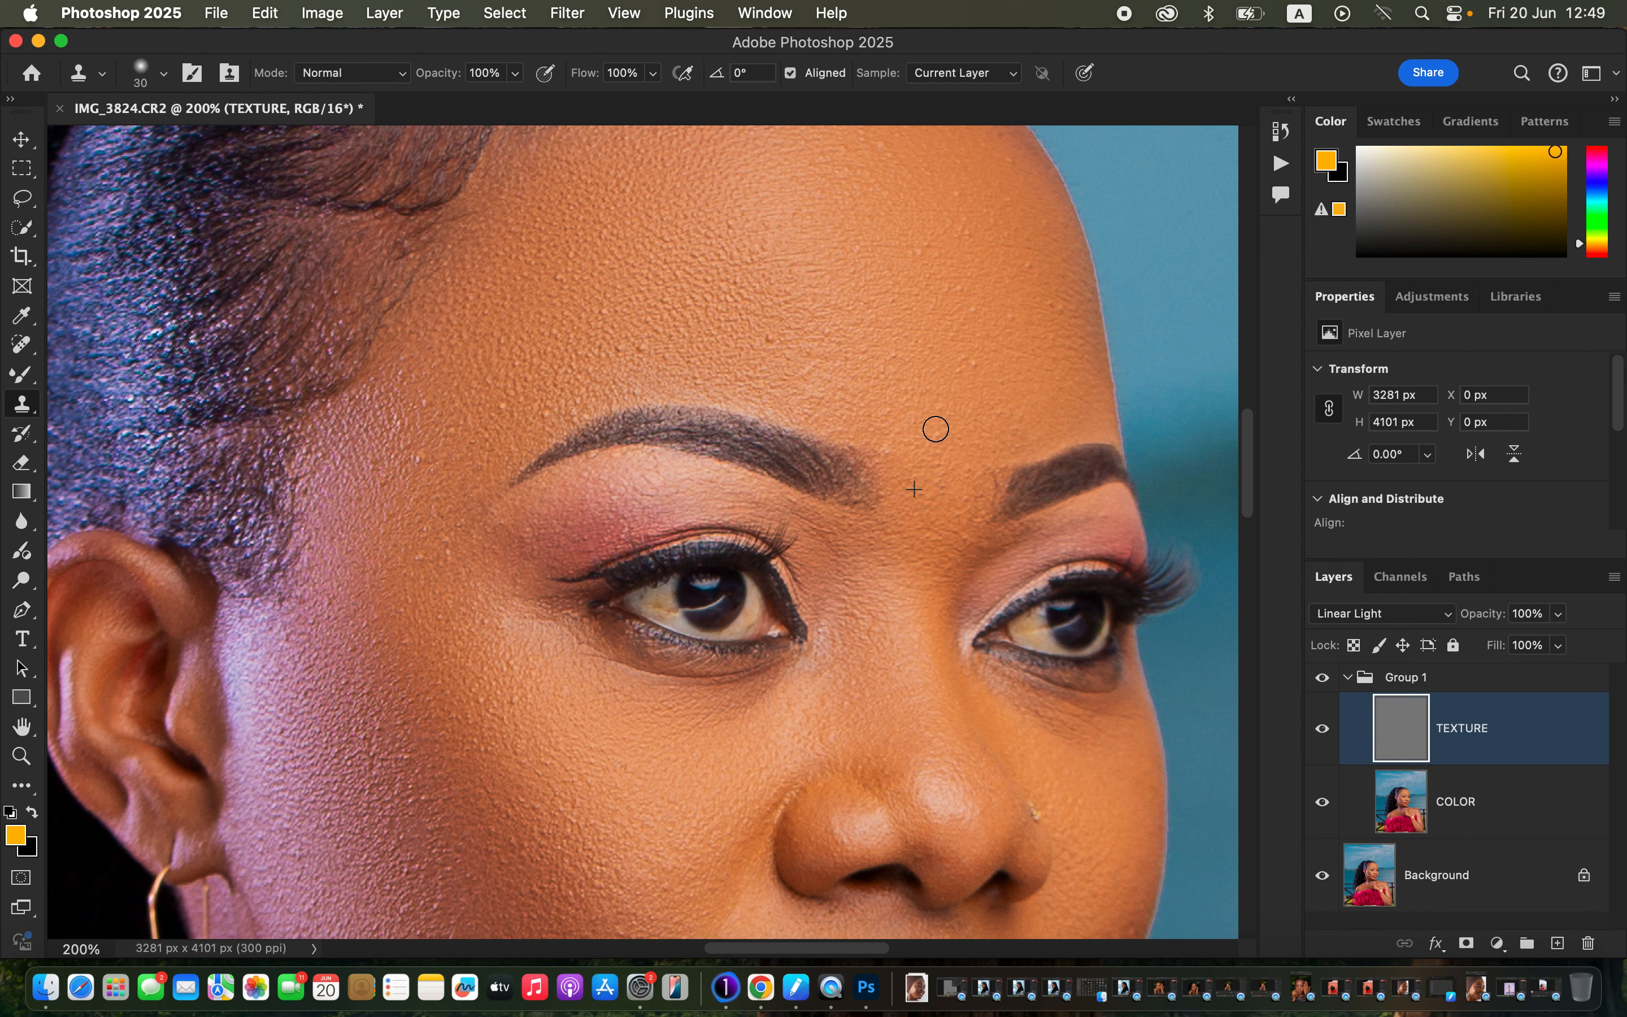
pyautogui.moveTo(960, 381)
pyautogui.mouseDown()
pyautogui.moveTo(975, 337)
pyautogui.moveTo(1022, 349)
pyautogui.moveTo(1054, 303)
pyautogui.mouseUp()
pyautogui.keyDown('alt'); pyautogui.click(1040, 275); pyautogui.keyUp('alt')
pyautogui.click(1022, 259)
pyautogui.keyDown('alt'); pyautogui.click(870, 364); pyautogui.keyUp('alt')
pyautogui.moveTo(797, 345); pyautogui.dragTo(778, 366)
pyautogui.keyDown('alt'); pyautogui.click(852, 371); pyautogui.keyUp('alt')
pyautogui.click(817, 376)
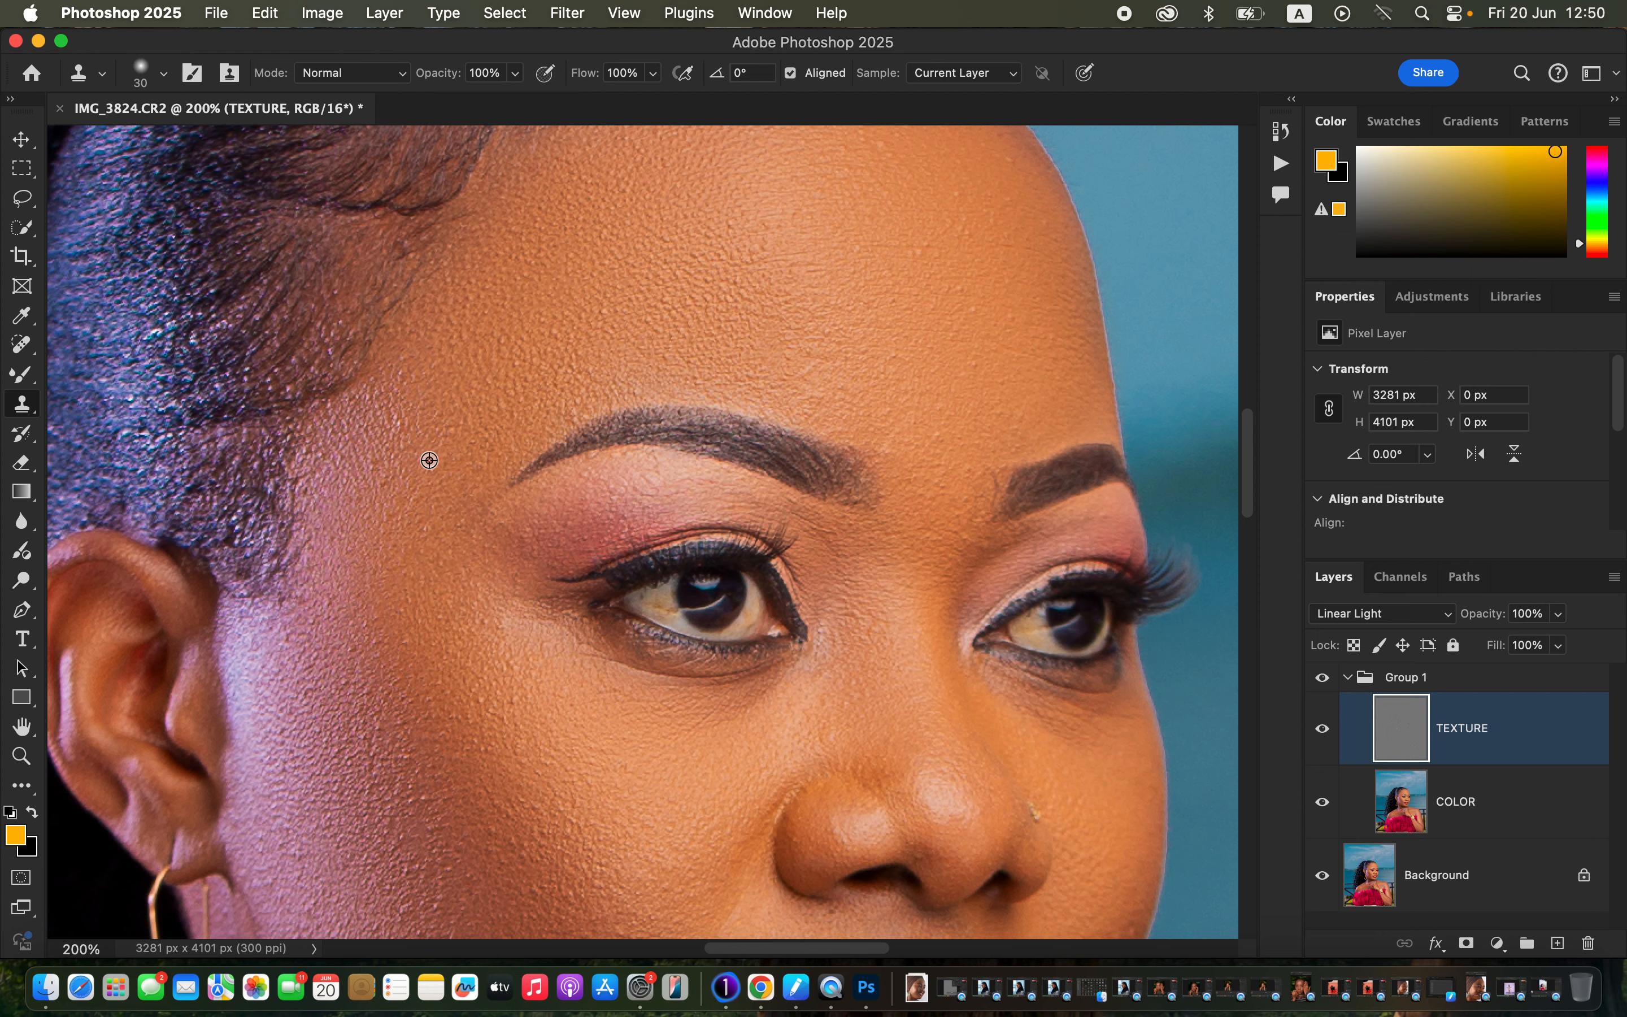
pyautogui.press('super+minus')
pyautogui.press('super+minus')
pyautogui.press('super+minus')
pyautogui.press('super+minus')
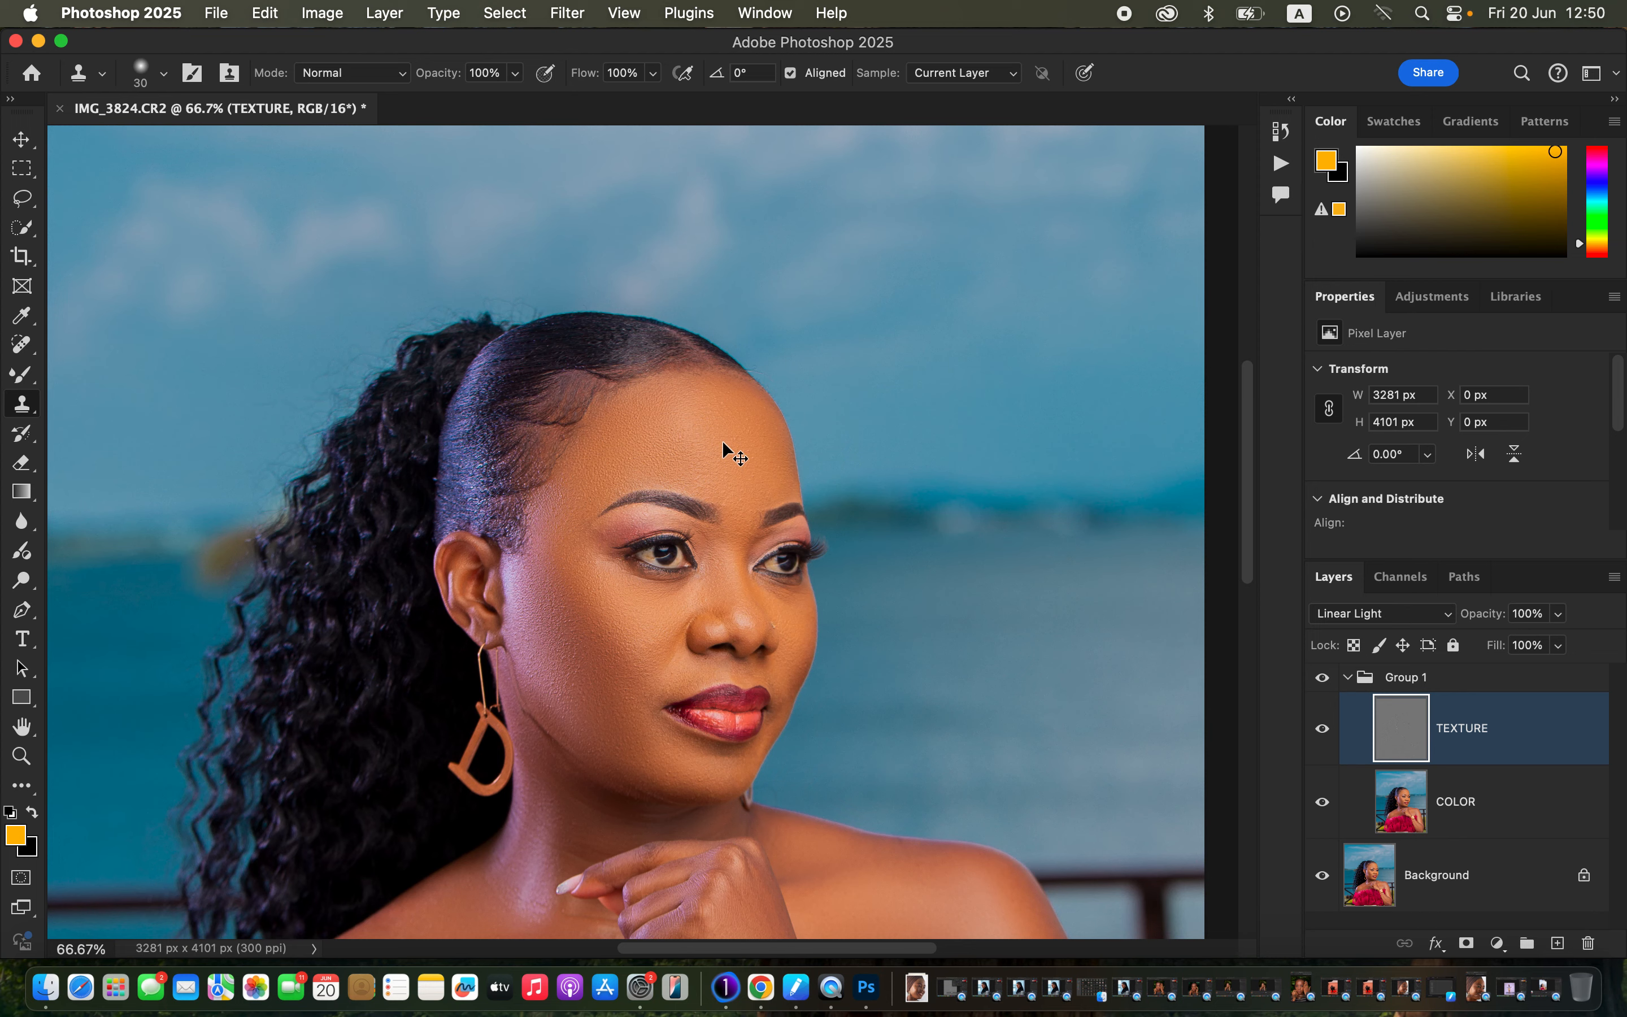
# Toggle Group 1 off and on to compare the retouch, then collapse Group 1.
pyautogui.press('super+minus')
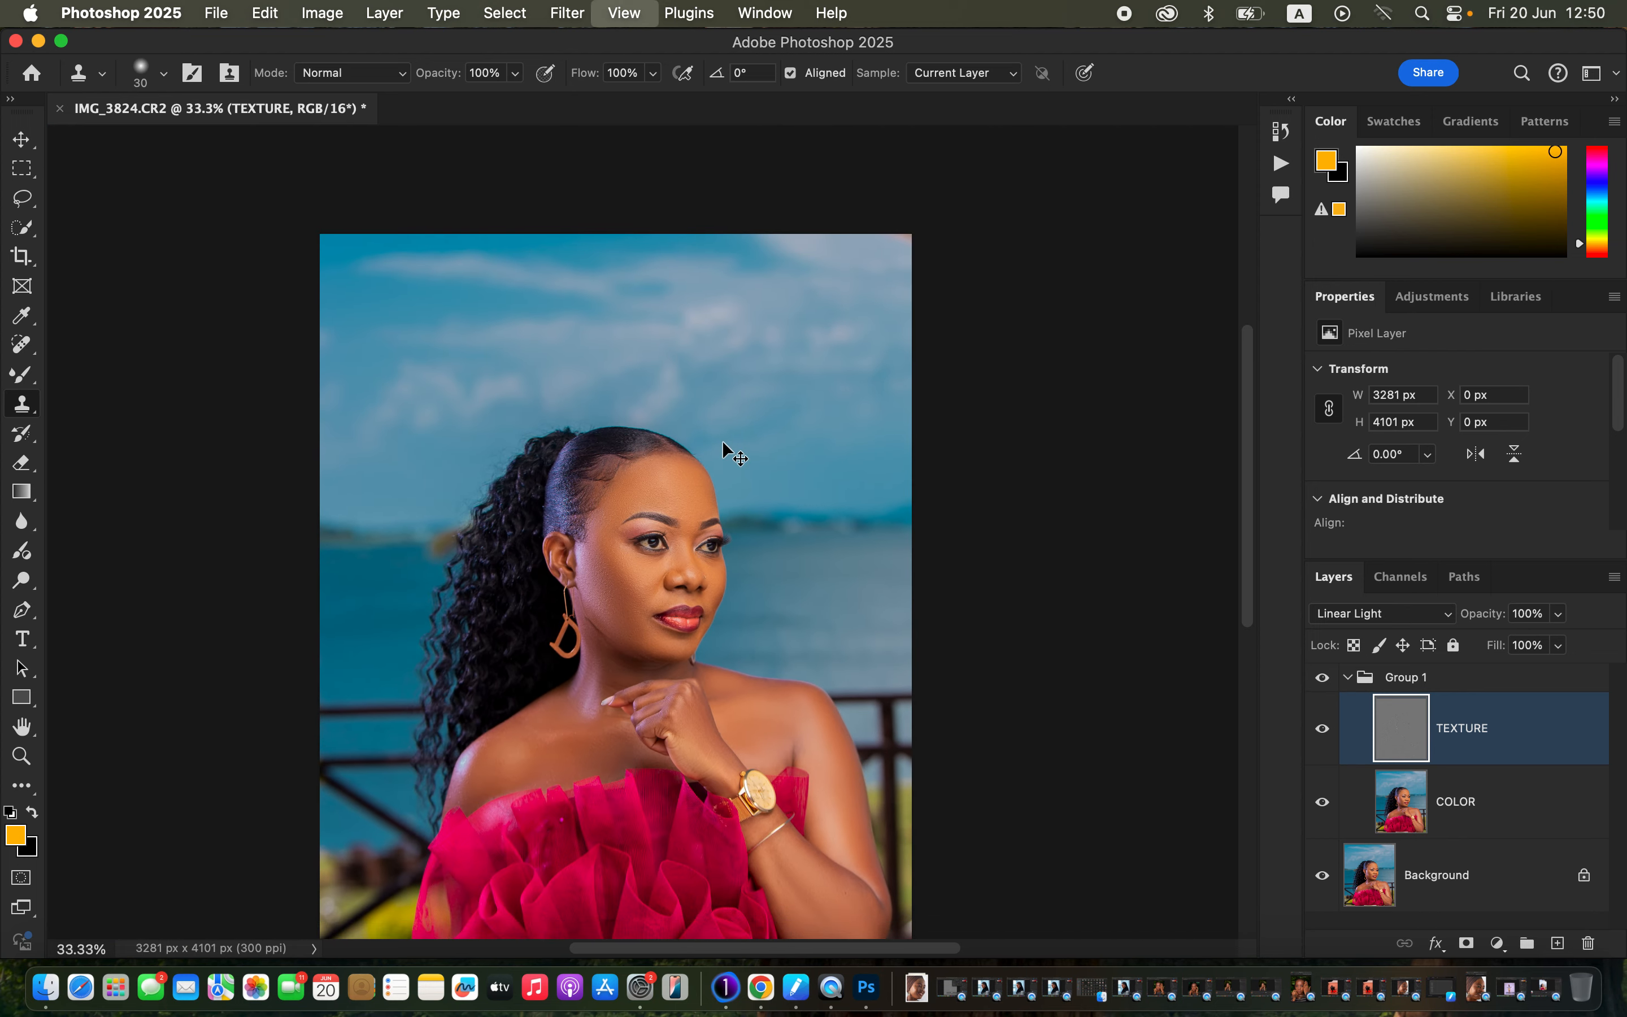
pyautogui.press('super+plus')
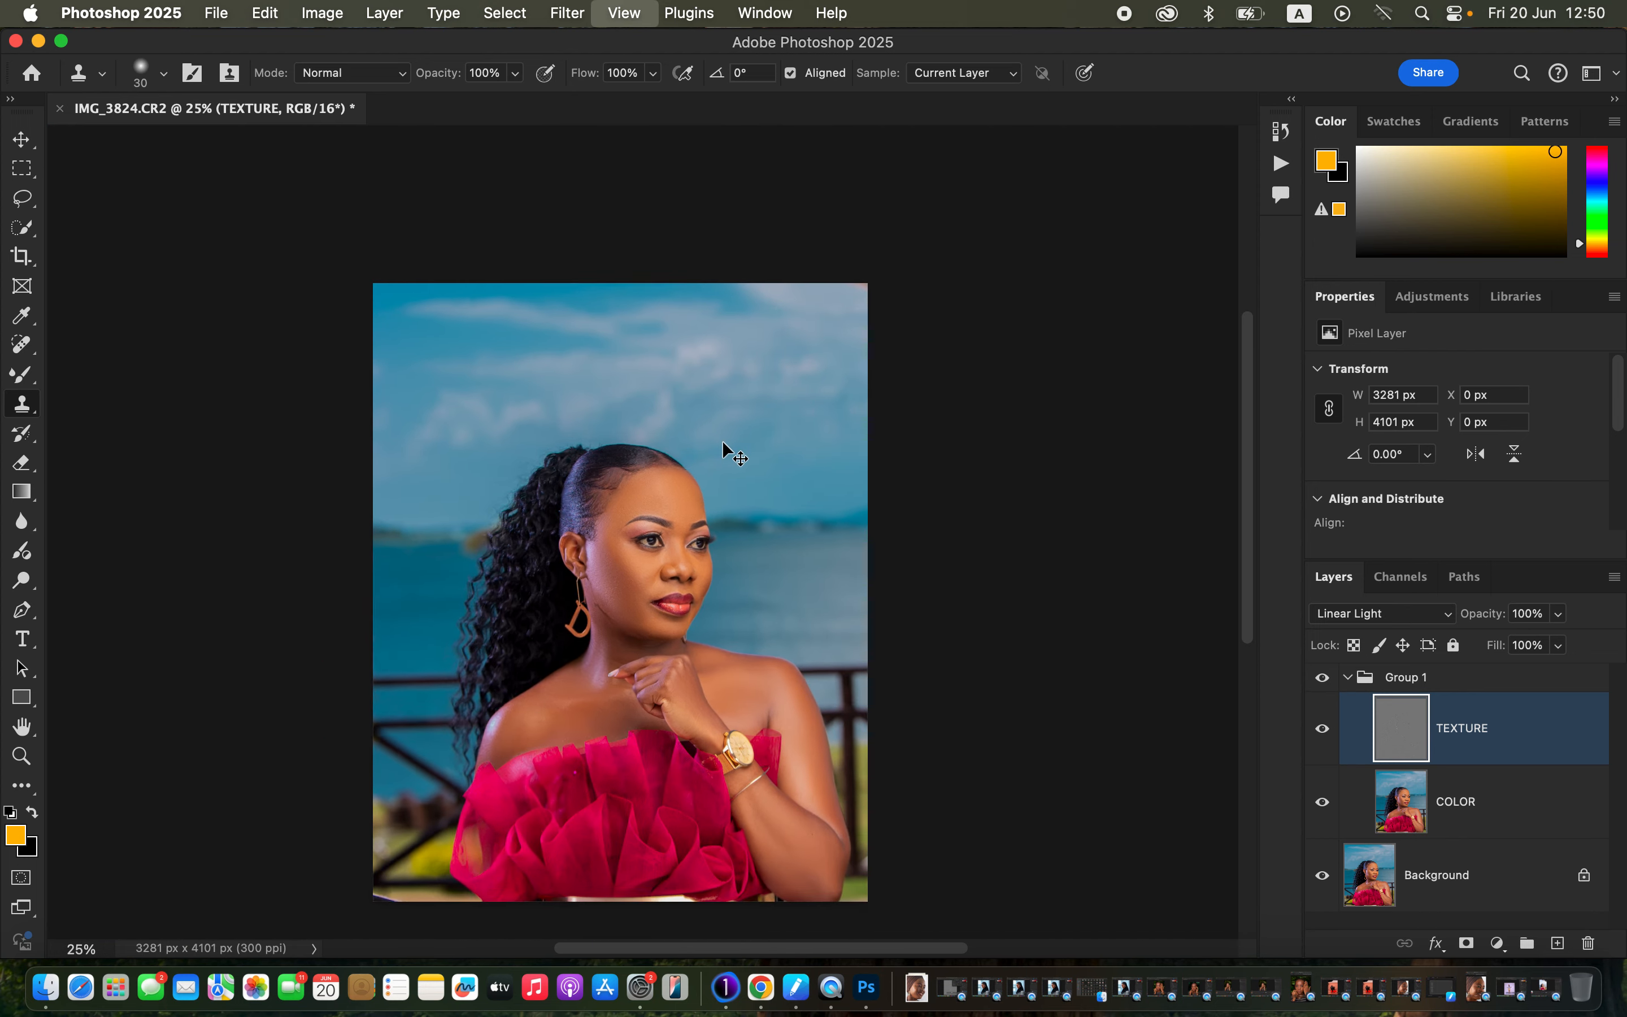
pyautogui.scroll(-3, 944, 579)
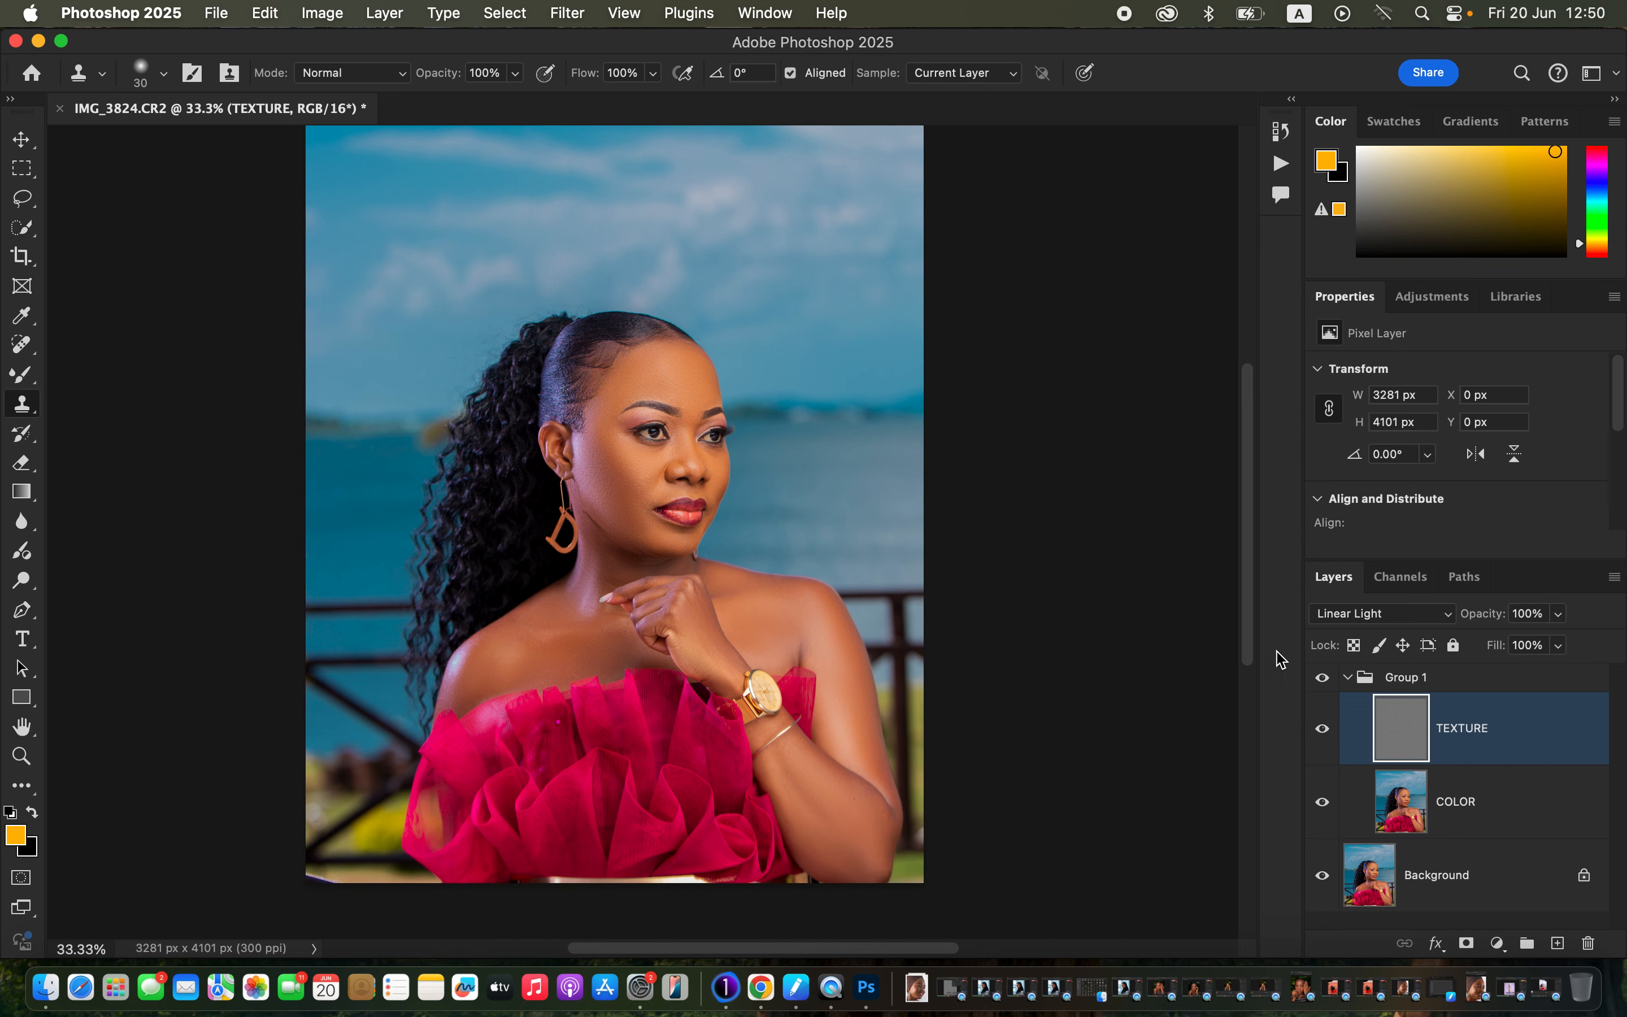
pyautogui.click(1320, 684)
pyautogui.click(1320, 684)
pyautogui.click(1319, 683)
pyautogui.click(1348, 679)
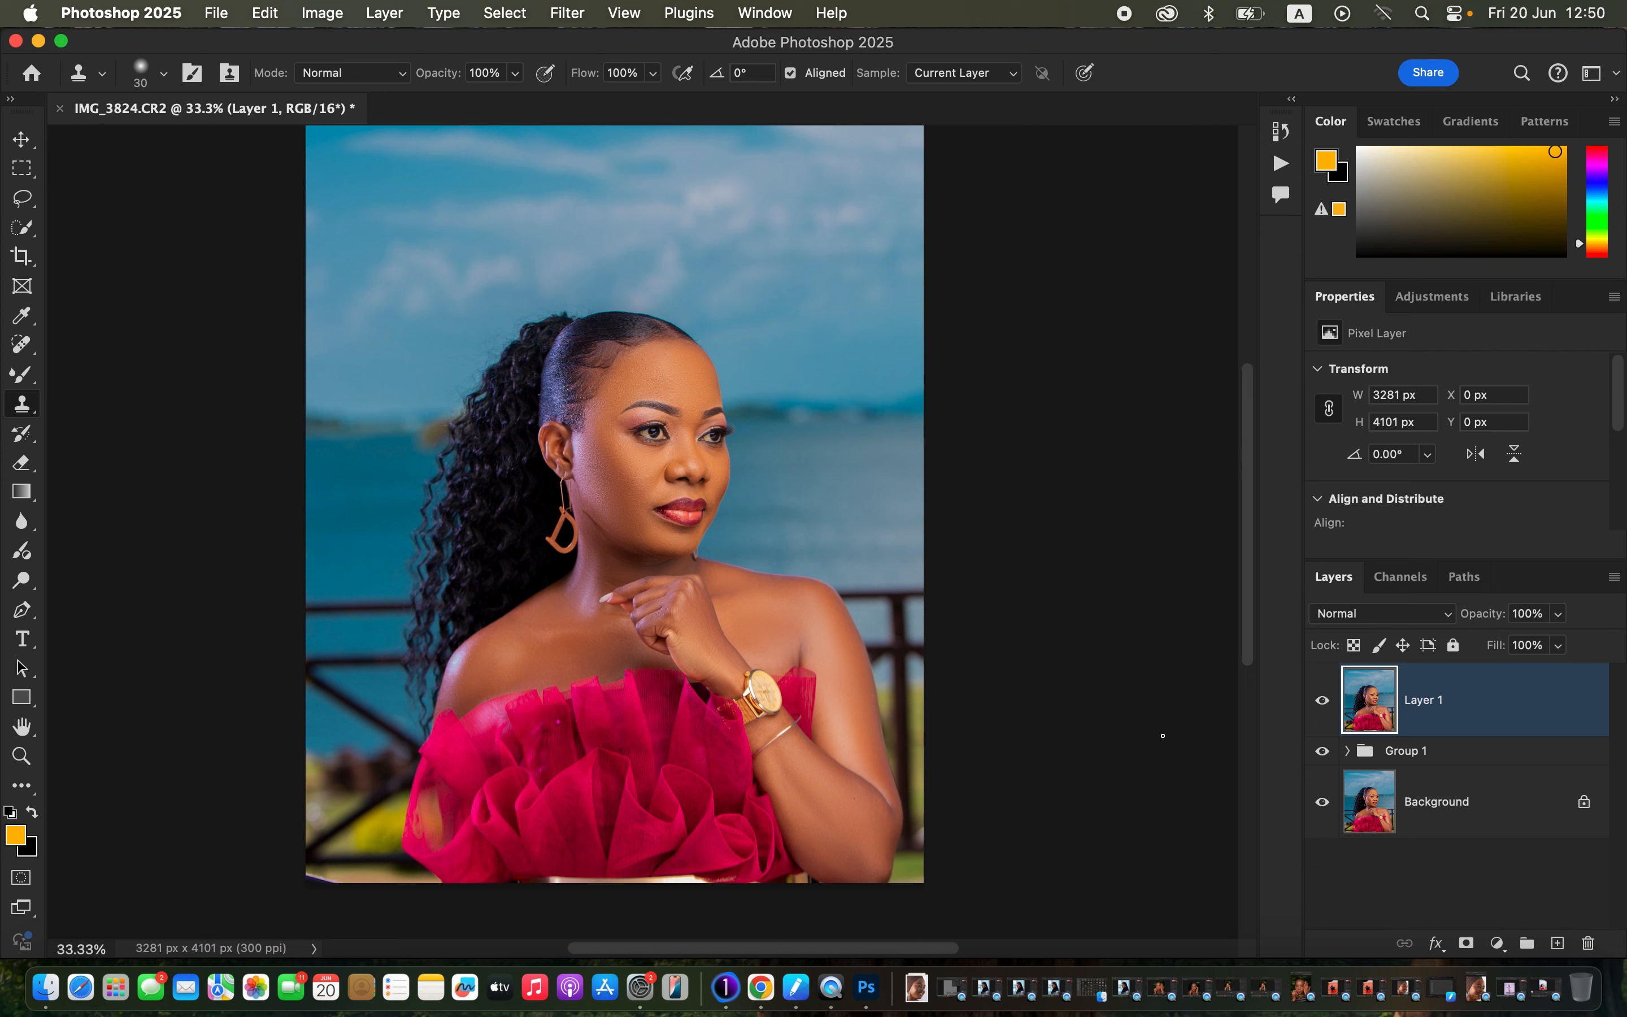
# Select the woman with Select > Subject and add an empty Layer 2 above Layer 1.
pyautogui.click(532, 14)
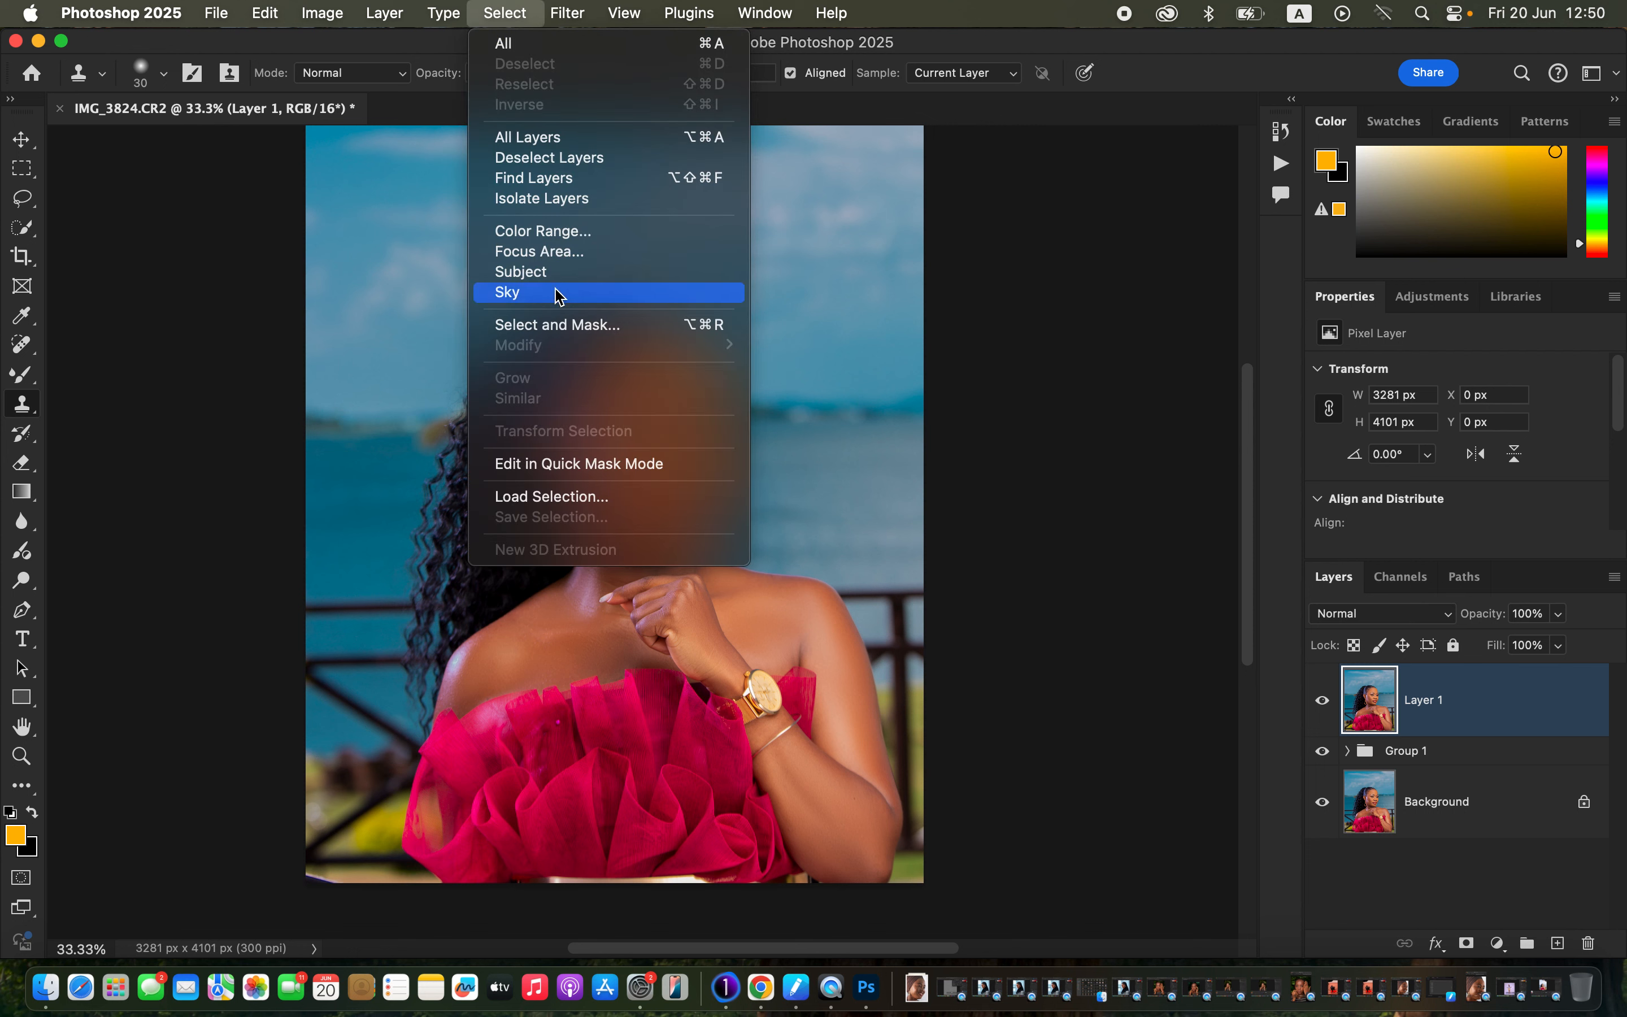
pyautogui.click(557, 272)
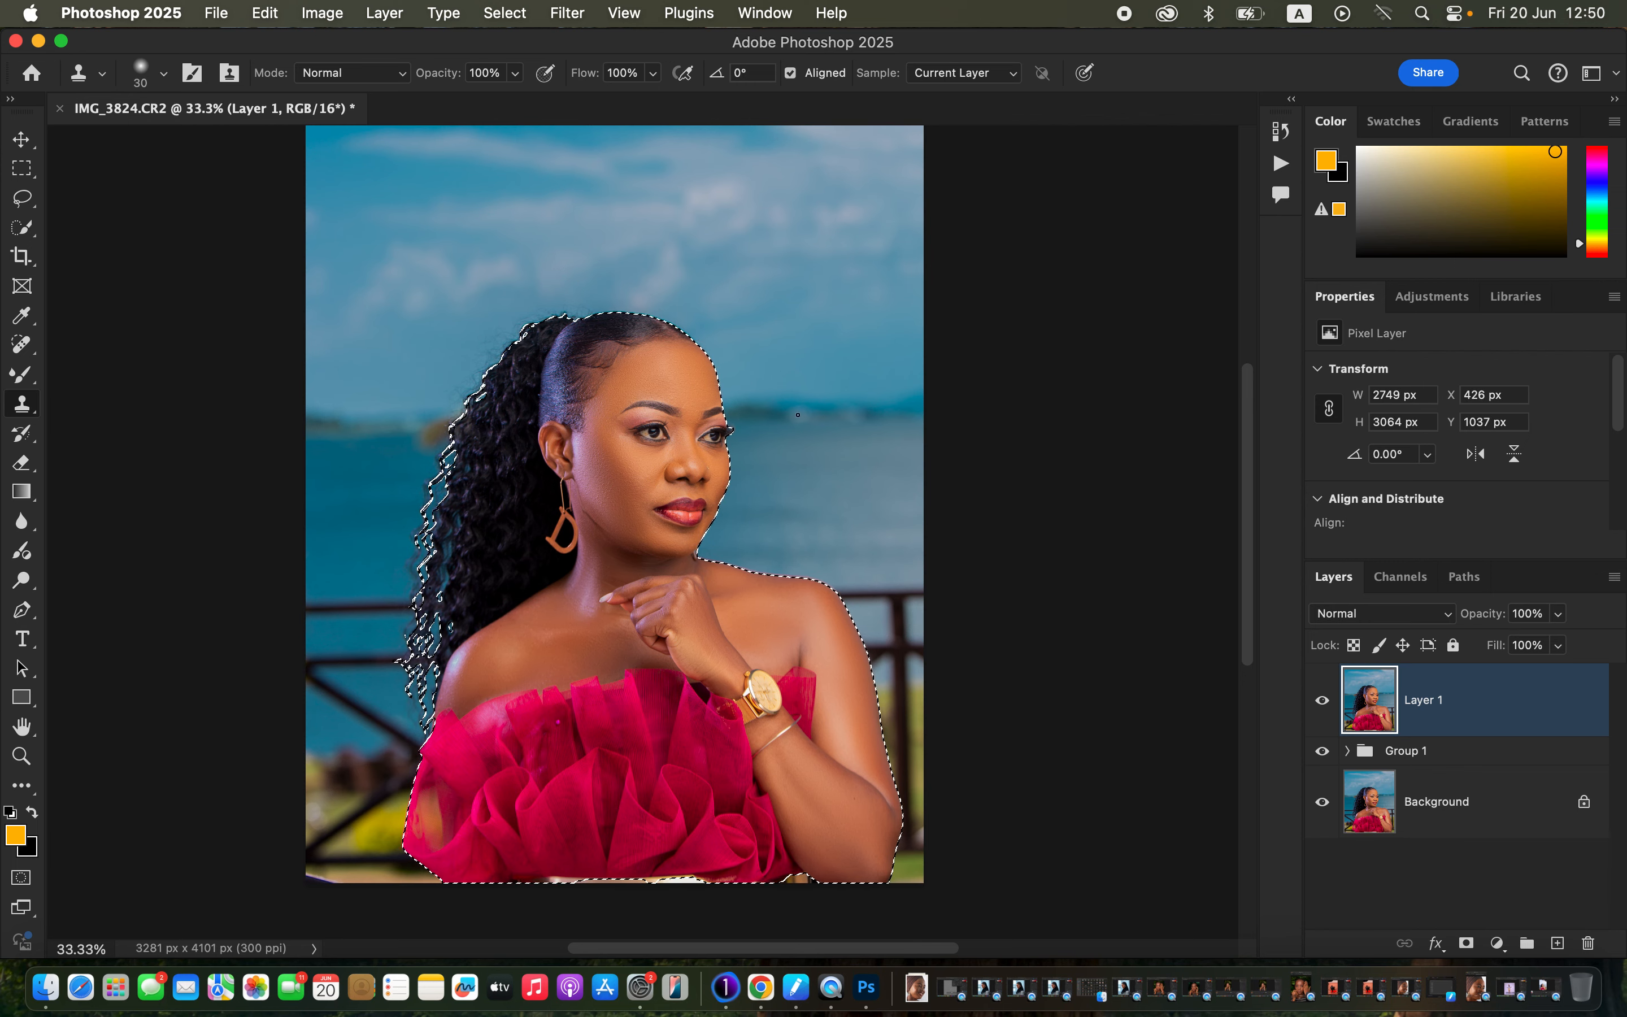
pyautogui.click(1558, 944)
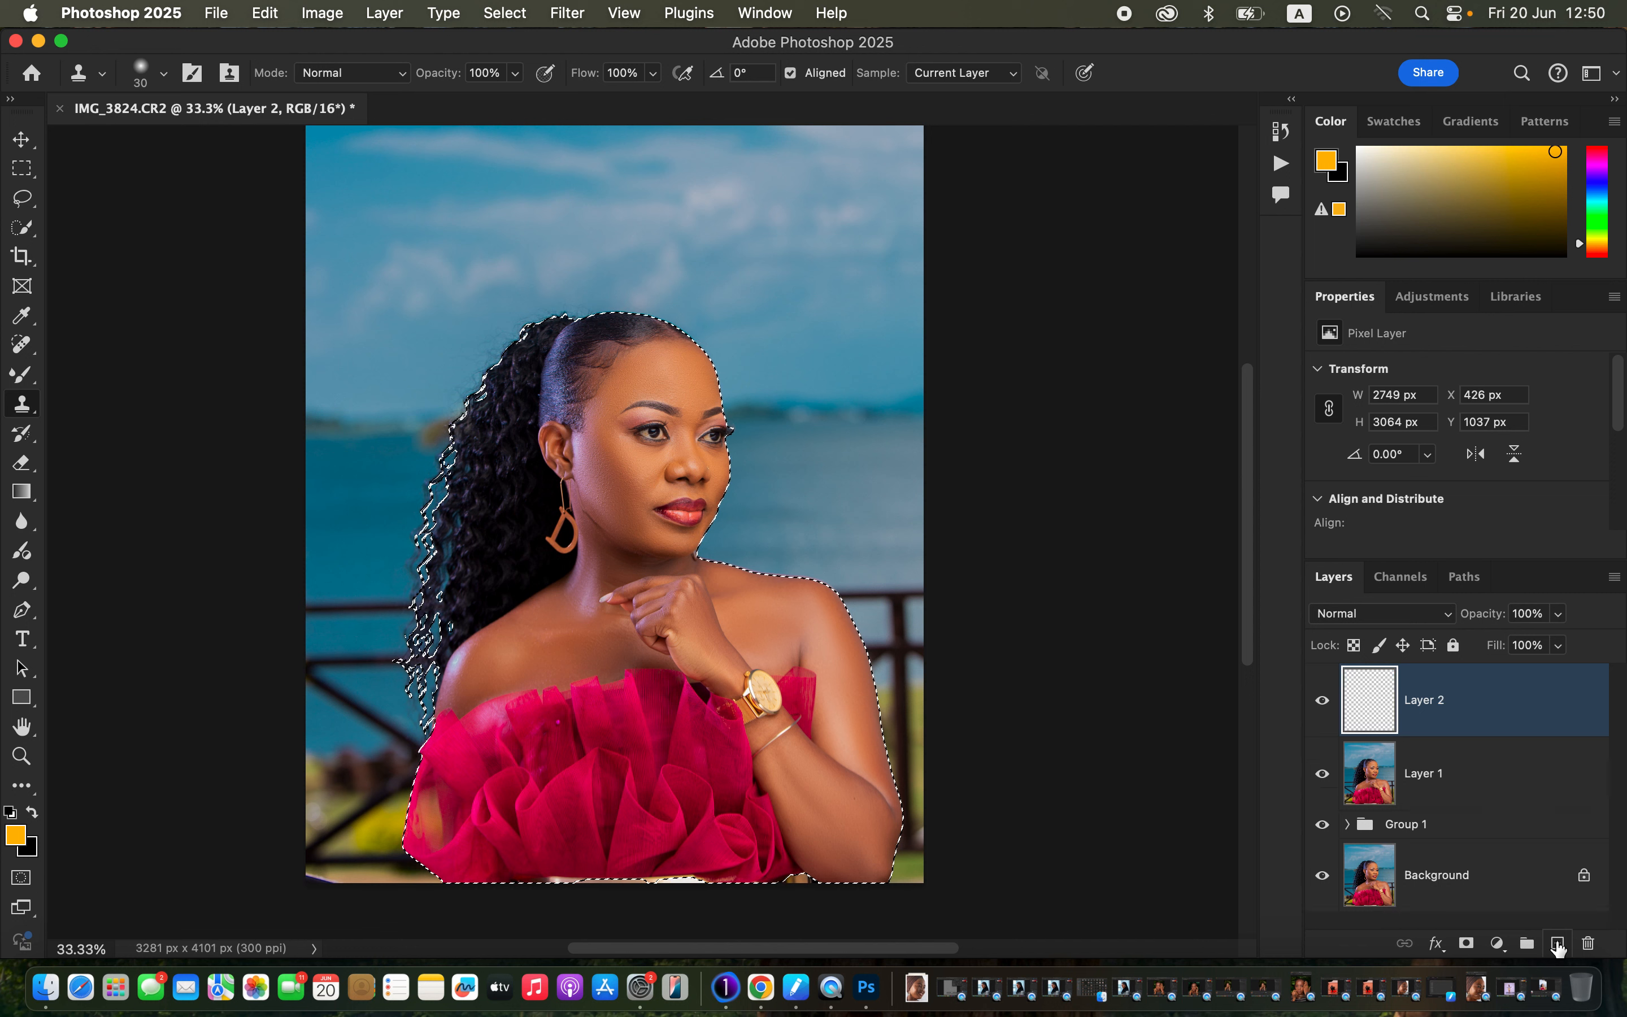
pyautogui.click(1362, 614)
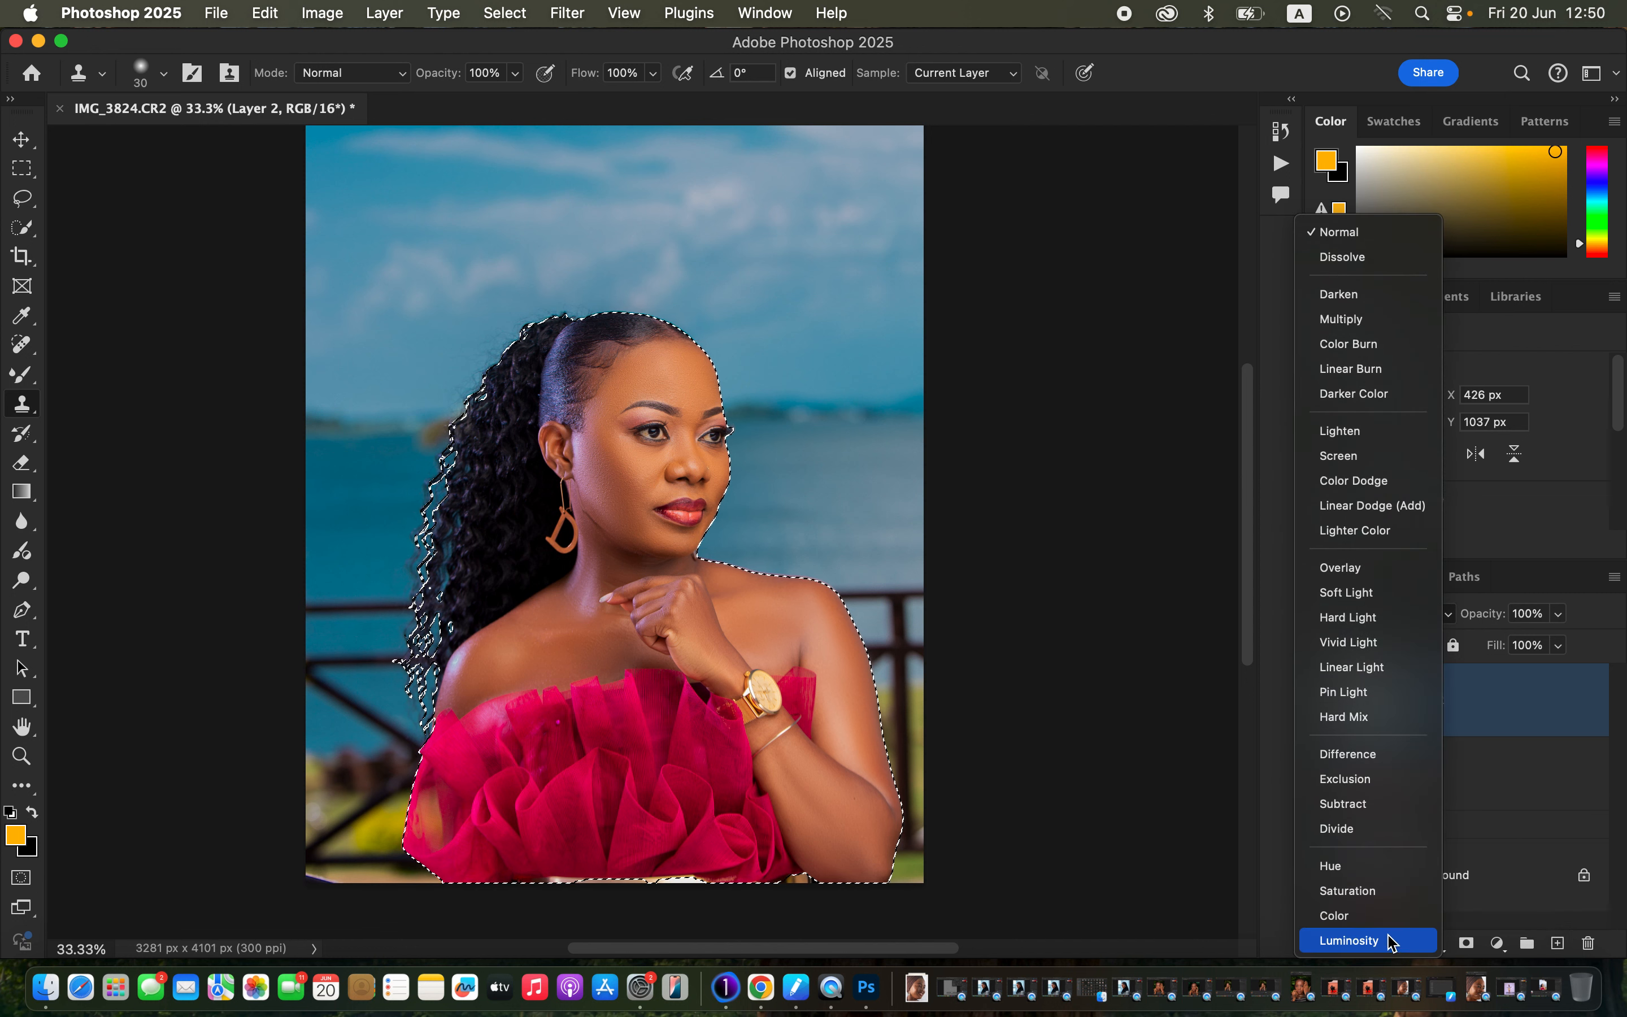
# Set Layer 2 to Color blend mode and ready a smaller Soft Round brush at 50% zoom.
pyautogui.click(1380, 911)
pyautogui.click(24, 372)
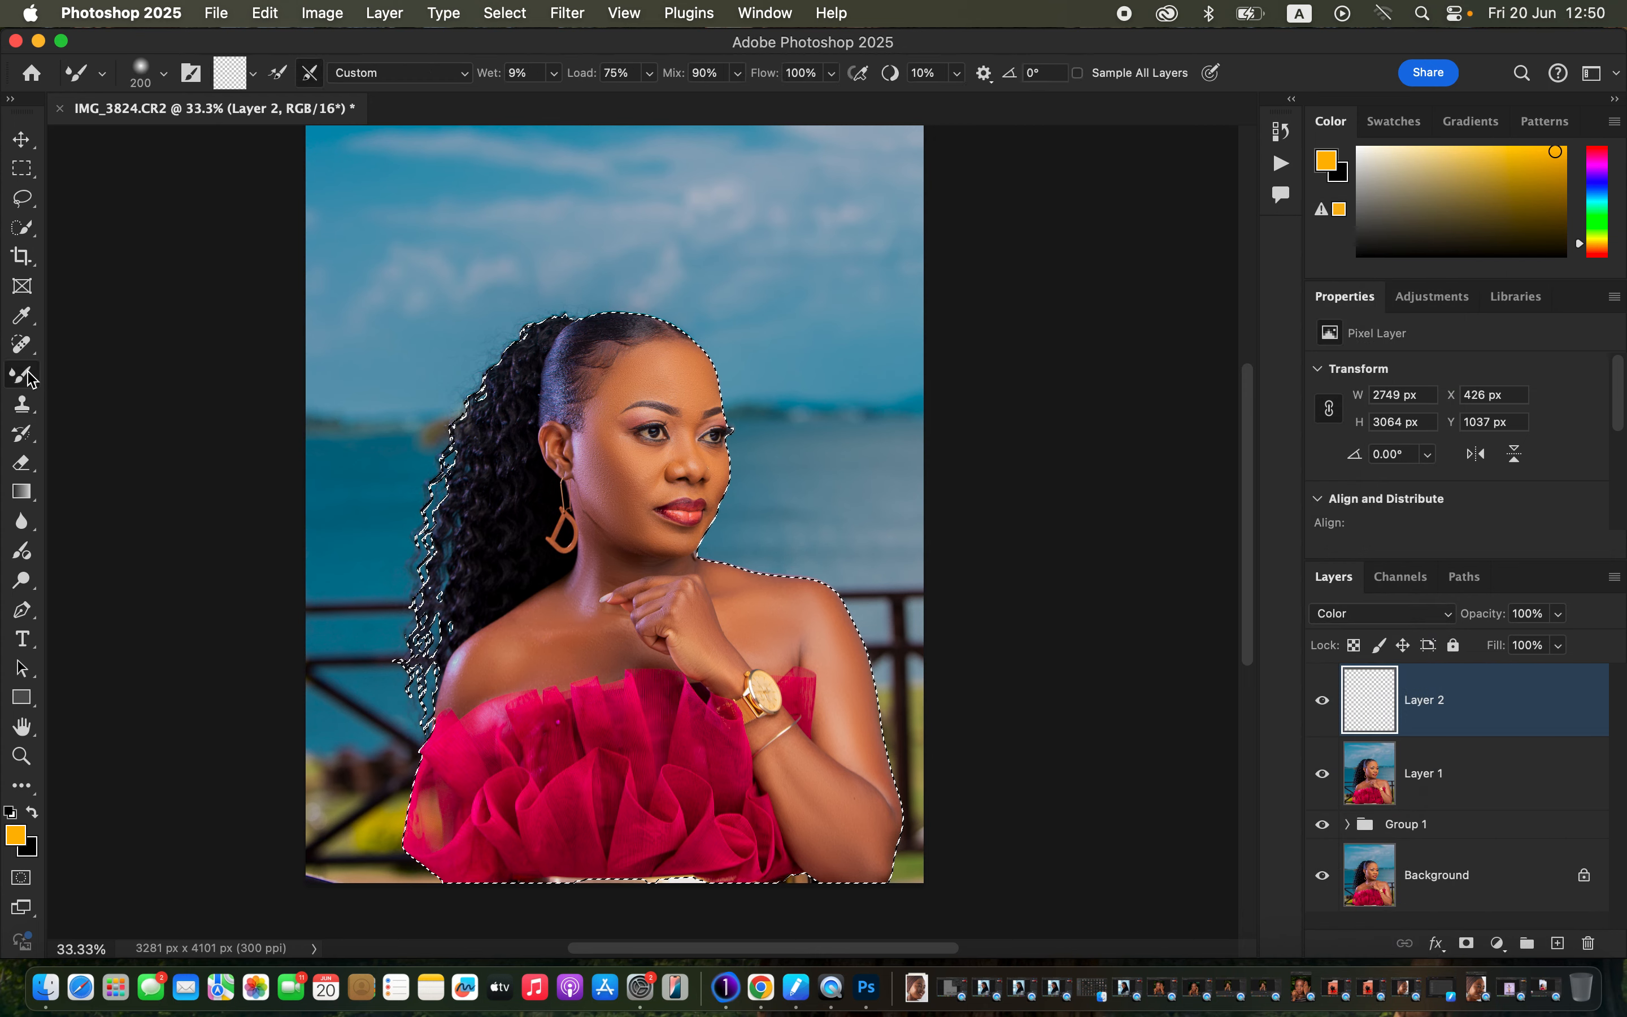
pyautogui.rightClick(25, 372)
pyautogui.click(93, 373)
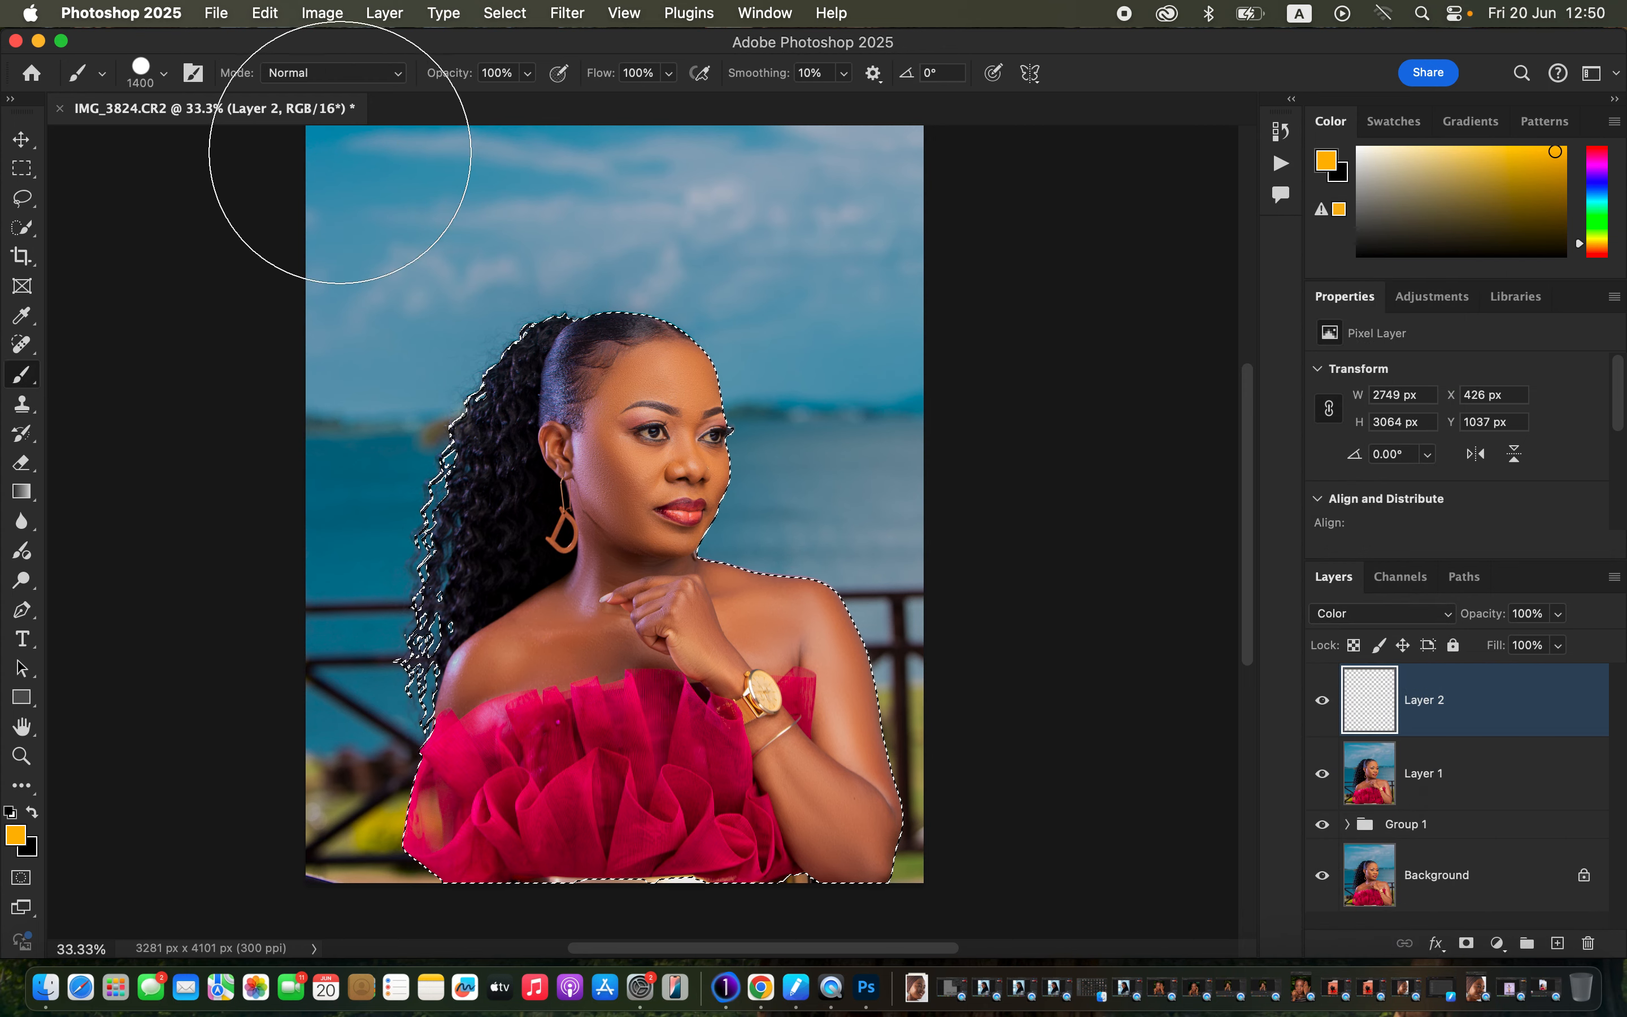
pyautogui.click(160, 74)
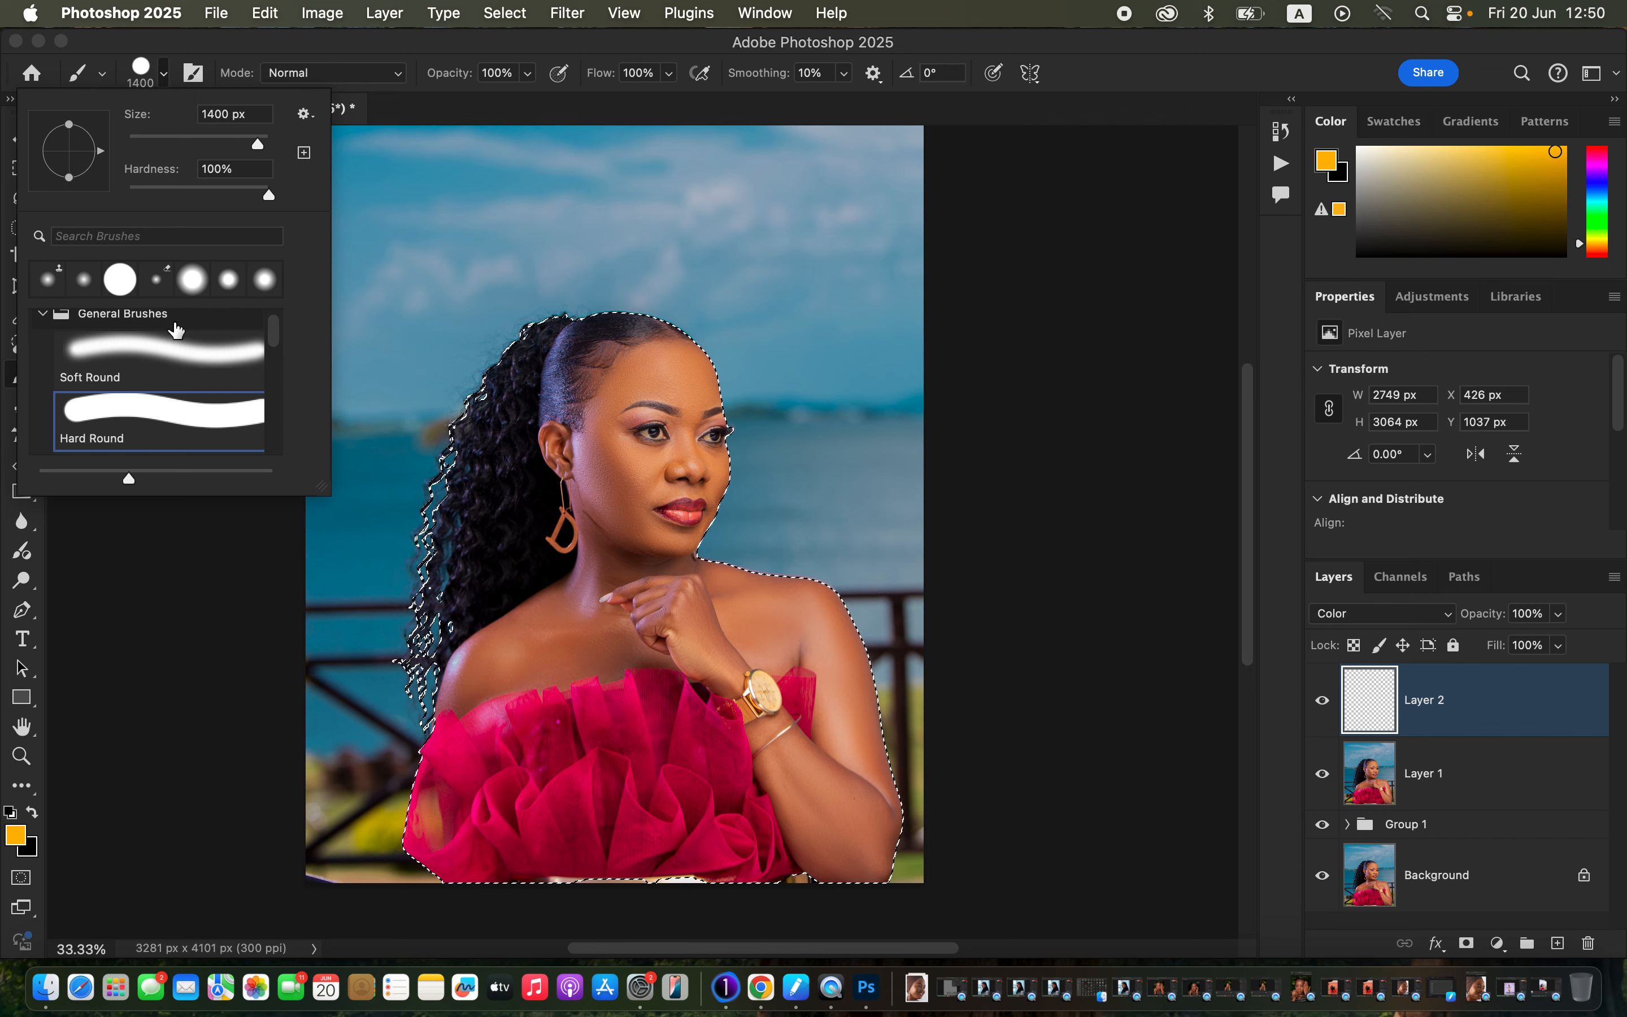
pyautogui.click(176, 342)
pyautogui.click(269, 47)
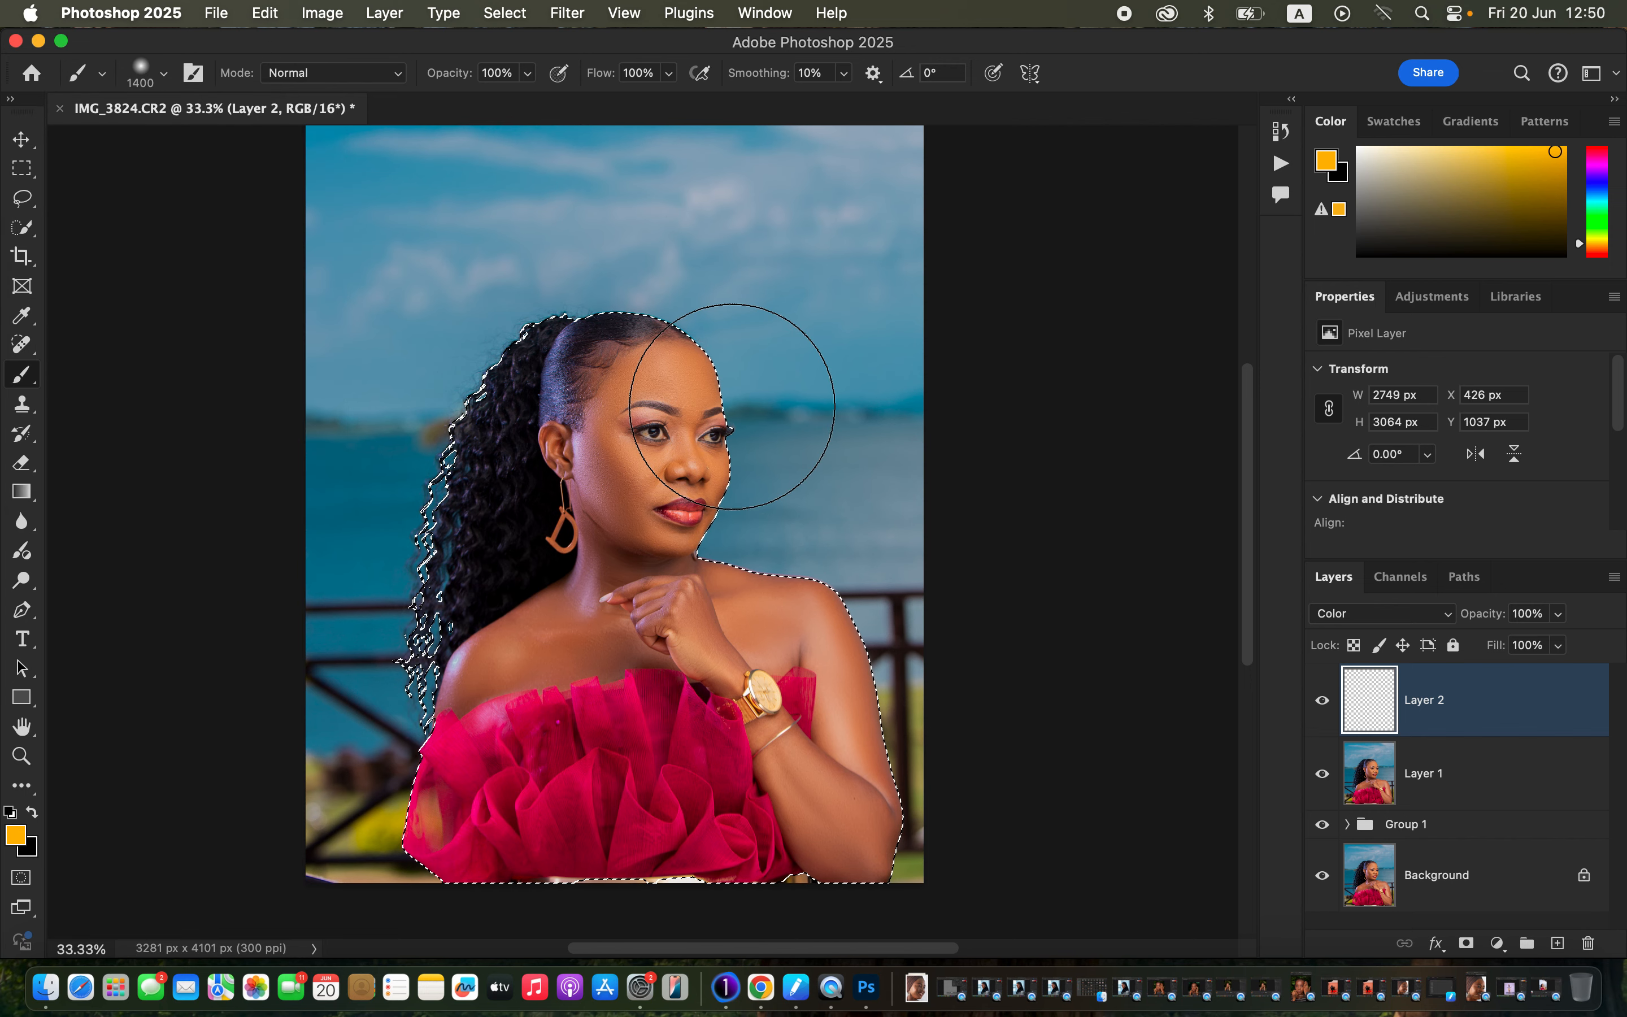
pyautogui.press('[')
pyautogui.press('[')
pyautogui.press('[')
pyautogui.press('[')
pyautogui.press('[')
pyautogui.press('[')
pyautogui.press('[')
pyautogui.press('[')
pyautogui.press('[')
pyautogui.press('[')
pyautogui.press('[')
pyautogui.press('[')
pyautogui.press('[')
pyautogui.press('[')
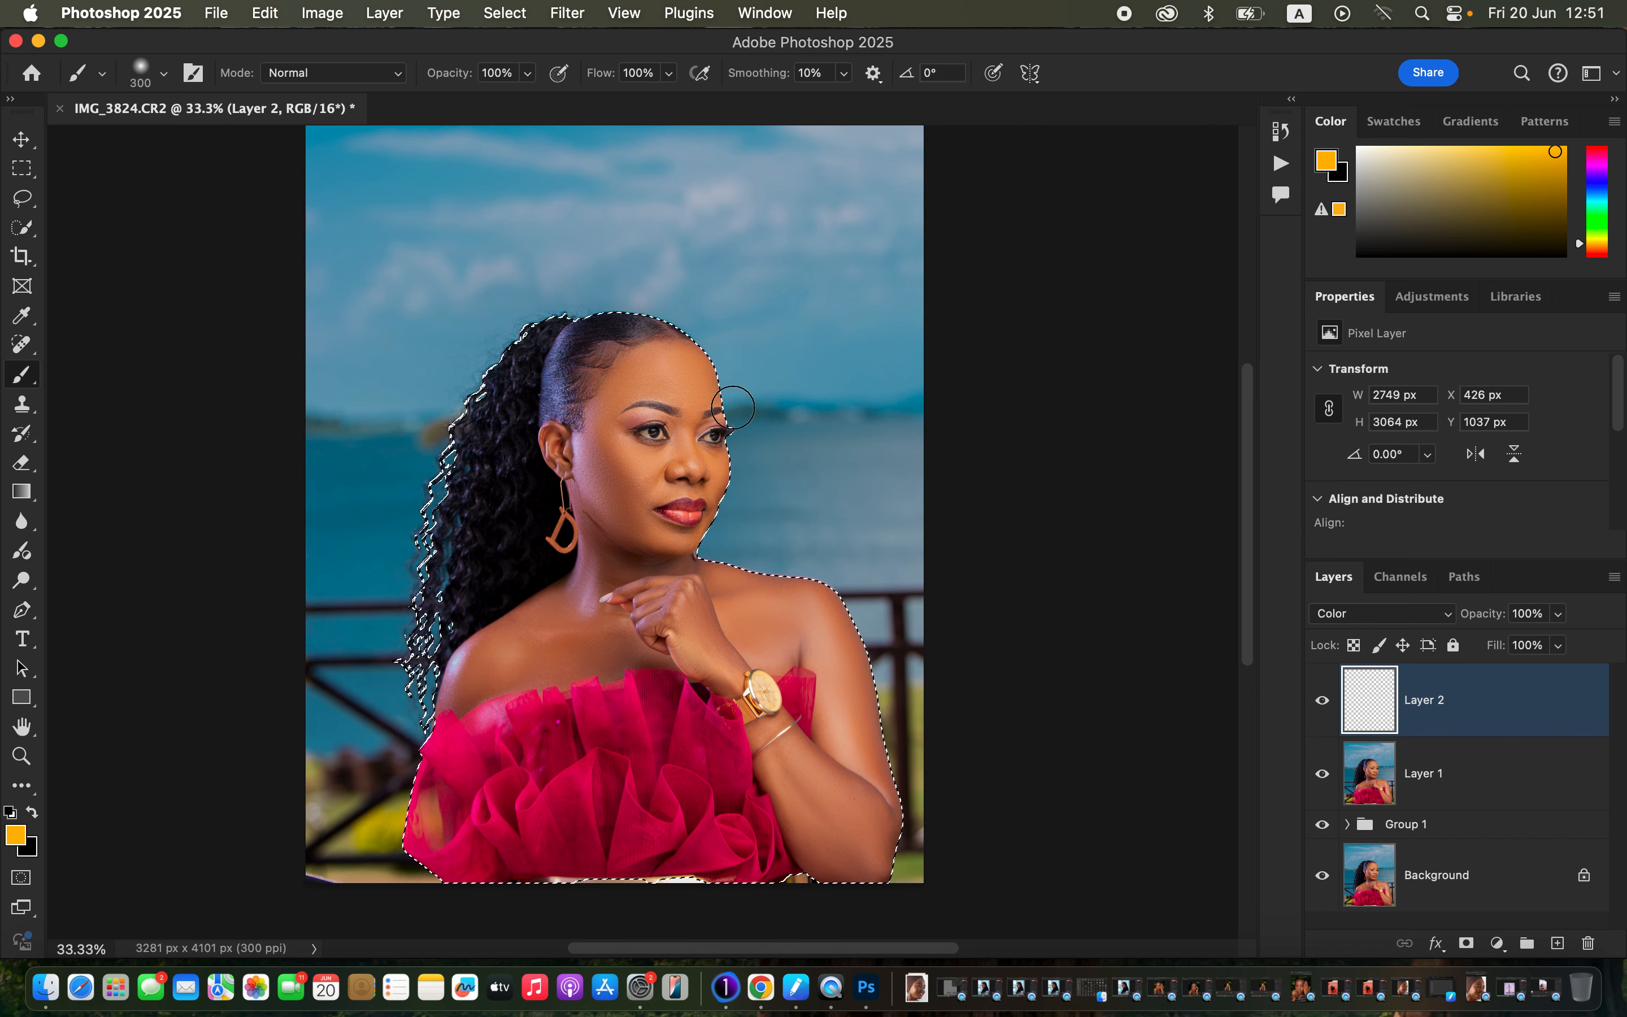
pyautogui.press('super+equal')
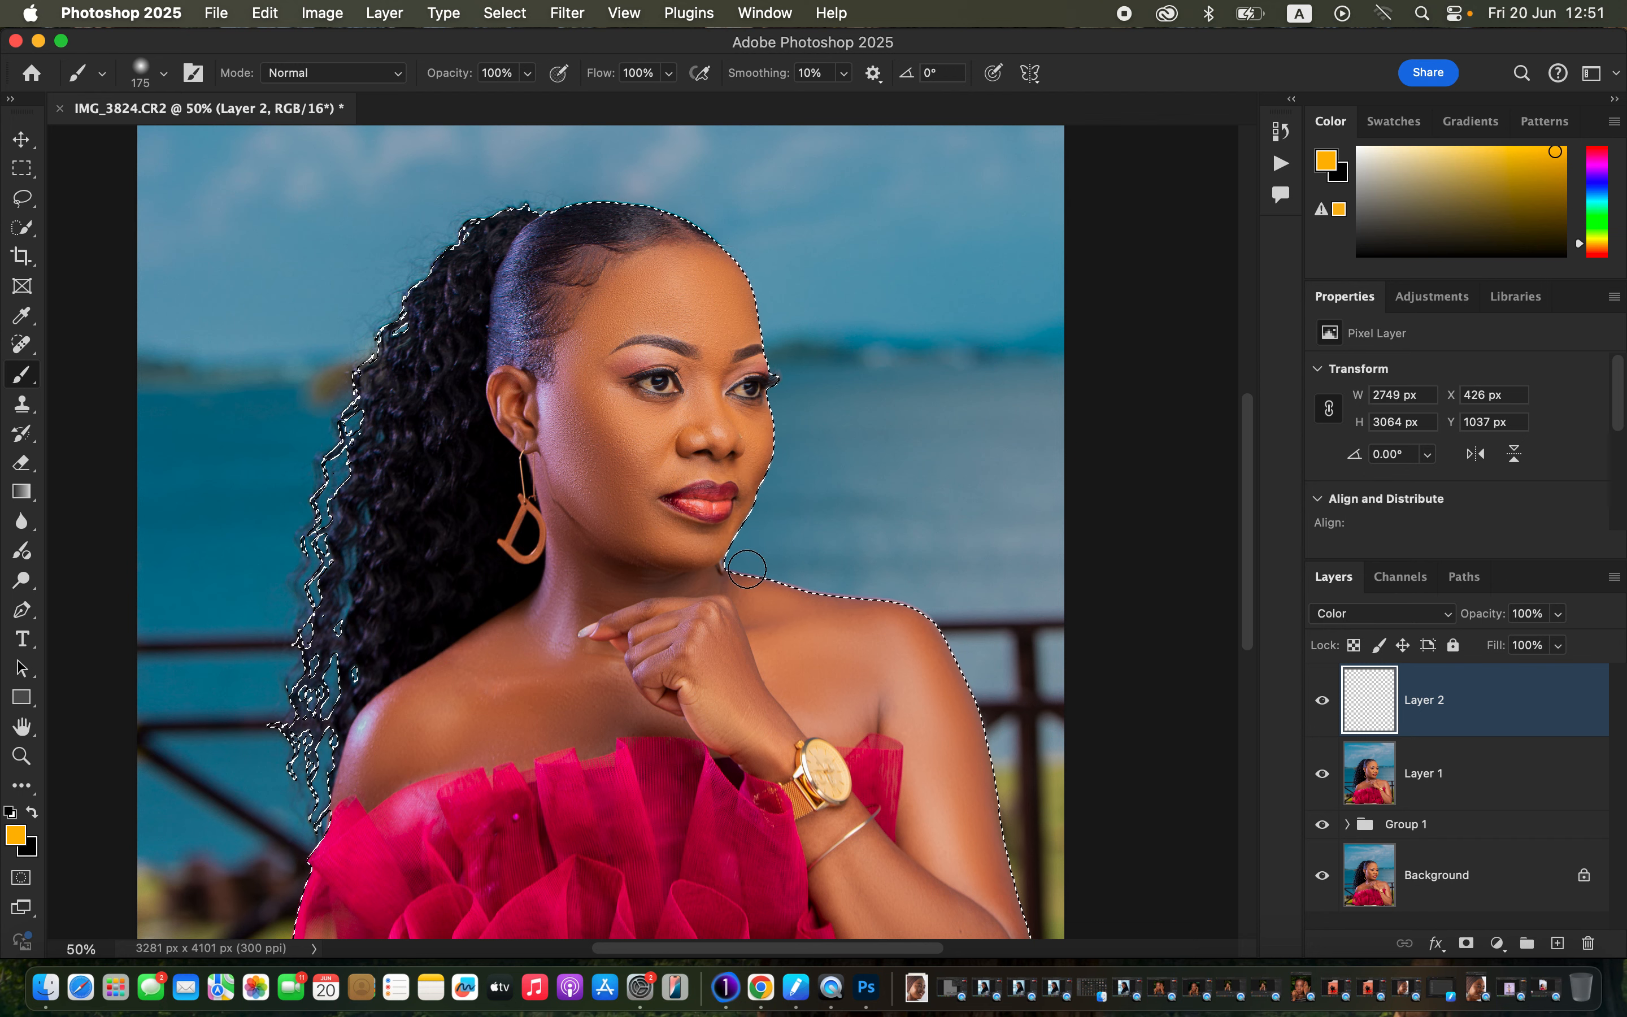
# Sample skin tone from the neck and forehead and paint it over the forehead and forearm.
pyautogui.keyDown('alt'); pyautogui.click(767, 582); pyautogui.keyUp('alt')
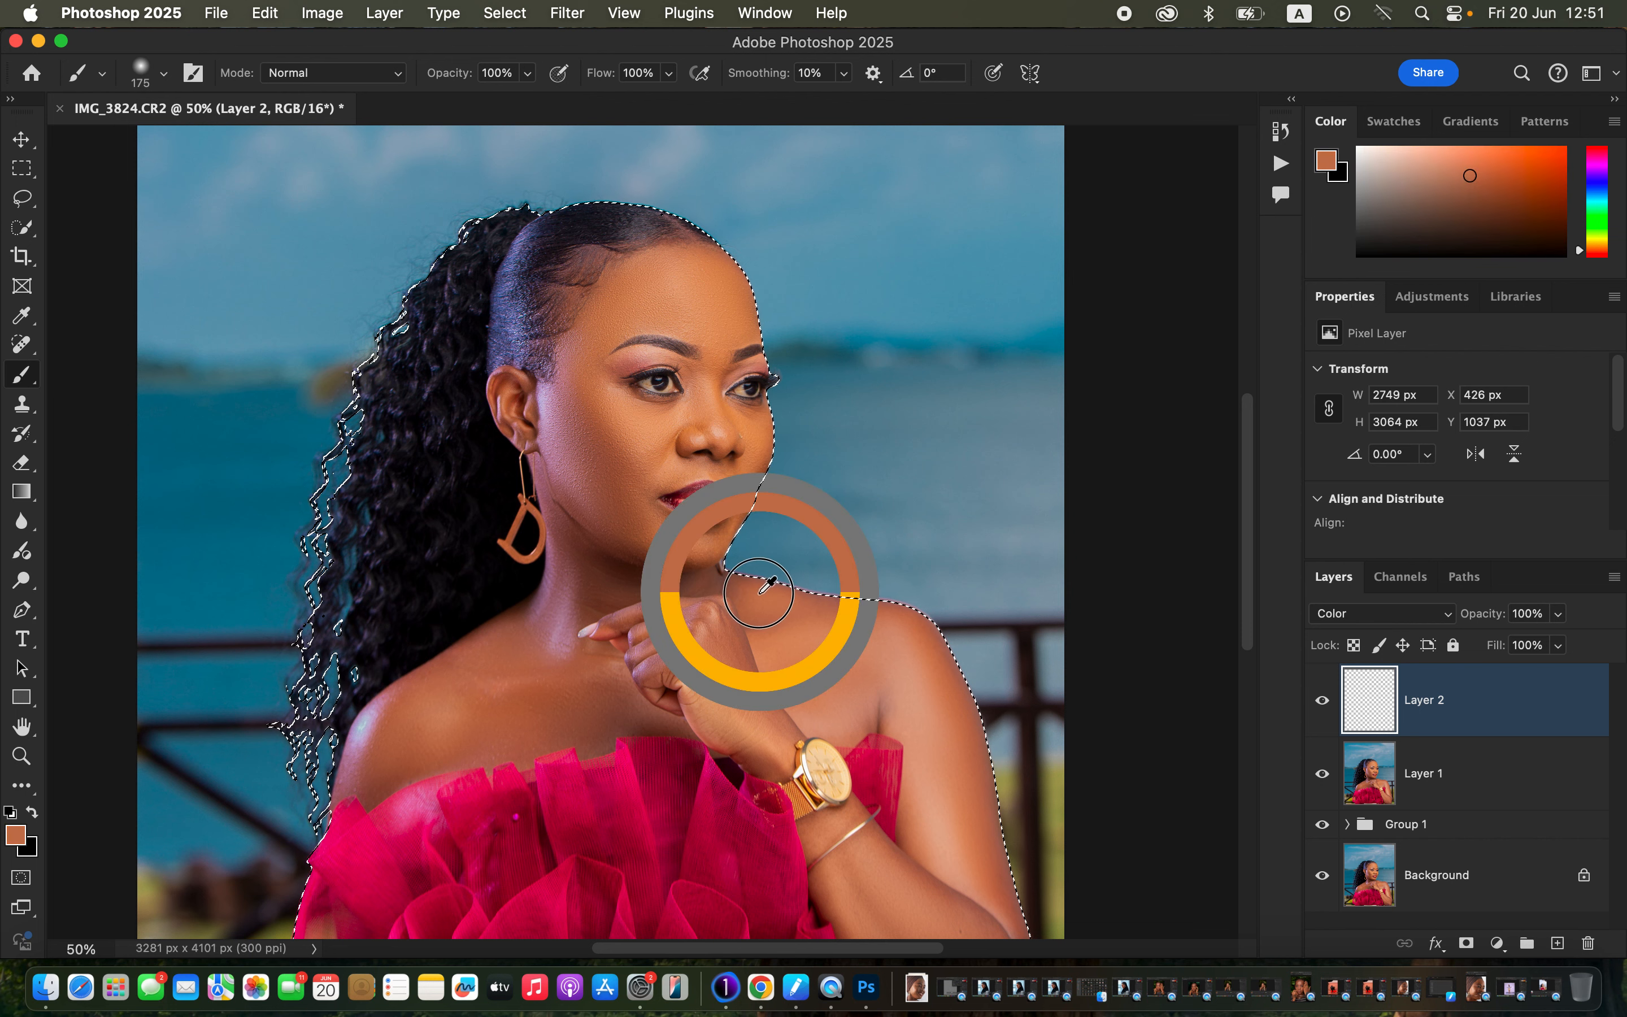
pyautogui.keyDown('alt'); pyautogui.click(701, 298); pyautogui.keyUp('alt')
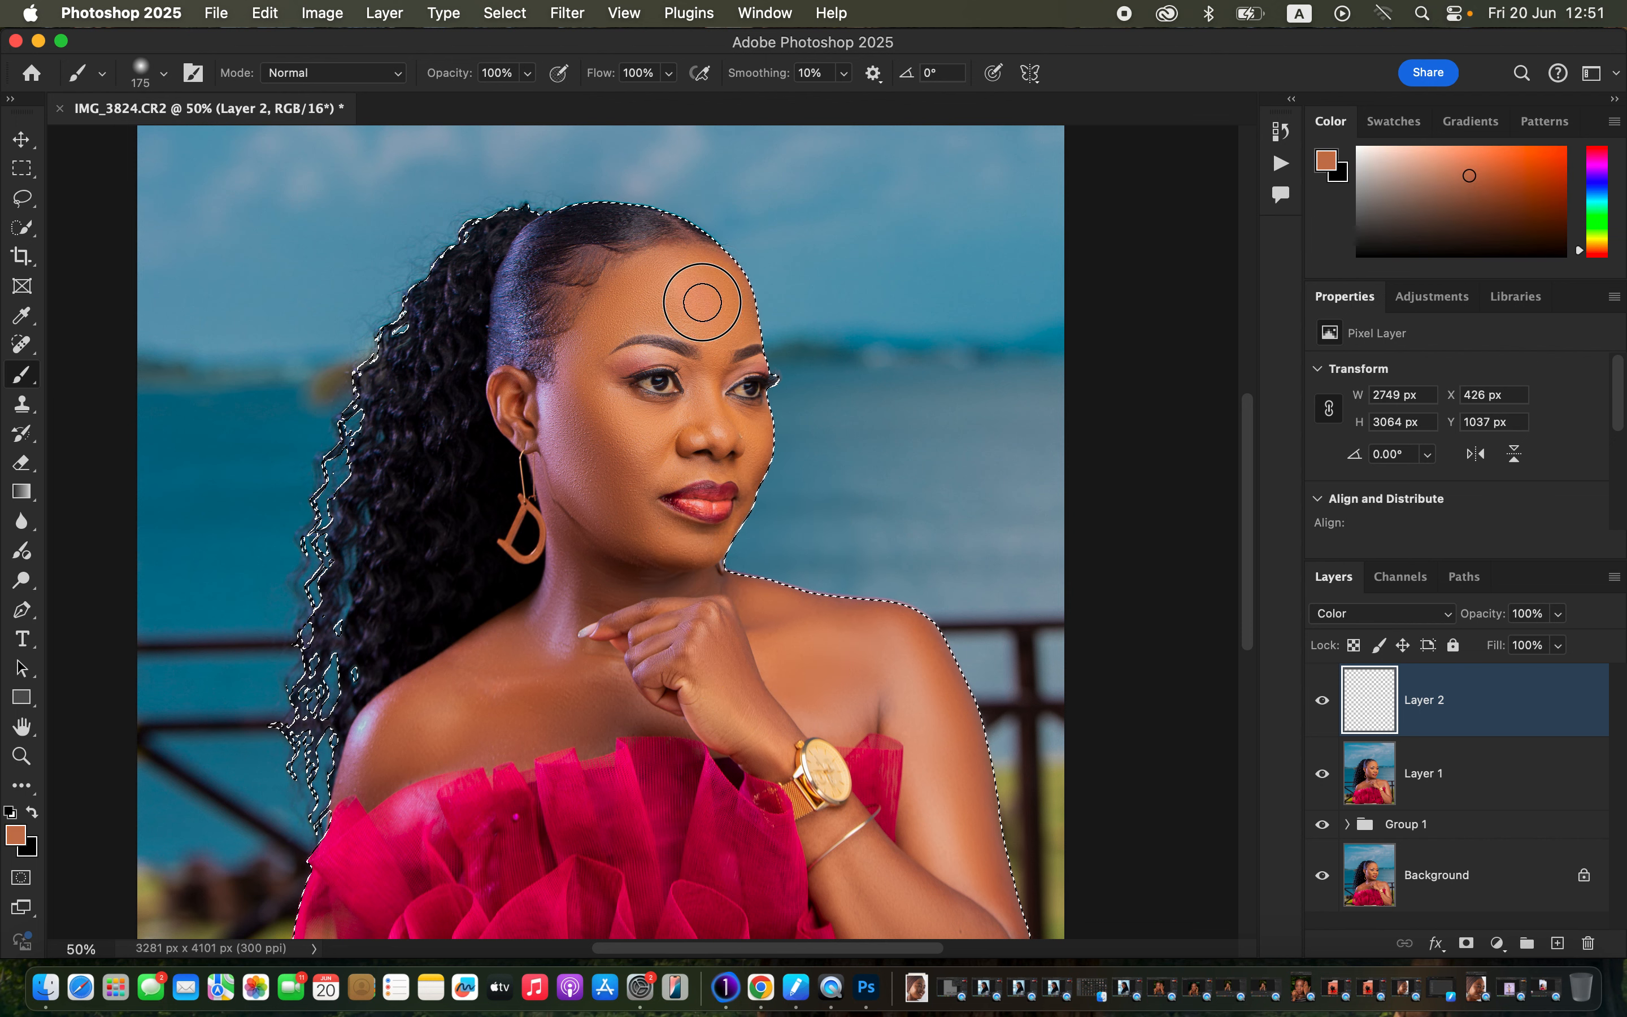
pyautogui.keyDown('alt'); pyautogui.click(779, 583); pyautogui.keyUp('alt')
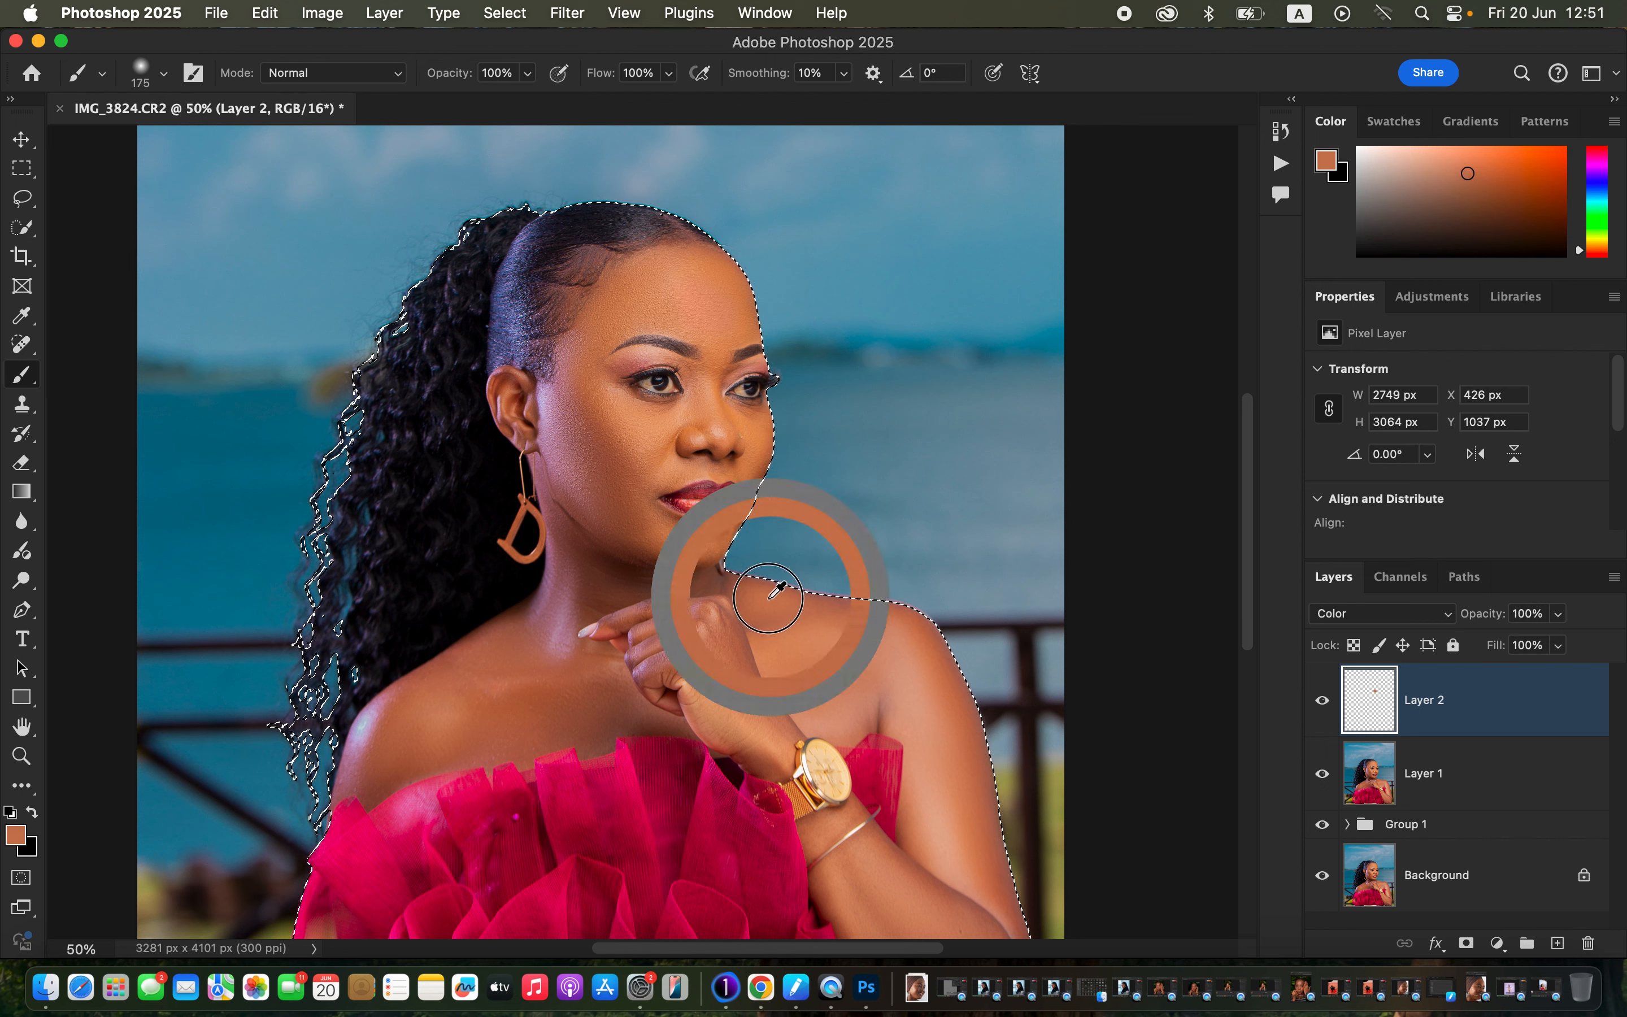
pyautogui.keyDown('alt'); pyautogui.click(769, 593); pyautogui.keyUp('alt')
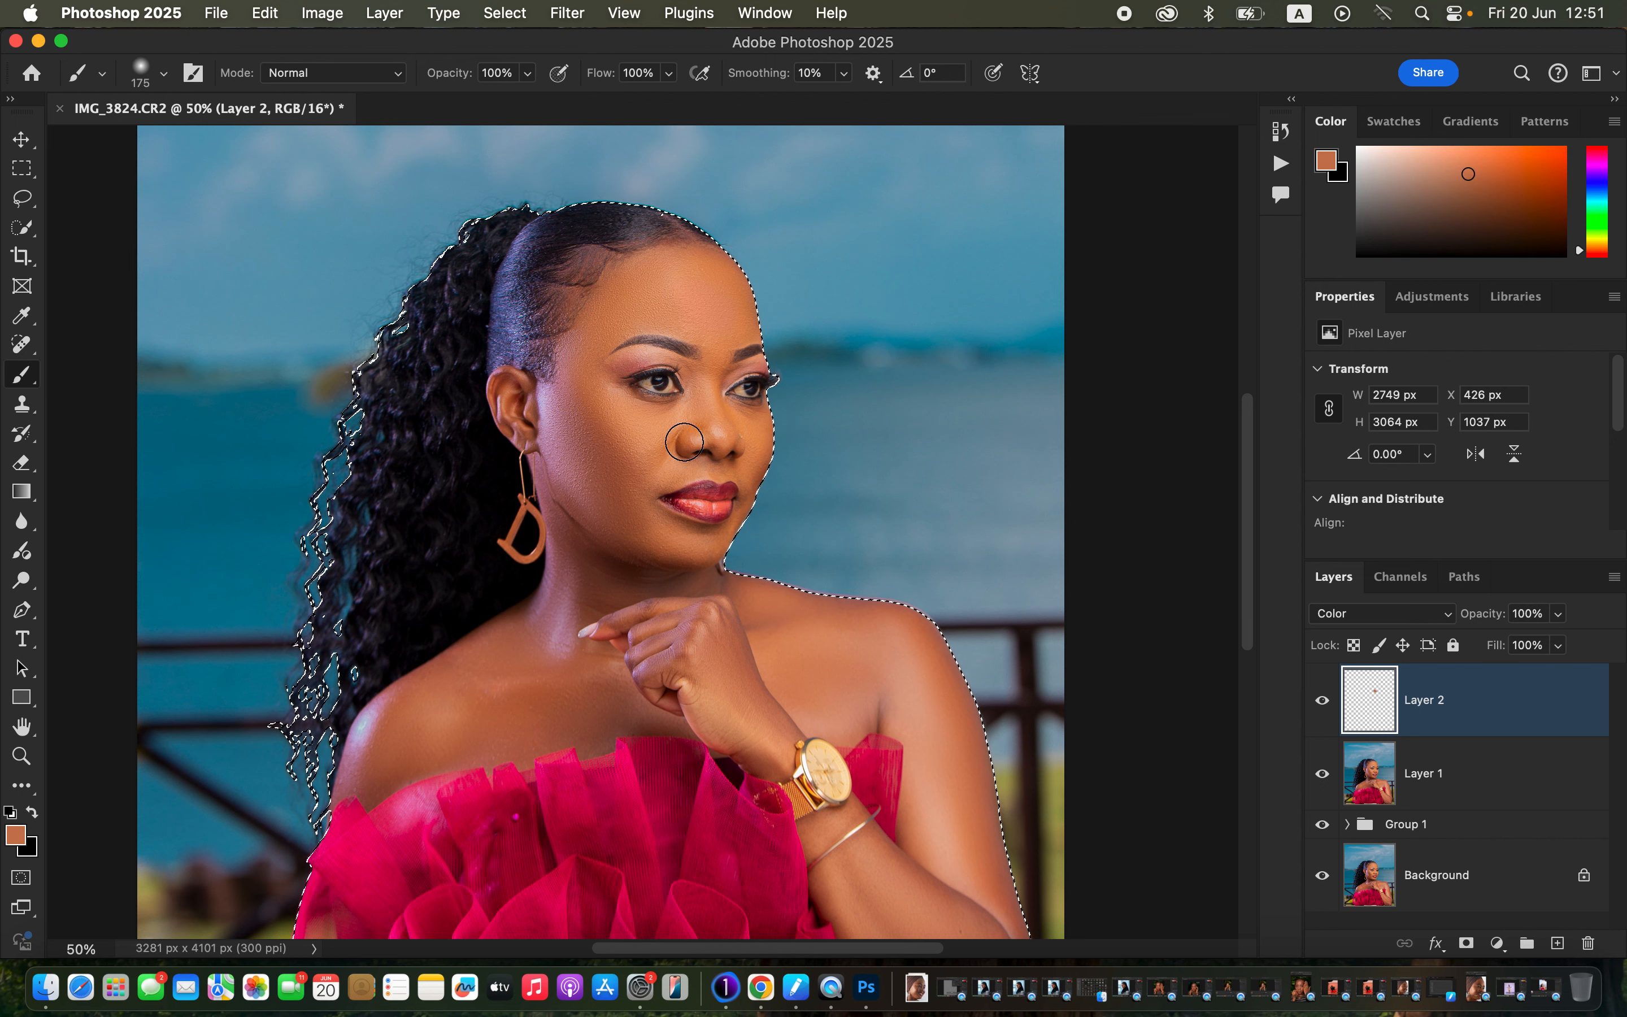
pyautogui.keyDown('alt'); pyautogui.click(655, 286); pyautogui.keyUp('alt')
pyautogui.moveTo(655, 287)
pyautogui.mouseDown()
pyautogui.moveTo(724, 284)
pyautogui.moveTo(646, 284)
pyautogui.moveTo(662, 292)
pyautogui.moveTo(608, 318)
pyautogui.moveTo(586, 356)
pyautogui.moveTo(594, 420)
pyautogui.moveTo(620, 438)
pyautogui.moveTo(603, 415)
pyautogui.moveTo(663, 429)
pyautogui.moveTo(703, 417)
pyautogui.moveTo(722, 313)
pyautogui.moveTo(650, 267)
pyautogui.moveTo(602, 315)
pyautogui.moveTo(583, 381)
pyautogui.moveTo(589, 462)
pyautogui.moveTo(508, 394)
pyautogui.moveTo(622, 491)
pyautogui.moveTo(681, 443)
pyautogui.moveTo(737, 435)
pyautogui.moveTo(641, 436)
pyautogui.moveTo(576, 512)
pyautogui.moveTo(585, 565)
pyautogui.moveTo(549, 457)
pyautogui.moveTo(639, 621)
pyautogui.moveTo(687, 594)
pyautogui.moveTo(739, 648)
pyautogui.moveTo(713, 595)
pyautogui.moveTo(836, 646)
pyautogui.moveTo(772, 639)
pyautogui.moveTo(766, 667)
pyautogui.moveTo(712, 696)
pyautogui.moveTo(730, 695)
pyautogui.moveTo(678, 654)
pyautogui.moveTo(534, 652)
pyautogui.moveTo(564, 537)
pyautogui.moveTo(491, 672)
pyautogui.moveTo(374, 737)
pyautogui.moveTo(360, 775)
pyautogui.moveTo(392, 720)
pyautogui.moveTo(382, 762)
pyautogui.moveTo(570, 722)
pyautogui.moveTo(592, 687)
pyautogui.moveTo(662, 673)
pyautogui.moveTo(696, 693)
pyautogui.moveTo(726, 649)
pyautogui.moveTo(803, 683)
pyautogui.moveTo(863, 681)
pyautogui.moveTo(897, 646)
pyautogui.moveTo(750, 723)
pyautogui.moveTo(690, 672)
pyautogui.moveTo(817, 625)
pyautogui.moveTo(935, 700)
pyautogui.moveTo(944, 883)
pyautogui.moveTo(974, 817)
pyautogui.moveTo(951, 664)
pyautogui.moveTo(937, 742)
pyautogui.mouseUp()
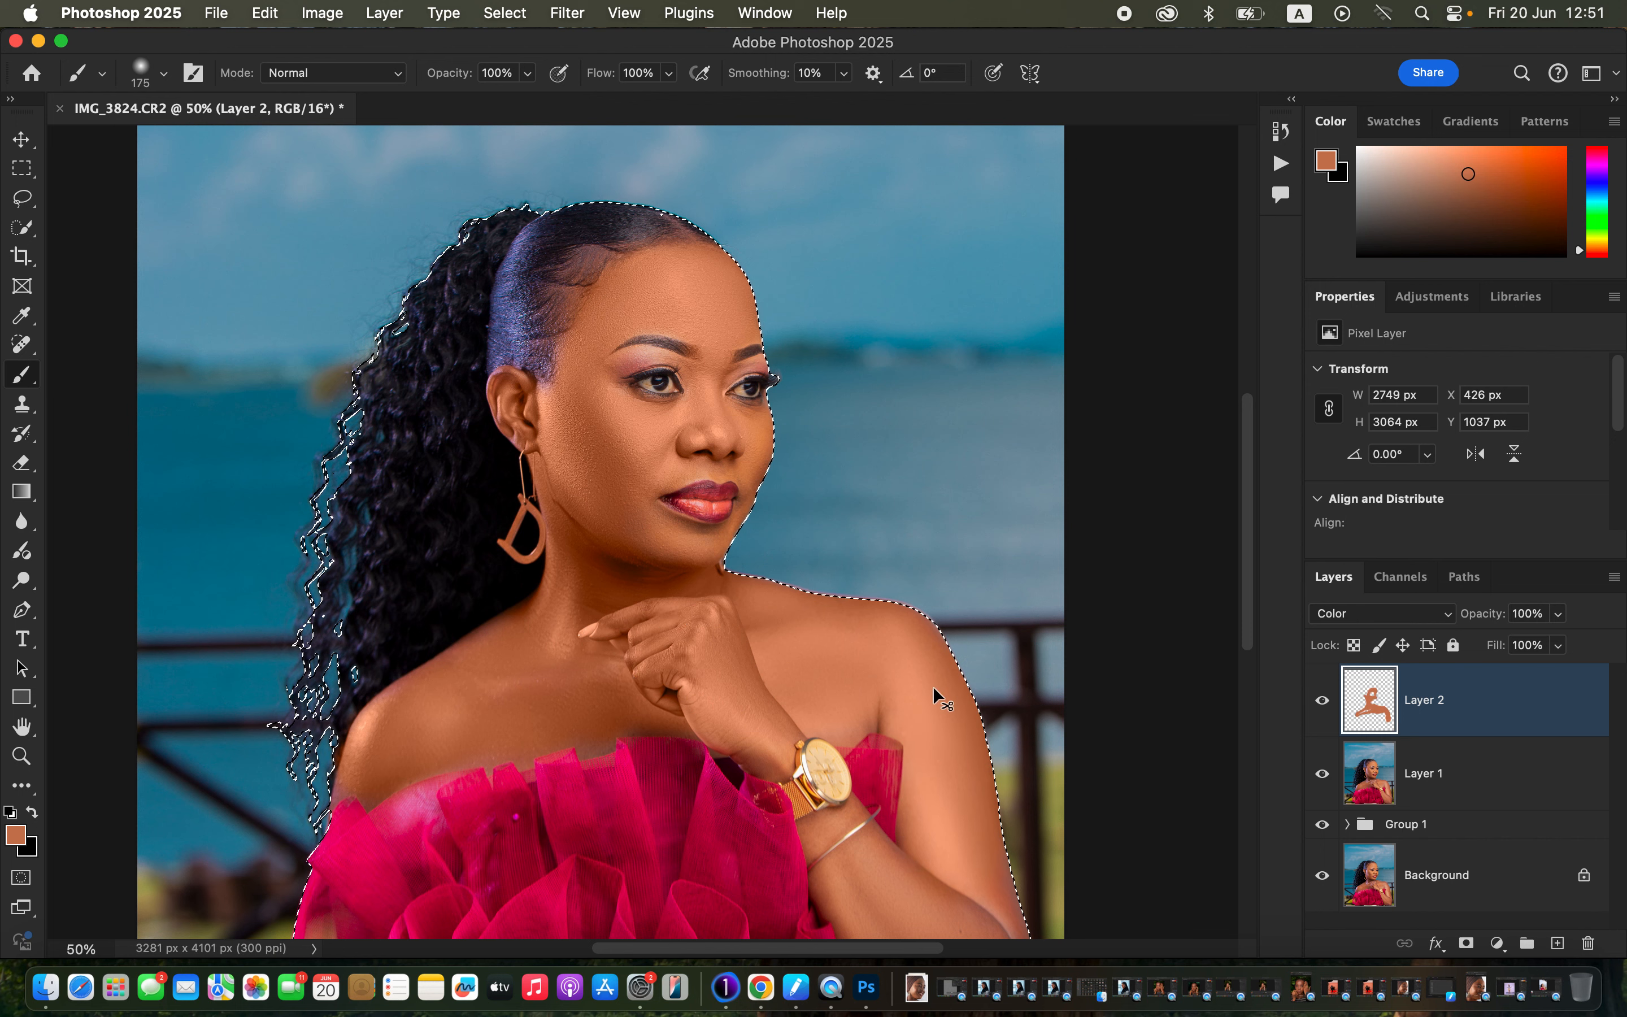
pyautogui.press('super+minus')
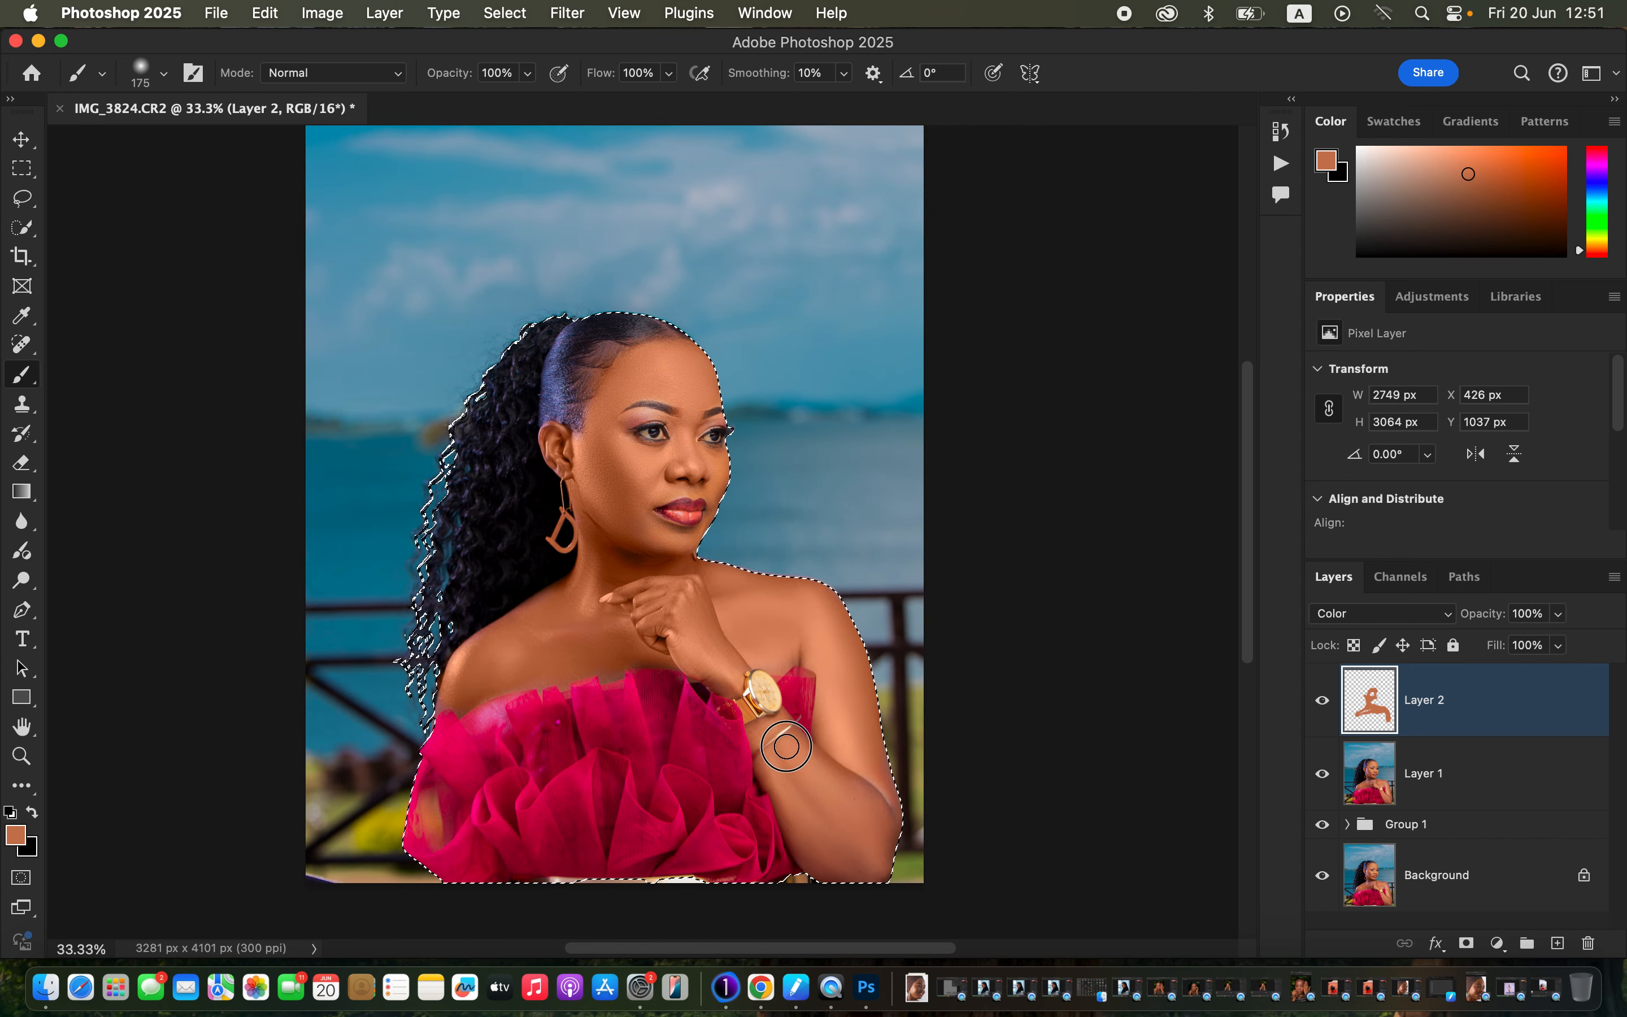
pyautogui.moveTo(797, 801)
pyautogui.mouseDown()
pyautogui.moveTo(850, 804)
pyautogui.moveTo(867, 755)
pyautogui.moveTo(873, 858)
pyautogui.moveTo(792, 804)
pyautogui.moveTo(761, 730)
pyautogui.mouseUp()
# Paint skin tone over the cheek, temple, hand and chest with a smaller brush, then review zoomed out.
pyautogui.press('super+equal')
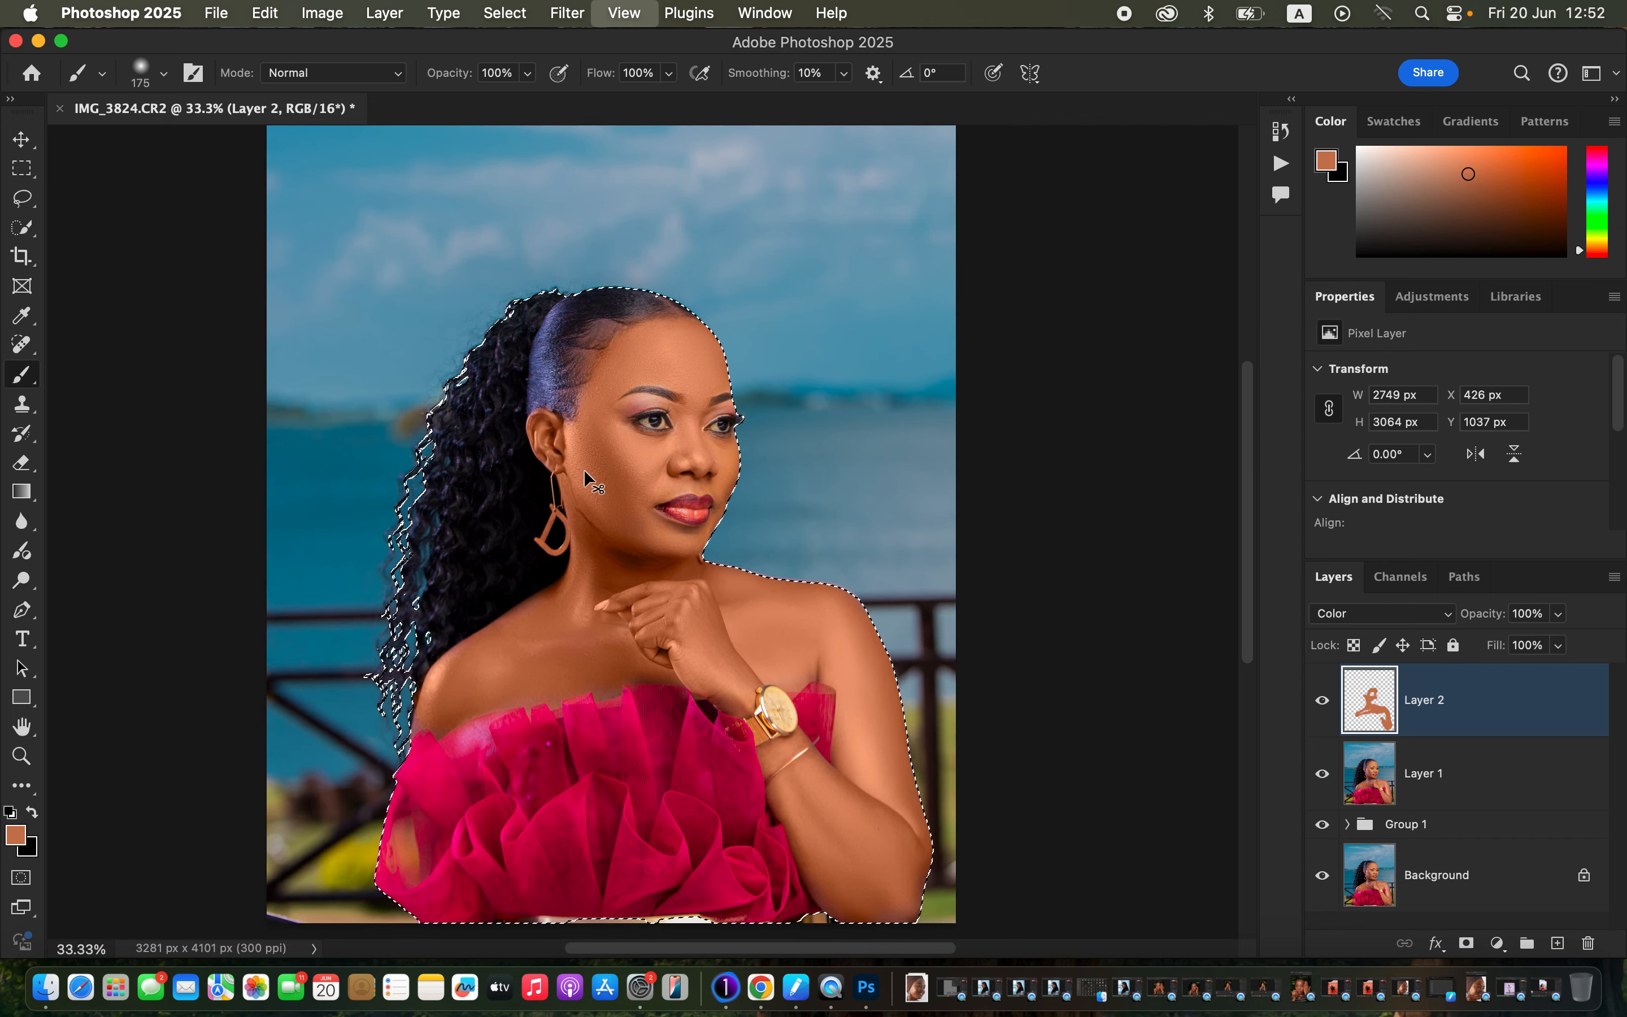
pyautogui.press('[')
pyautogui.press('[')
pyautogui.press('[')
pyautogui.press('[')
pyautogui.press('[')
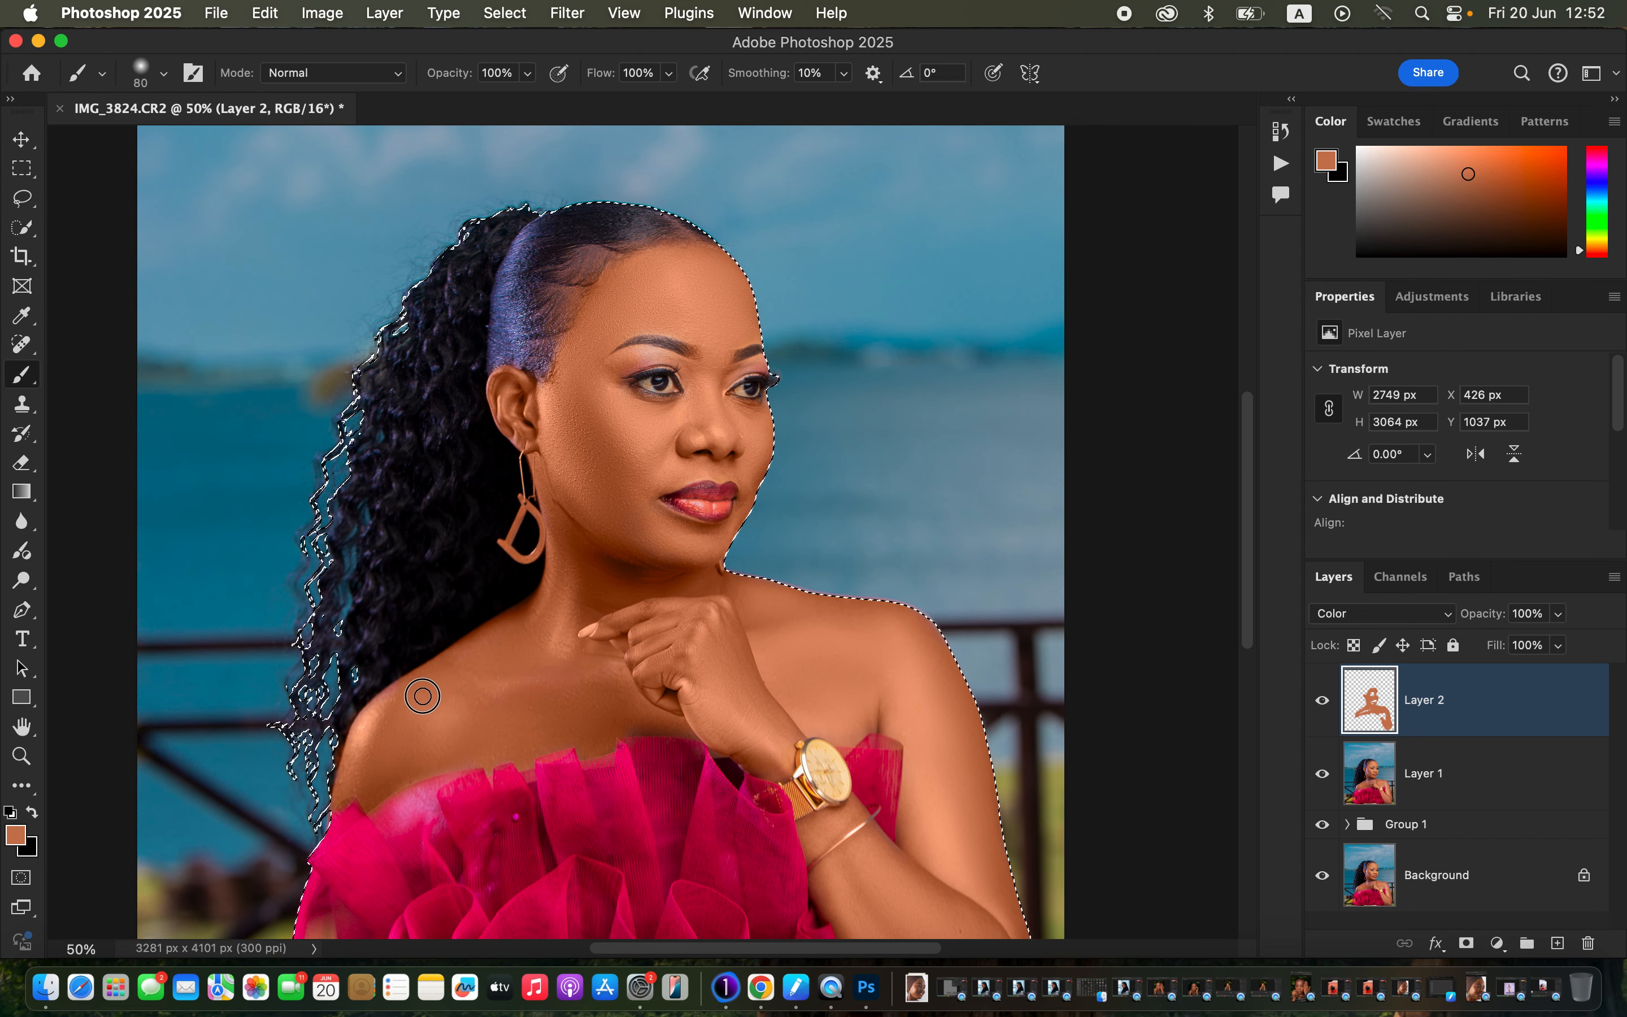
pyautogui.press('super+minus')
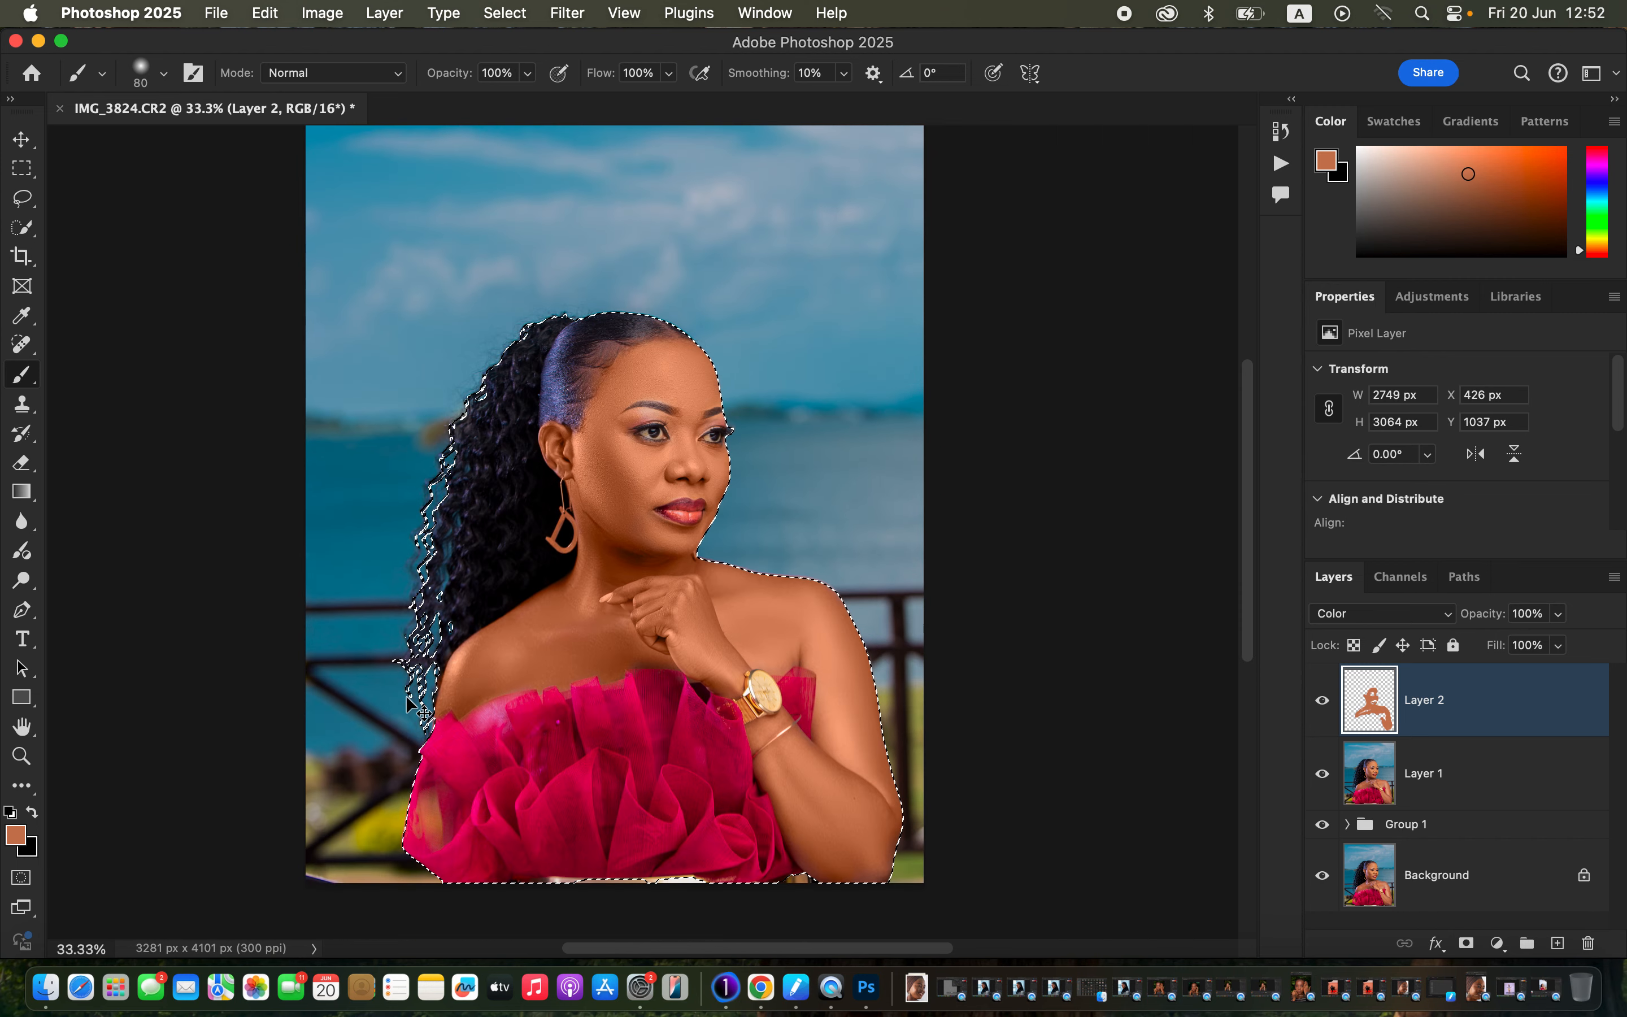
pyautogui.press('super+minus')
pyautogui.press('super+equal')
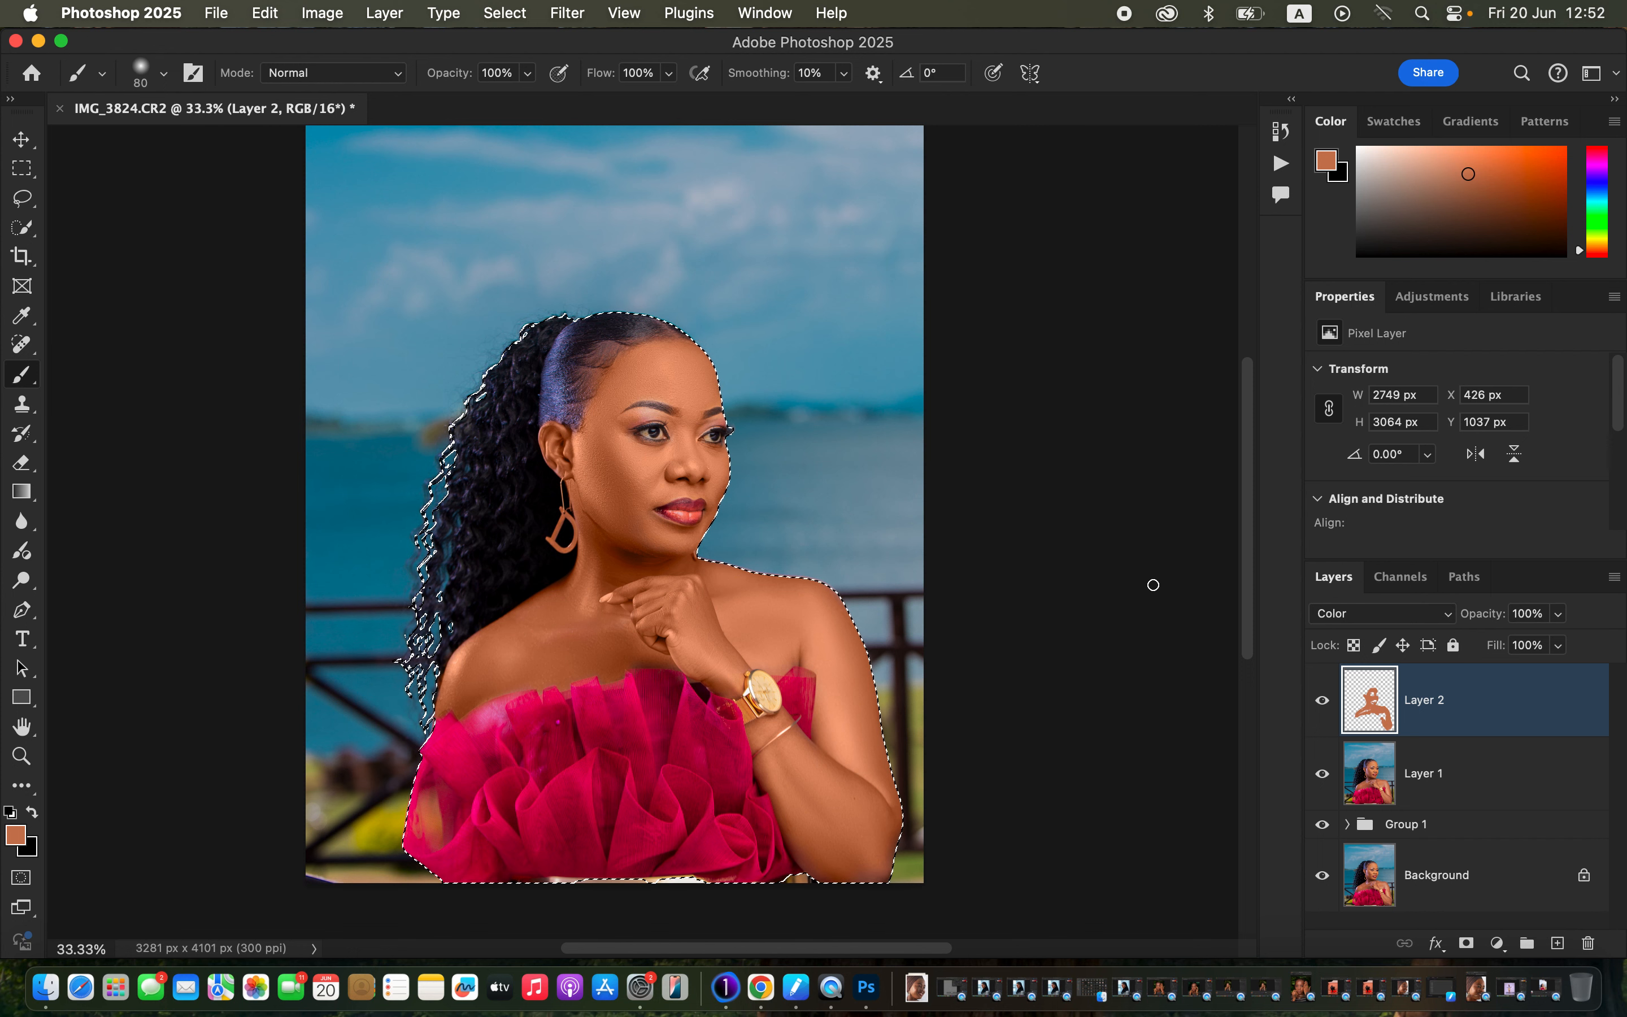
# Compare Layer 2 on and off, lower its opacity to 74%, and deselect the subject.
pyautogui.click(1322, 711)
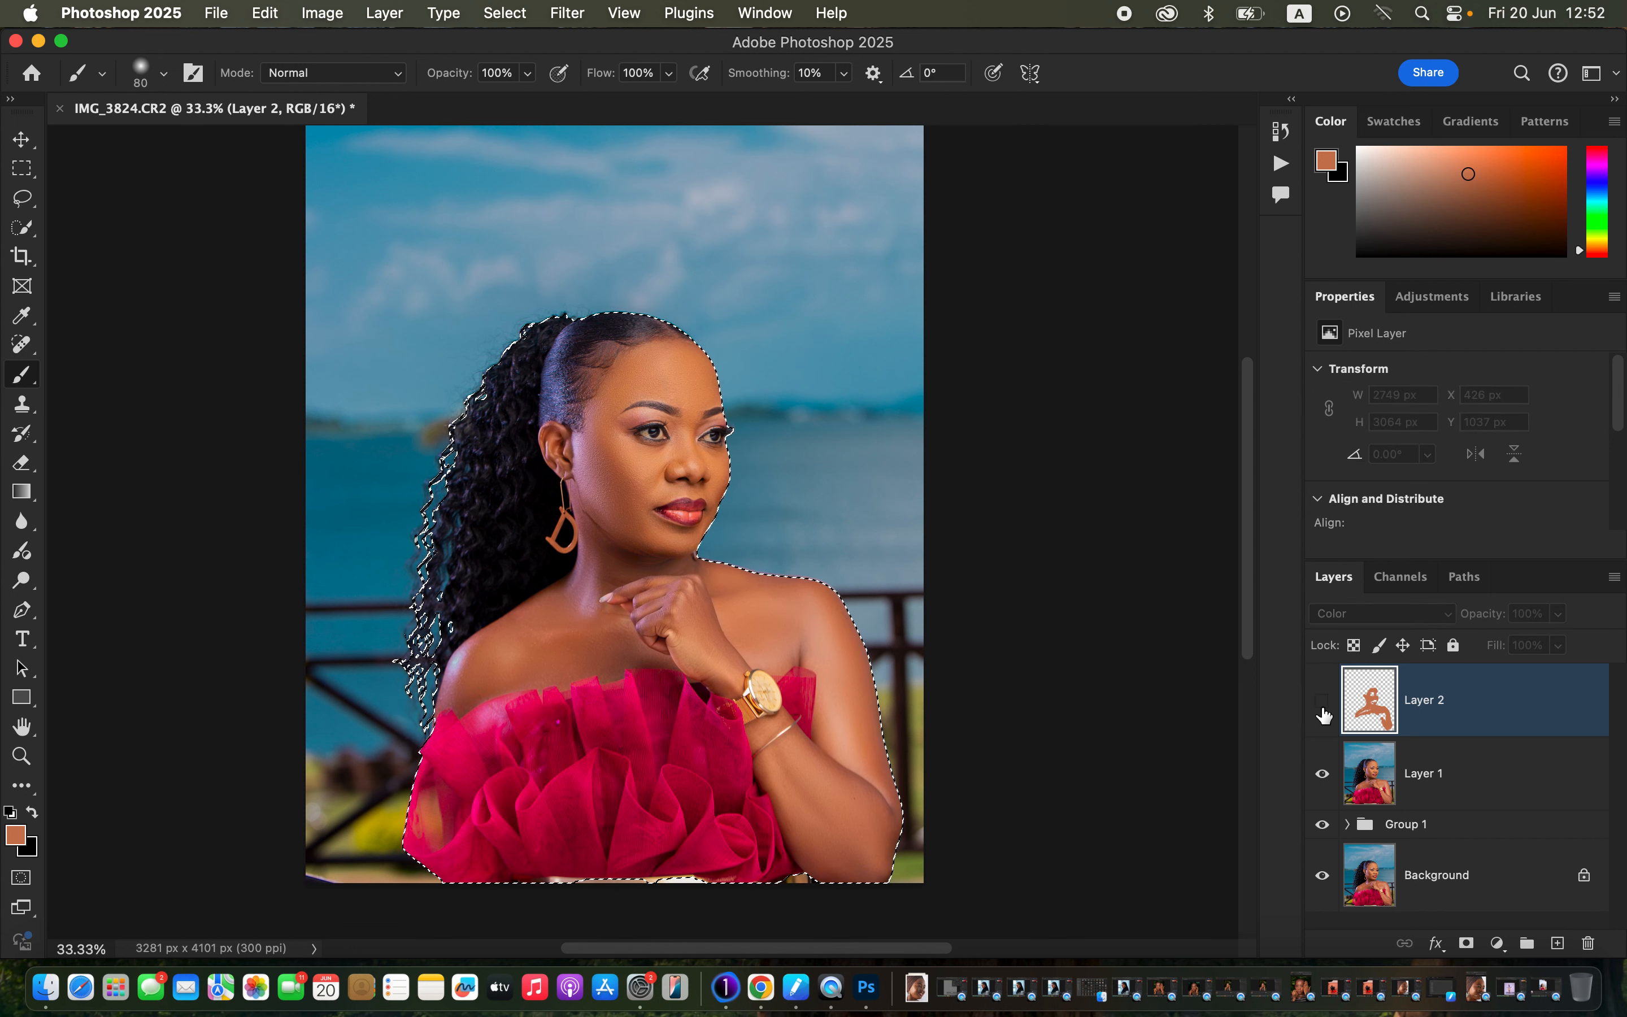
pyautogui.click(1322, 712)
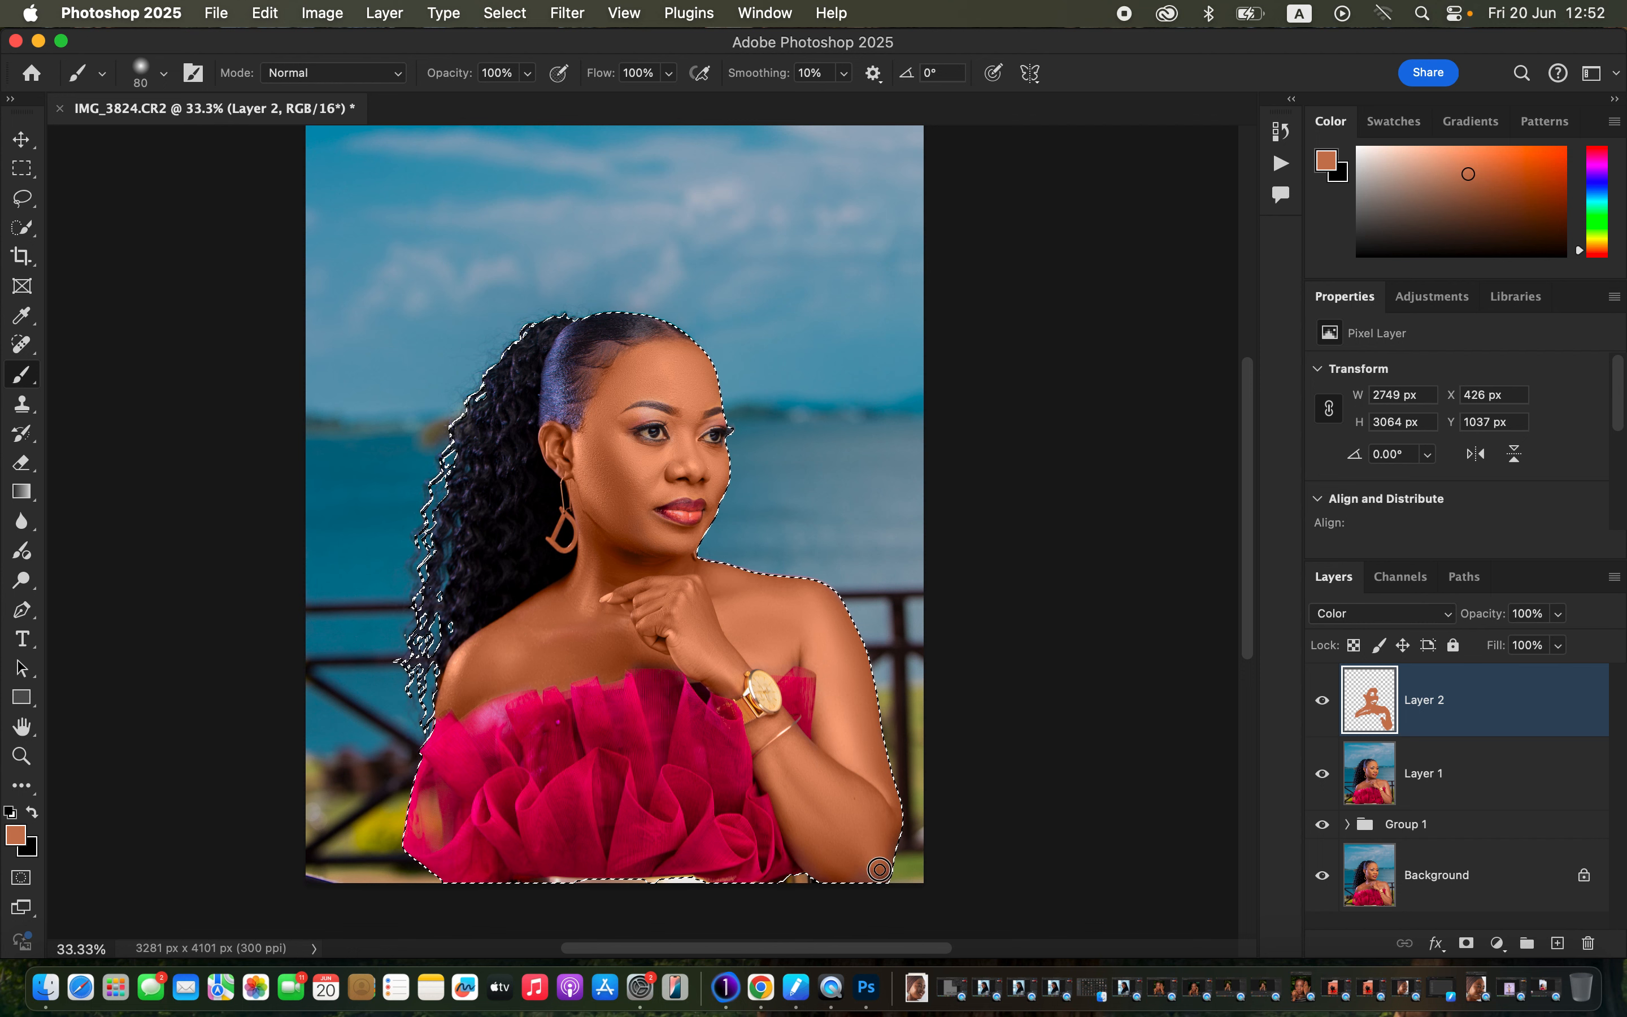
pyautogui.click(1558, 613)
pyautogui.moveTo(1558, 639)
pyautogui.mouseDown()
pyautogui.moveTo(1530, 642)
pyautogui.moveTo(1540, 651)
pyautogui.mouseUp()
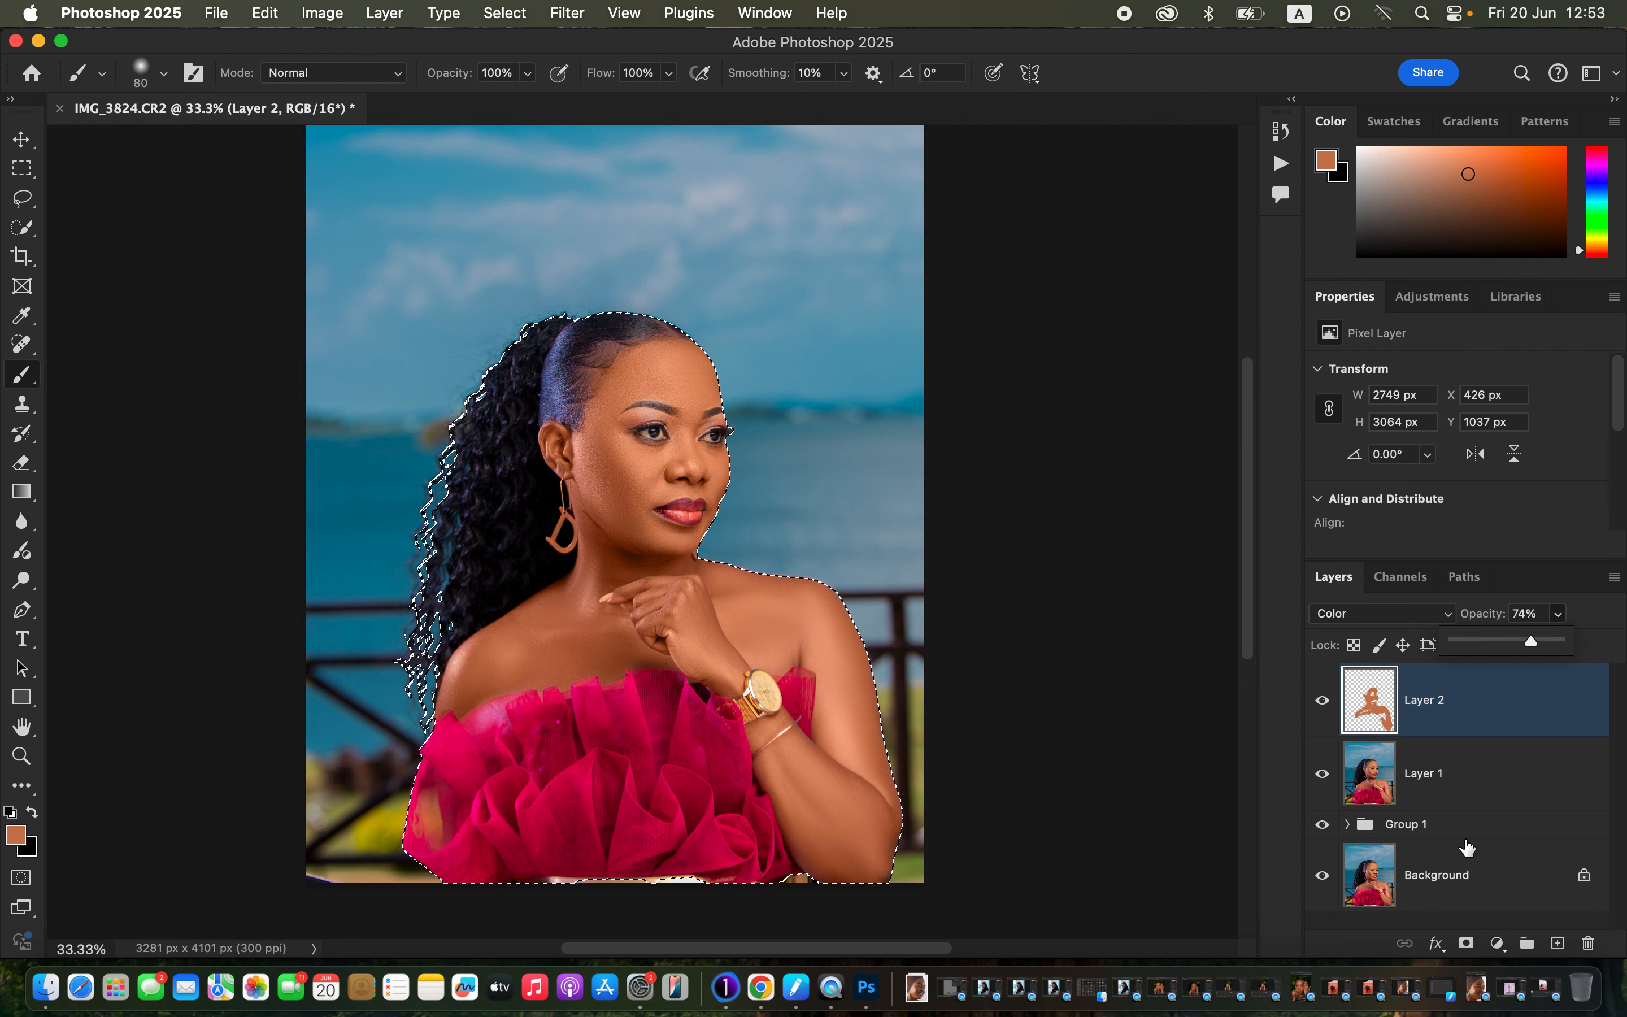
pyautogui.press('super+d')
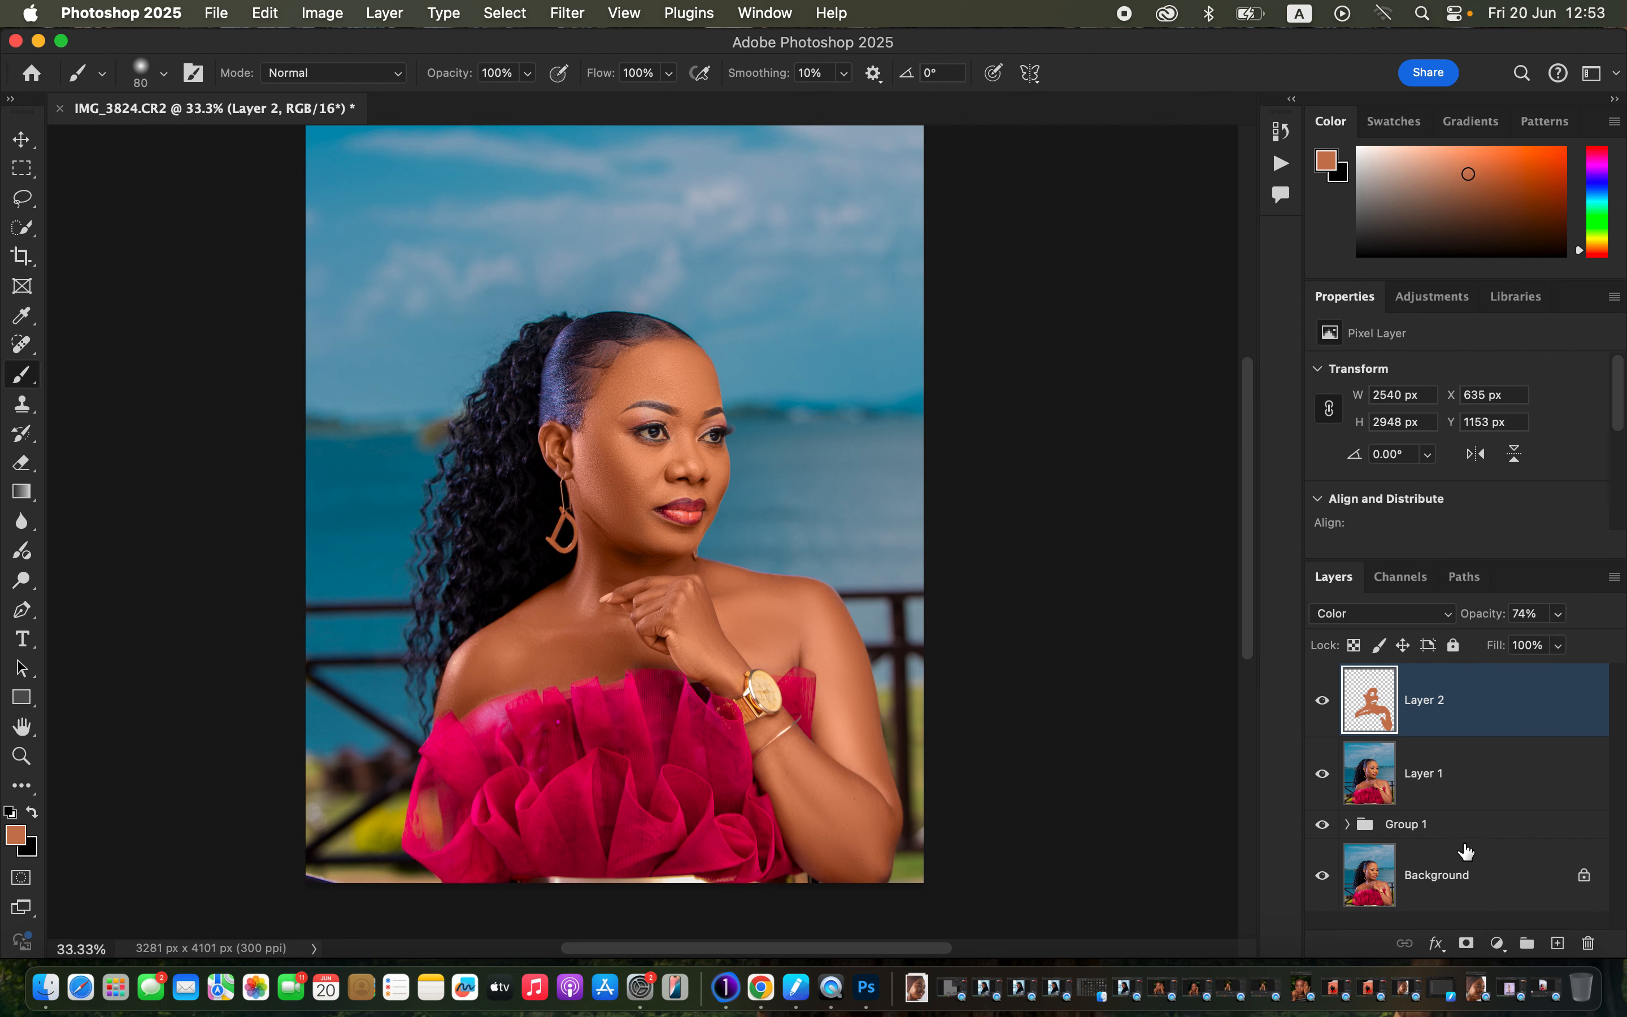
pyautogui.click(1496, 945)
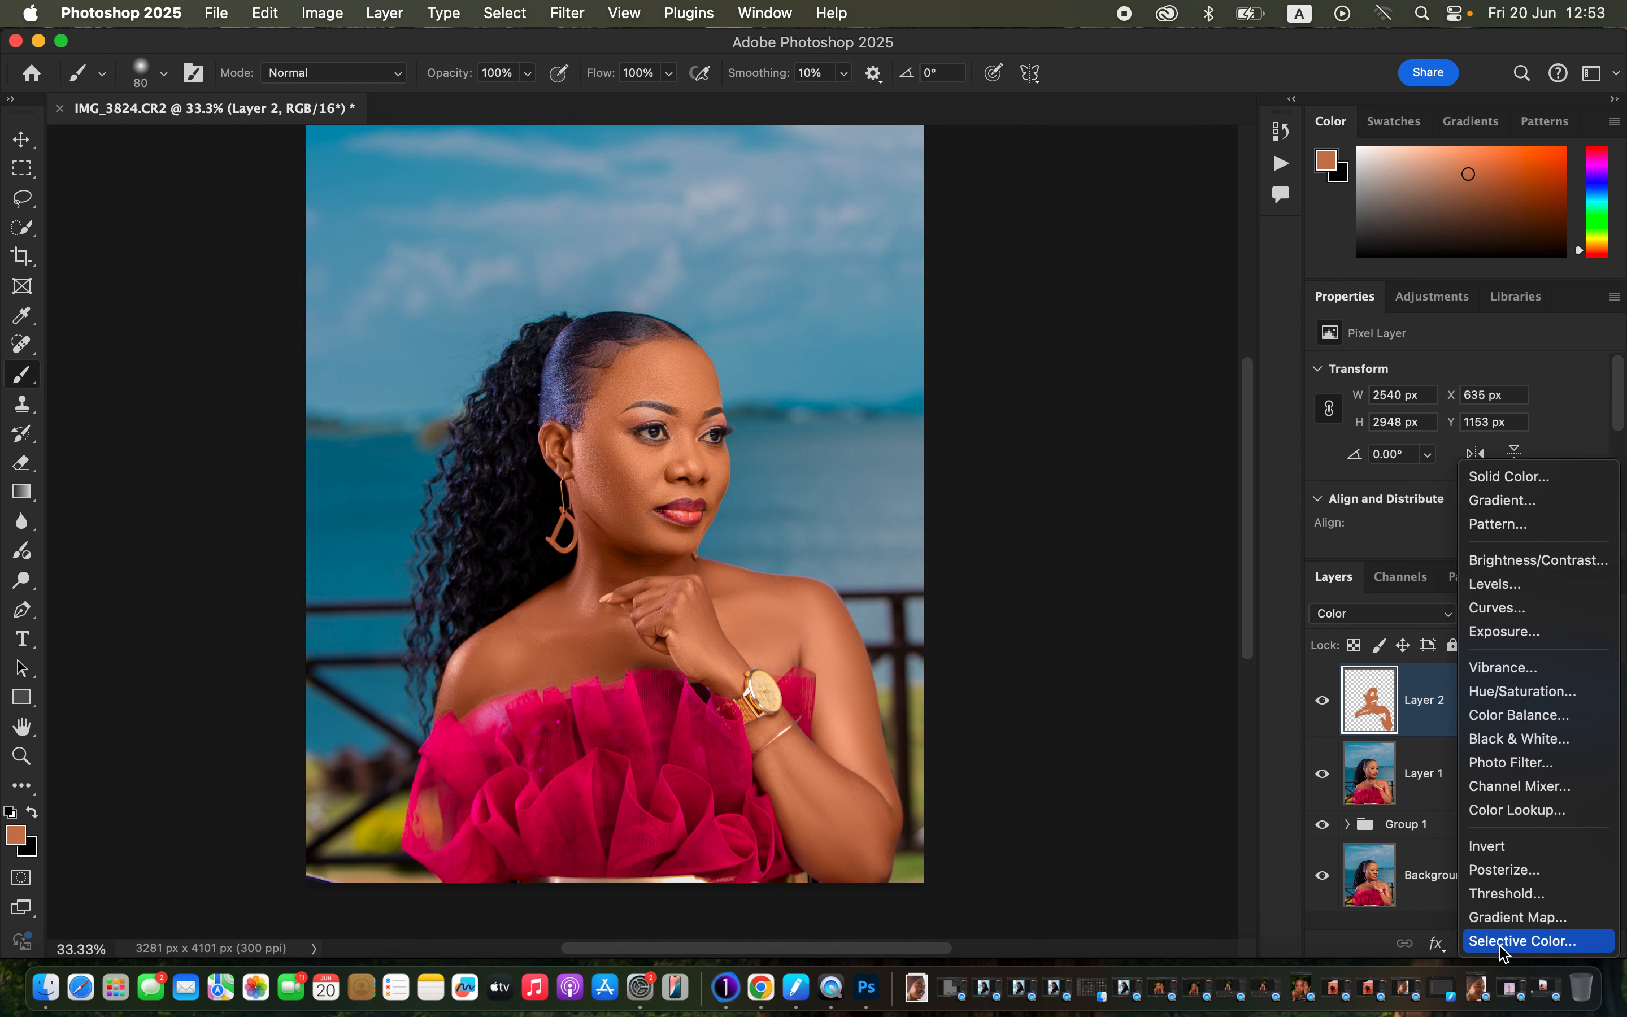
# Add a Hue/Saturation layer on Reds with Hue +1 and Lightness -3, then compare it on and off.
pyautogui.click(1546, 693)
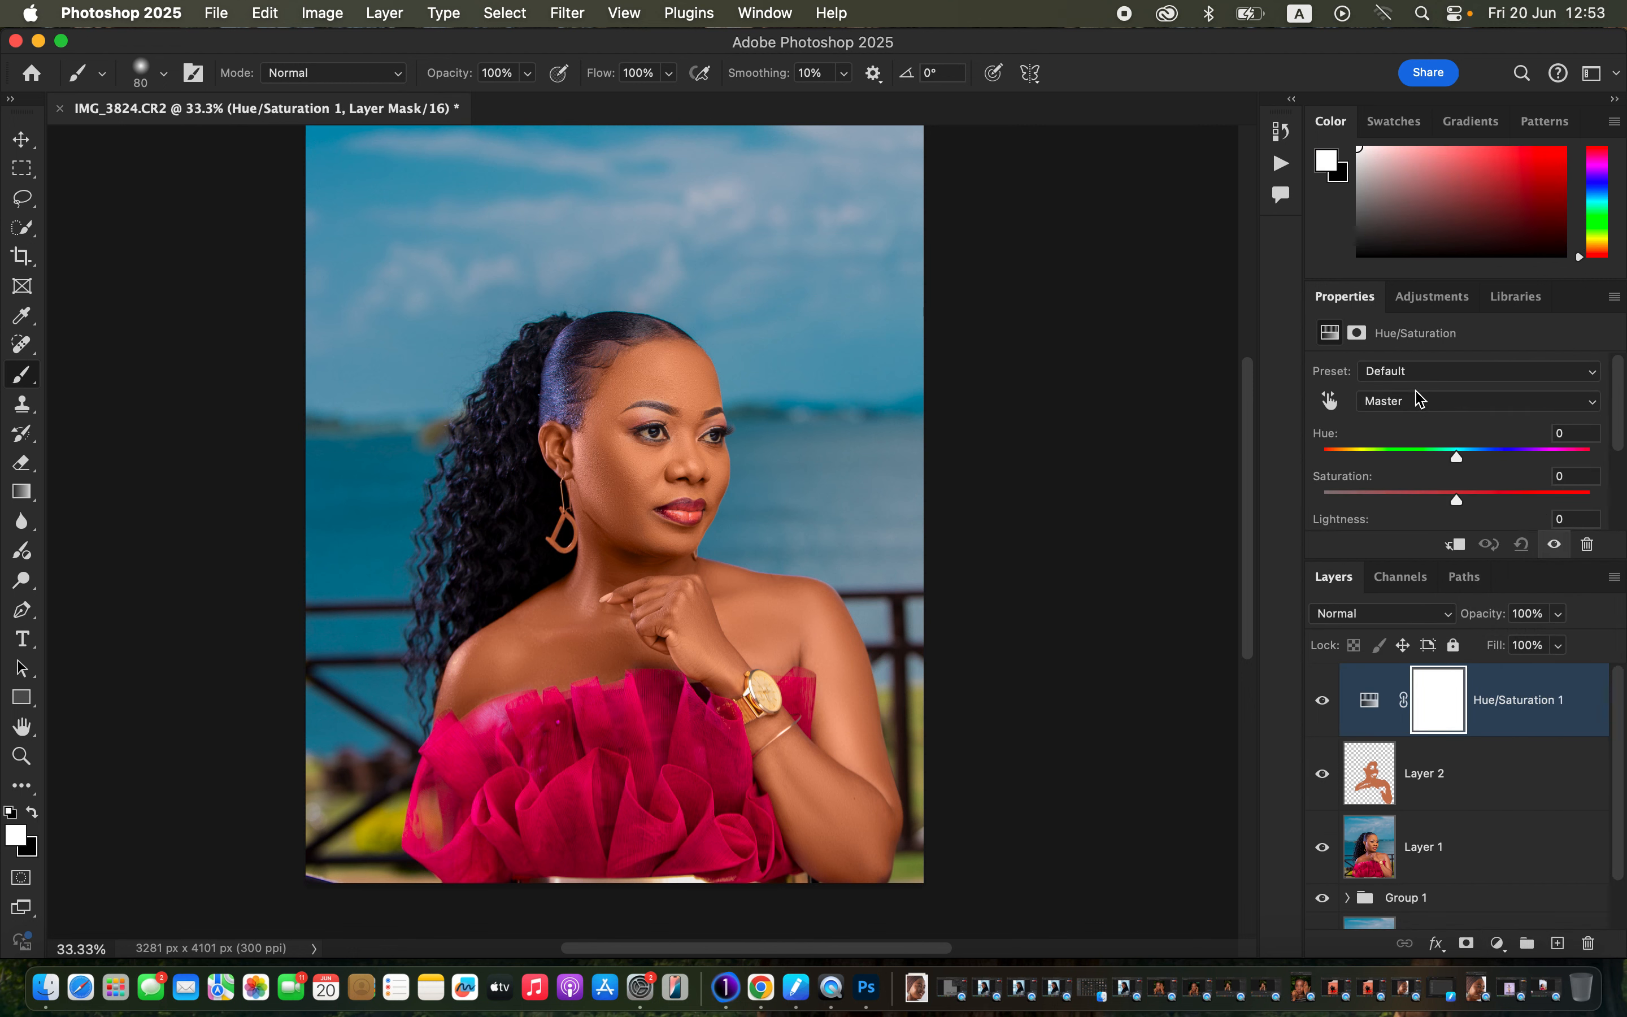
pyautogui.click(1430, 408)
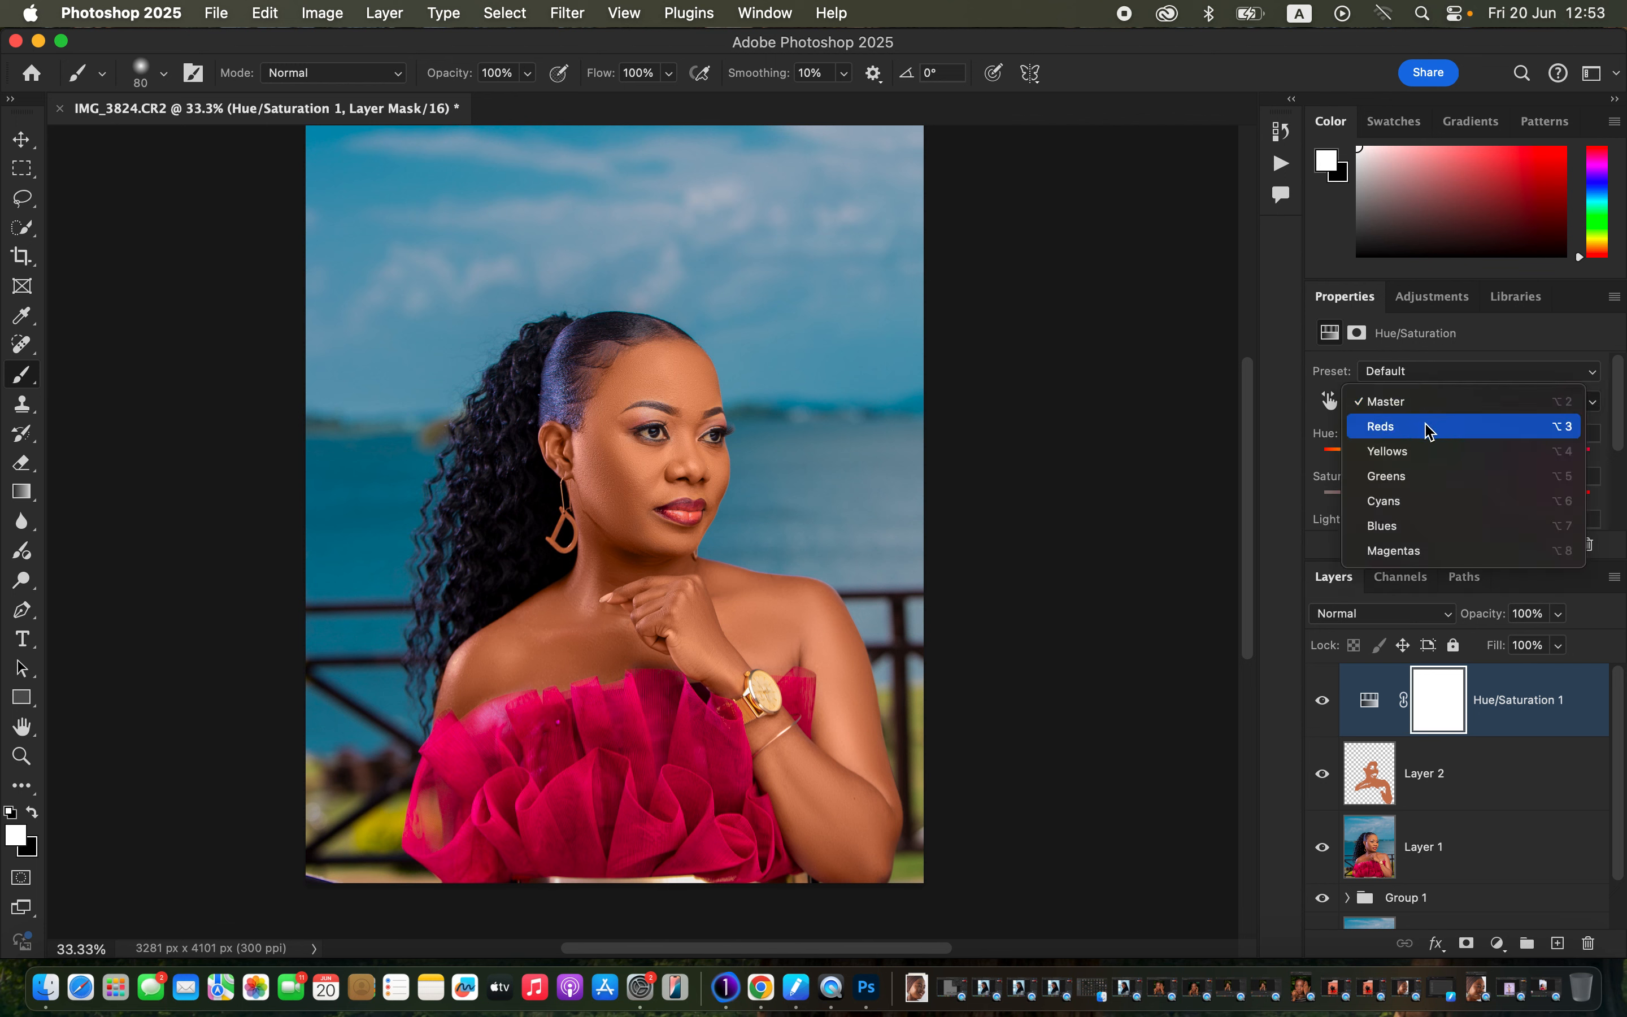
pyautogui.click(1429, 427)
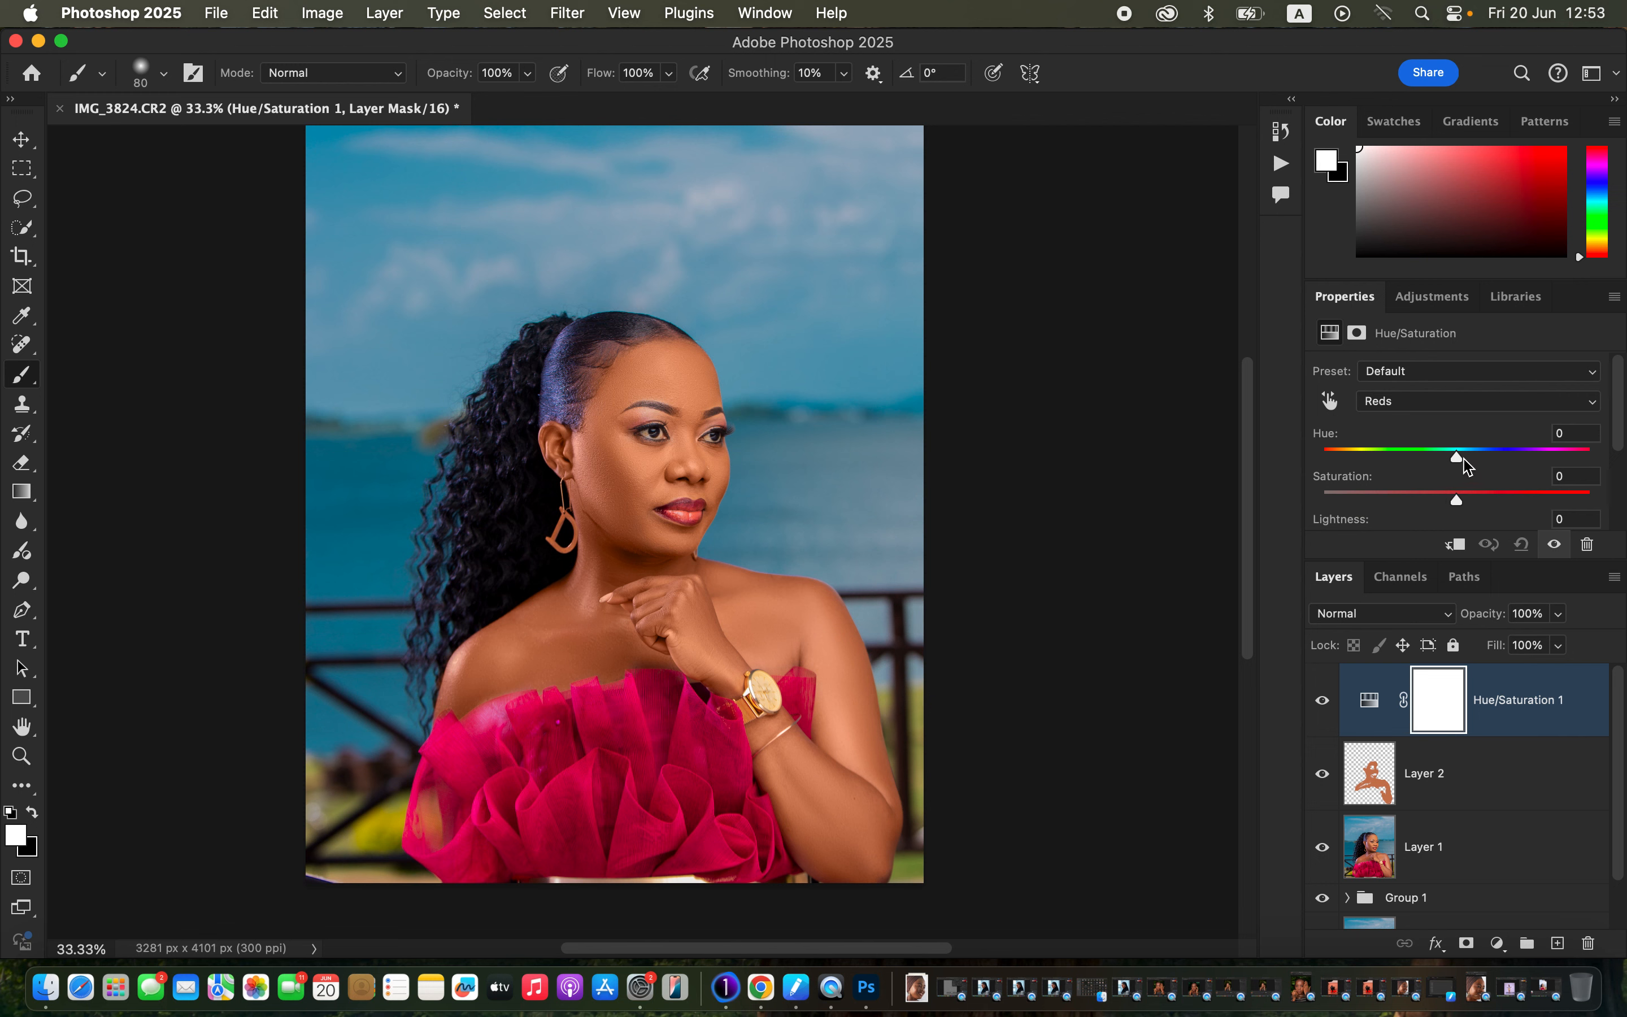
pyautogui.moveTo(1461, 456); pyautogui.dragTo(1465, 459)
pyautogui.scroll(-2, 1622, 417)
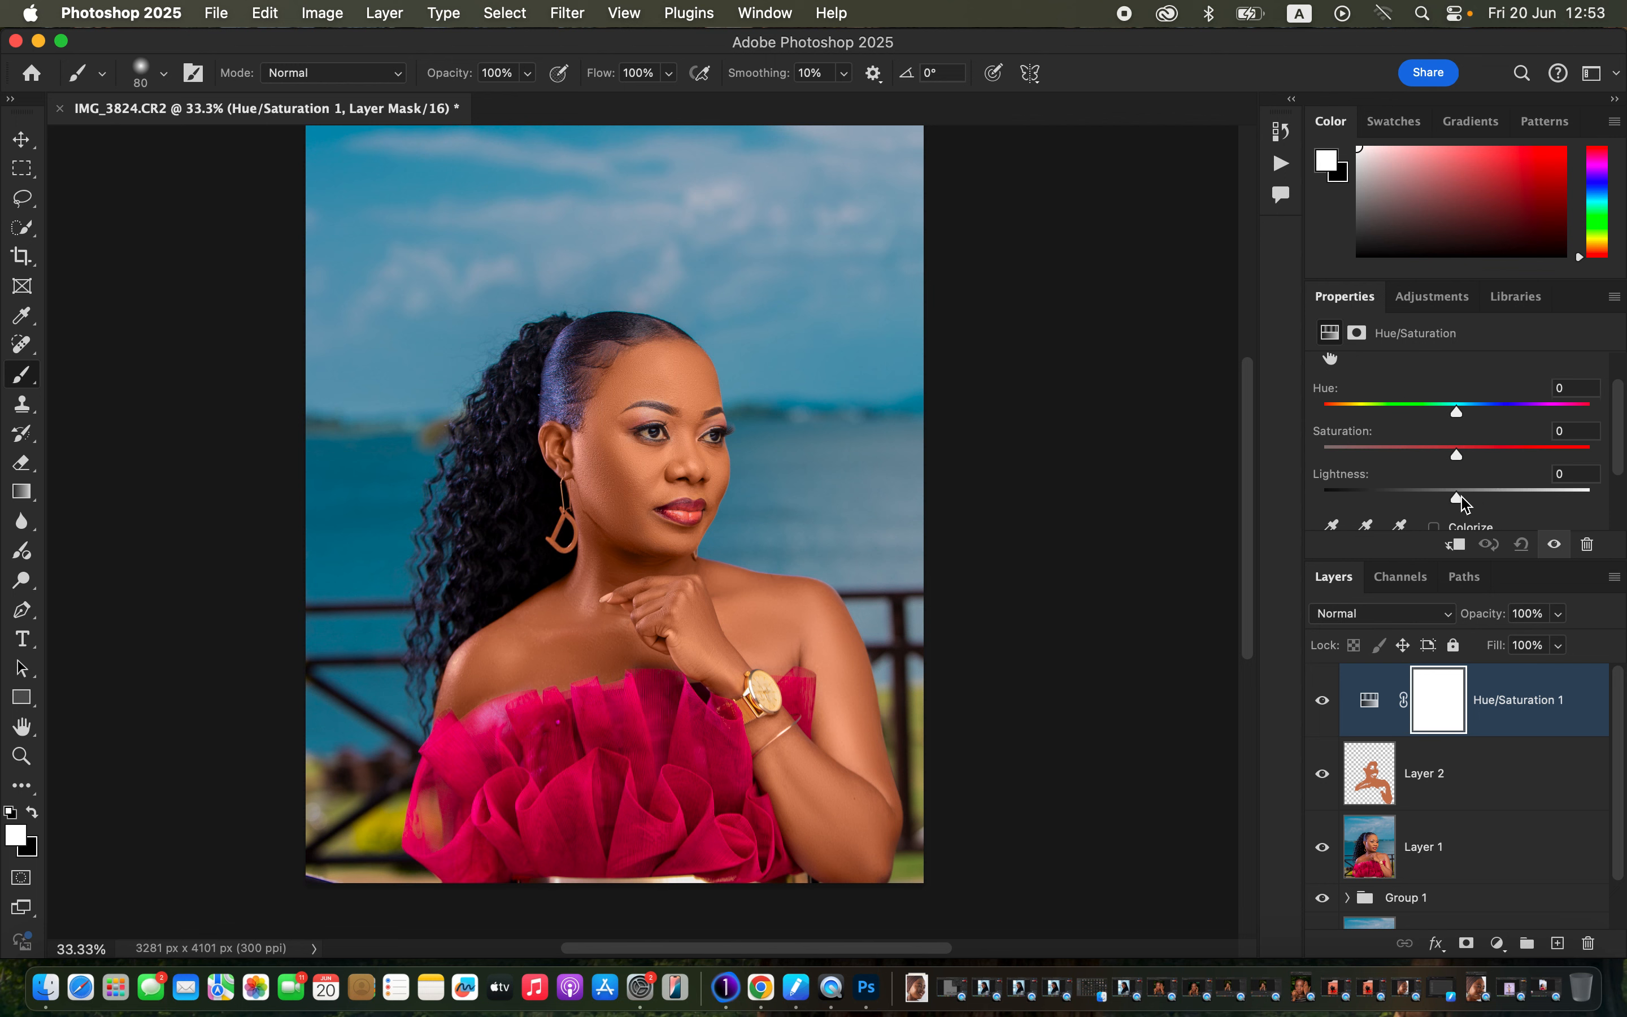
pyautogui.moveTo(1457, 494); pyautogui.dragTo(1453, 494)
pyautogui.moveTo(1459, 417); pyautogui.dragTo(1461, 417)
pyautogui.click(1320, 709)
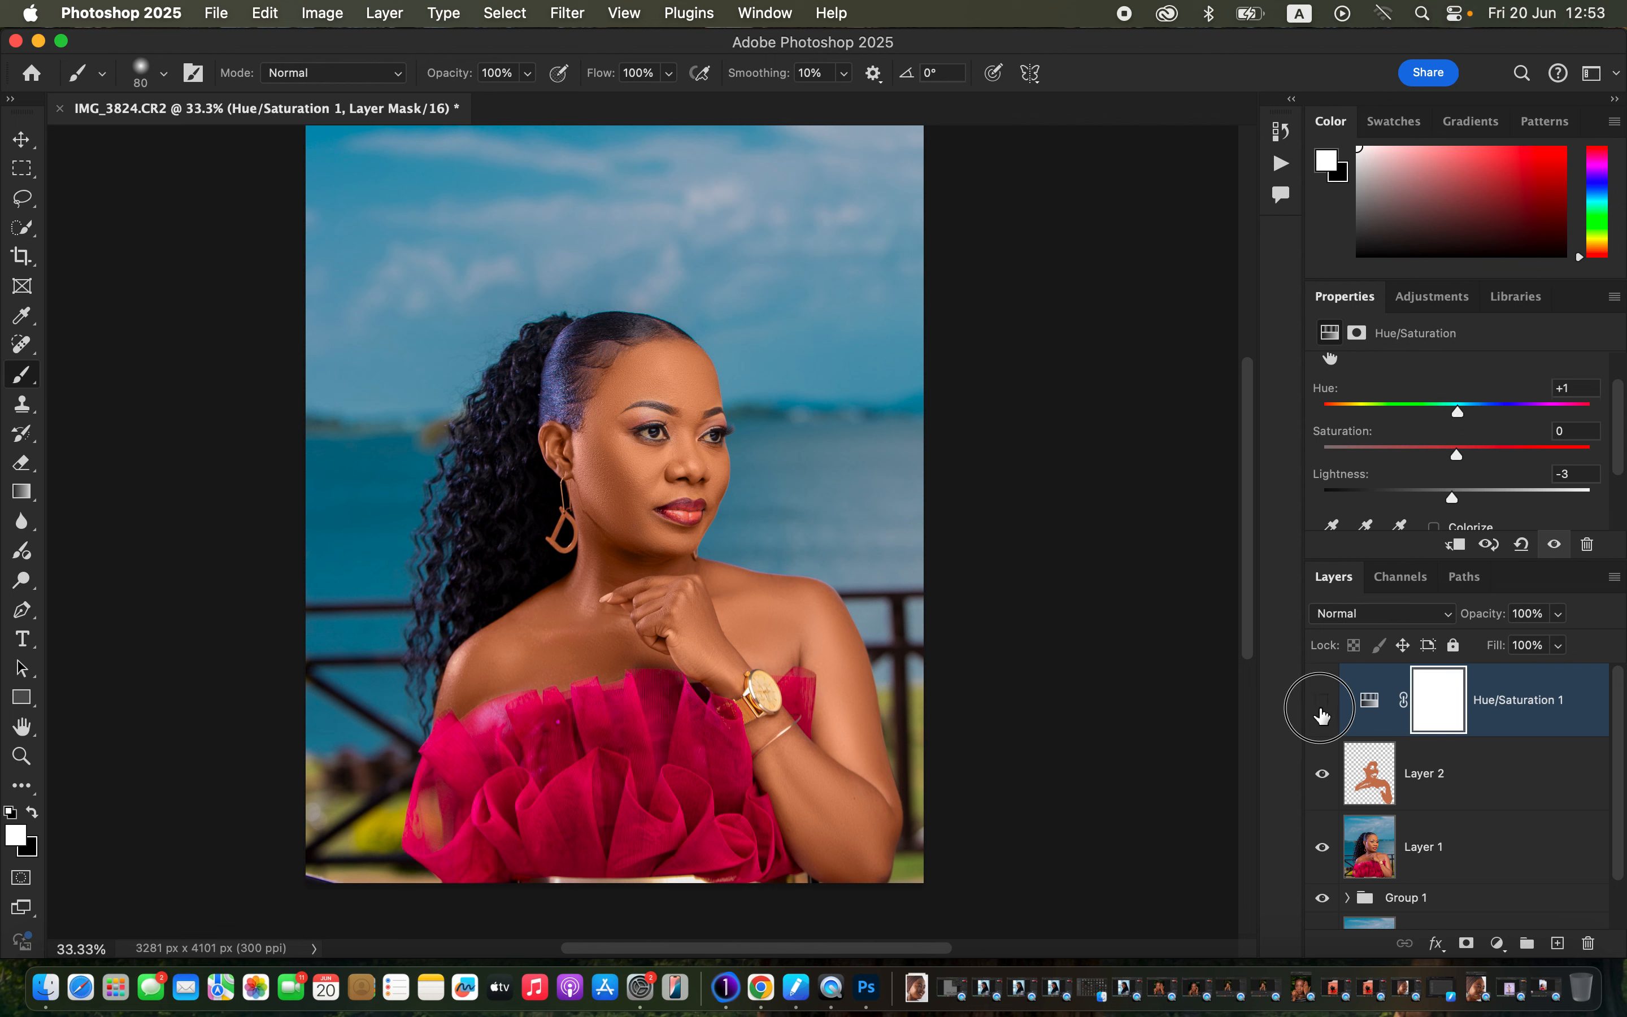
pyautogui.click(1321, 709)
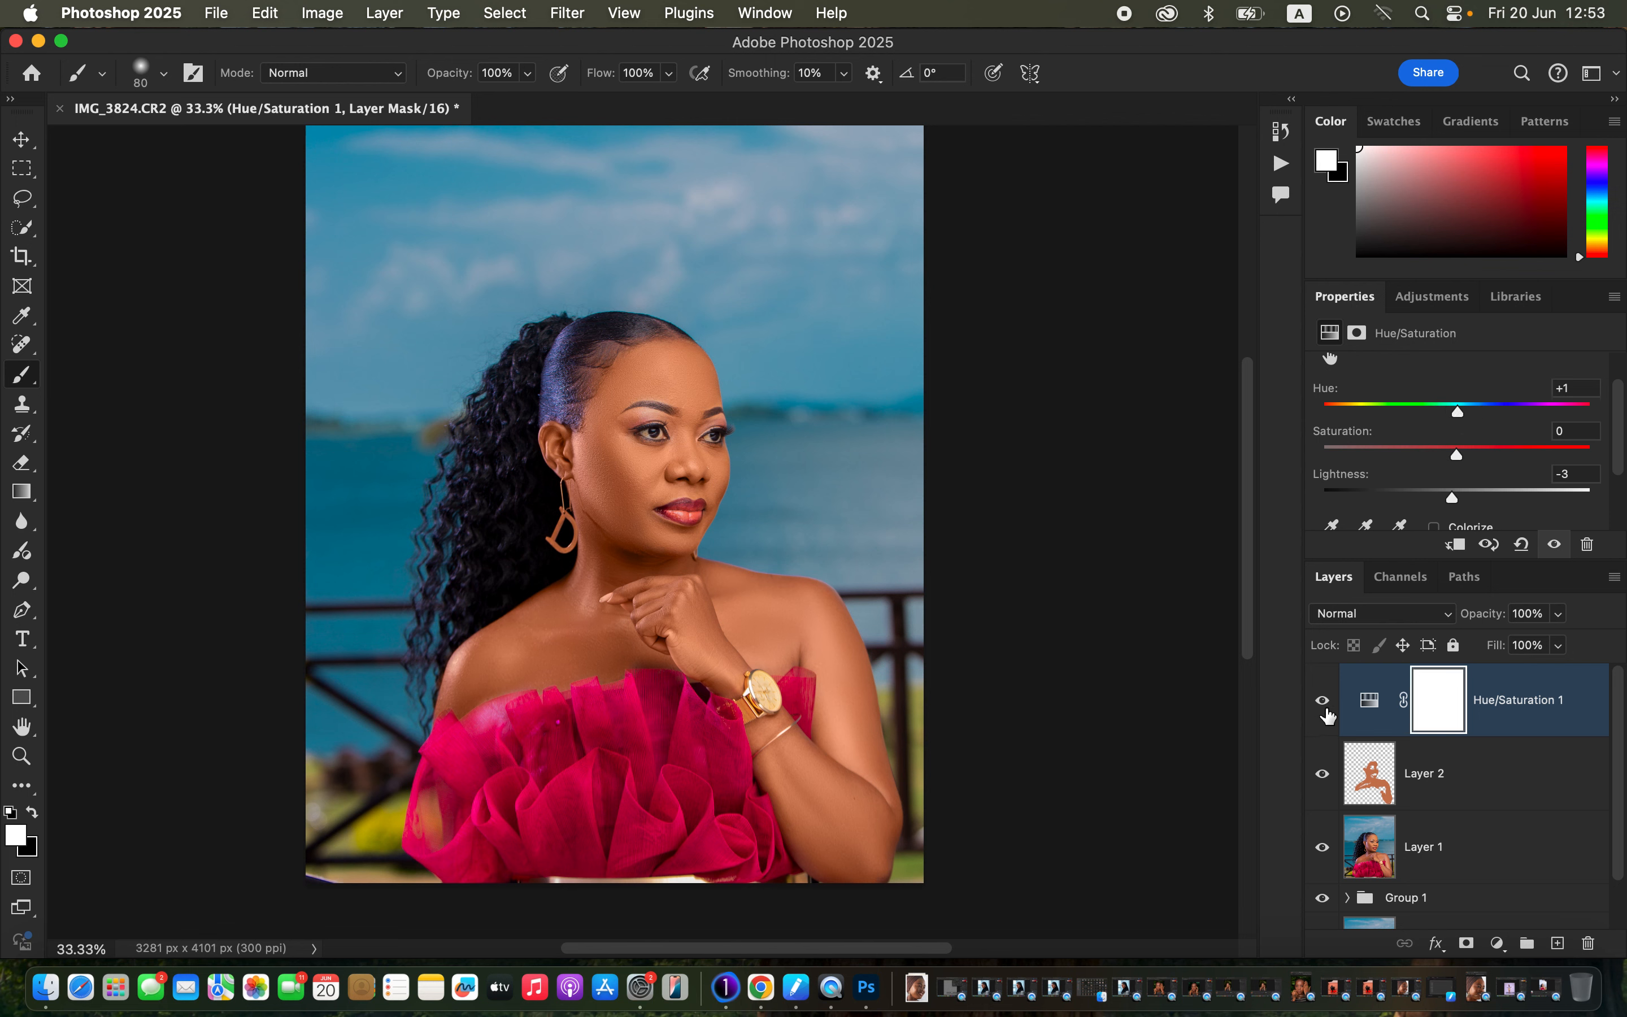
pyautogui.click(1497, 943)
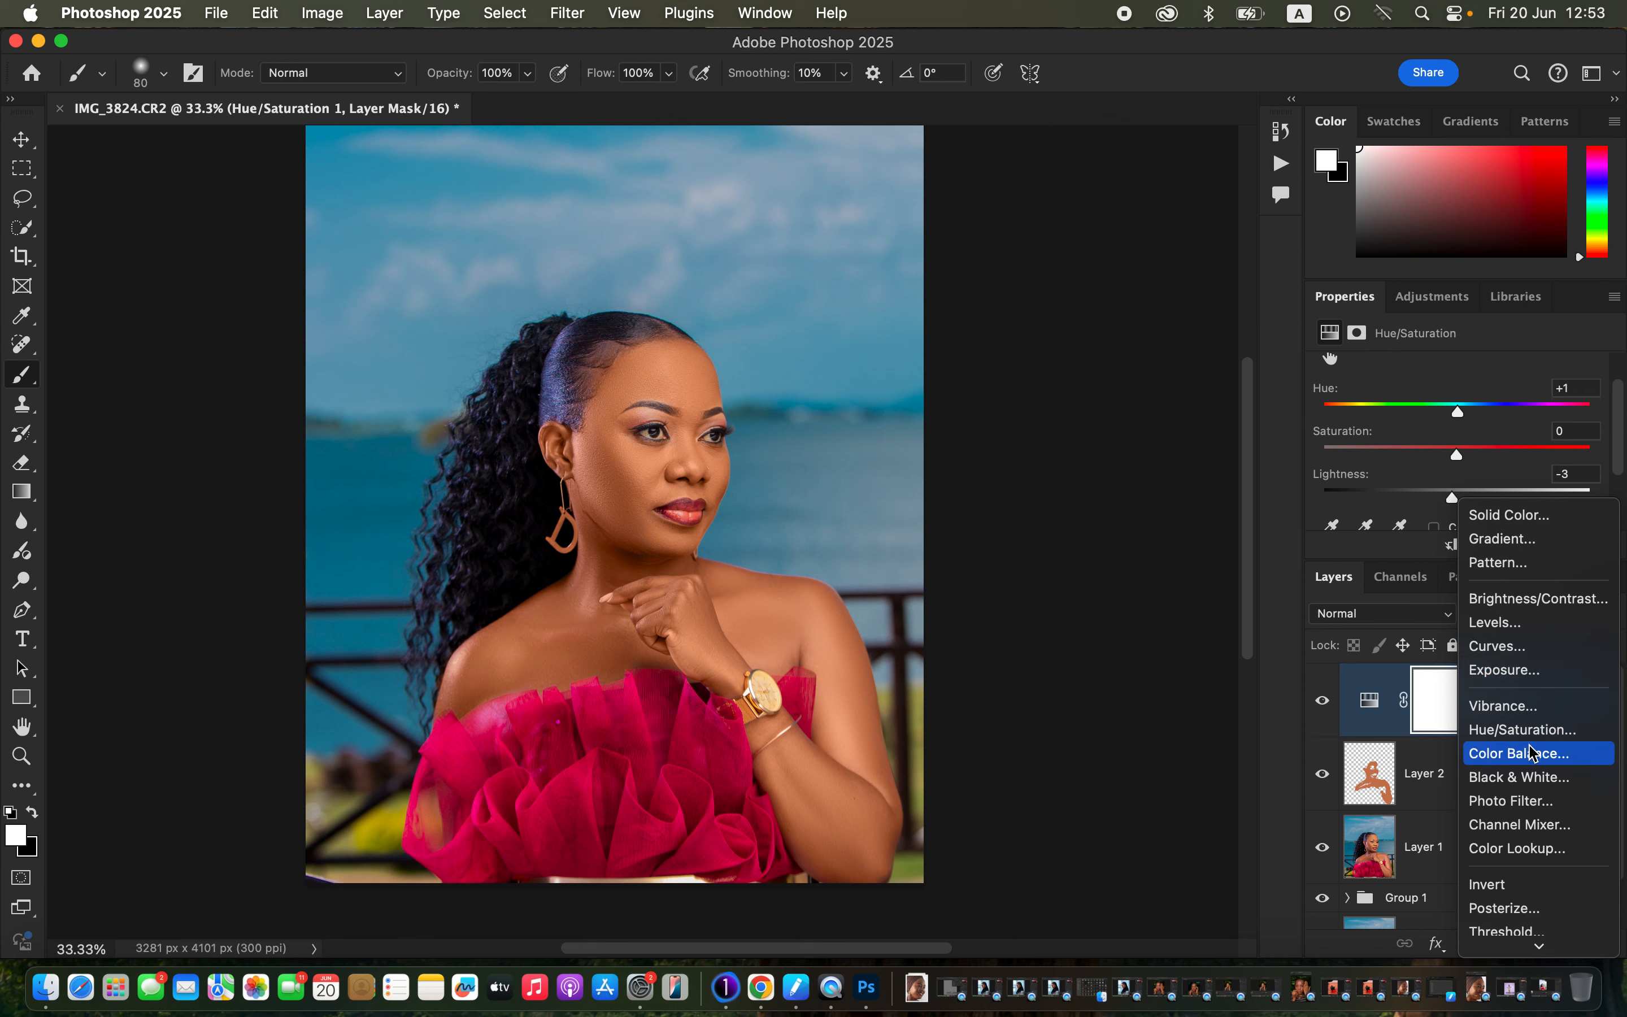
# Add a Black & White layer set to Multiply at 7% opacity, then a Levels adjustment above it.
pyautogui.click(1538, 779)
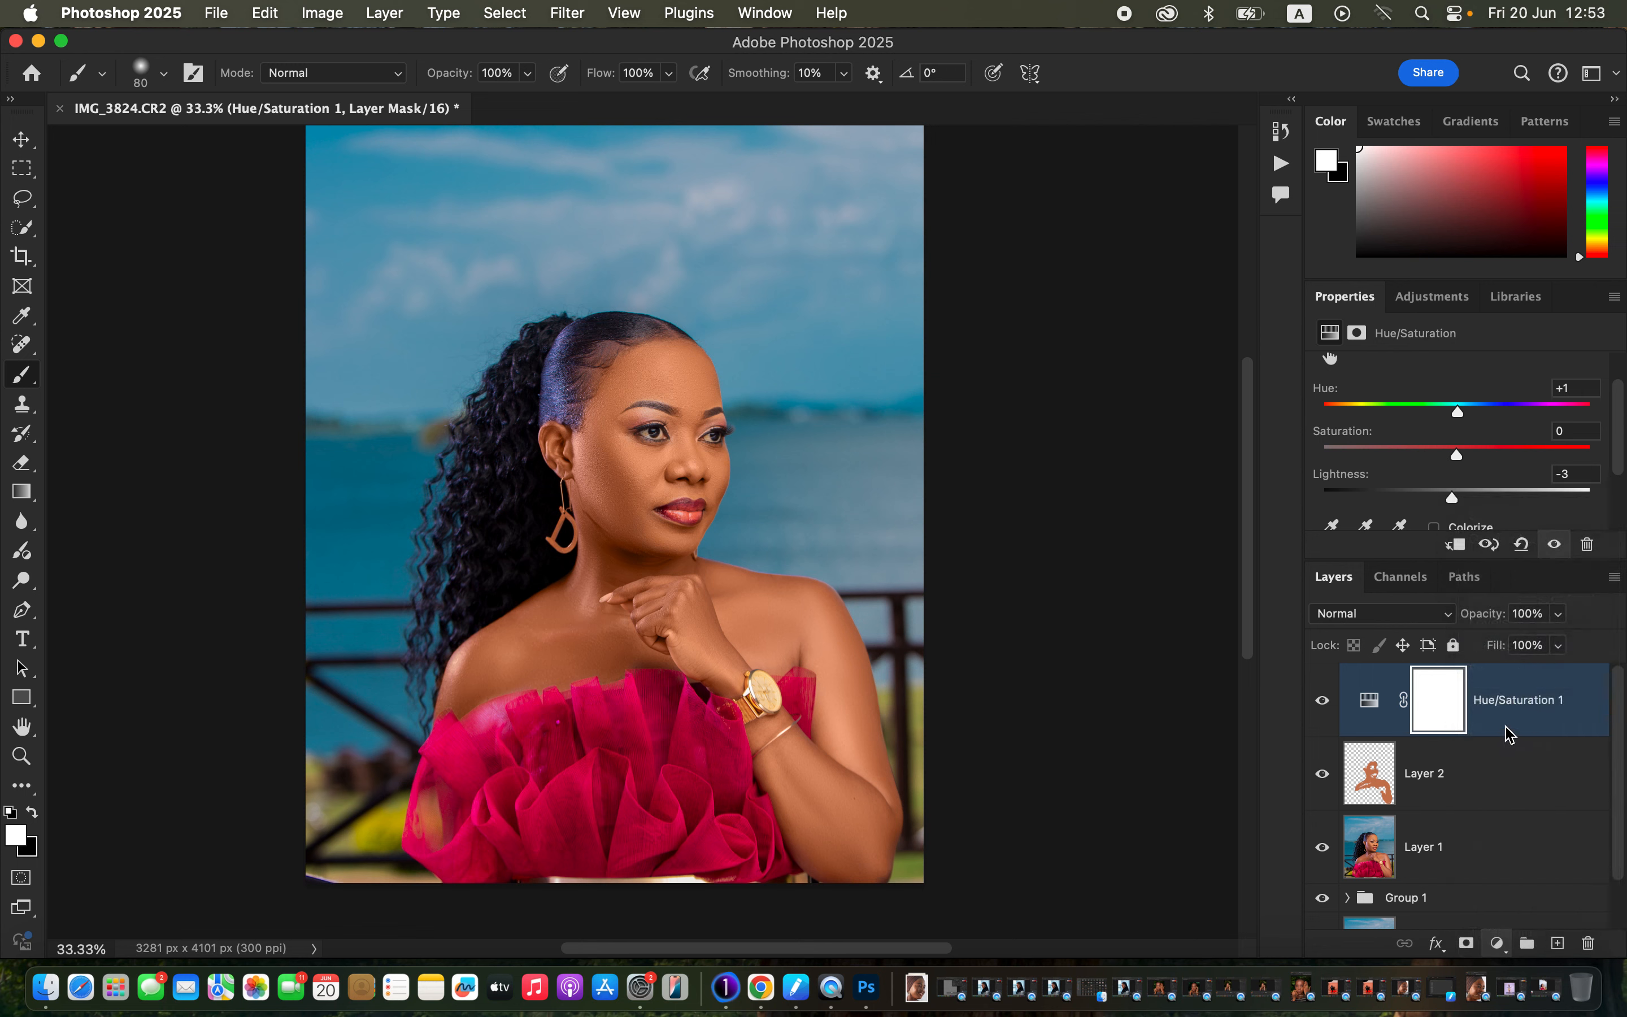
pyautogui.click(1426, 614)
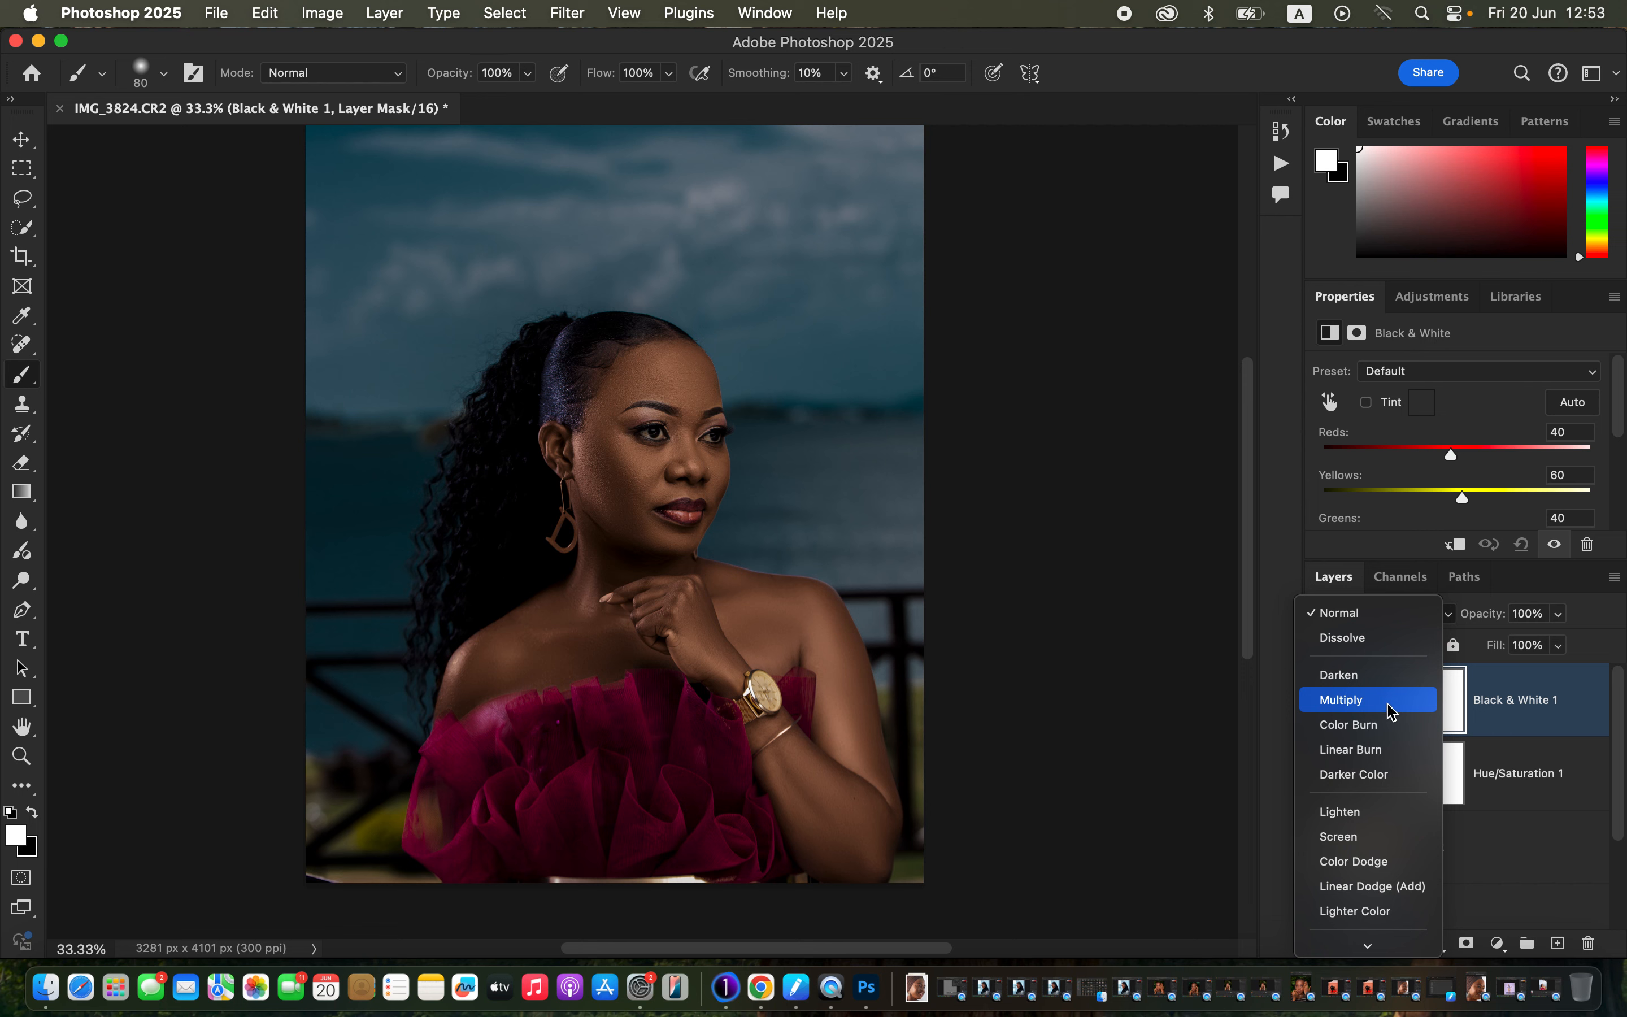
pyautogui.click(1391, 712)
pyautogui.moveTo(1559, 613); pyautogui.dragTo(1468, 646)
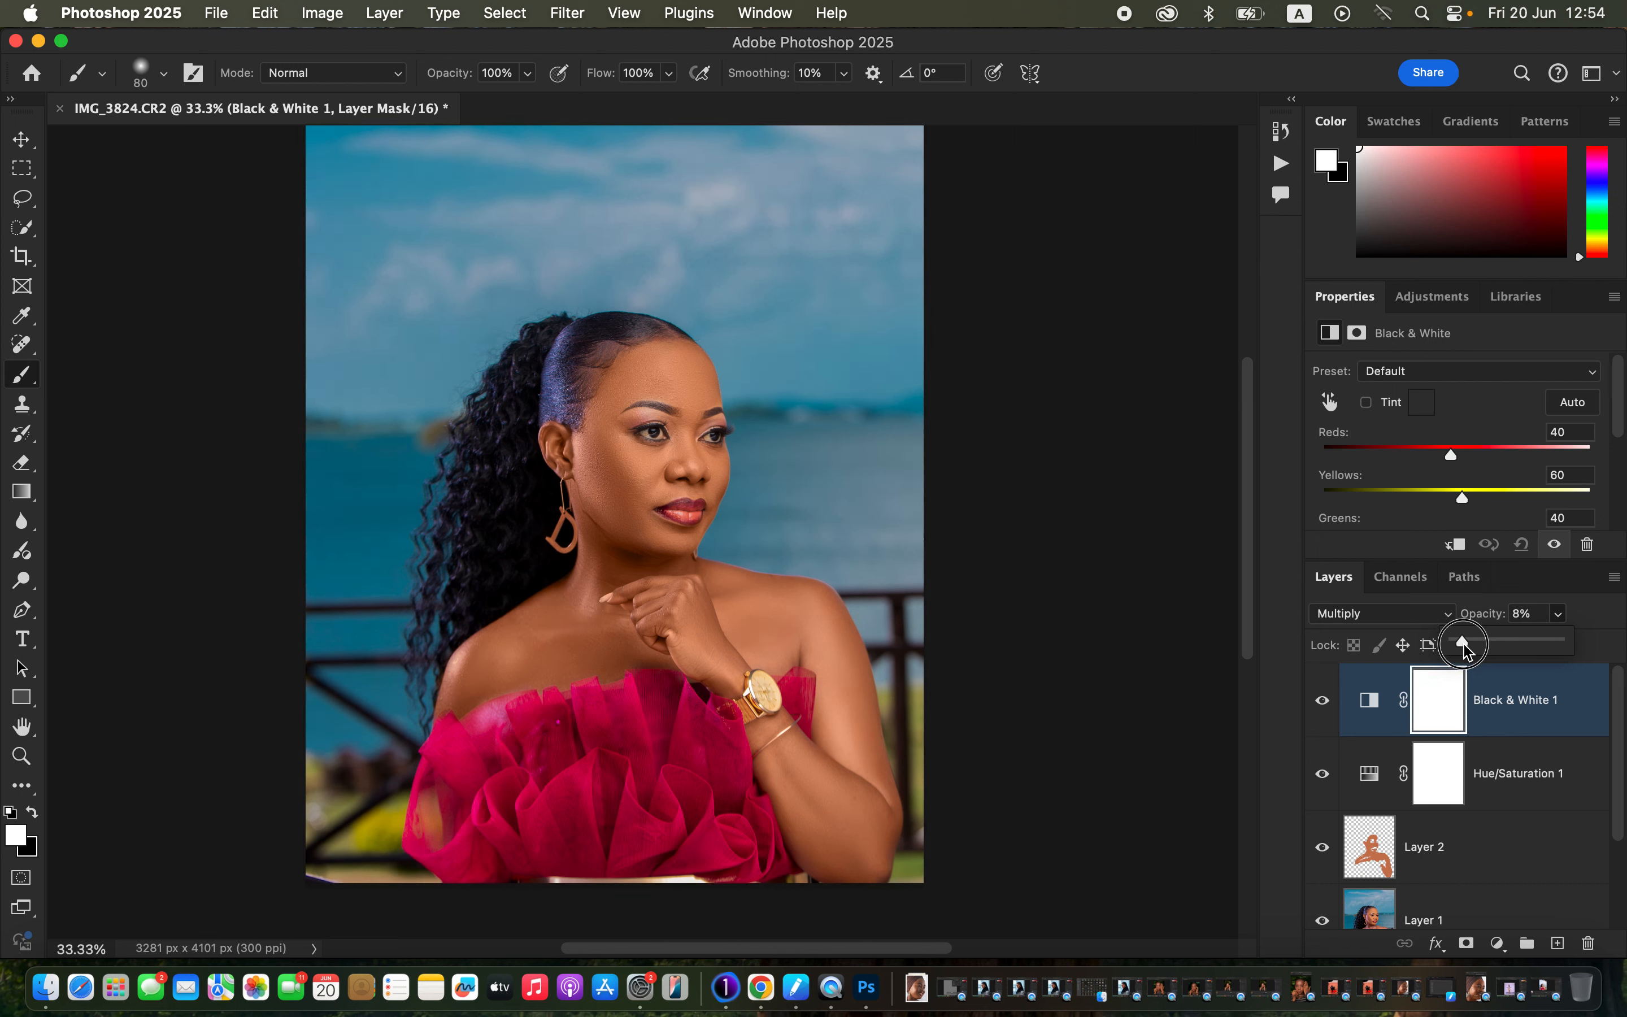
pyautogui.moveTo(1464, 644); pyautogui.dragTo(1462, 648)
pyautogui.click(1497, 945)
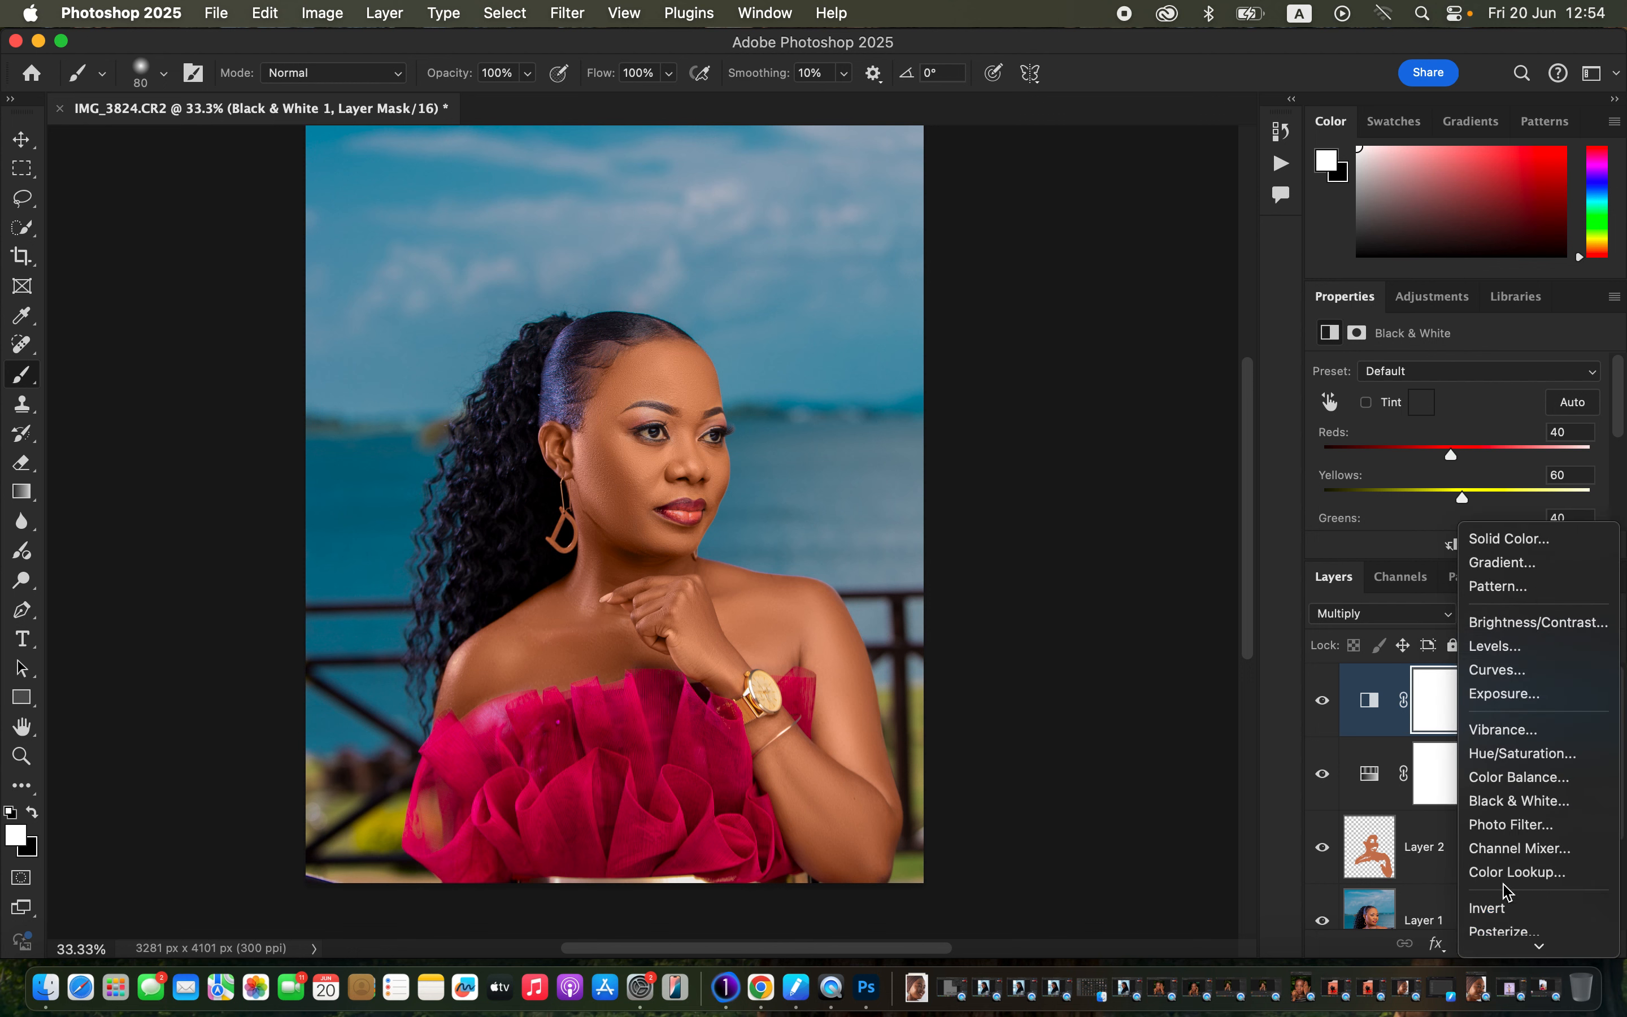
pyautogui.click(1503, 646)
# Set the Levels input black point to 2 and white point to 241, then compare on and off.
pyautogui.moveTo(1619, 456); pyautogui.dragTo(1559, 496)
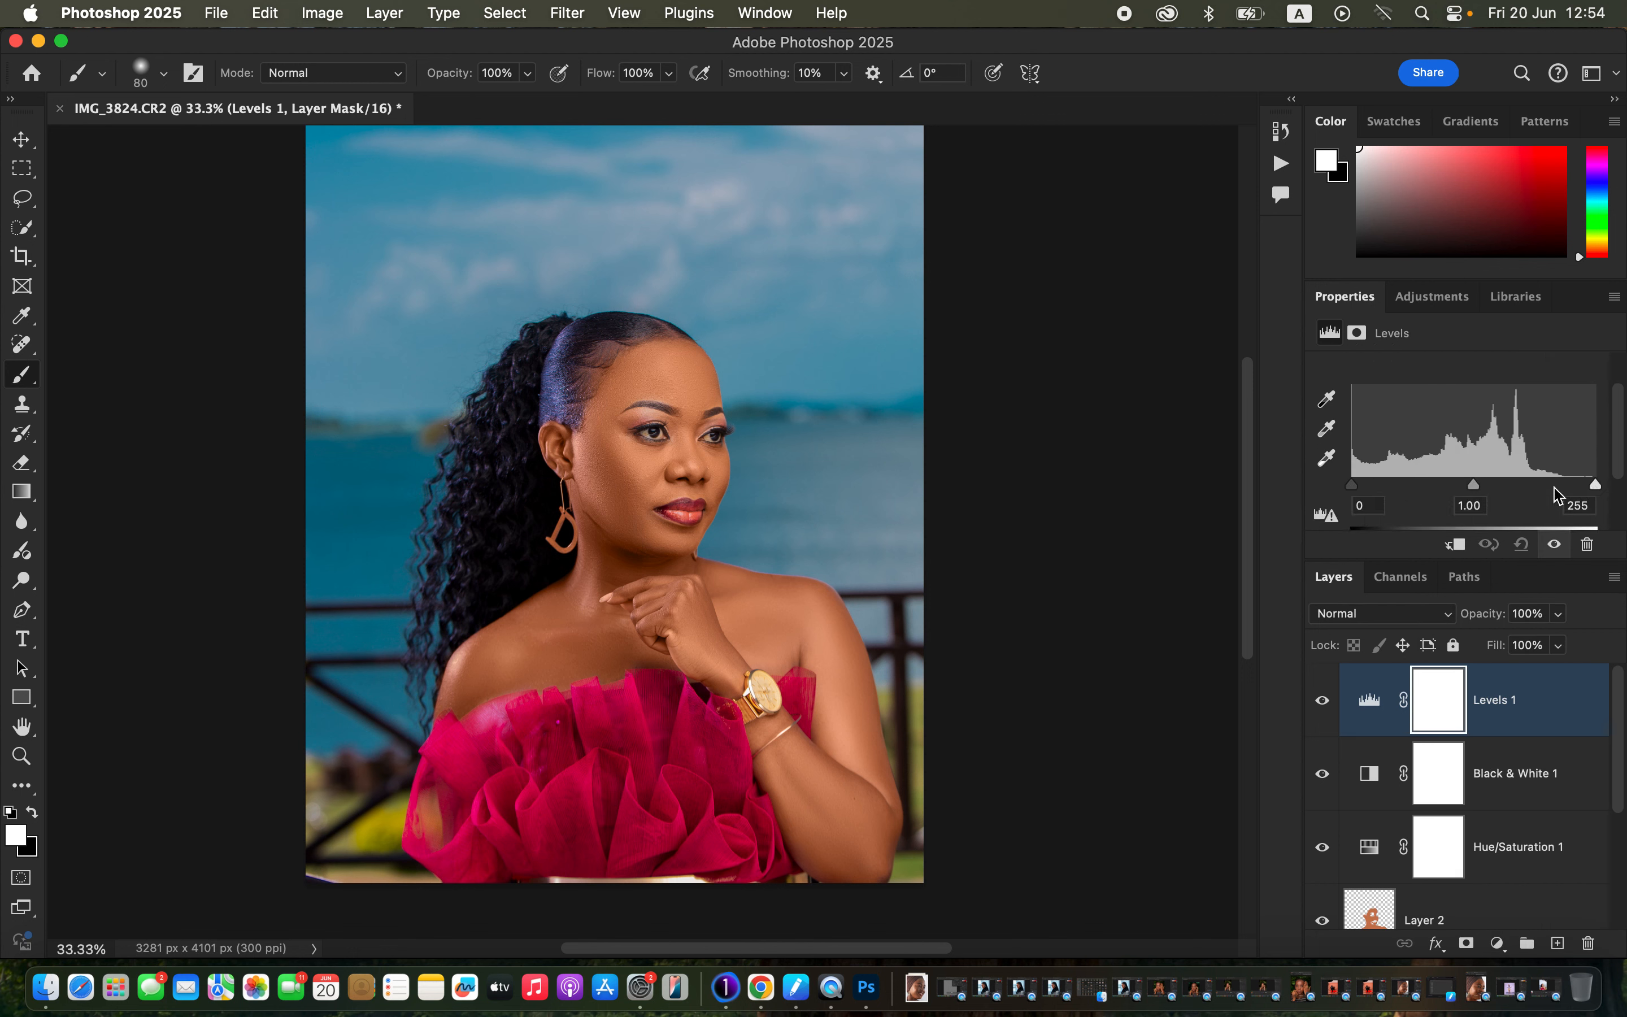
pyautogui.moveTo(1356, 490); pyautogui.dragTo(1361, 495)
pyautogui.moveTo(1600, 489); pyautogui.dragTo(1584, 490)
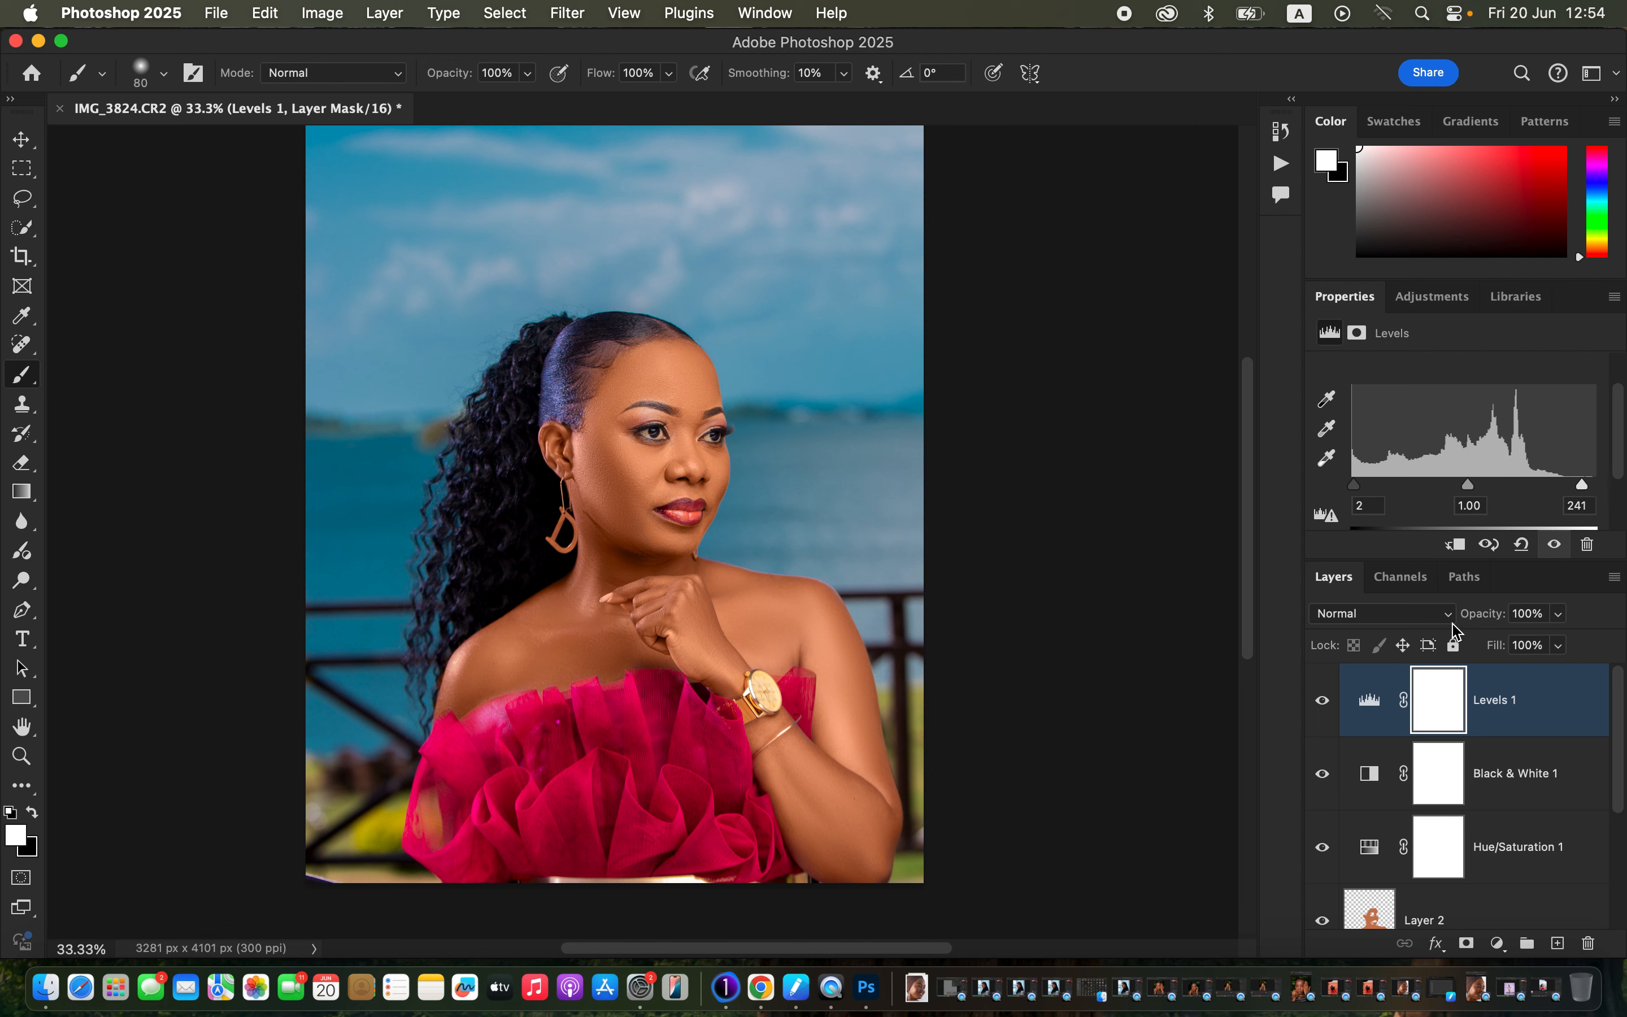
pyautogui.click(1329, 704)
pyautogui.click(1329, 704)
# Add a Hue/Saturation 2 layer with Saturation -79 and invert its mask to black.
pyautogui.click(1497, 945)
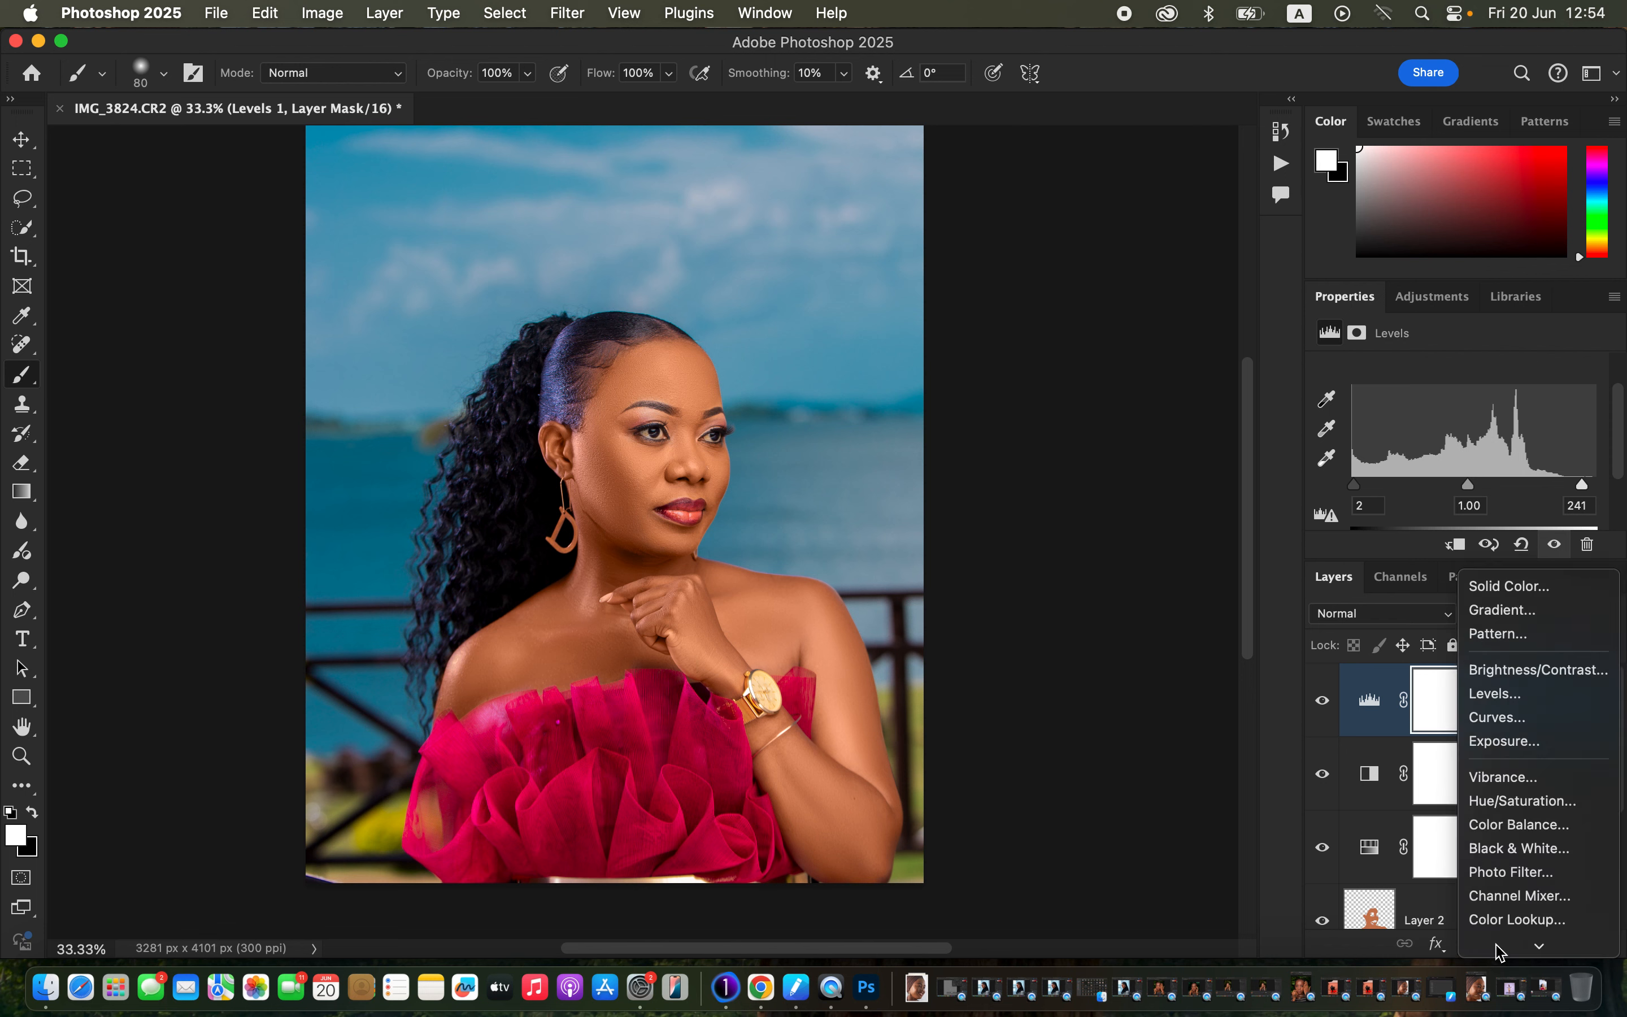
pyautogui.press('Escape')
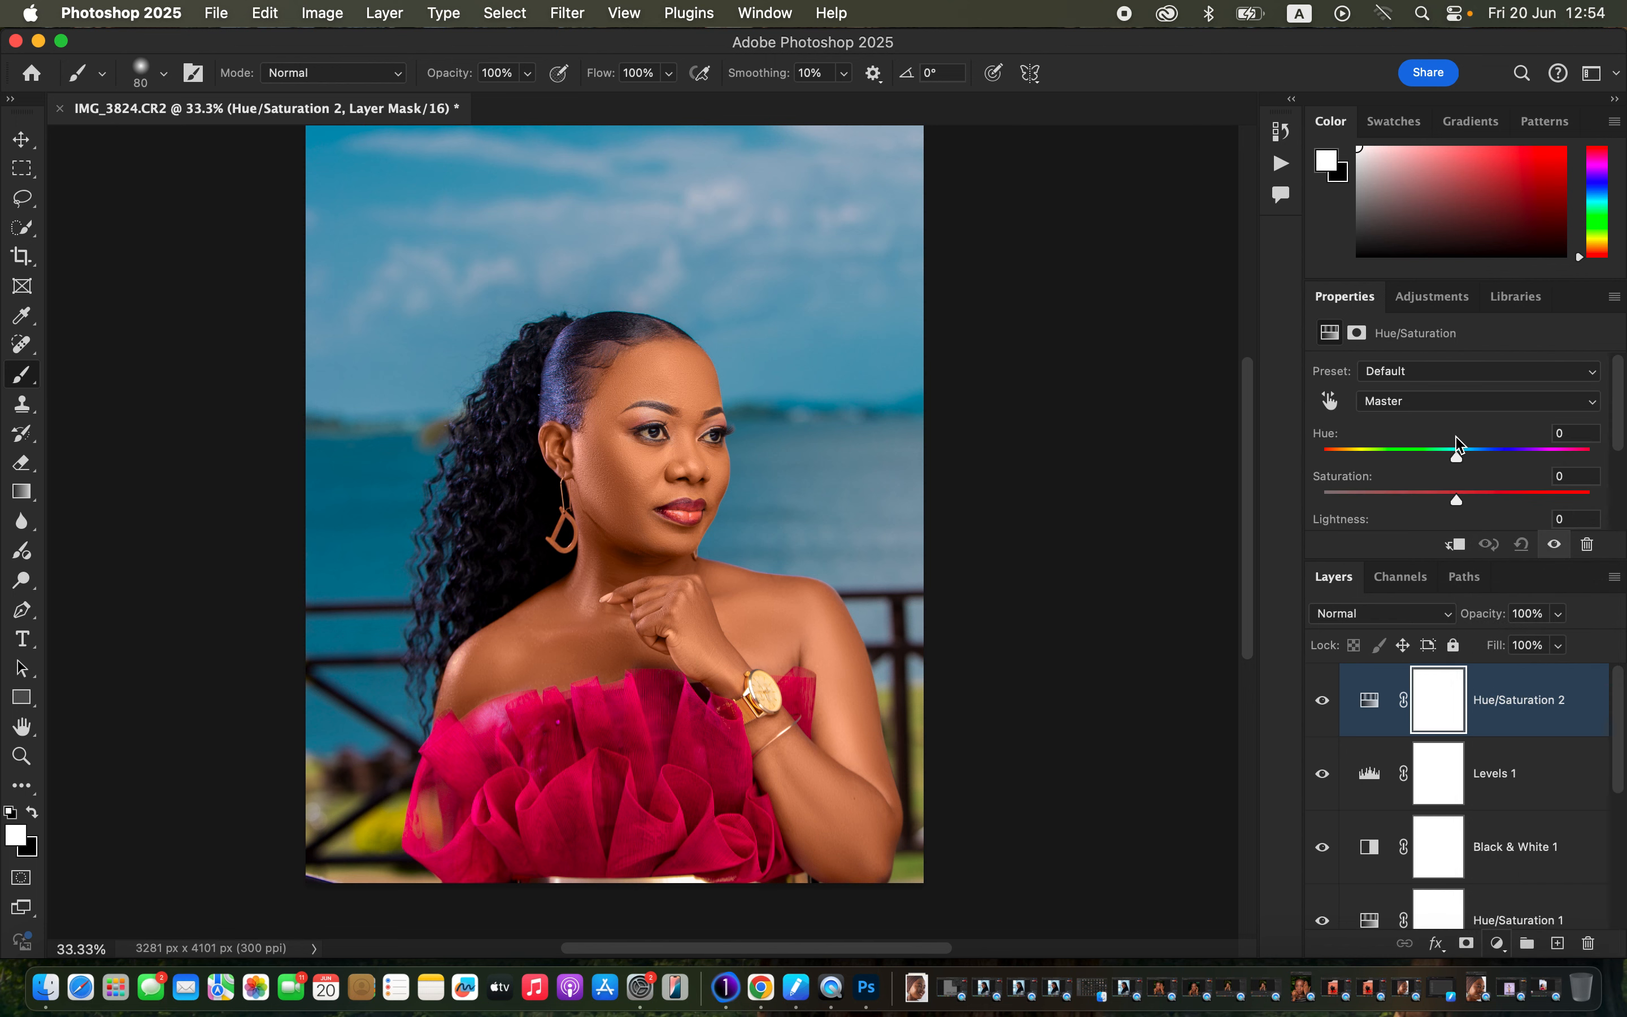
pyautogui.click(1452, 402)
pyautogui.click(1453, 406)
pyautogui.scroll(-2, 1617, 428)
pyautogui.moveTo(1457, 470); pyautogui.dragTo(1352, 472)
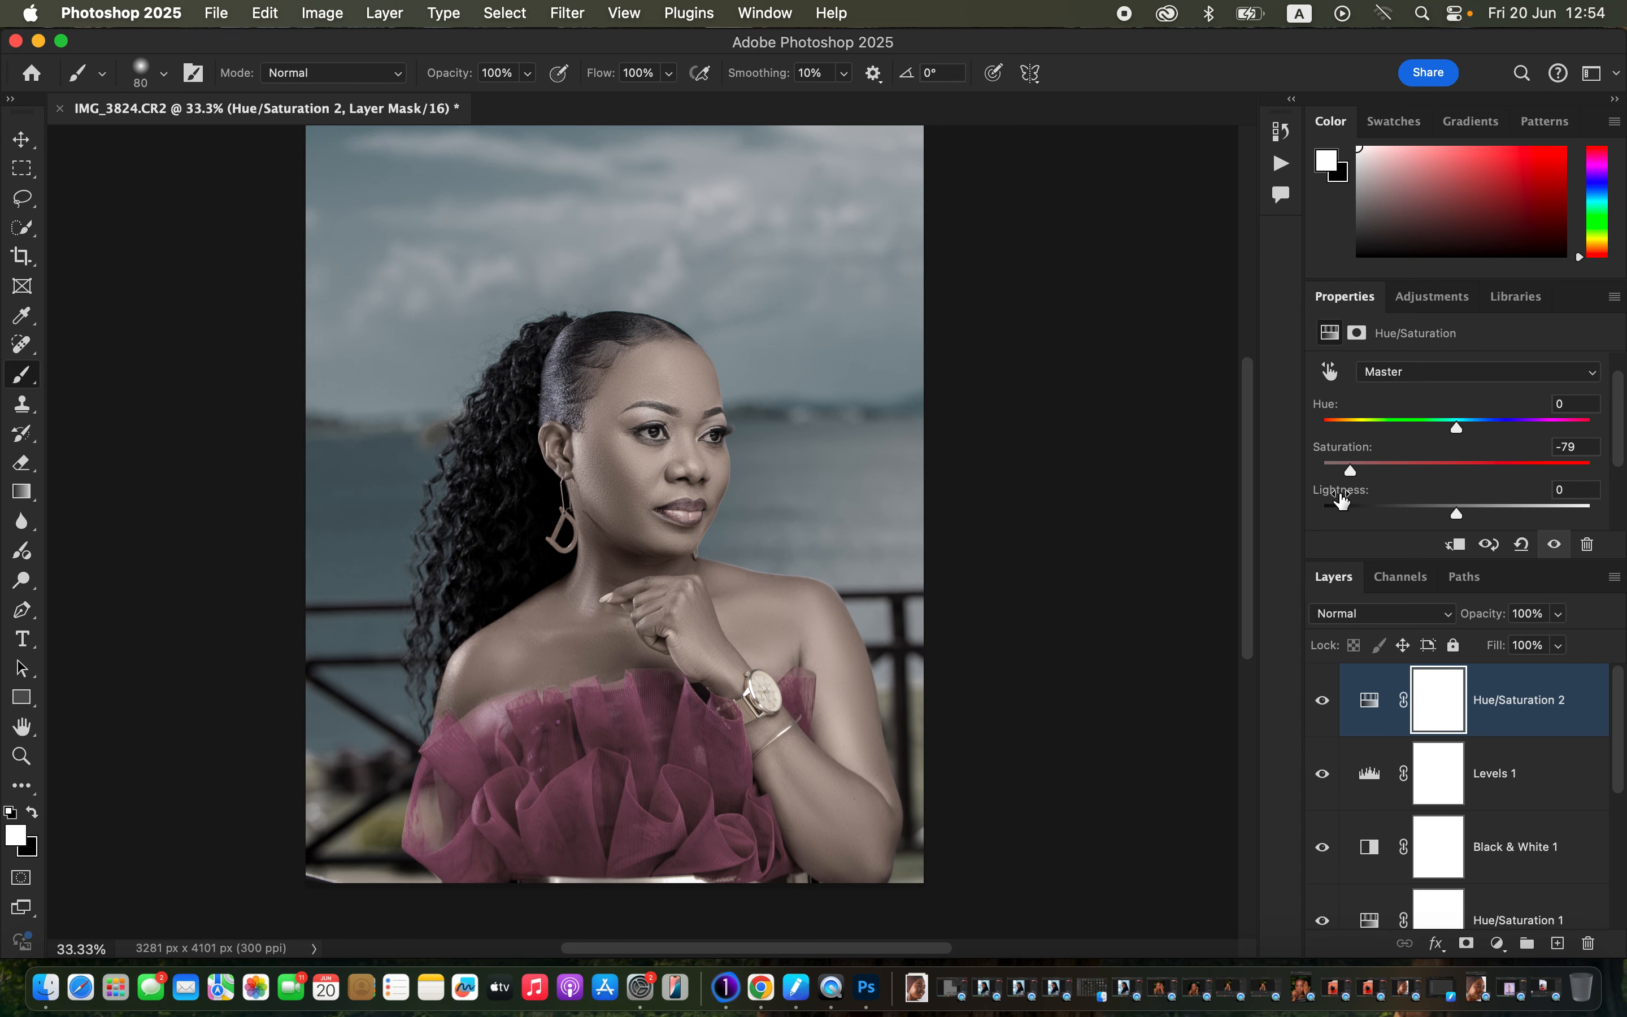
pyautogui.press('super+i')
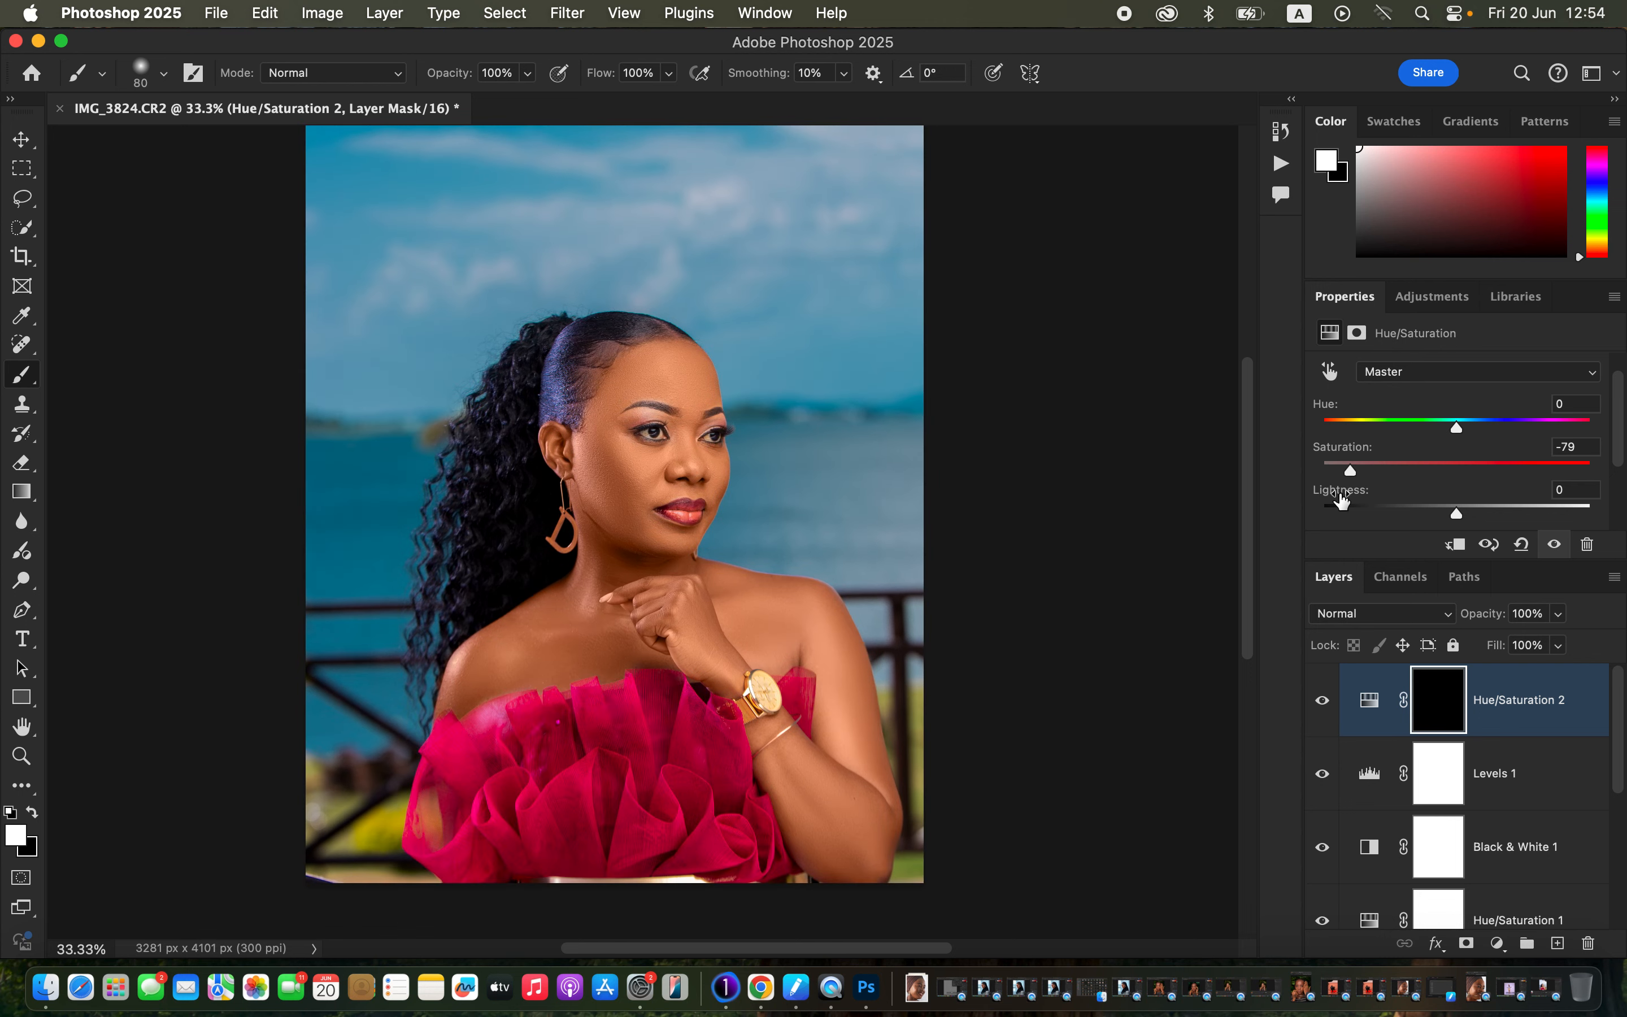
# Zoom to the eyes, shrink the brush, and paint white over both eye whites on the Hue/Saturation 2 mask.
pyautogui.press('super+plus')
pyautogui.press('super+plus')
pyautogui.press('super+plus')
pyautogui.press('super+plus')
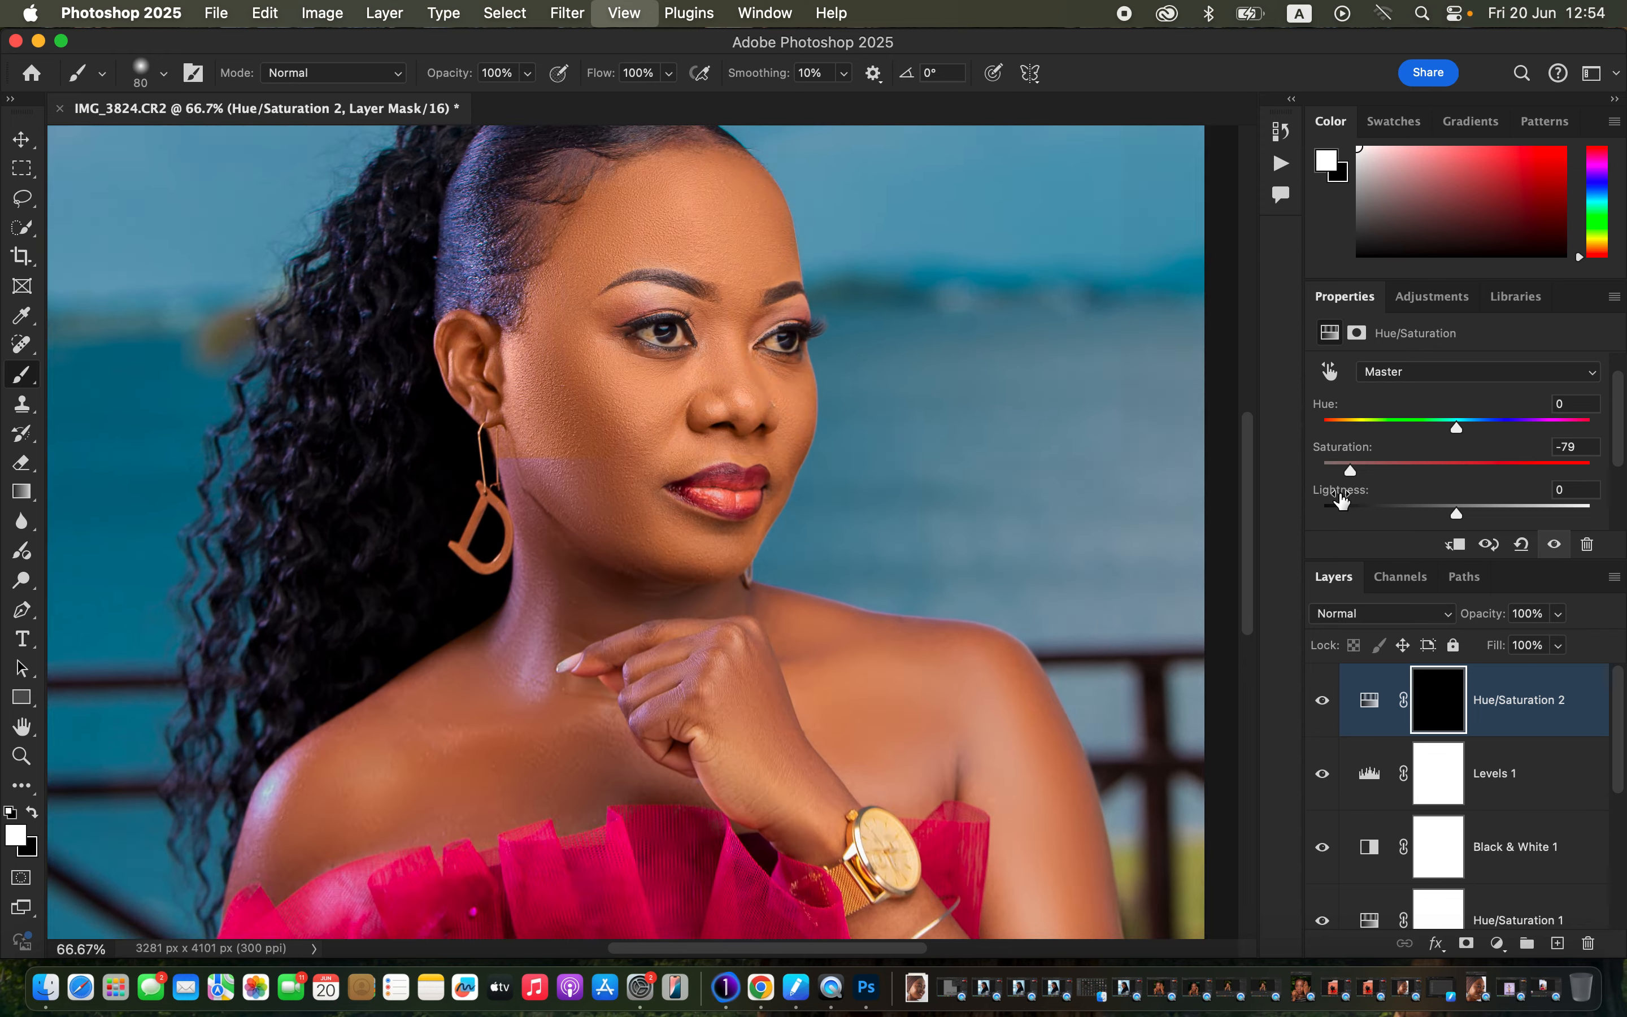
pyautogui.moveTo(975, 491); pyautogui.dragTo(970, 536)
pyautogui.scroll(10, 970, 536)
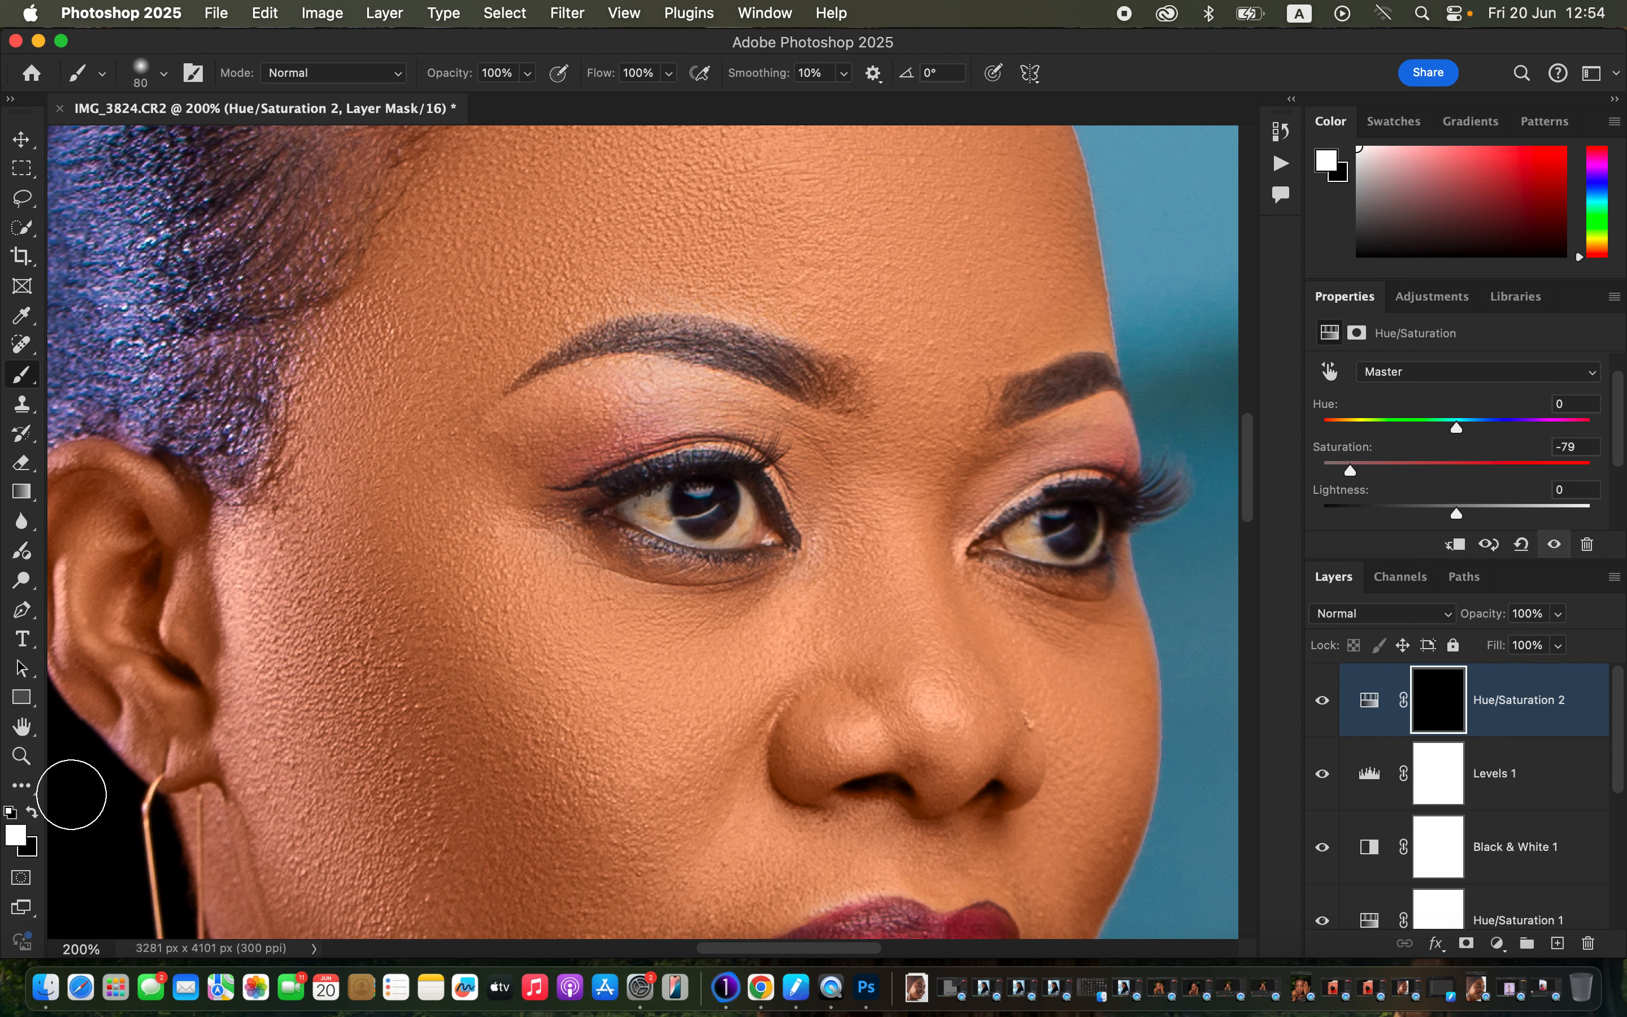
pyautogui.press('[')
pyautogui.press('[')
pyautogui.press('[')
pyautogui.press('[')
pyautogui.moveTo(658, 507)
pyautogui.mouseDown()
pyautogui.moveTo(639, 508)
pyautogui.moveTo(701, 534)
pyautogui.moveTo(746, 531)
pyautogui.moveTo(740, 498)
pyautogui.moveTo(733, 531)
pyautogui.moveTo(745, 518)
pyautogui.mouseUp()
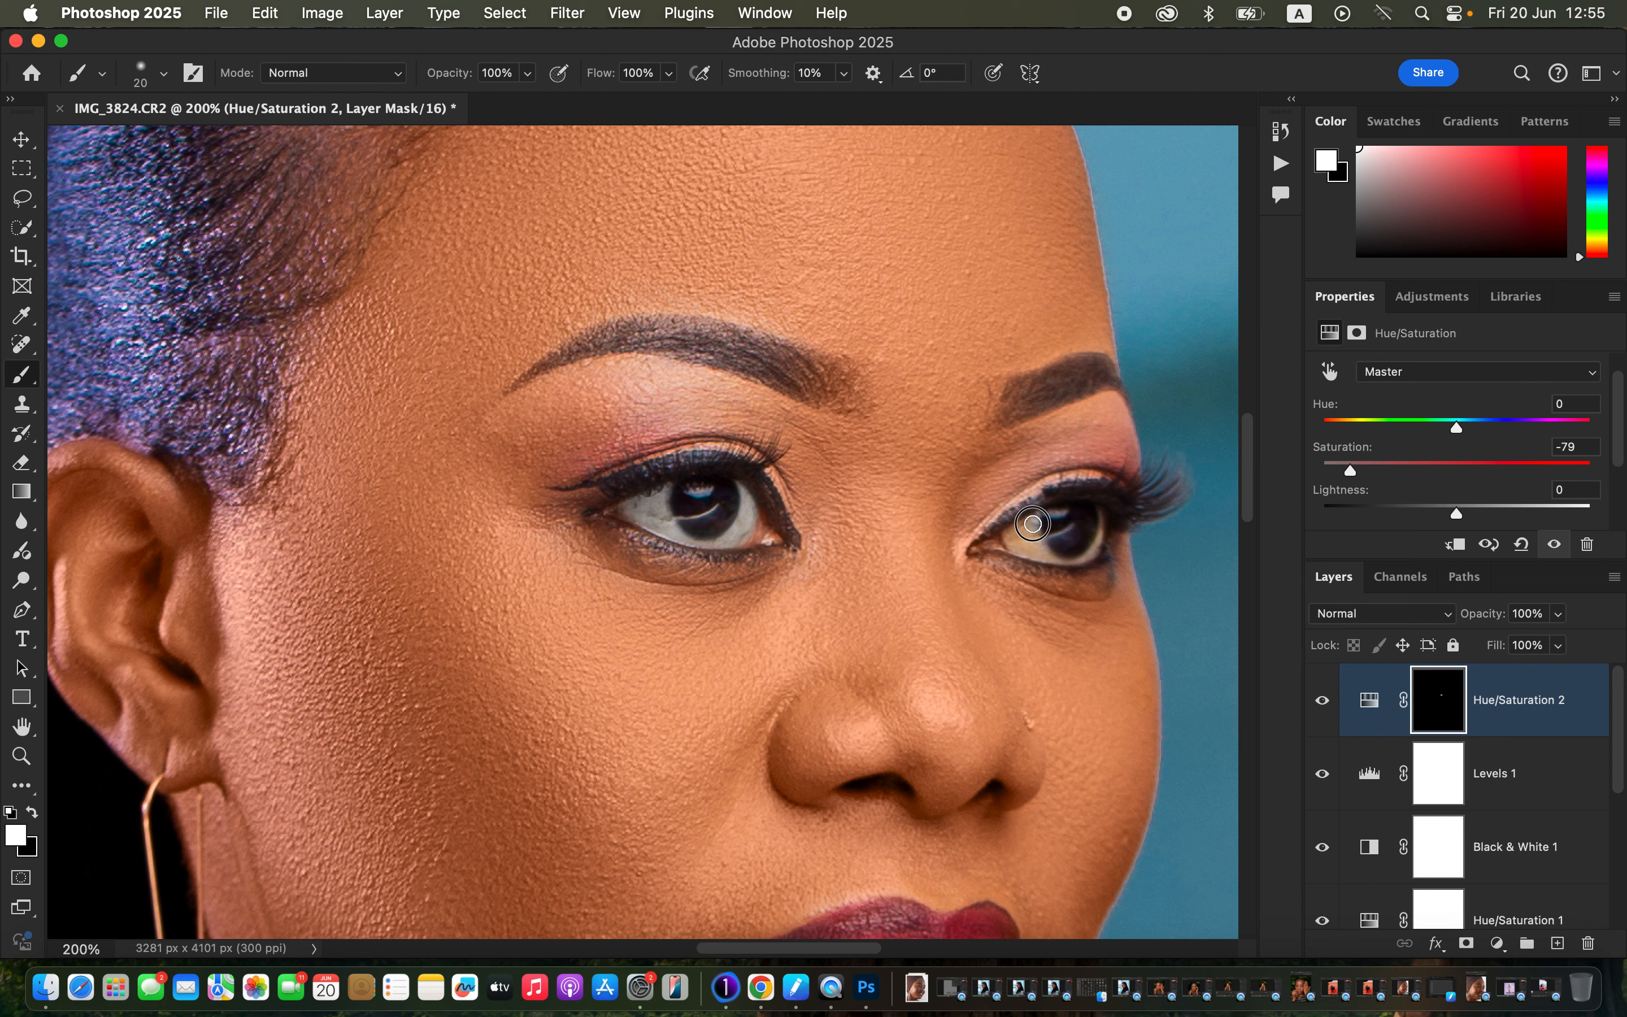
pyautogui.moveTo(1033, 523)
pyautogui.mouseDown()
pyautogui.moveTo(1067, 554)
pyautogui.moveTo(1096, 536)
pyautogui.moveTo(1097, 513)
pyautogui.moveTo(1038, 538)
pyautogui.mouseUp()
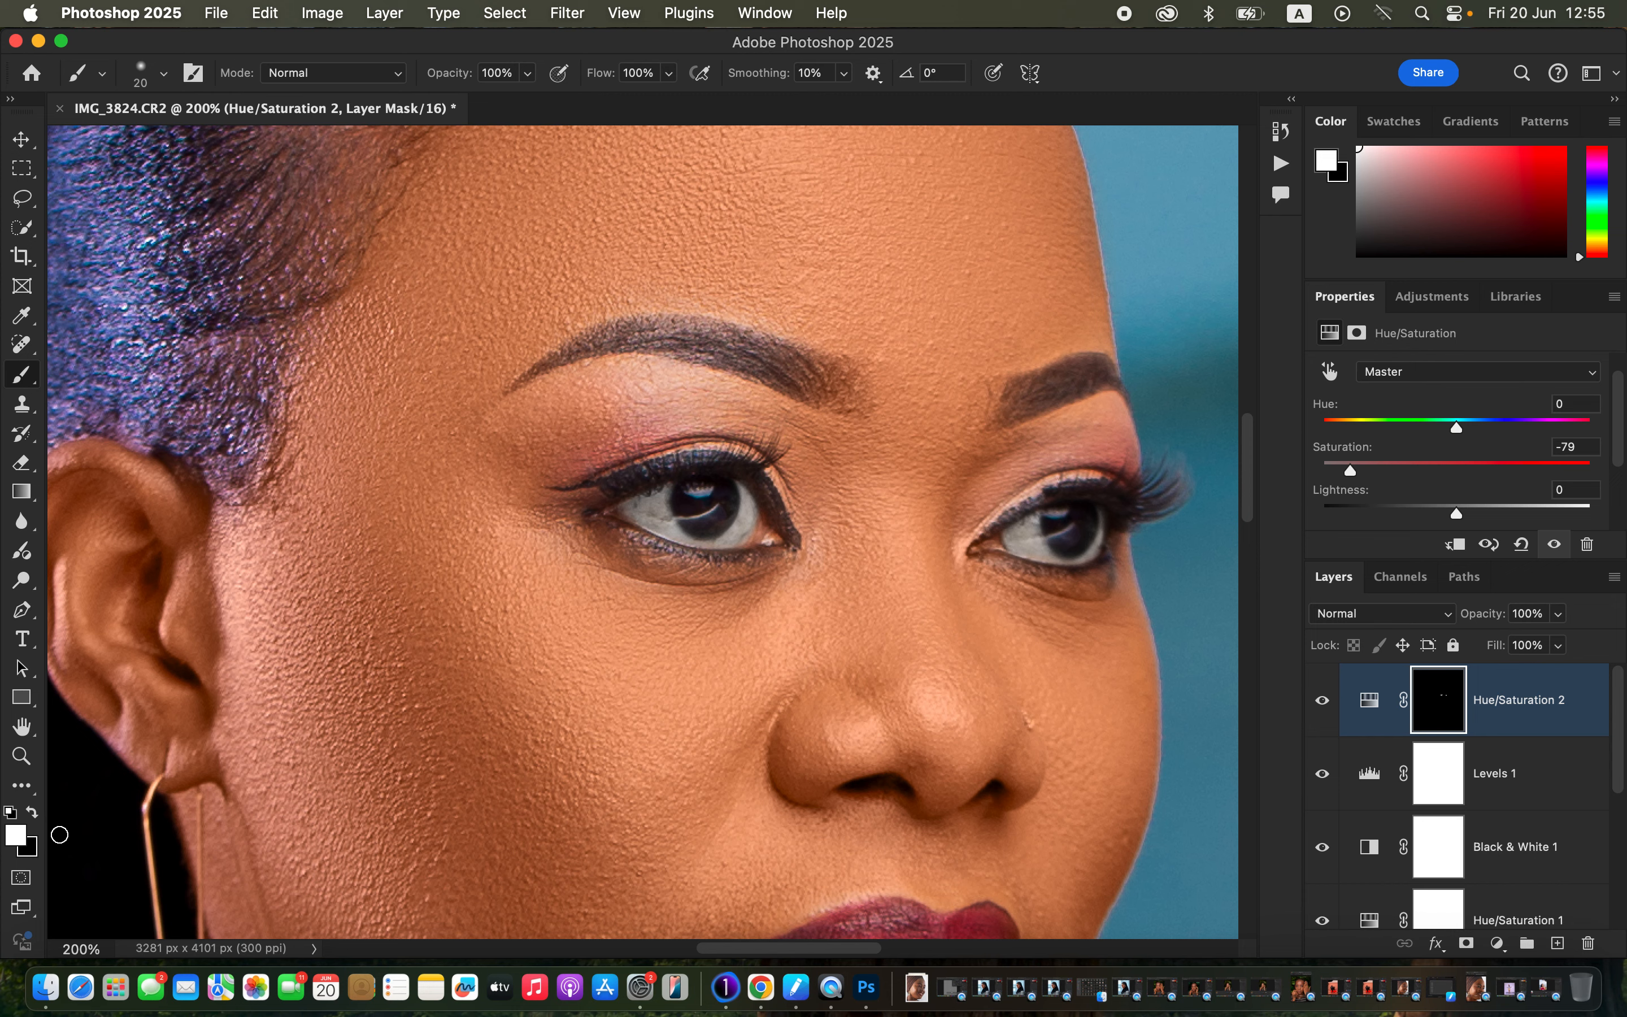
pyautogui.press('super+minus')
pyautogui.press('super+minus')
pyautogui.press('super+minus')
pyautogui.press('super+minus')
pyautogui.press('super+minus')
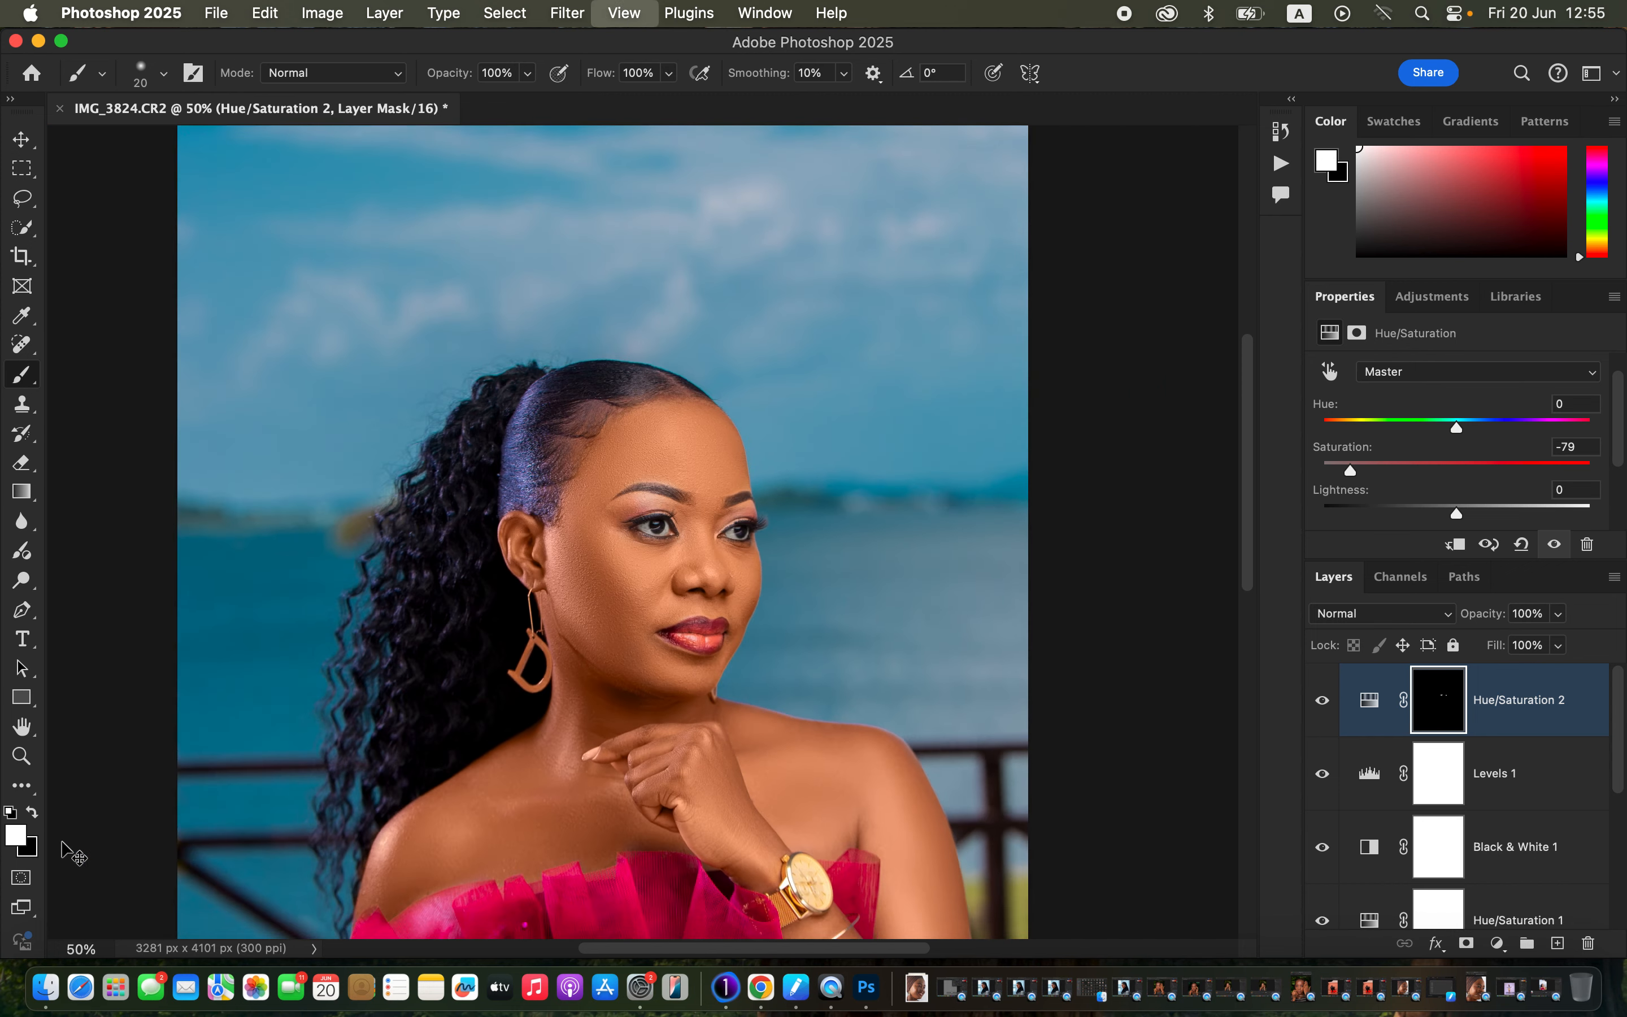
pyautogui.press('super+plus')
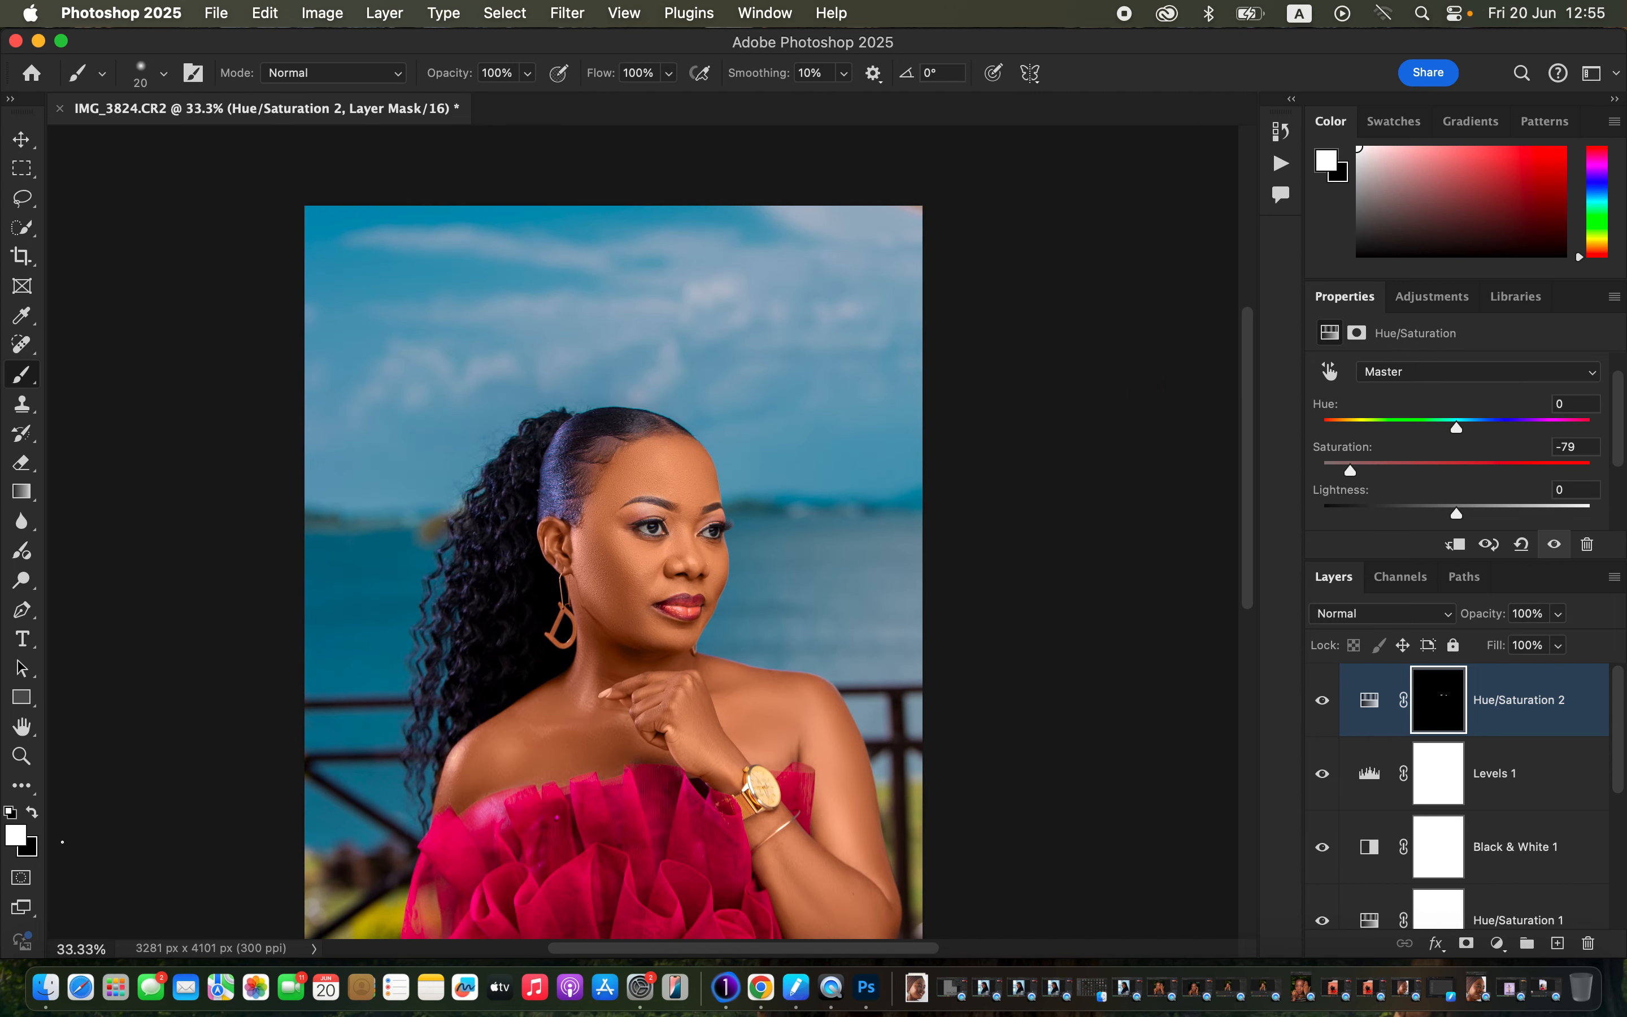
pyautogui.scroll(-3, 739, 766)
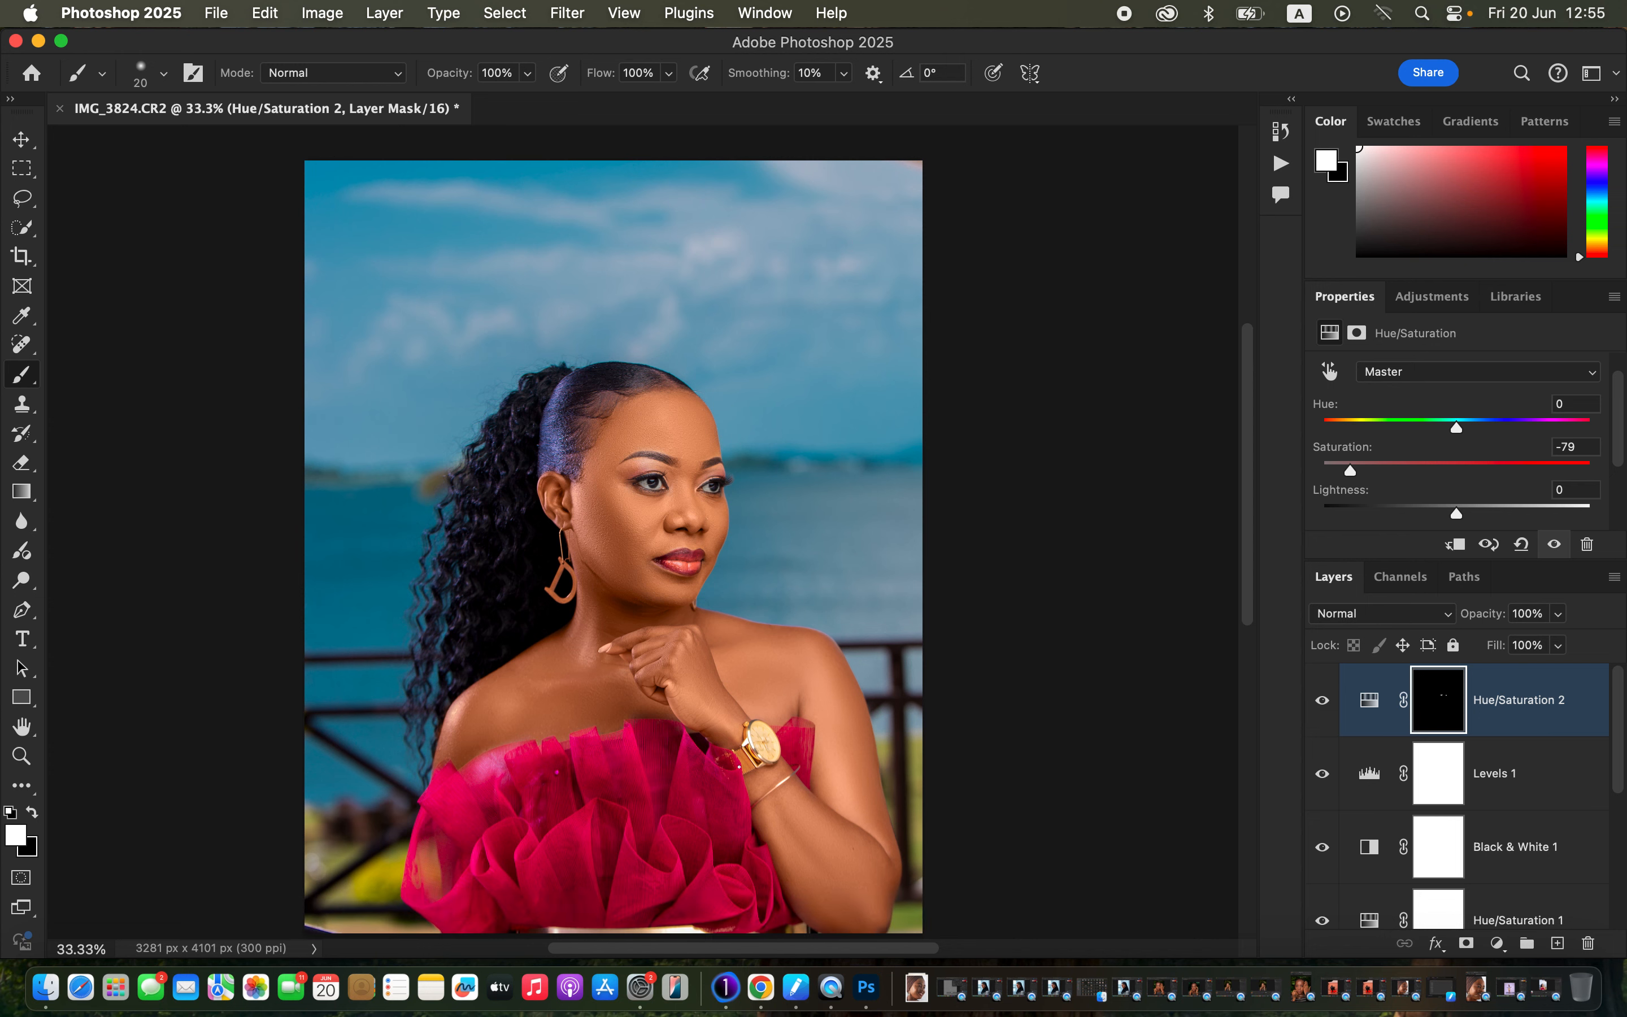
# Add a Selective Color layer with Blacks set to Cyan +14.
pyautogui.click(1499, 943)
pyautogui.click(1524, 942)
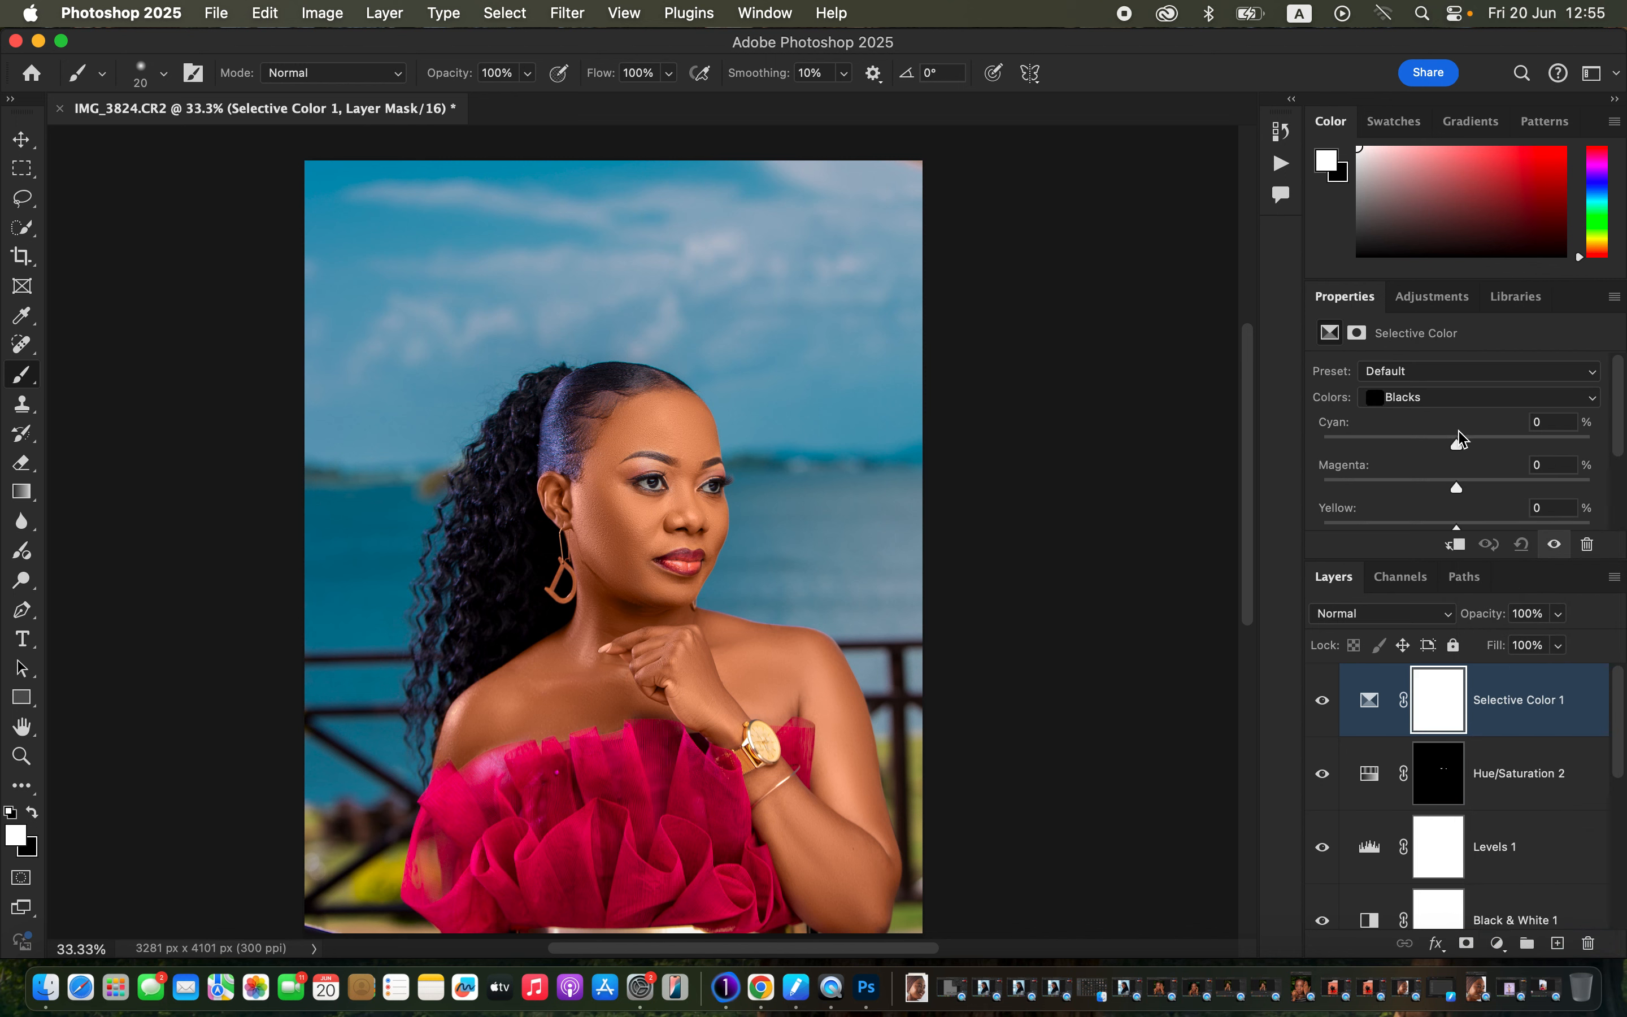
pyautogui.click(1457, 398)
pyautogui.click(1456, 403)
pyautogui.moveTo(1461, 441); pyautogui.dragTo(1476, 444)
# Add a Curves layer with the white point moved to Input 191, Output 255.
pyautogui.click(1497, 943)
pyautogui.click(1520, 647)
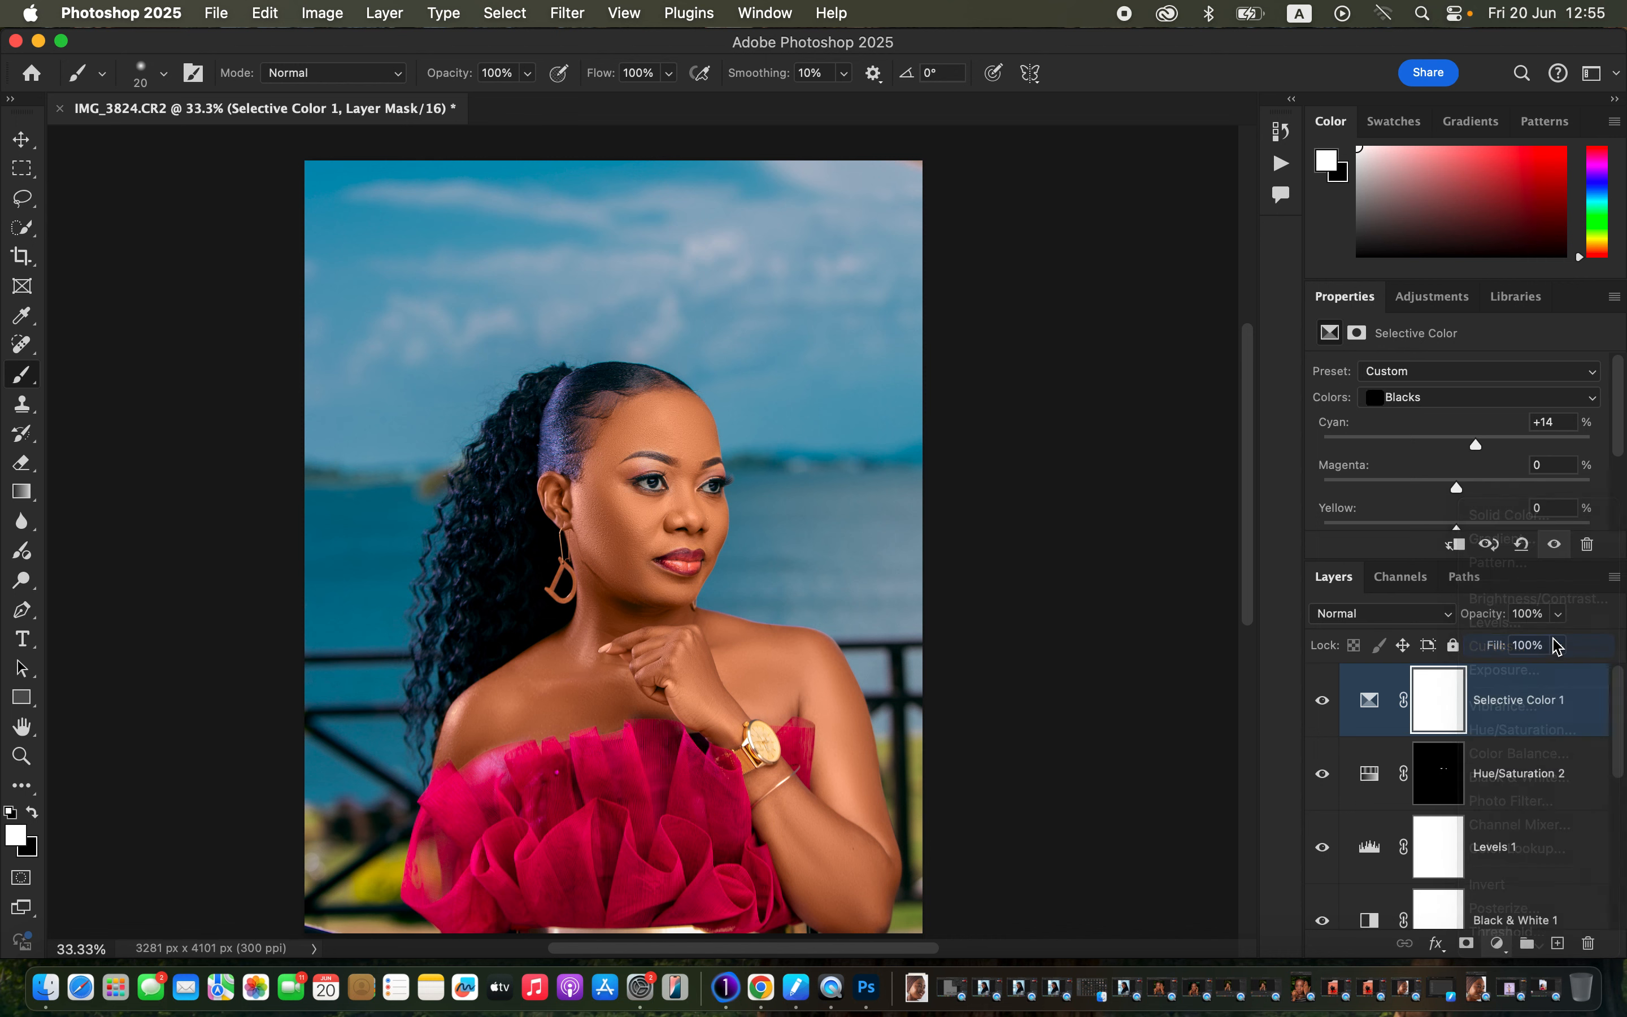
pyautogui.moveTo(1621, 437); pyautogui.dragTo(1534, 480)
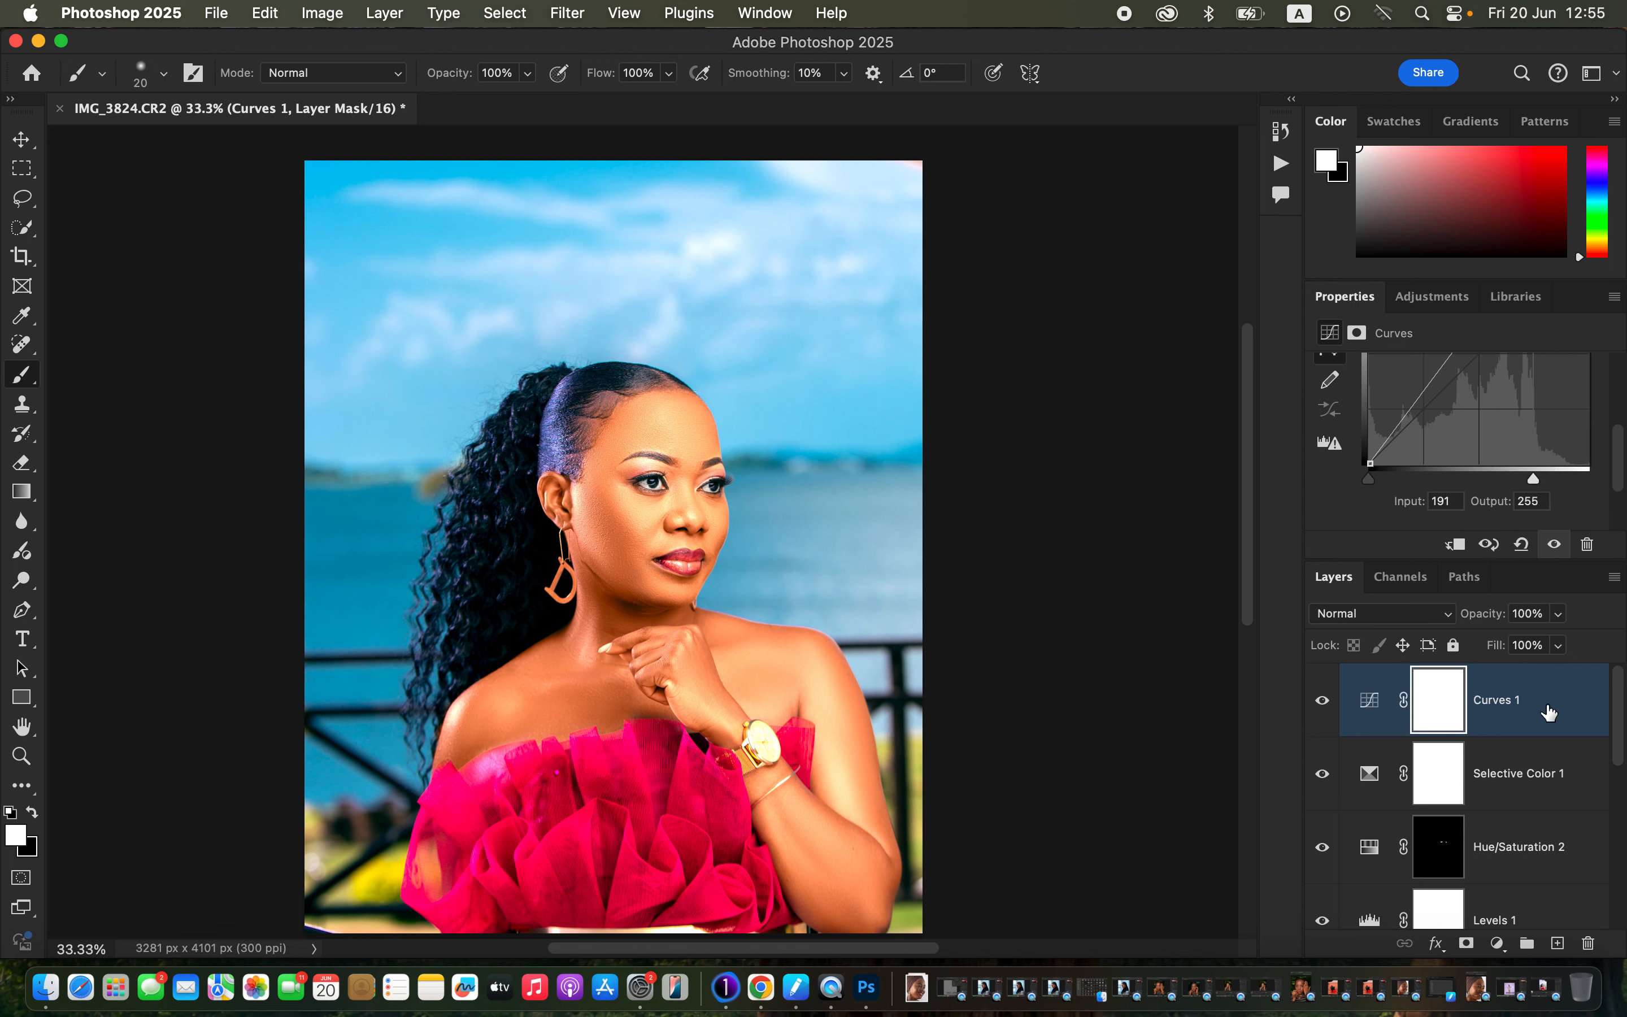
# In Curves 1 Blending Options, set Blend If Gray underlying layer split to 167/207 through 255.
pyautogui.rightClick(1553, 703)
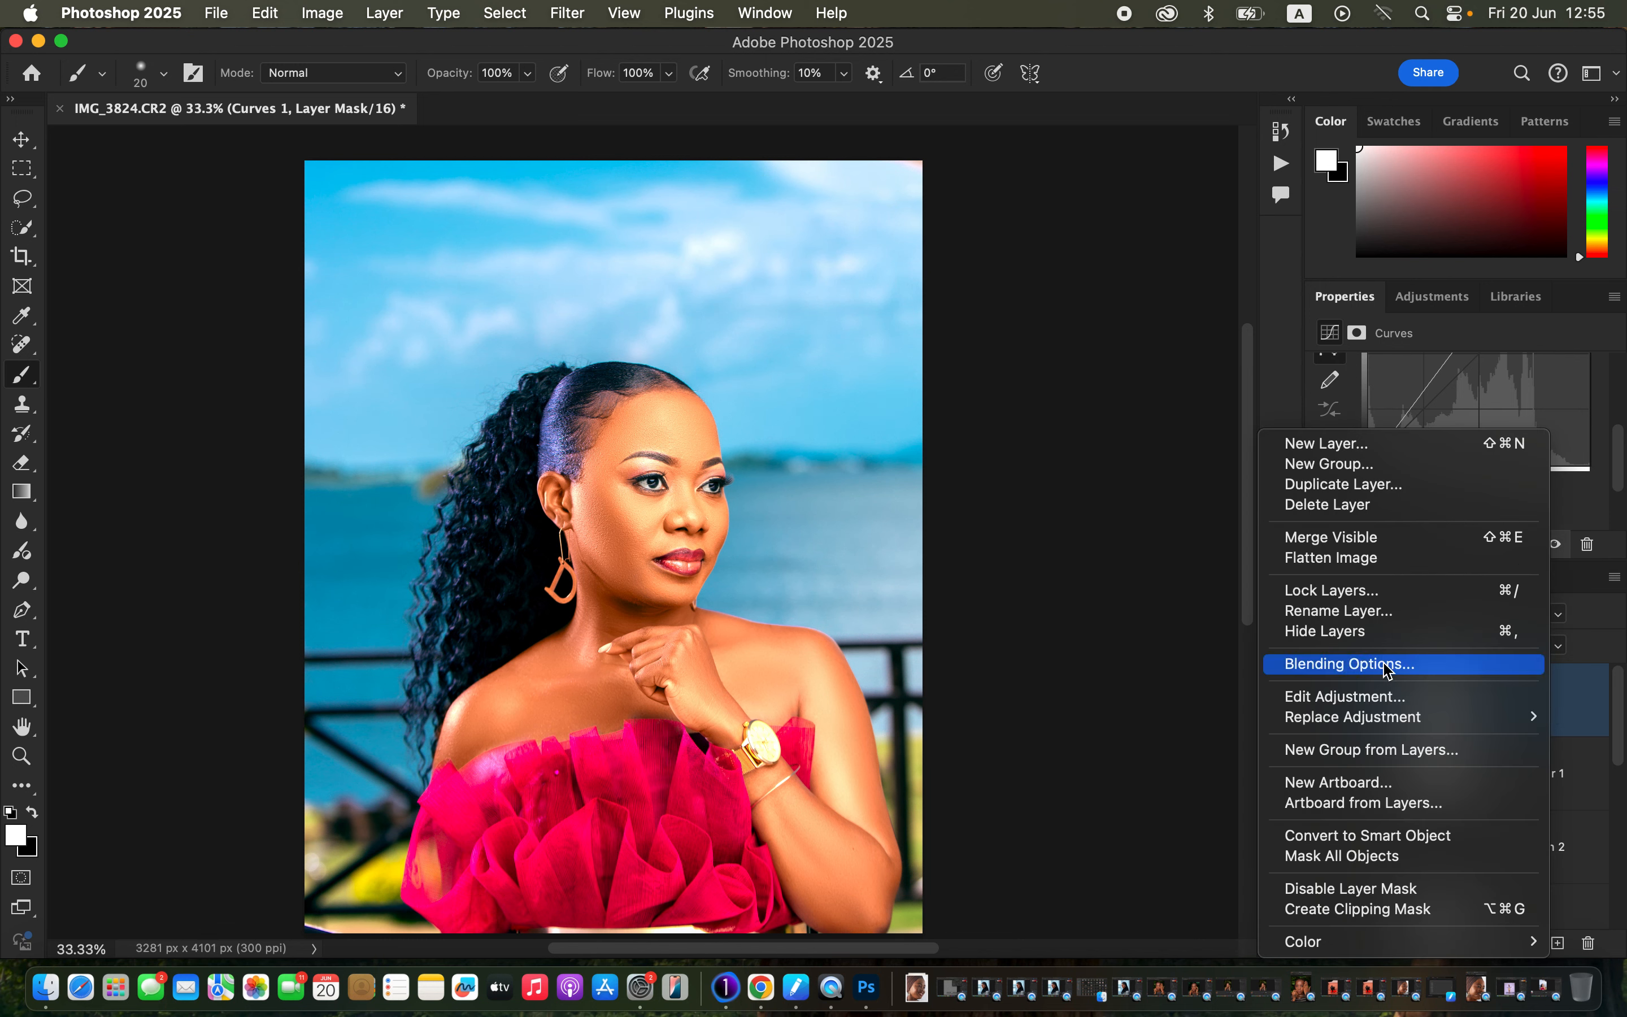
pyautogui.click(1389, 664)
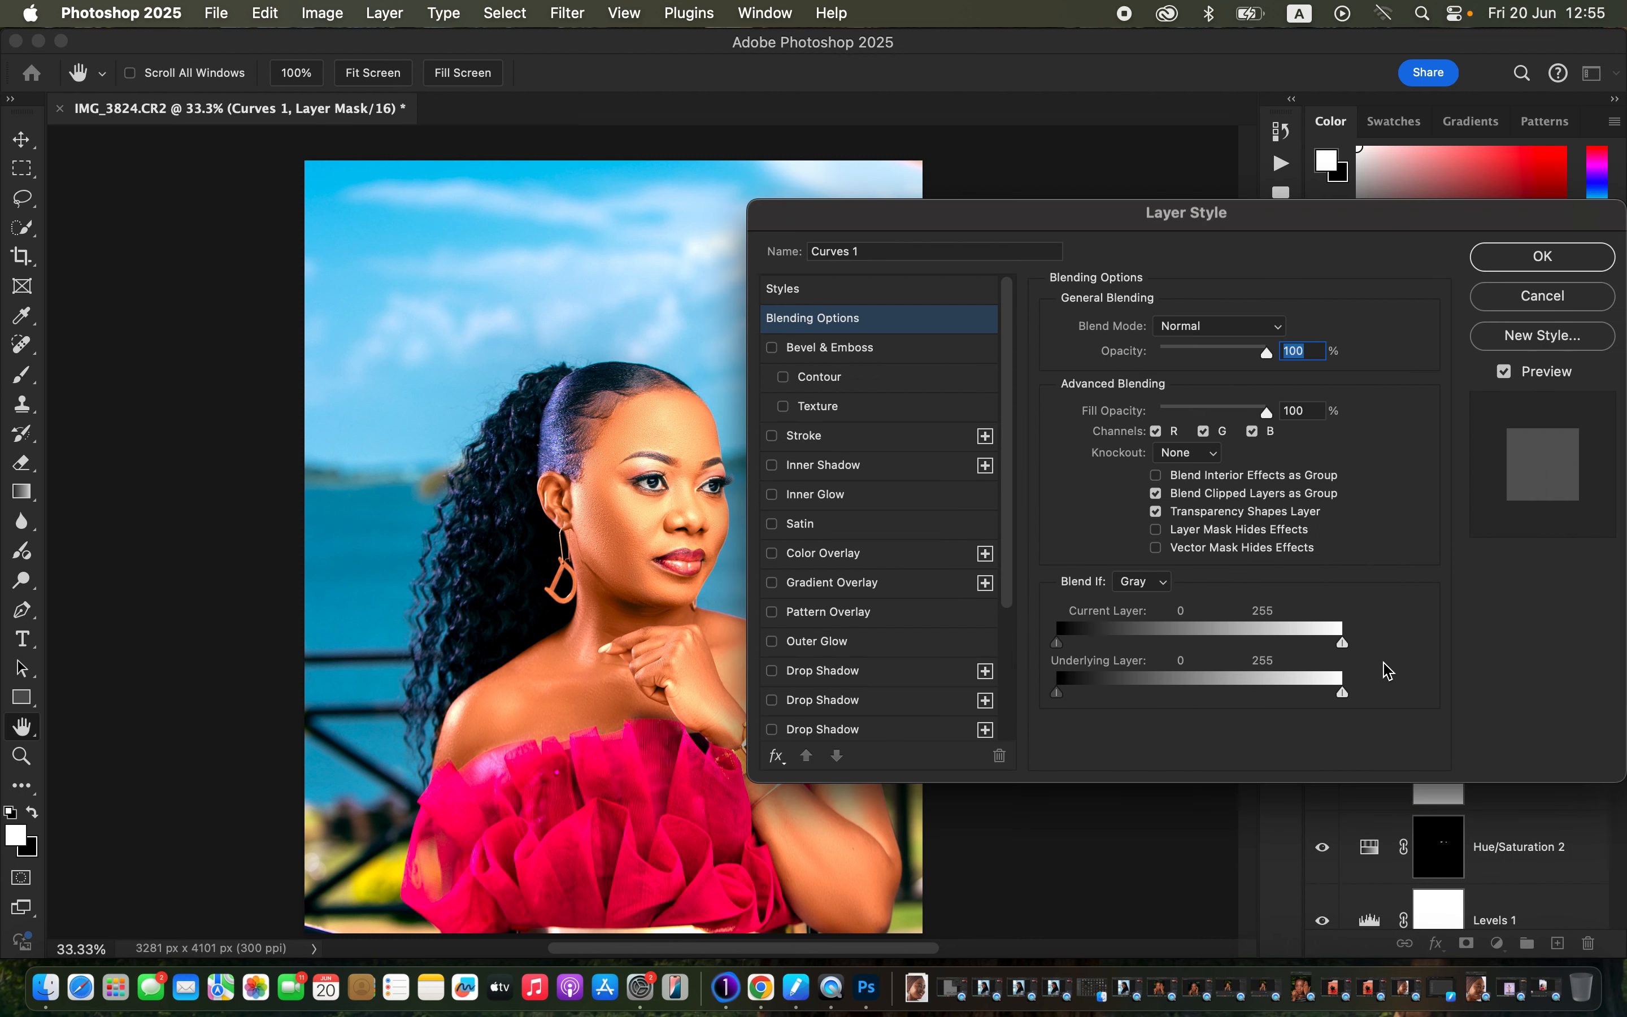
pyautogui.moveTo(1237, 219); pyautogui.dragTo(1328, 144)
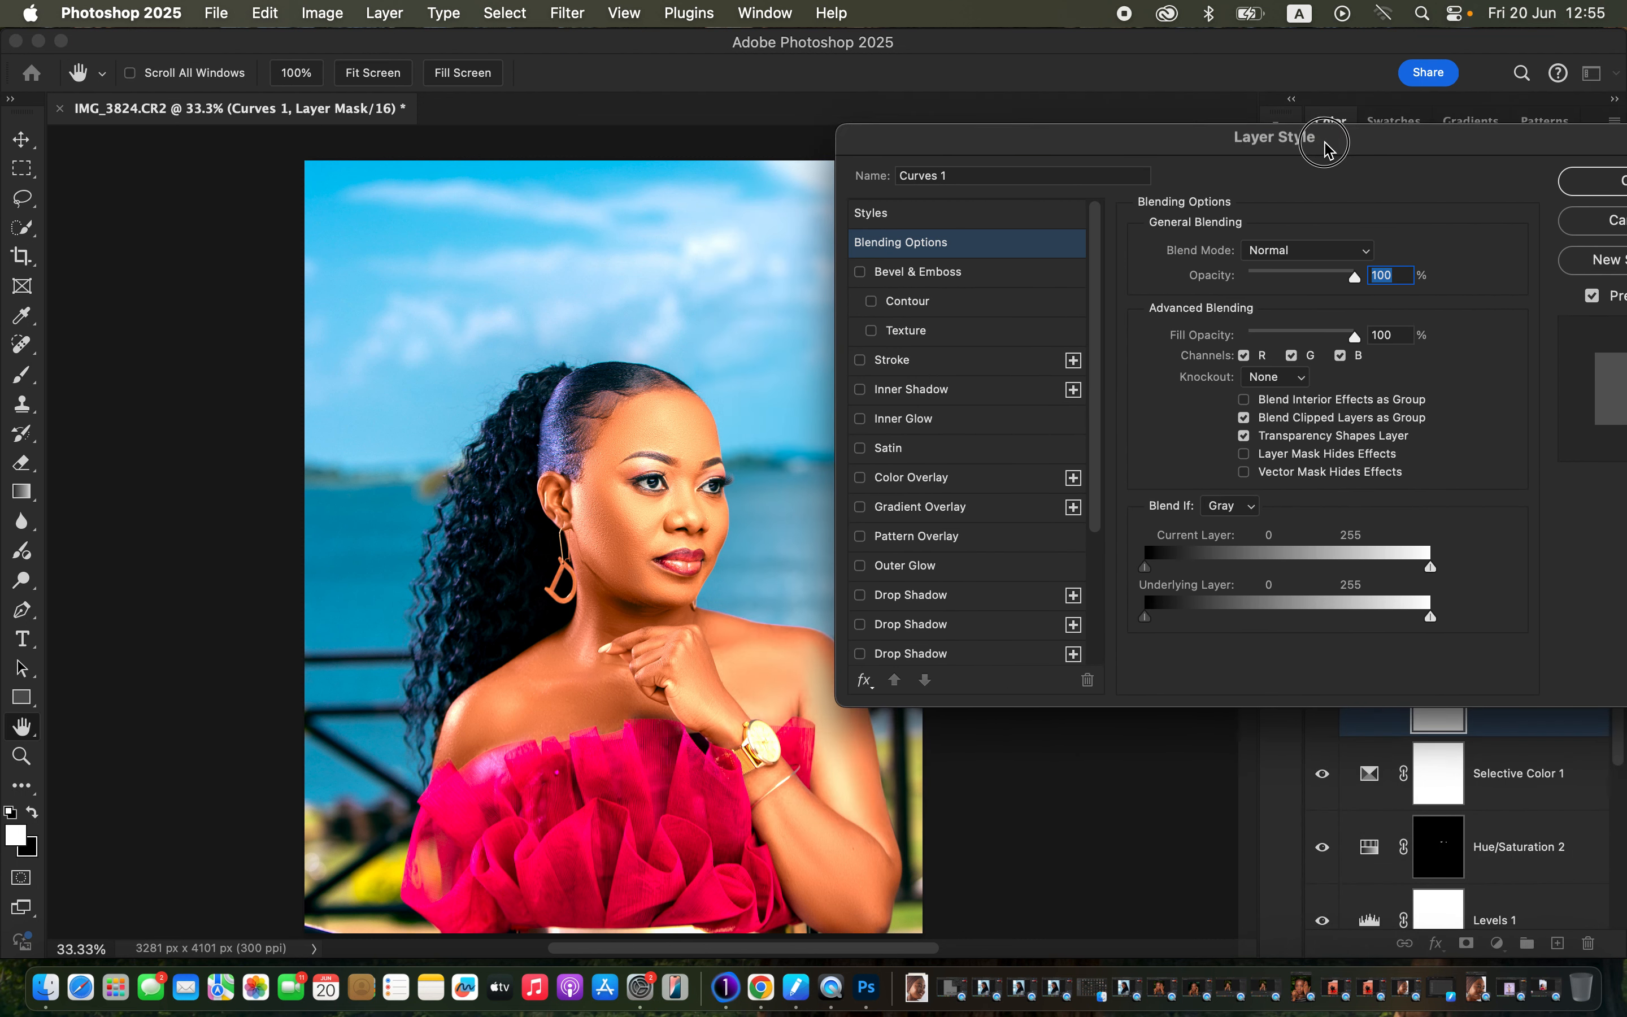
pyautogui.click(1243, 510)
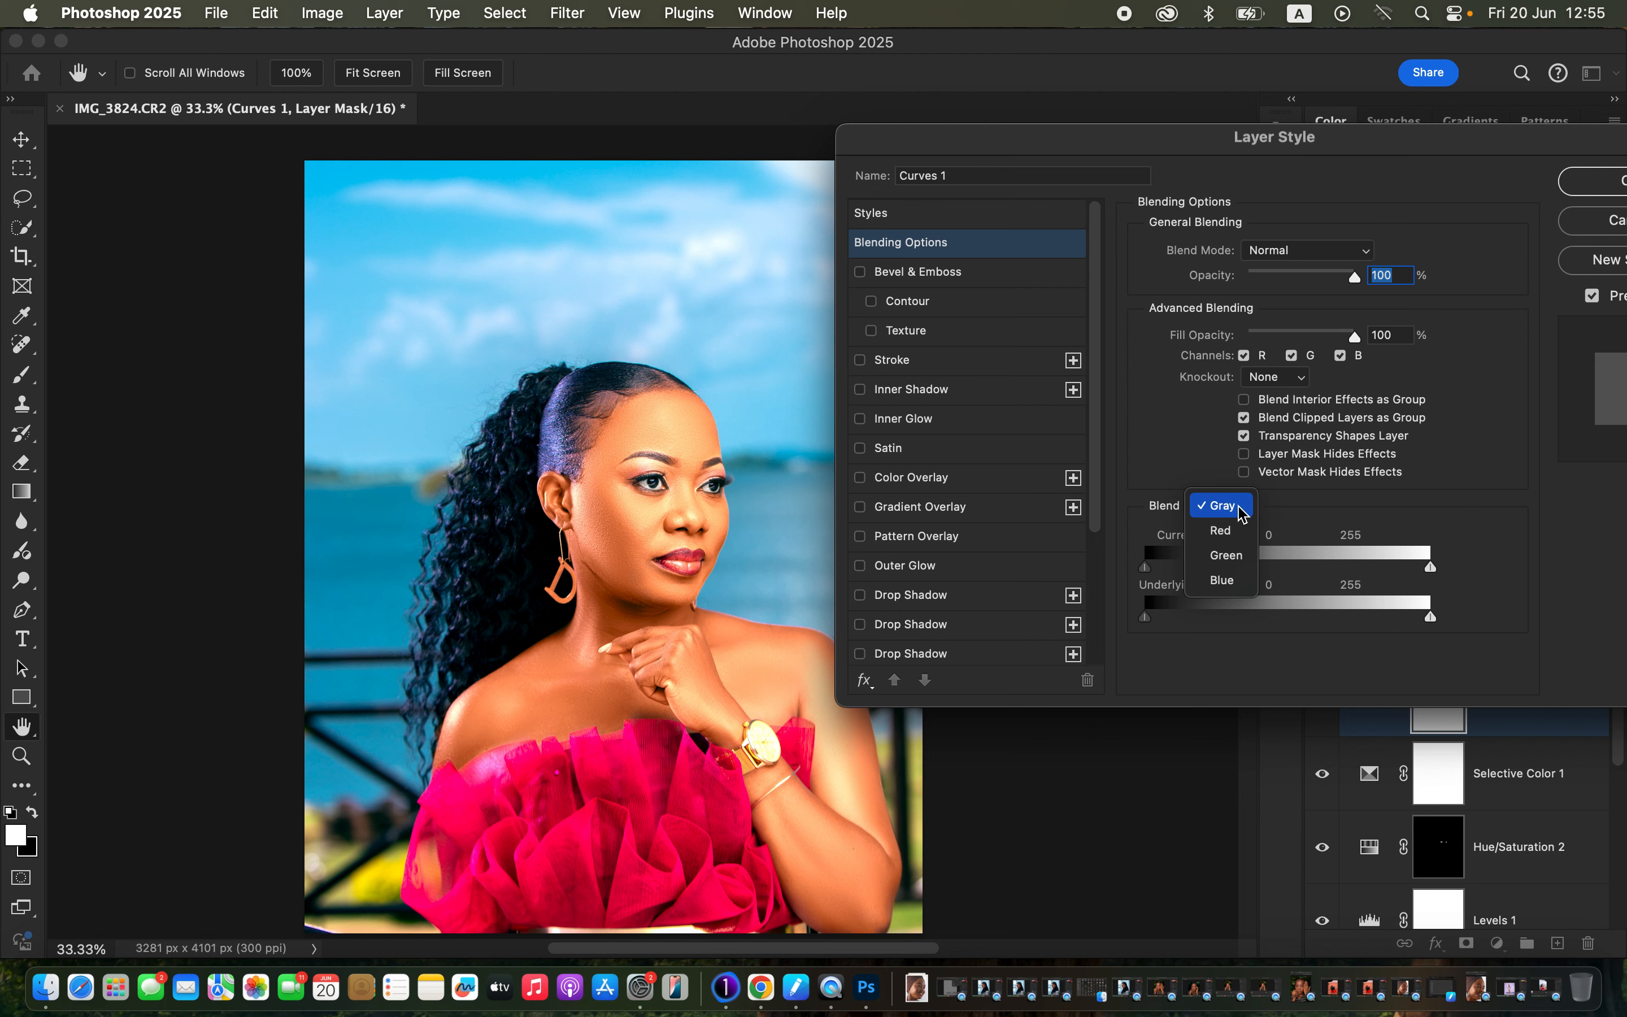
pyautogui.click(1238, 508)
pyautogui.moveTo(1146, 618); pyautogui.dragTo(1336, 626)
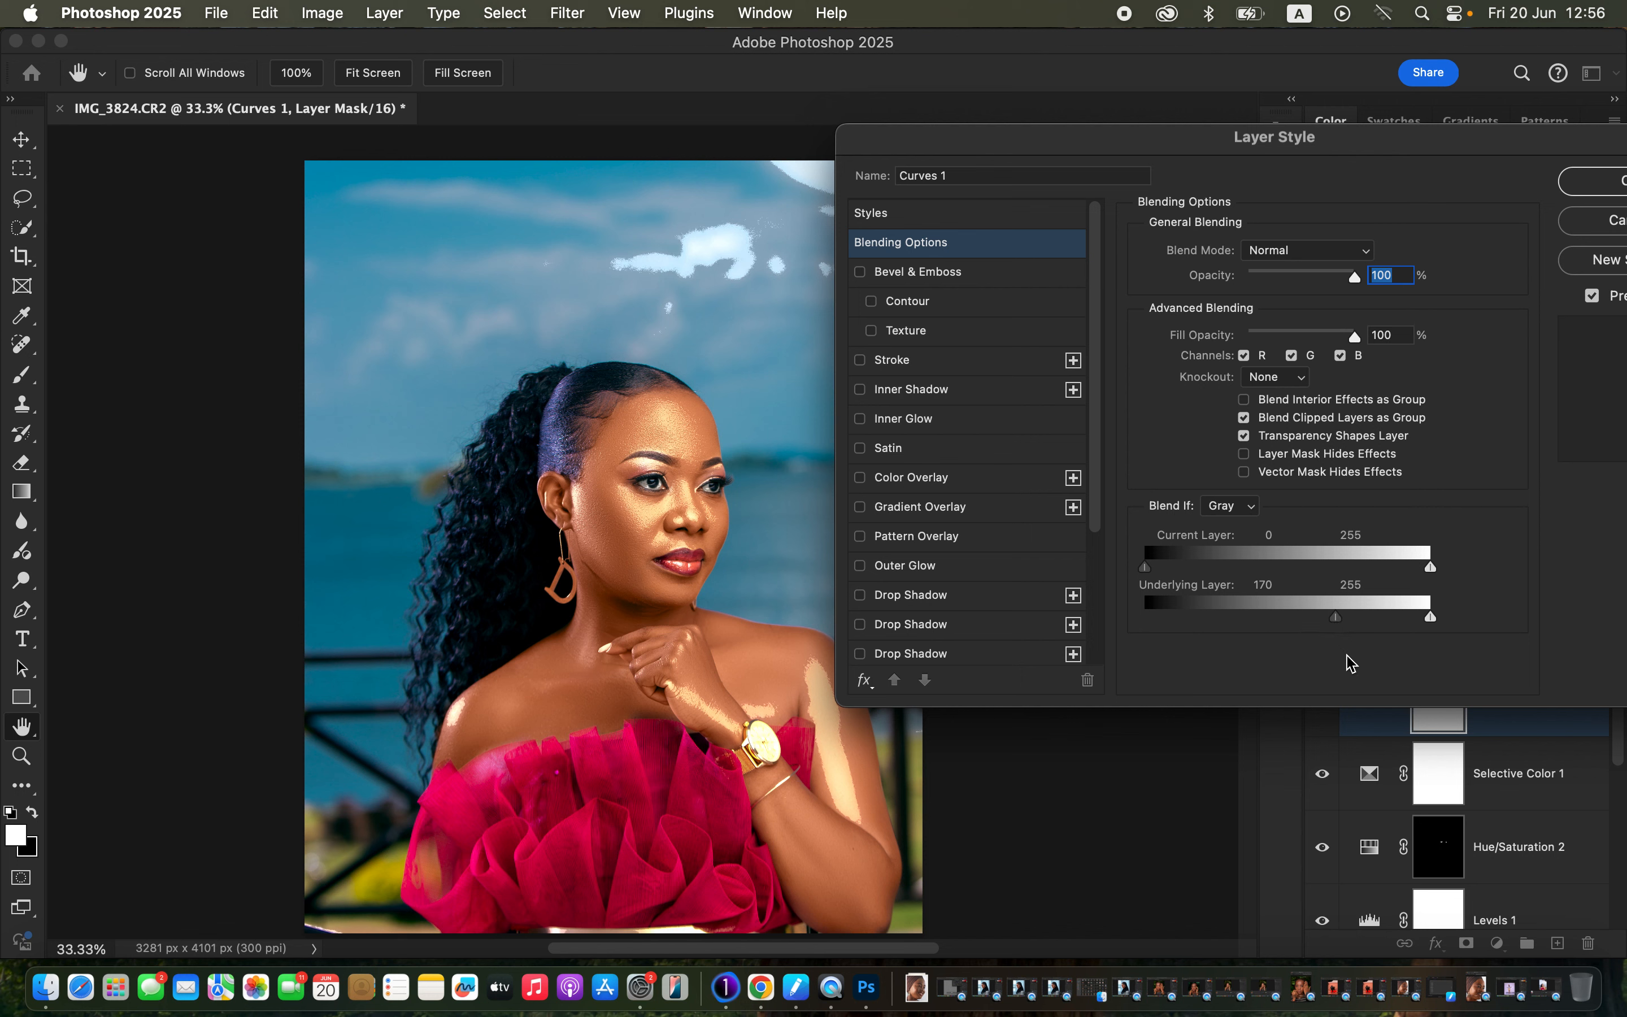
pyautogui.press('alt')
pyautogui.moveTo(1336, 618); pyautogui.dragTo(1372, 624)
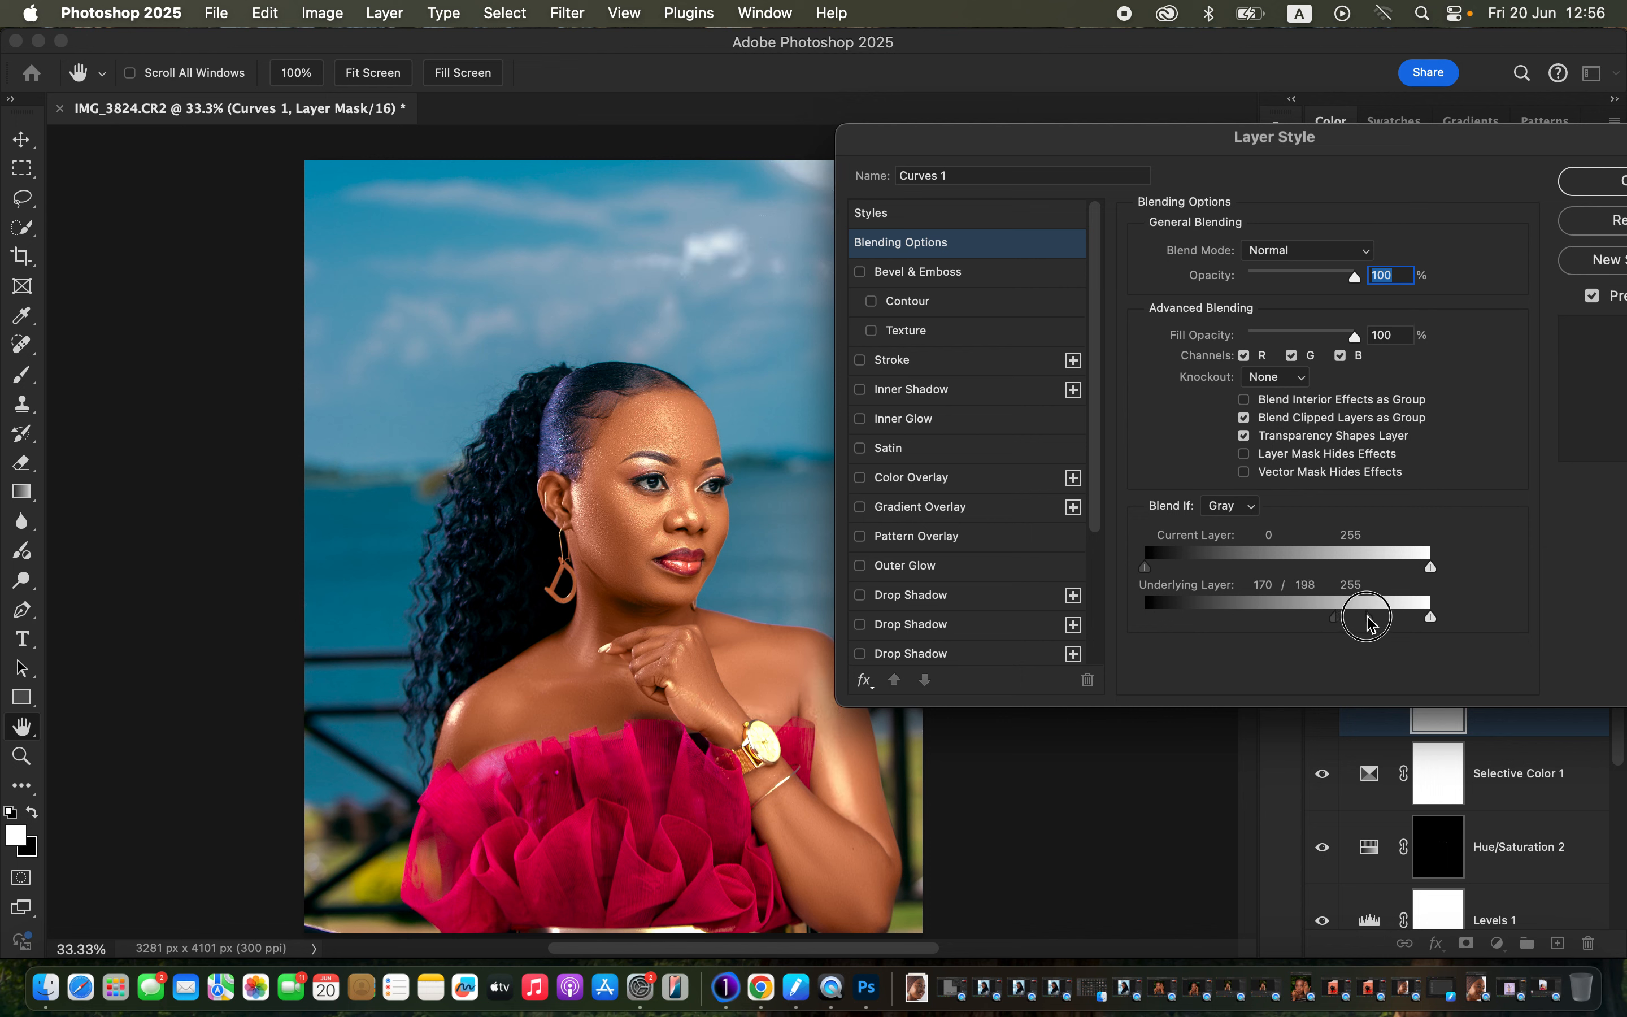
pyautogui.moveTo(1367, 617)
pyautogui.mouseDown()
pyautogui.moveTo(1333, 623)
pyautogui.moveTo(1380, 618)
pyautogui.mouseUp()
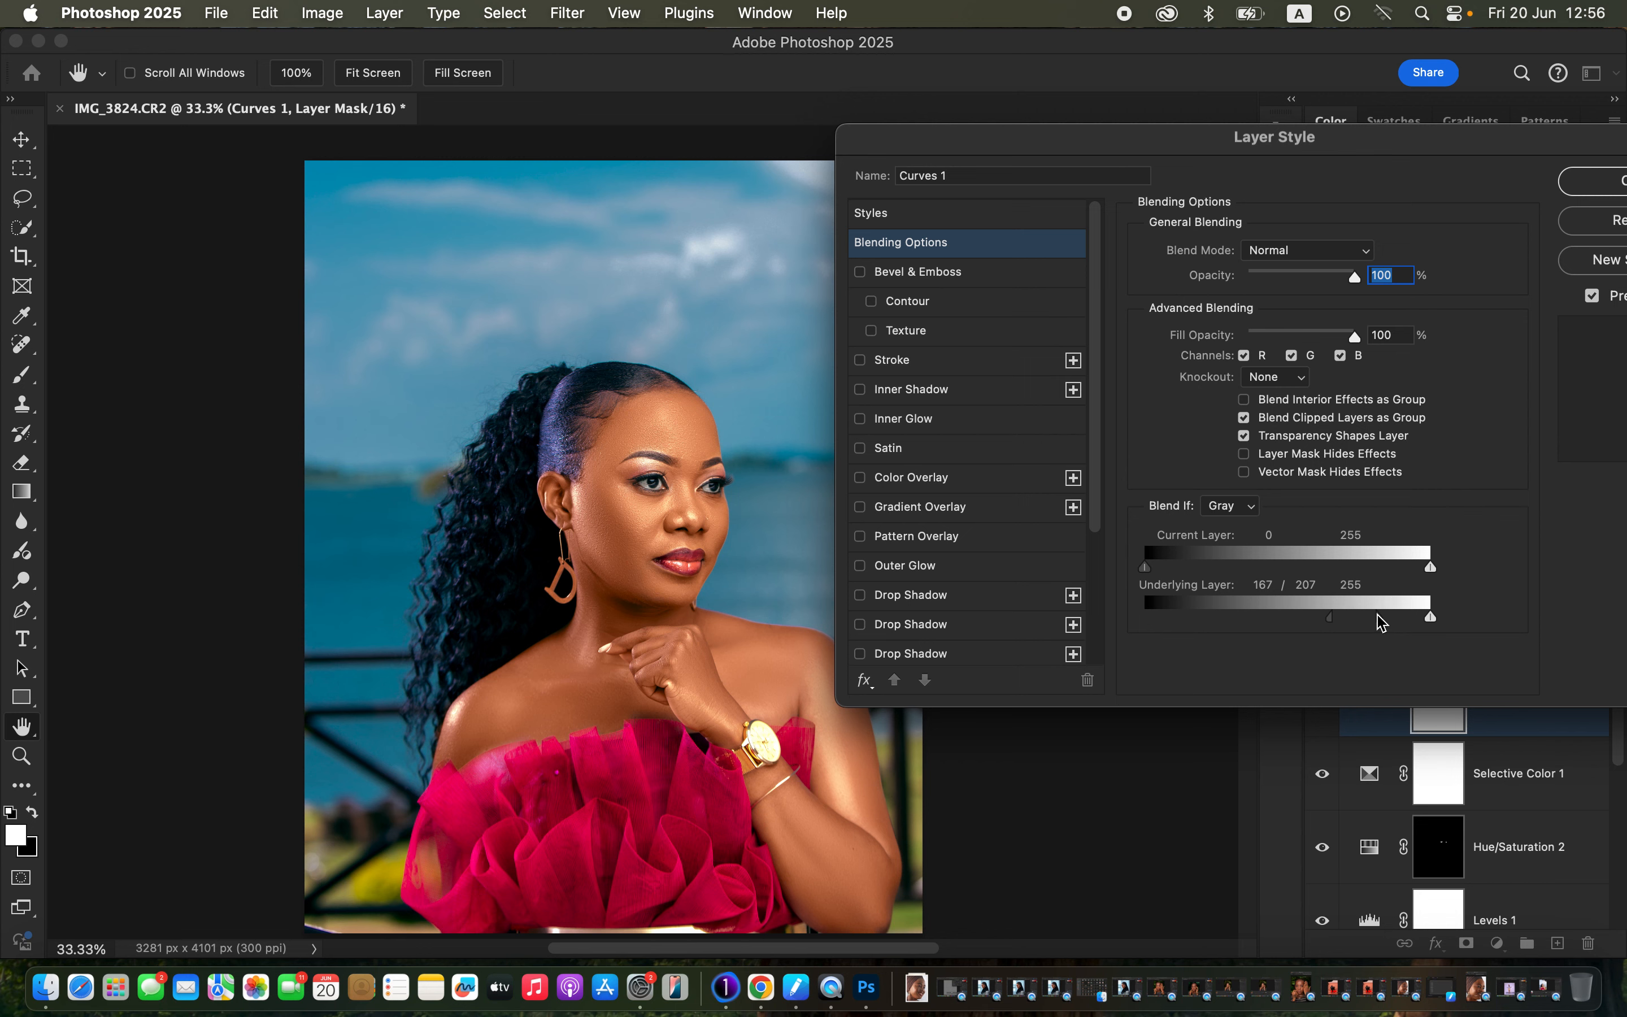
pyautogui.click(1599, 185)
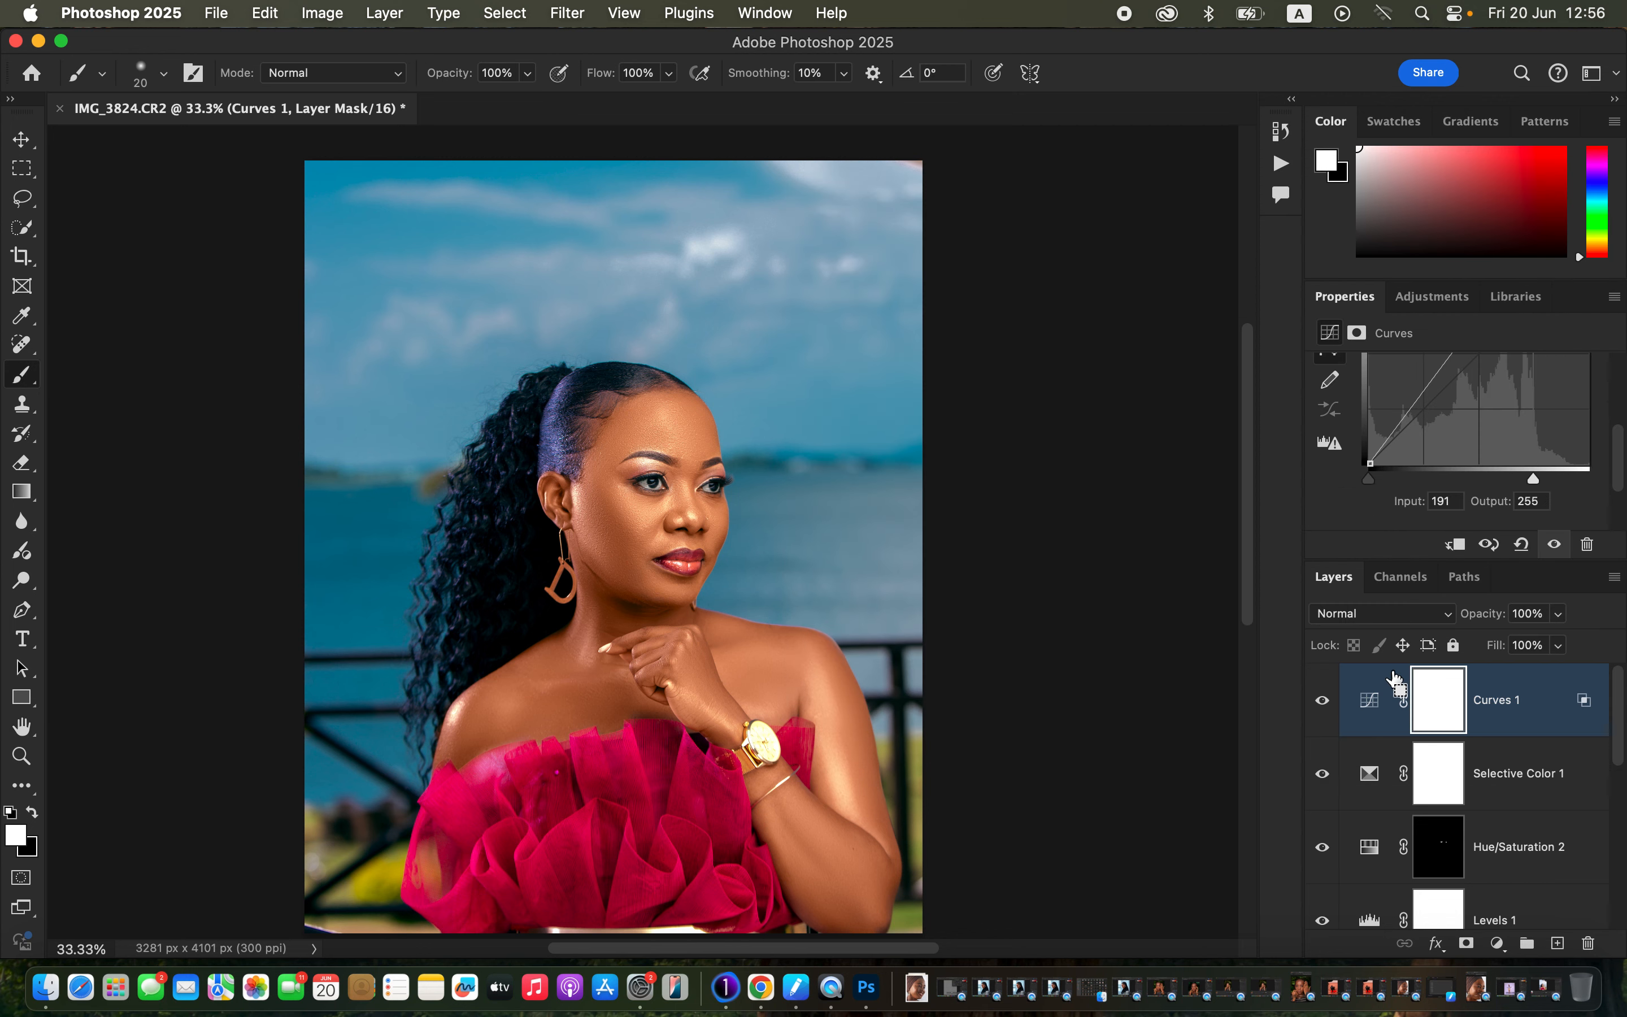
# Invert the Curves 1 mask and paint it back with a 400 px brush on forehead, cheek, arm, hand, neck.
pyautogui.press('super+i')
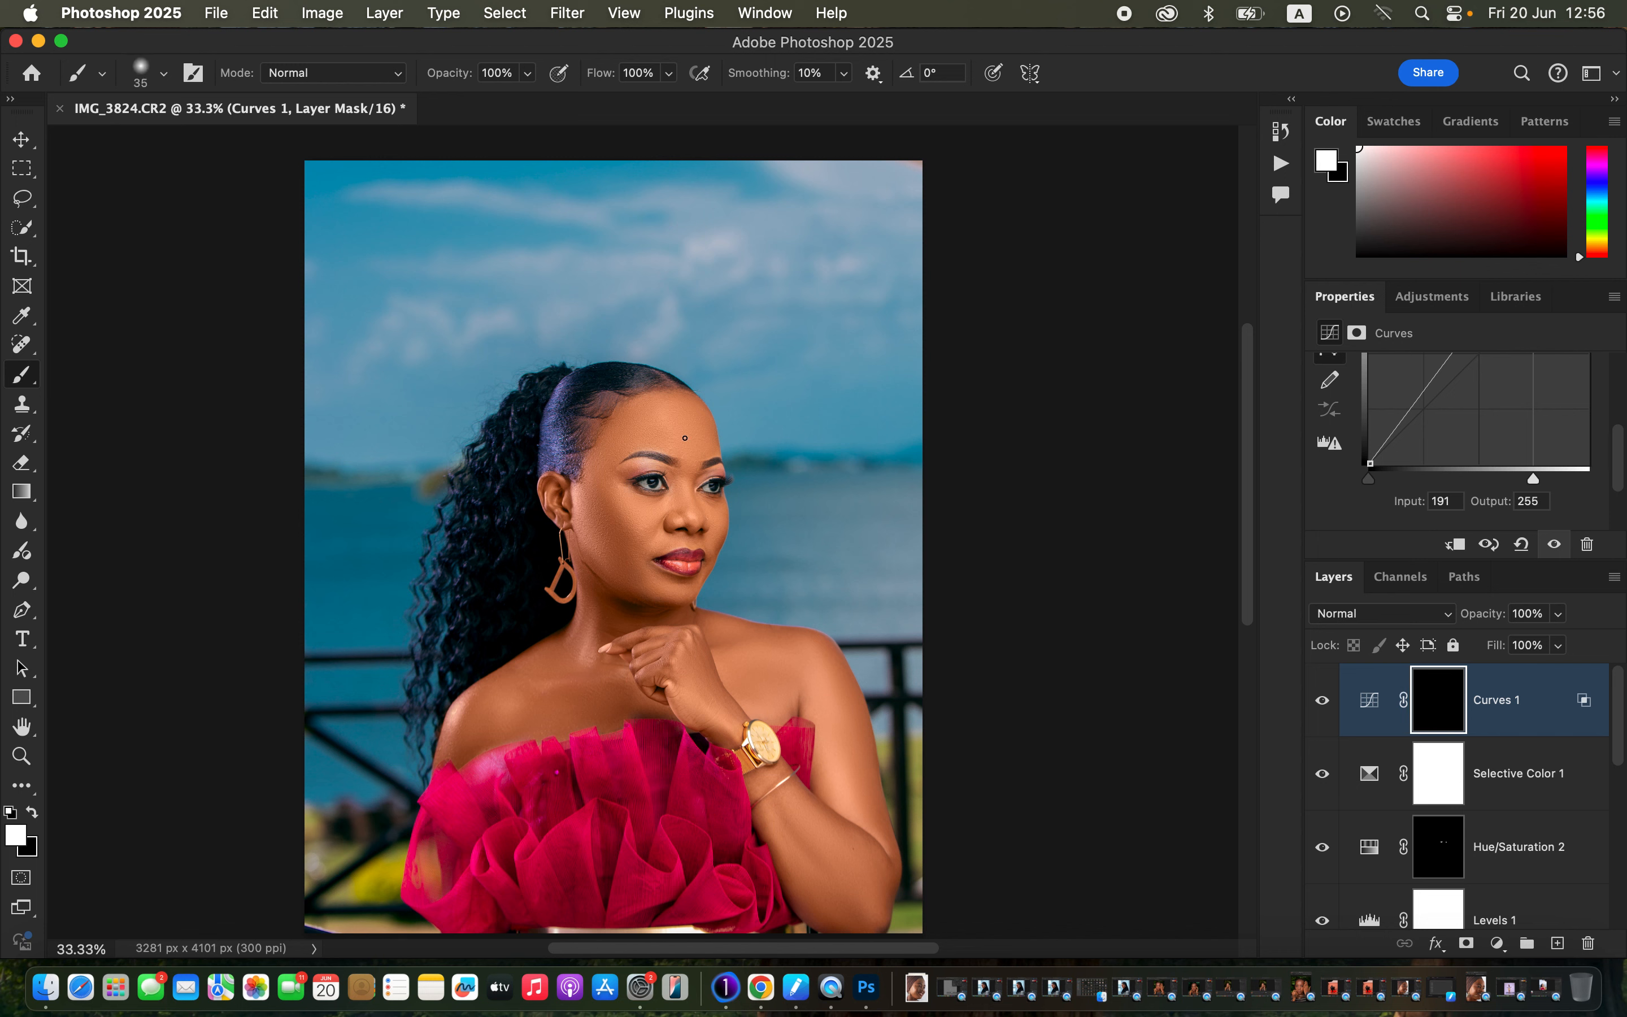
pyautogui.press(']')
pyautogui.press(']')
pyautogui.press(']')
pyautogui.press(']')
pyautogui.press(']')
pyautogui.press(']')
pyautogui.press(']')
pyautogui.press(']')
pyautogui.press(']')
pyautogui.press(']')
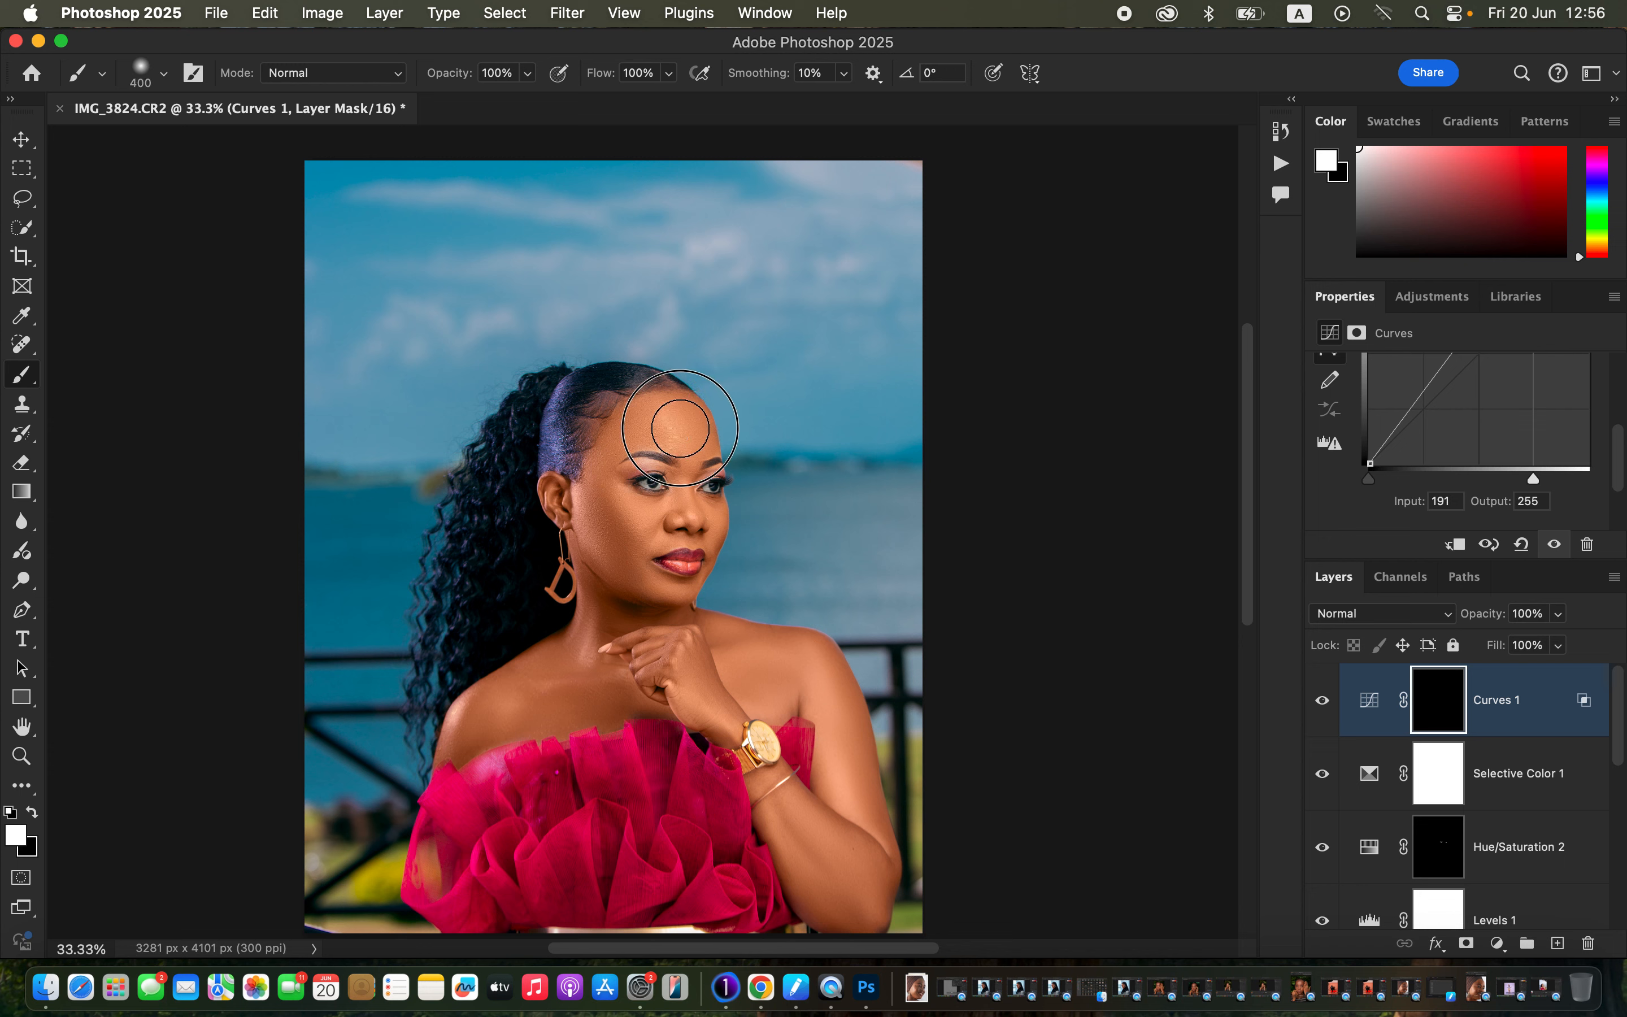
pyautogui.moveTo(680, 428)
pyautogui.mouseDown()
pyautogui.moveTo(673, 400)
pyautogui.moveTo(690, 510)
pyautogui.moveTo(649, 521)
pyautogui.mouseUp()
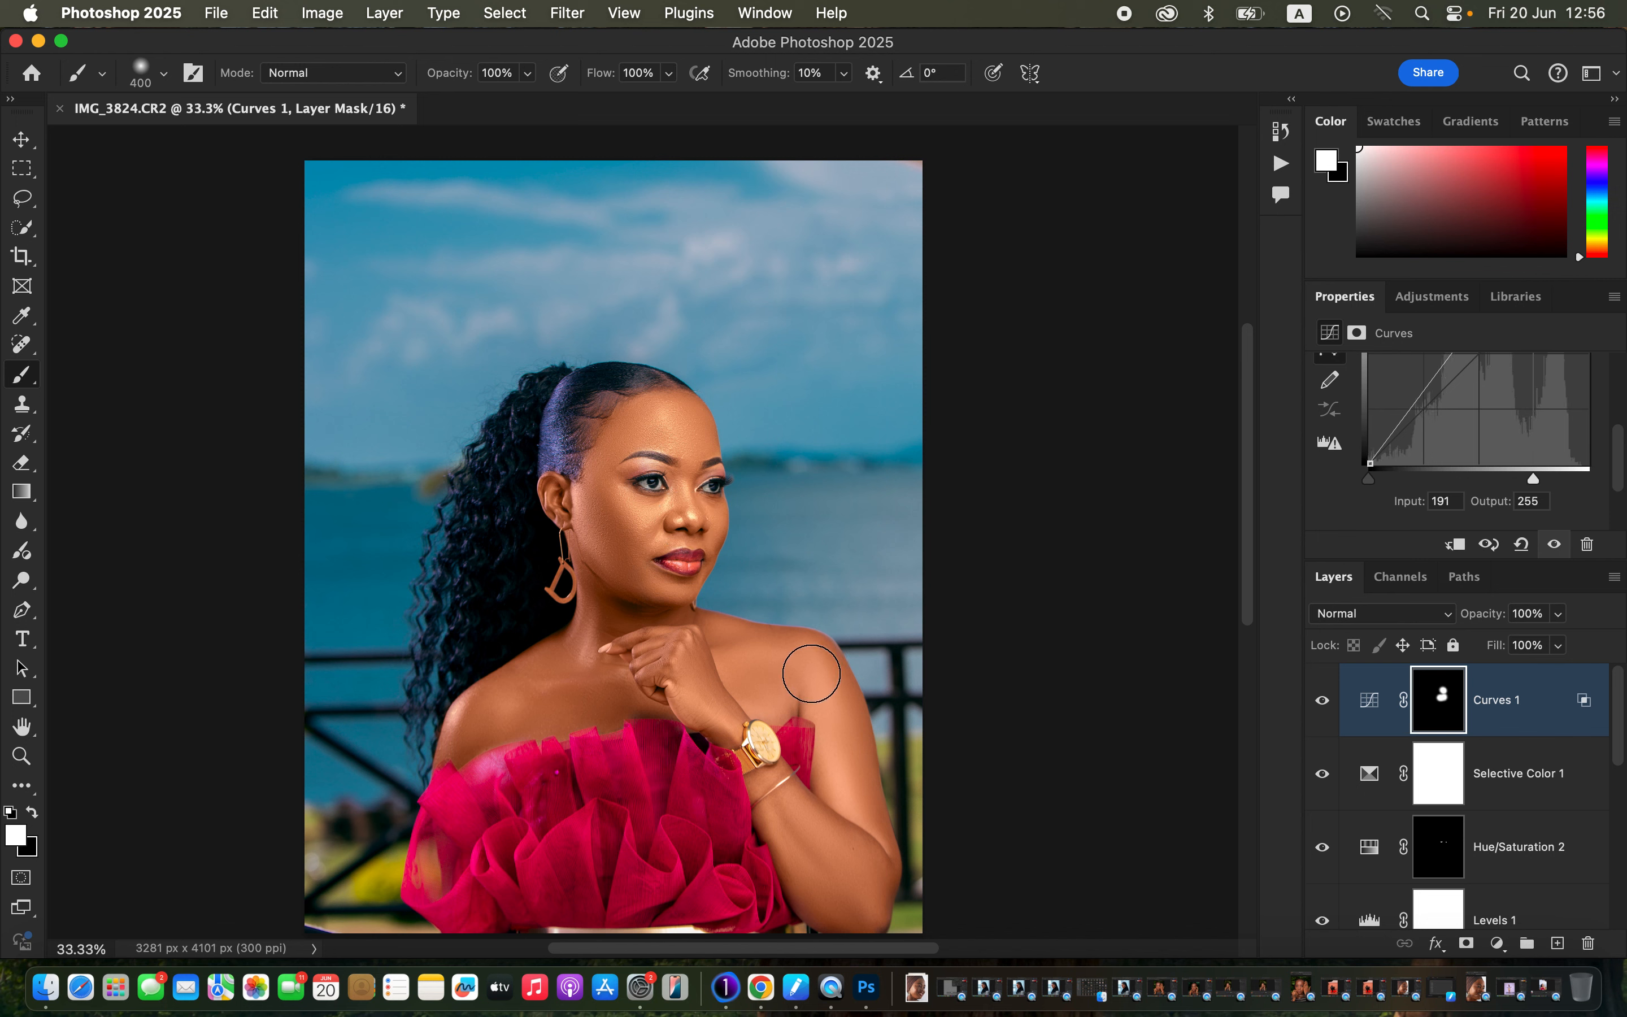
pyautogui.moveTo(811, 677)
pyautogui.mouseDown()
pyautogui.moveTo(855, 809)
pyautogui.moveTo(852, 831)
pyautogui.moveTo(792, 814)
pyautogui.moveTo(843, 873)
pyautogui.moveTo(812, 829)
pyautogui.mouseUp()
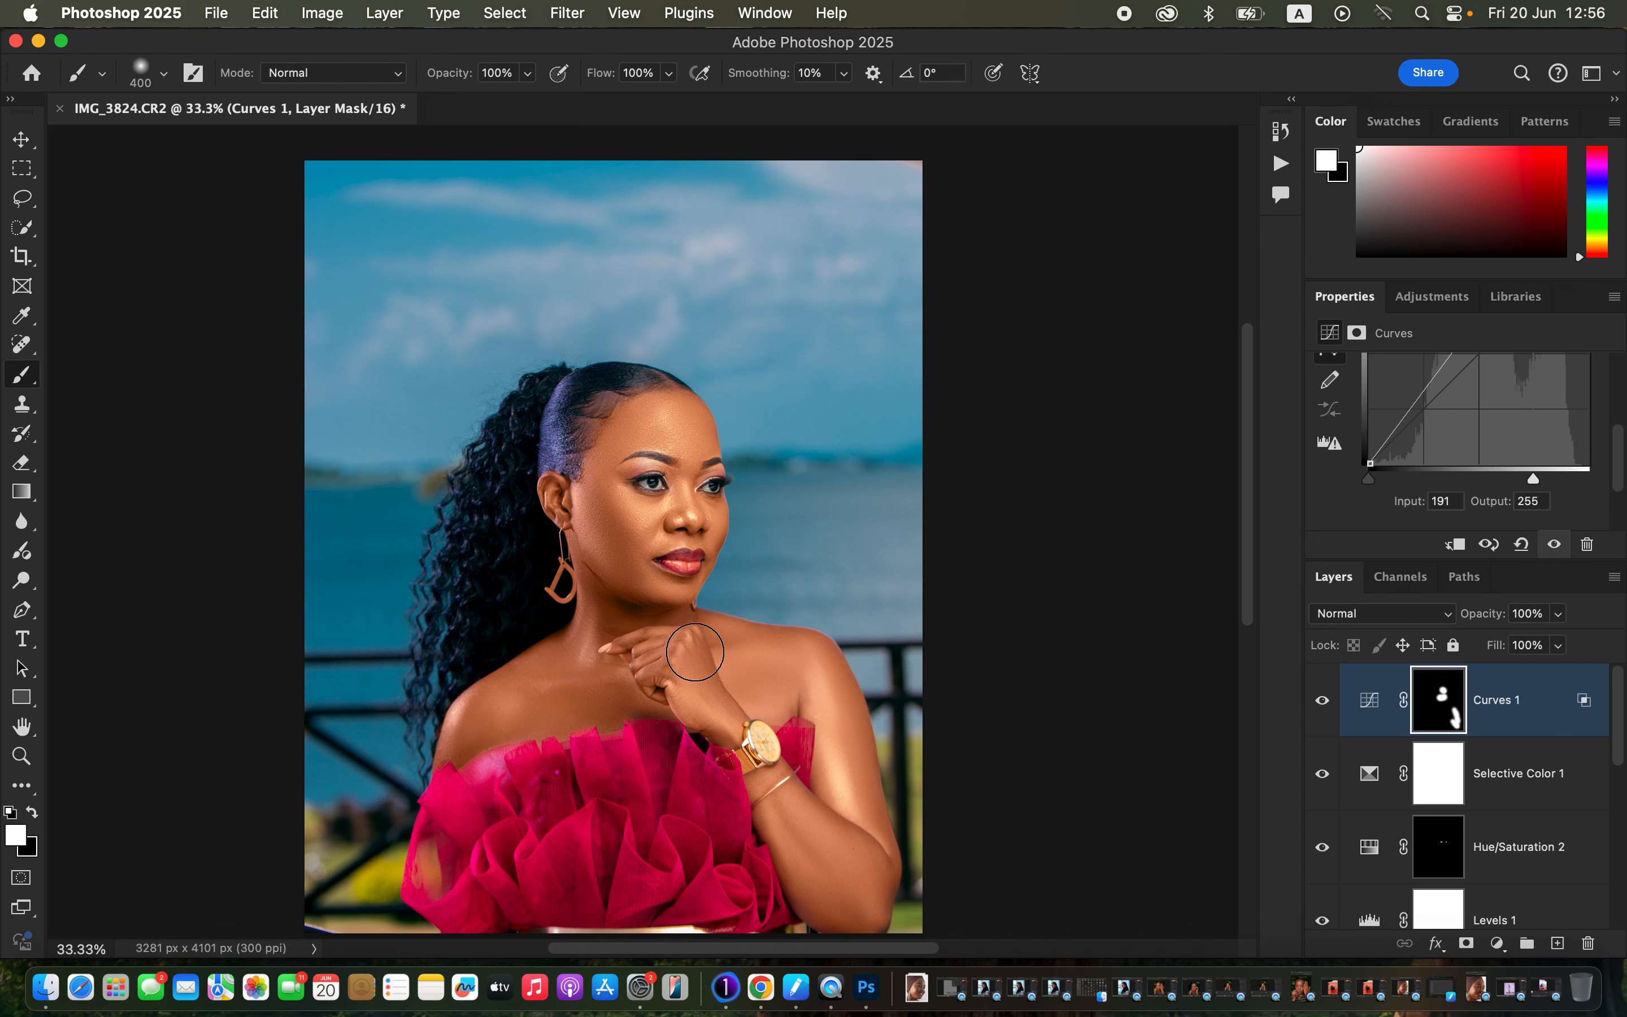
pyautogui.moveTo(689, 678); pyautogui.dragTo(683, 684)
pyautogui.moveTo(546, 680)
pyautogui.mouseDown()
pyautogui.moveTo(478, 711)
pyautogui.moveTo(595, 642)
pyautogui.moveTo(589, 518)
pyautogui.moveTo(593, 532)
pyautogui.moveTo(625, 445)
pyautogui.moveTo(648, 432)
pyautogui.moveTo(674, 436)
pyautogui.moveTo(697, 500)
pyautogui.moveTo(647, 529)
pyautogui.moveTo(678, 482)
pyautogui.moveTo(679, 431)
pyautogui.moveTo(684, 519)
pyautogui.moveTo(637, 530)
pyautogui.moveTo(616, 514)
pyautogui.moveTo(608, 465)
pyautogui.moveTo(635, 526)
pyautogui.moveTo(709, 536)
pyautogui.moveTo(685, 559)
pyautogui.mouseUp()
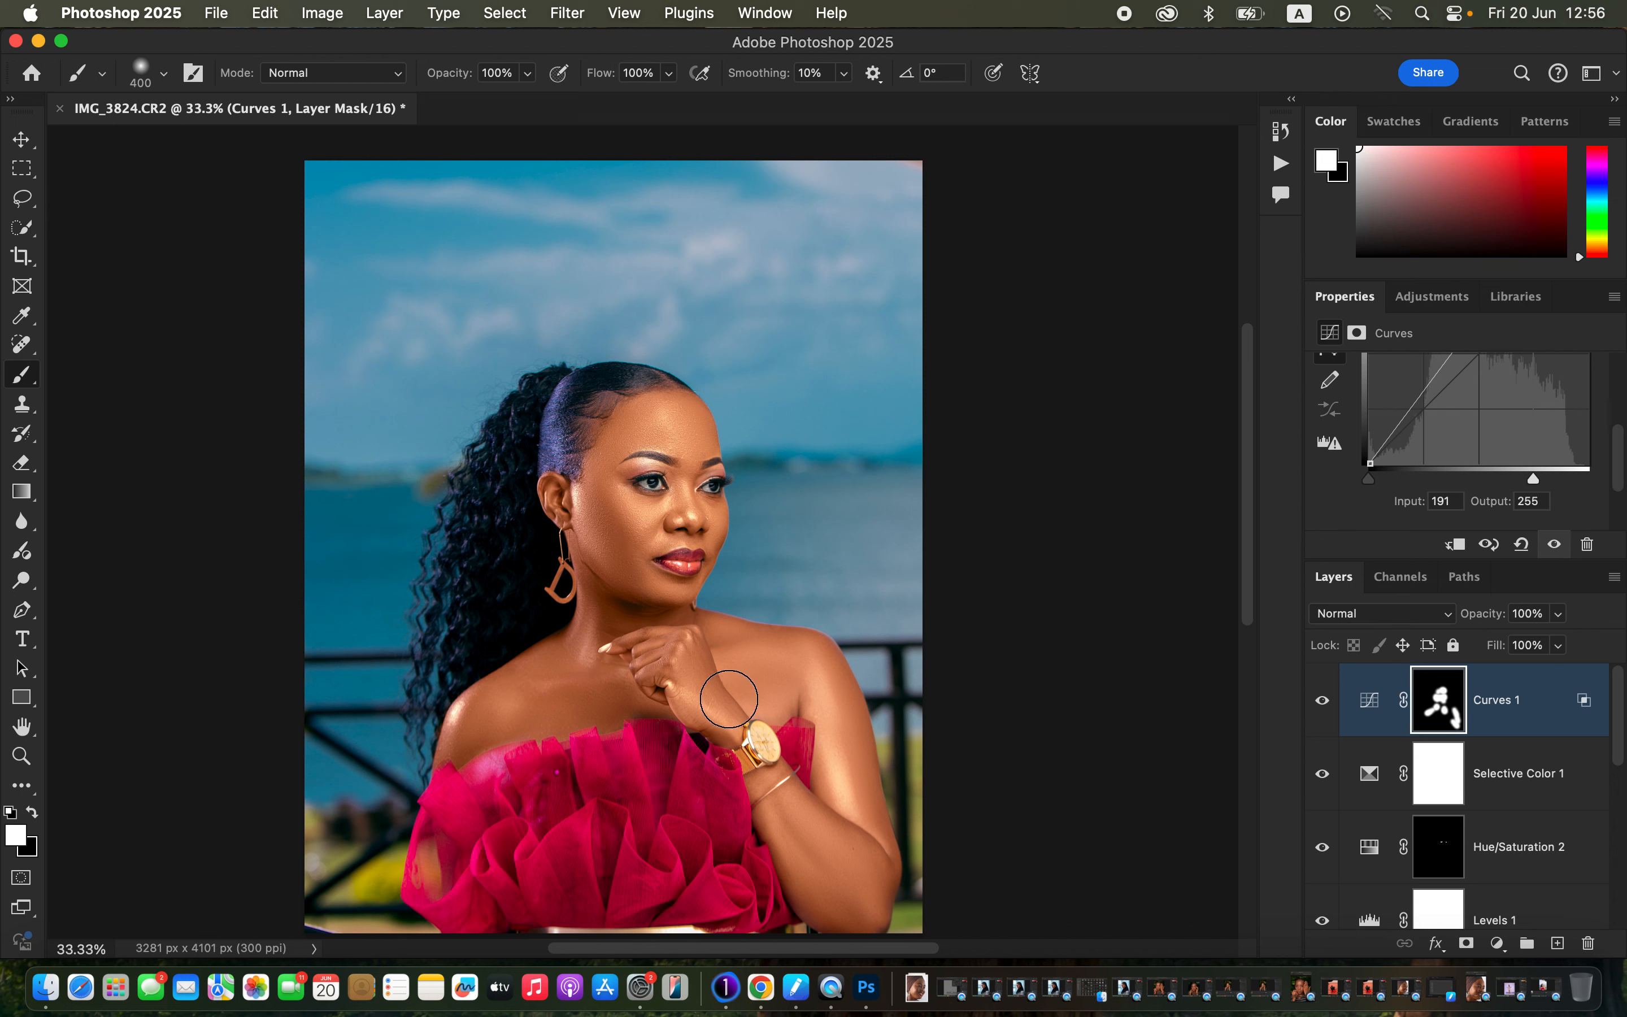
pyautogui.click(766, 744)
pyautogui.hotkey('ctrl', 'z')
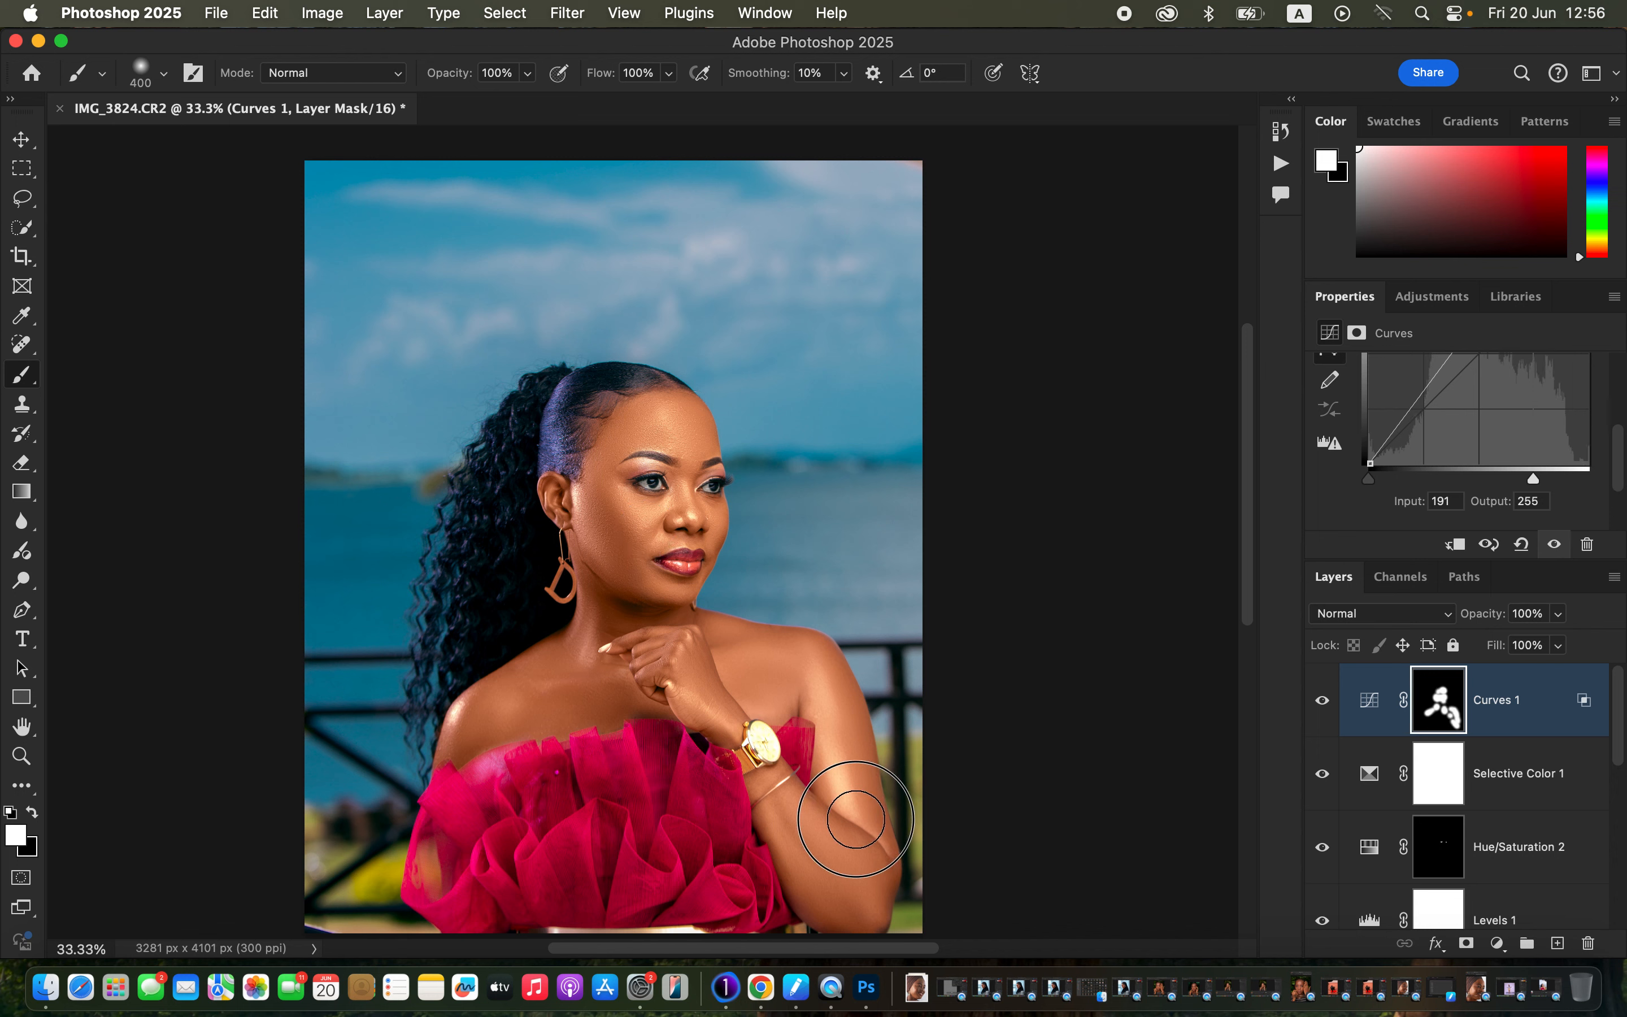
# Lower Curves 1 opacity to 74%, comparing the layer on and off.
pyautogui.click(1322, 700)
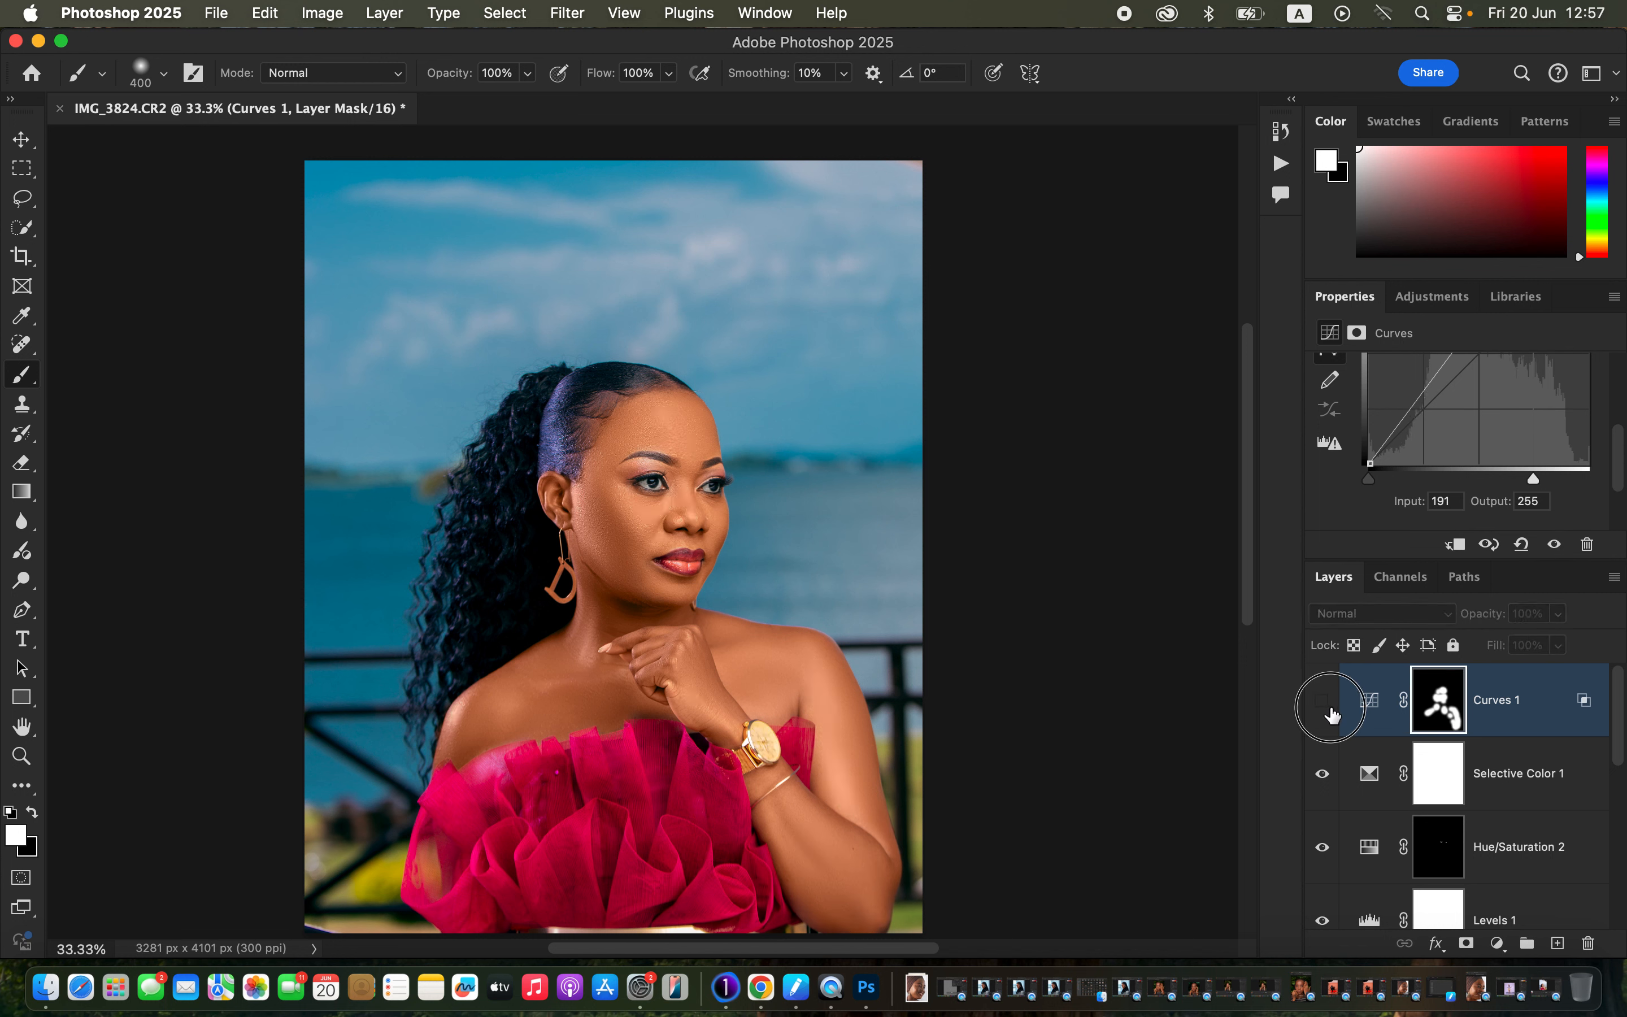
pyautogui.click(1322, 700)
pyautogui.click(1559, 613)
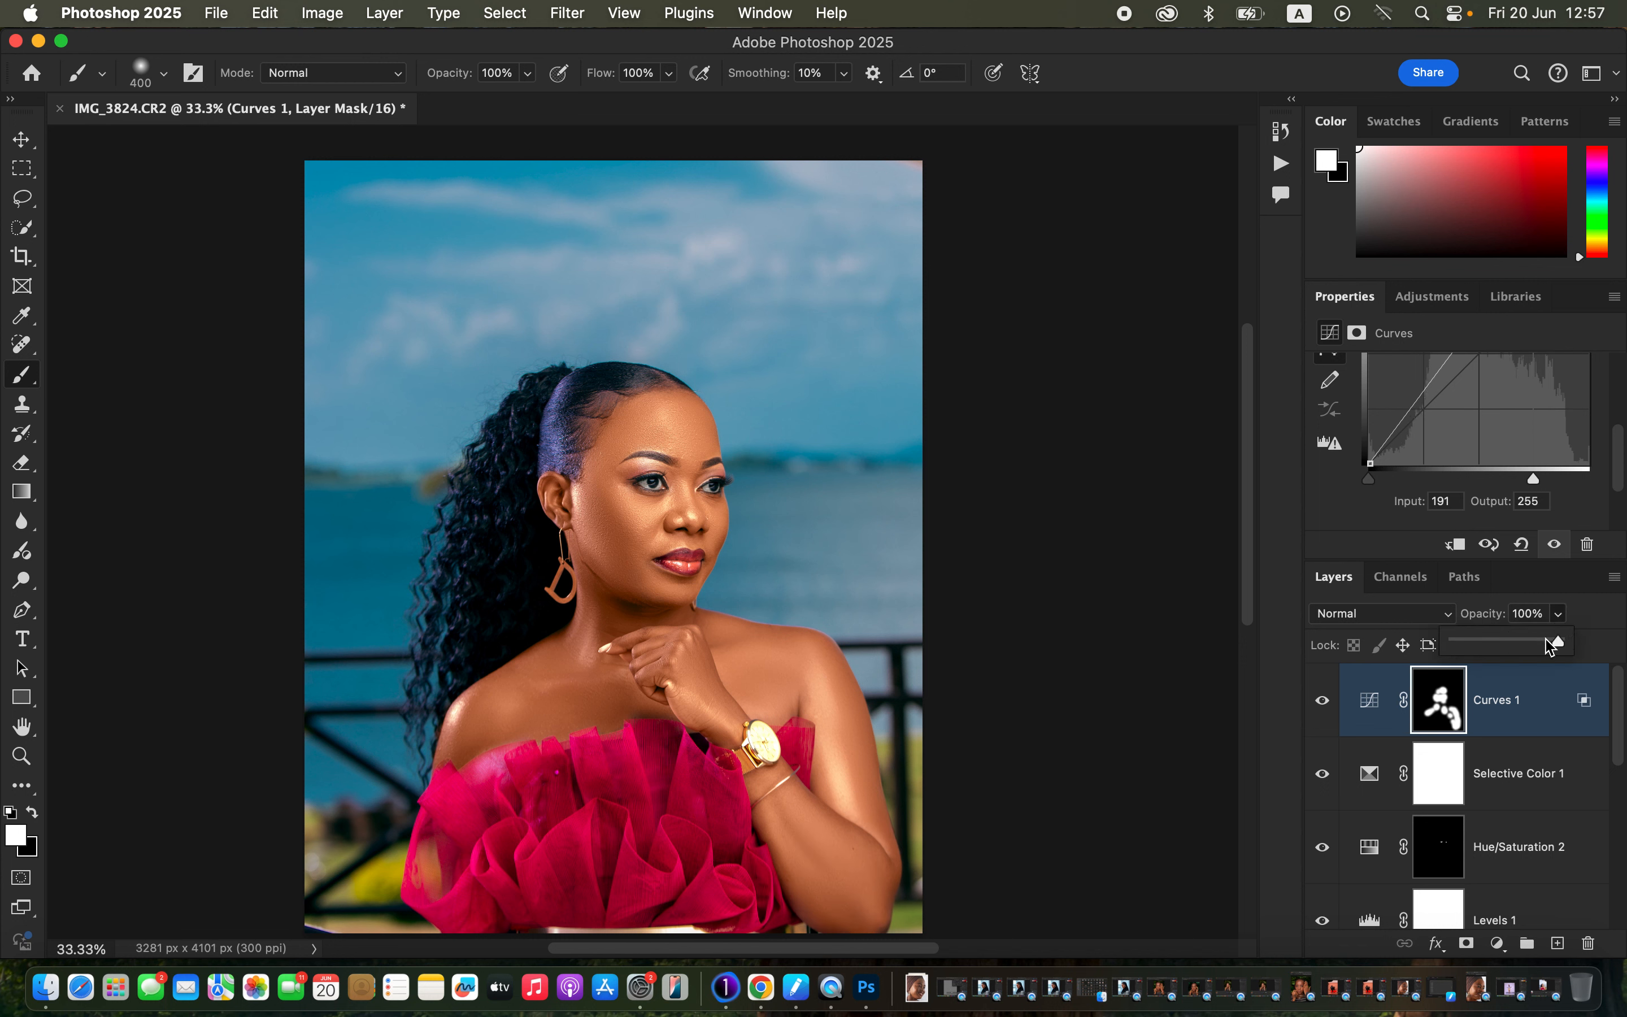
pyautogui.moveTo(1564, 641); pyautogui.dragTo(1535, 647)
pyautogui.click(1322, 703)
pyautogui.click(1322, 703)
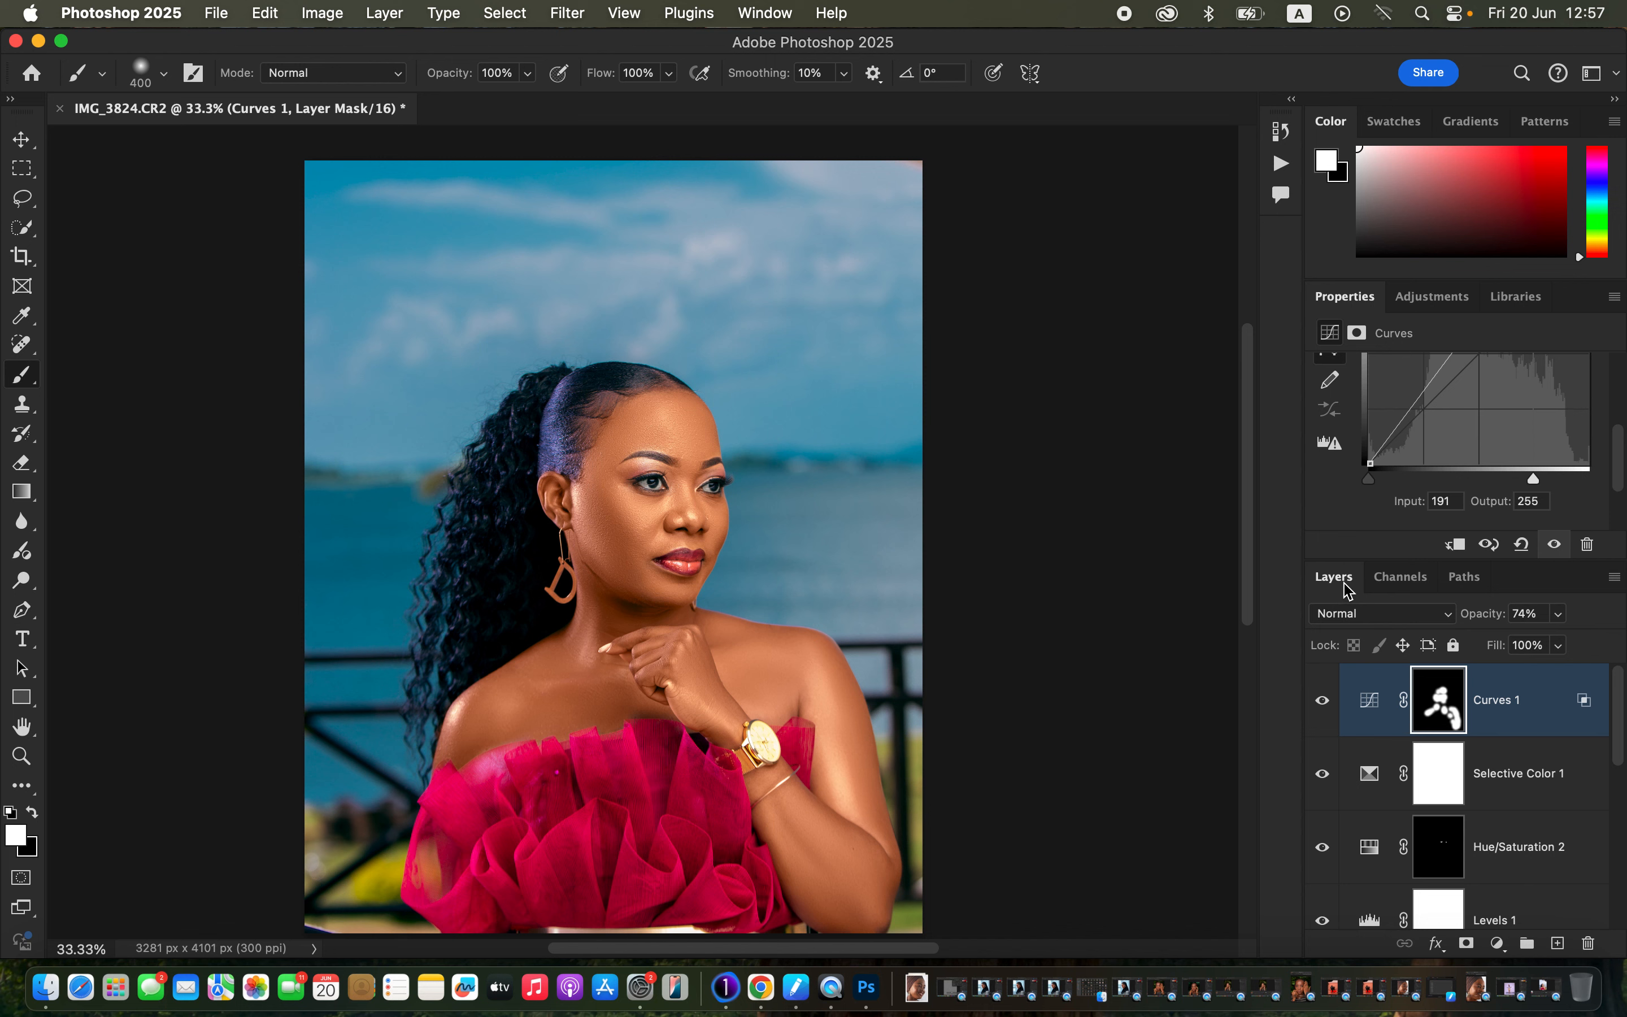
pyautogui.click(1499, 943)
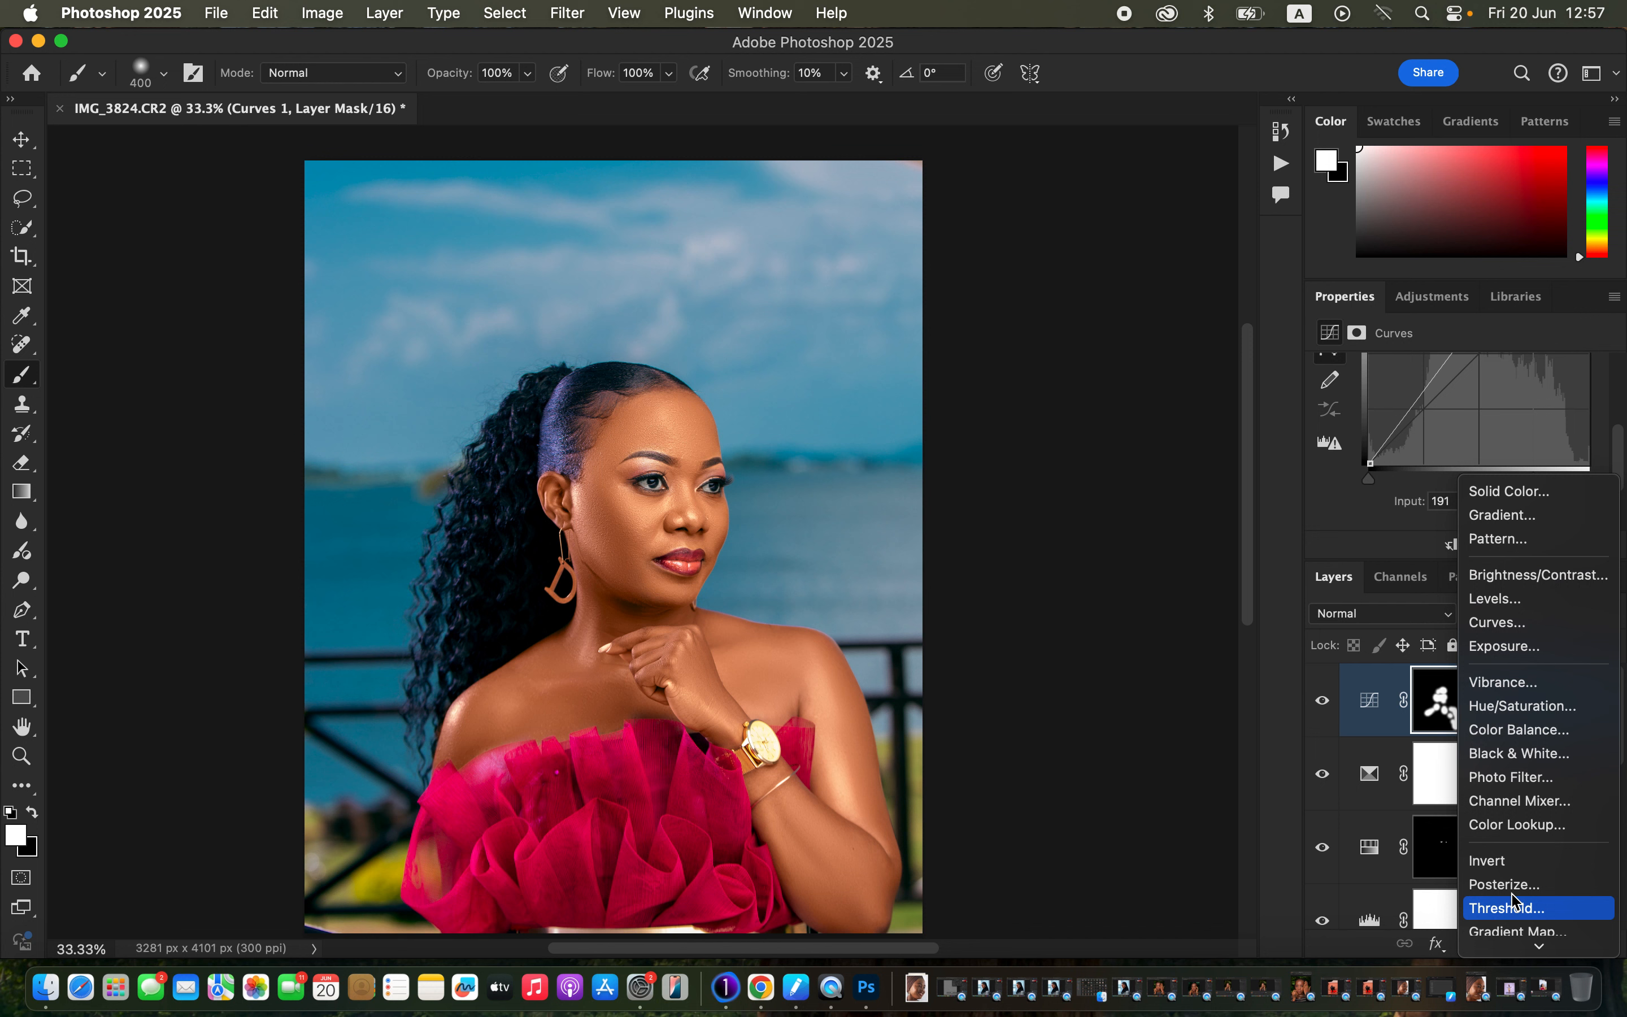
# Add Hue/Saturation 3 editing Reds with Lightness -4, toggling it to compare.
pyautogui.click(1530, 715)
pyautogui.click(1446, 401)
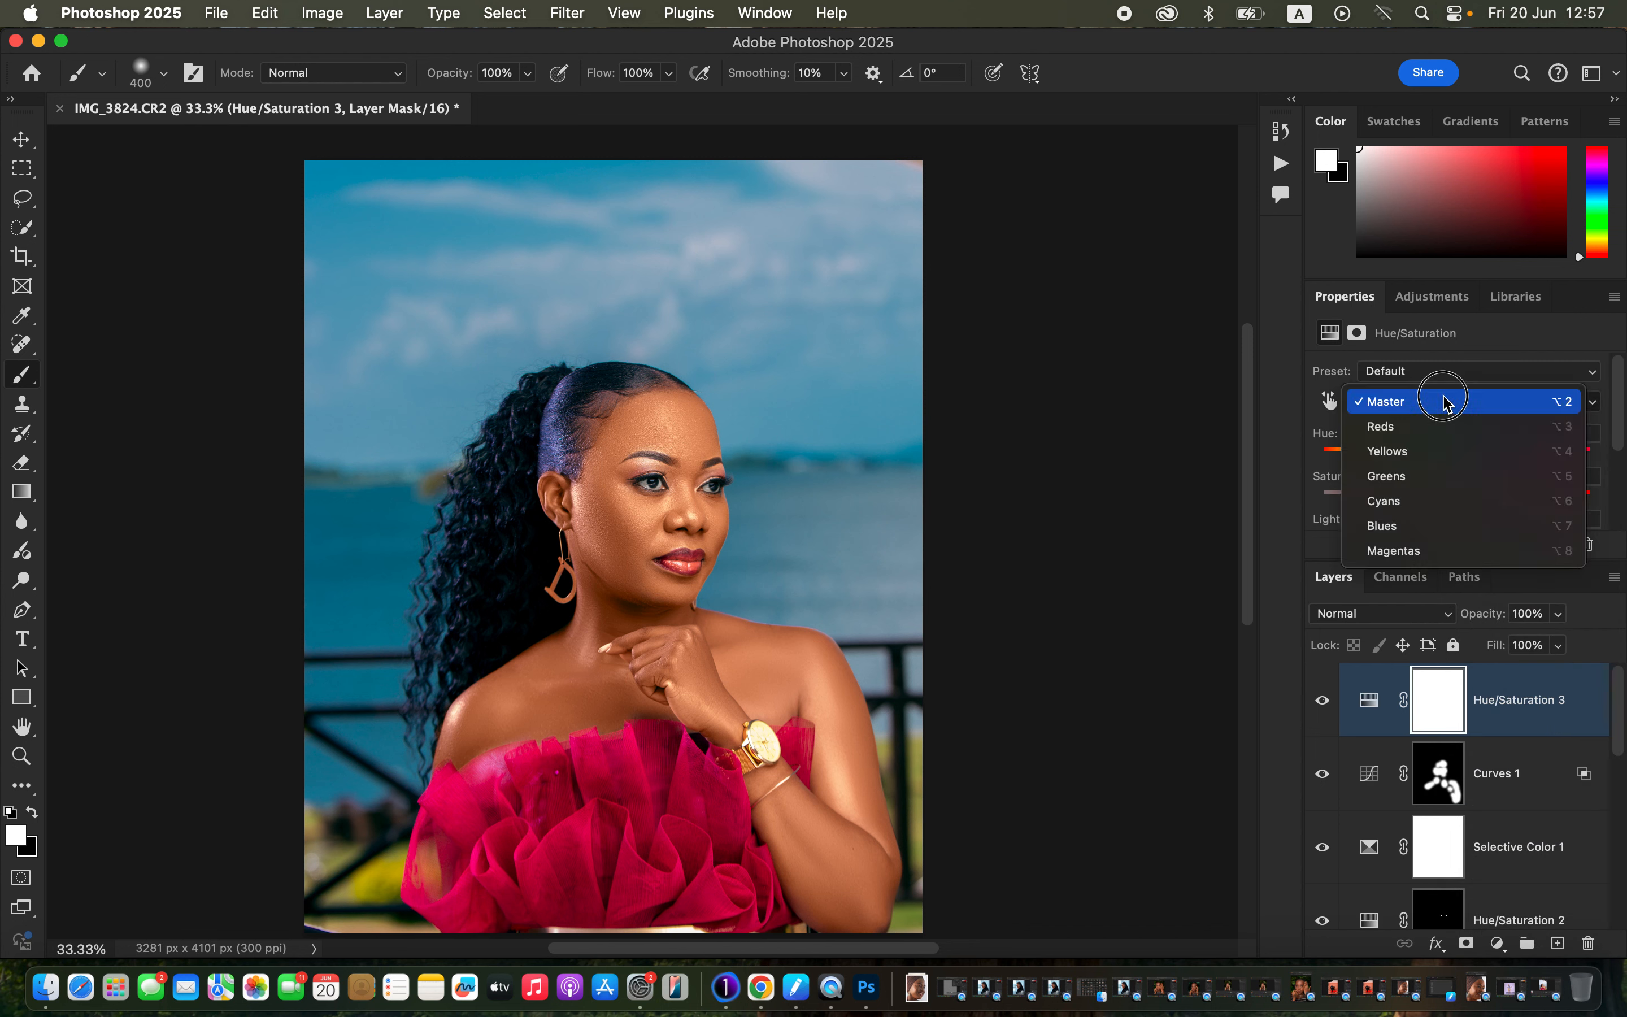
pyautogui.click(1440, 427)
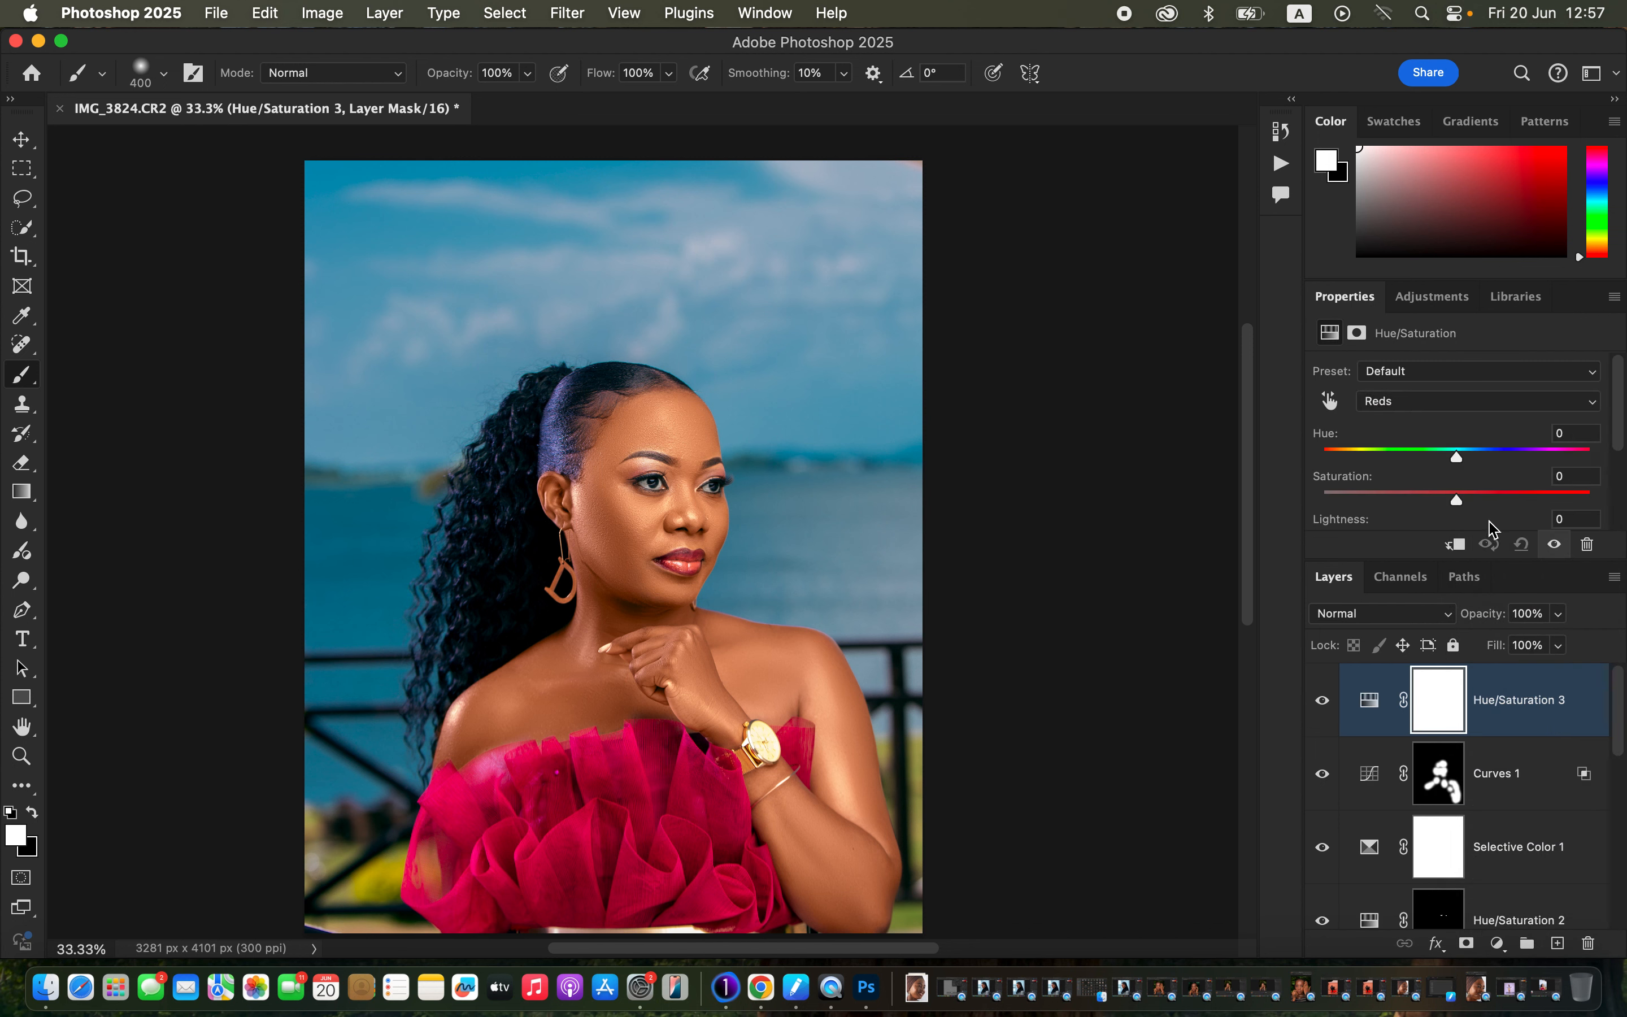
pyautogui.scroll(-2, 1617, 467)
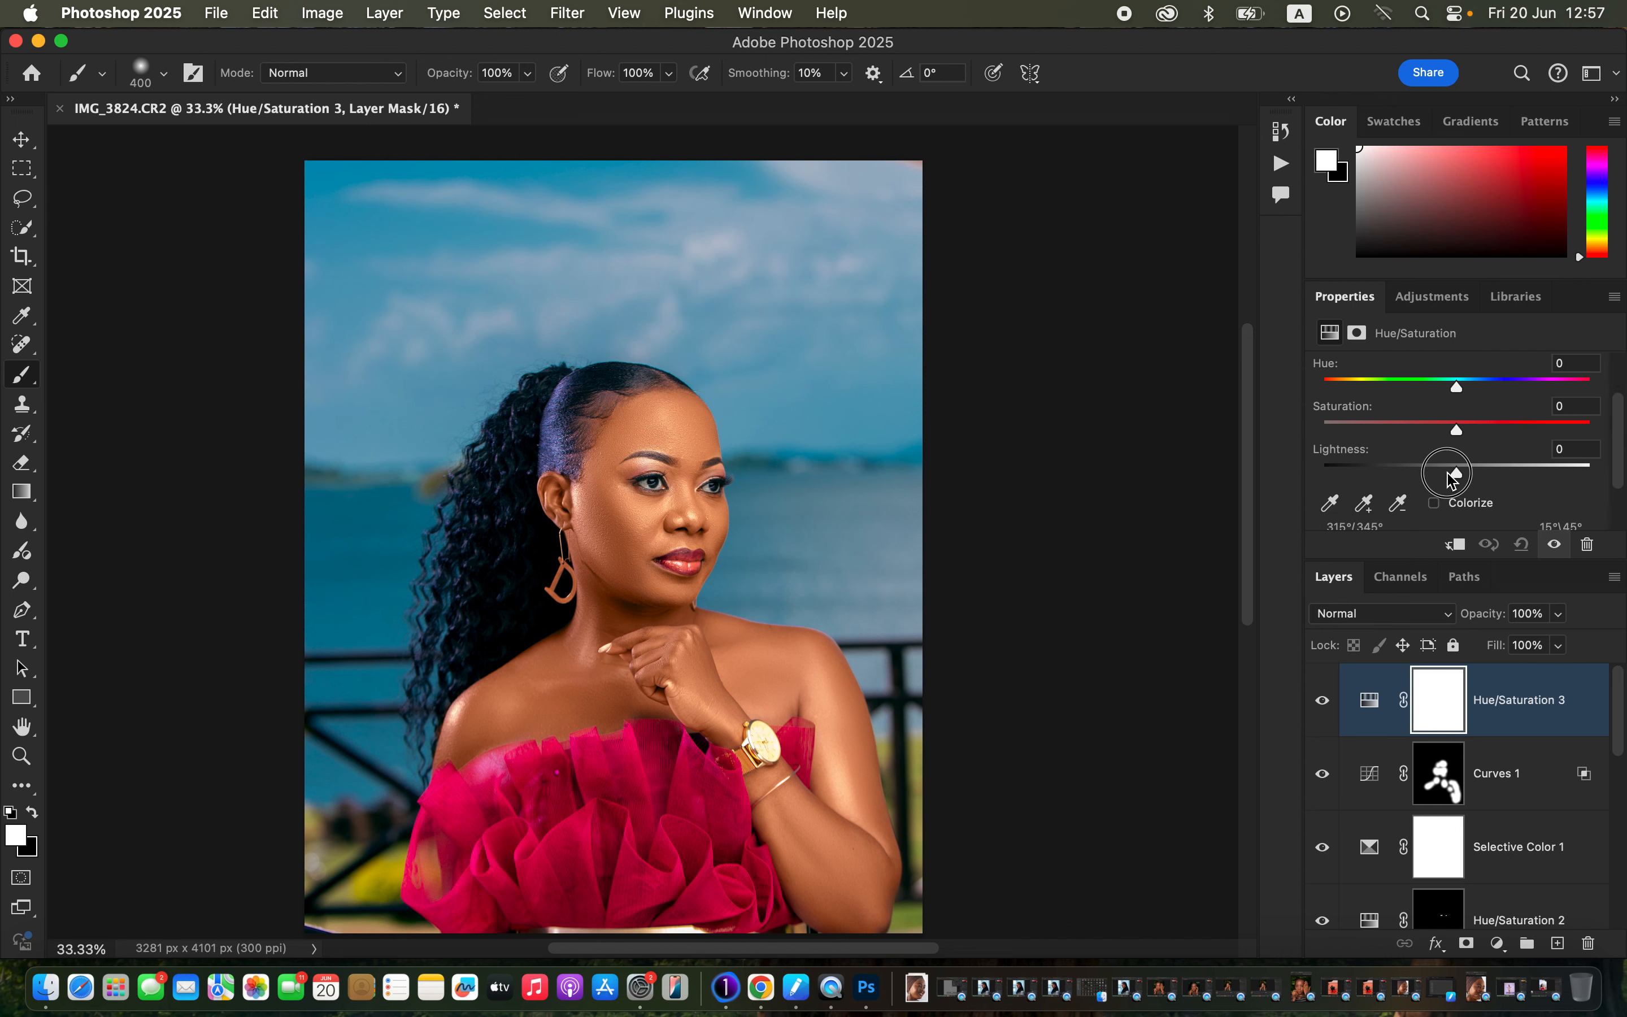
pyautogui.moveTo(1457, 473); pyautogui.dragTo(1454, 478)
pyautogui.click(1322, 704)
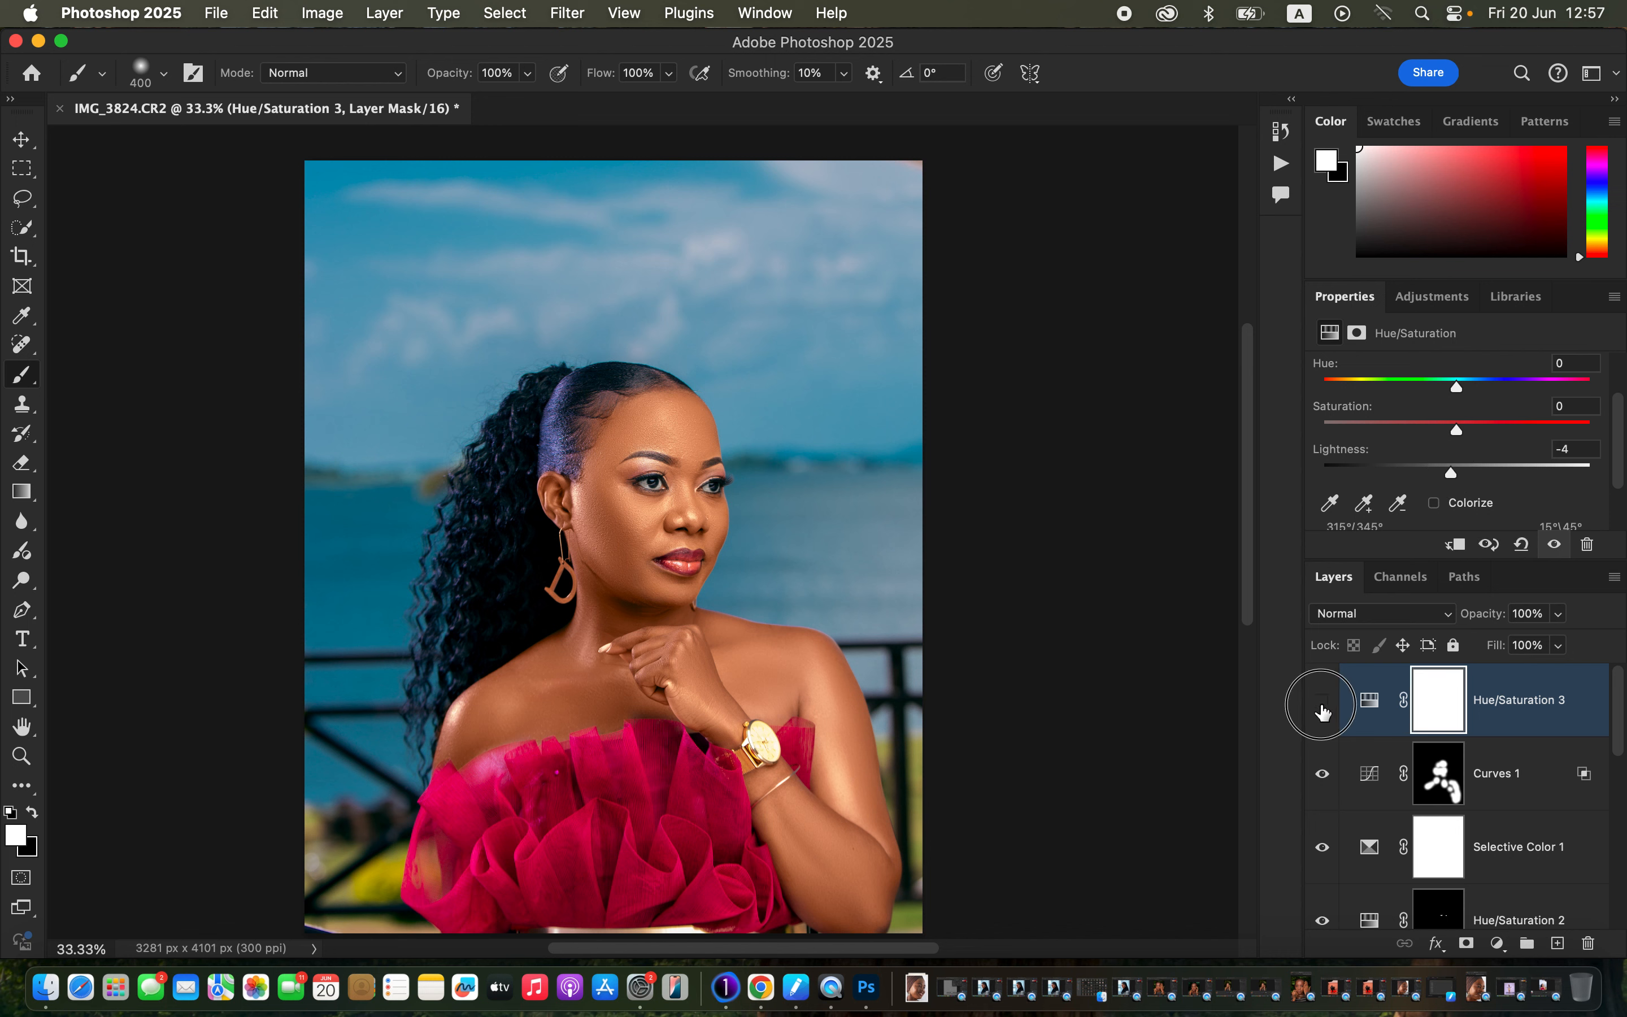
pyautogui.click(1322, 704)
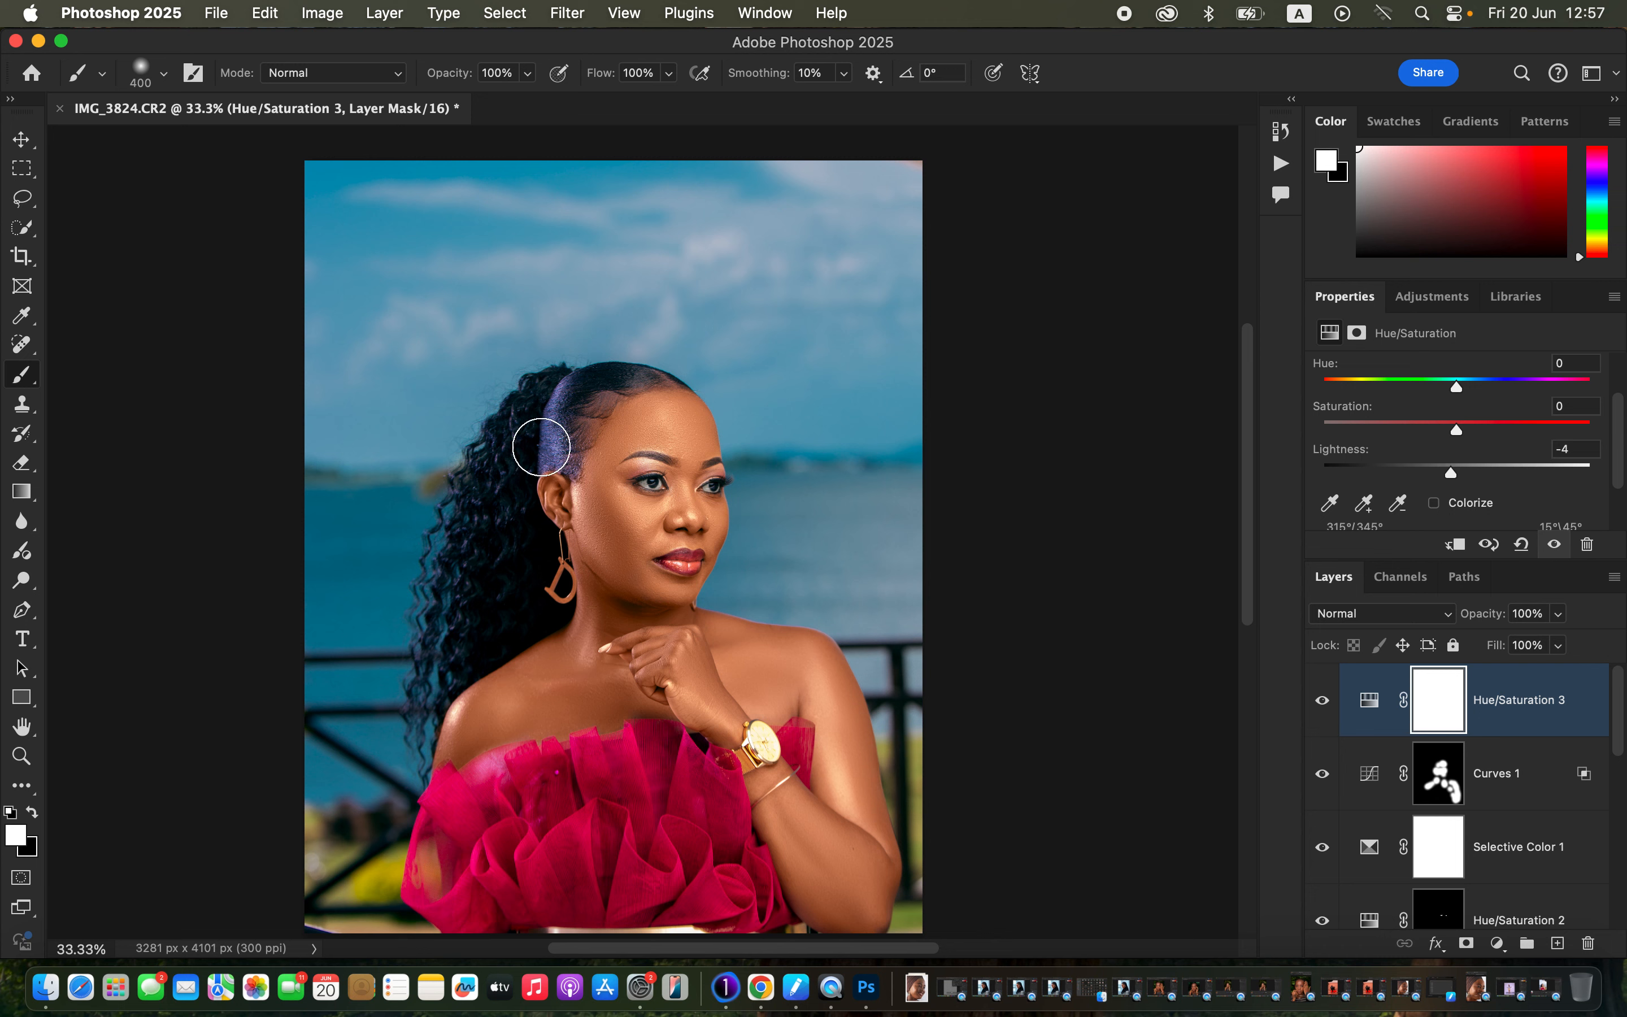
pyautogui.click(215, 15)
# Export As JPG at quality 7 with Bicubic Sharper resampling, saving IMG_3824 to the Desktop.
pyautogui.moveTo(346, 379)
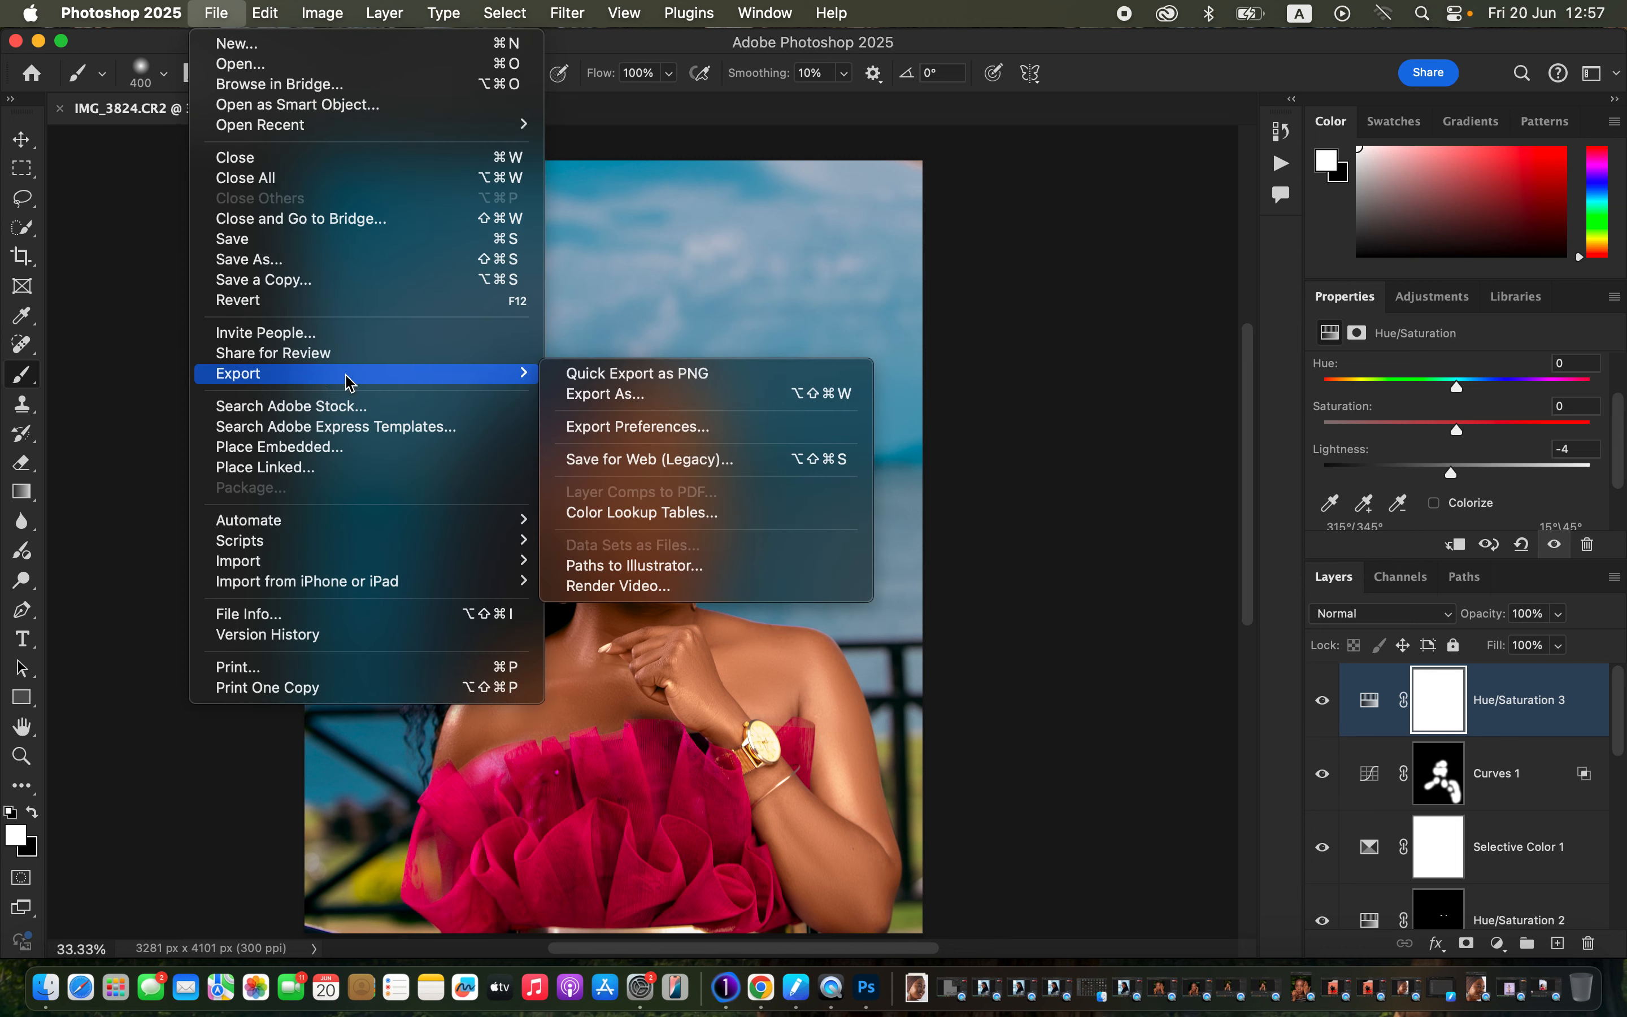
pyautogui.click(665, 395)
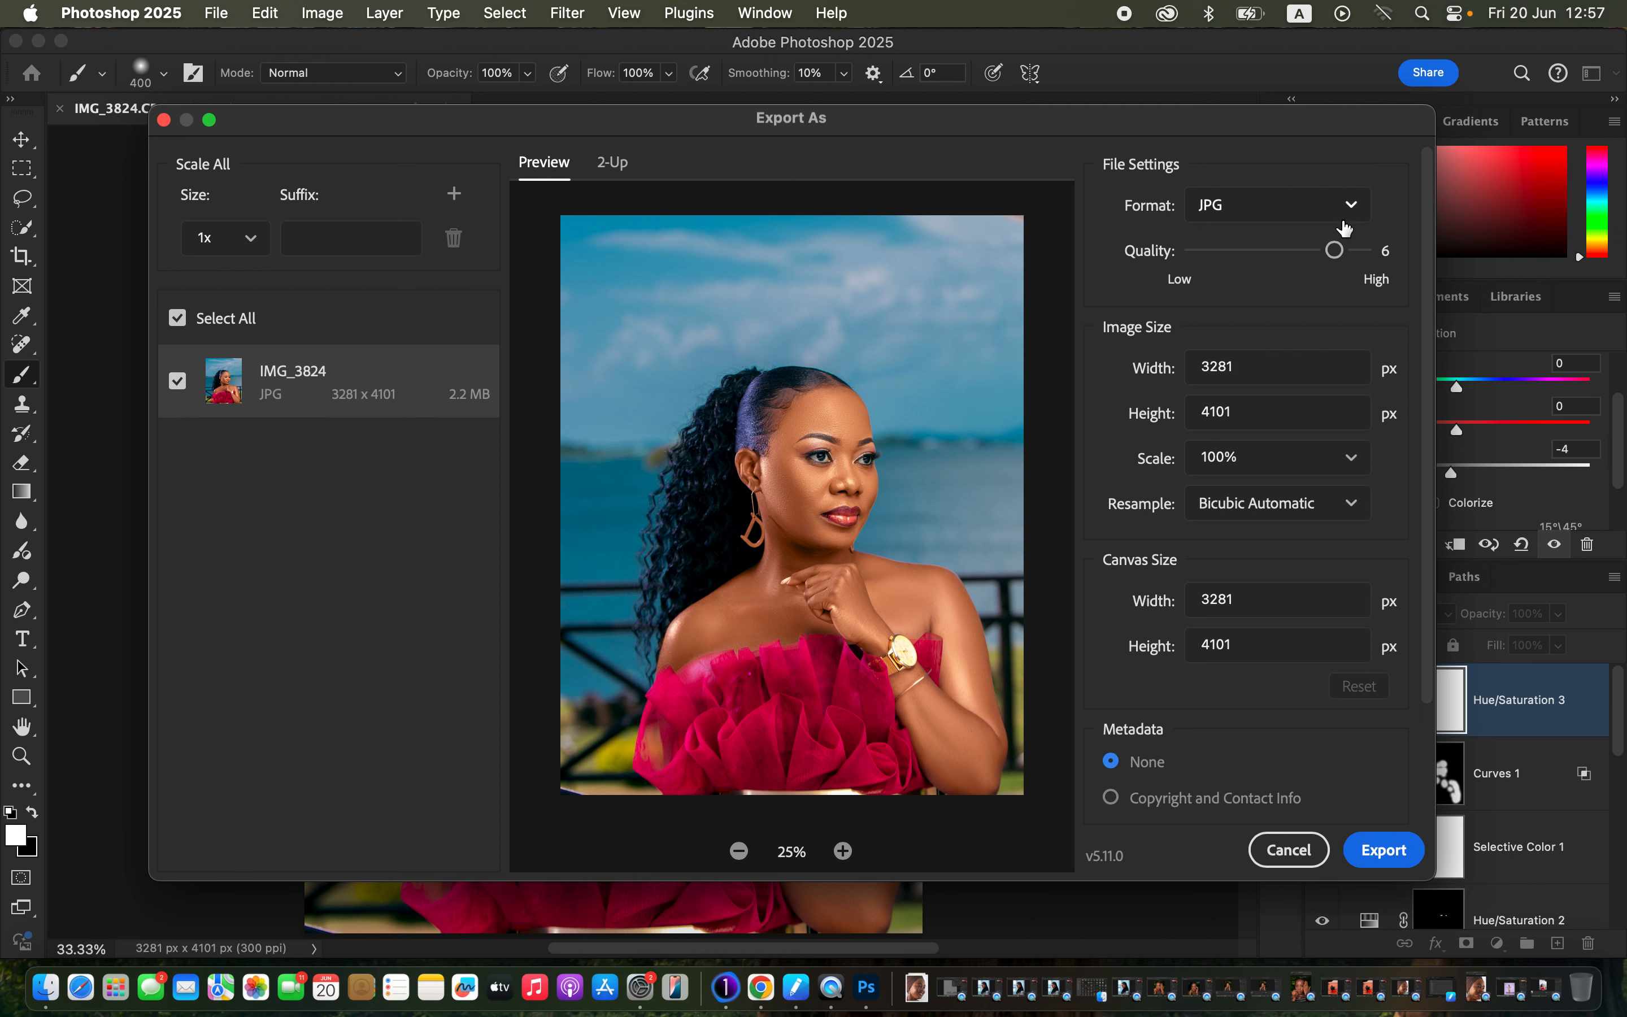
pyautogui.click(1365, 257)
pyautogui.click(1315, 512)
pyautogui.click(1317, 629)
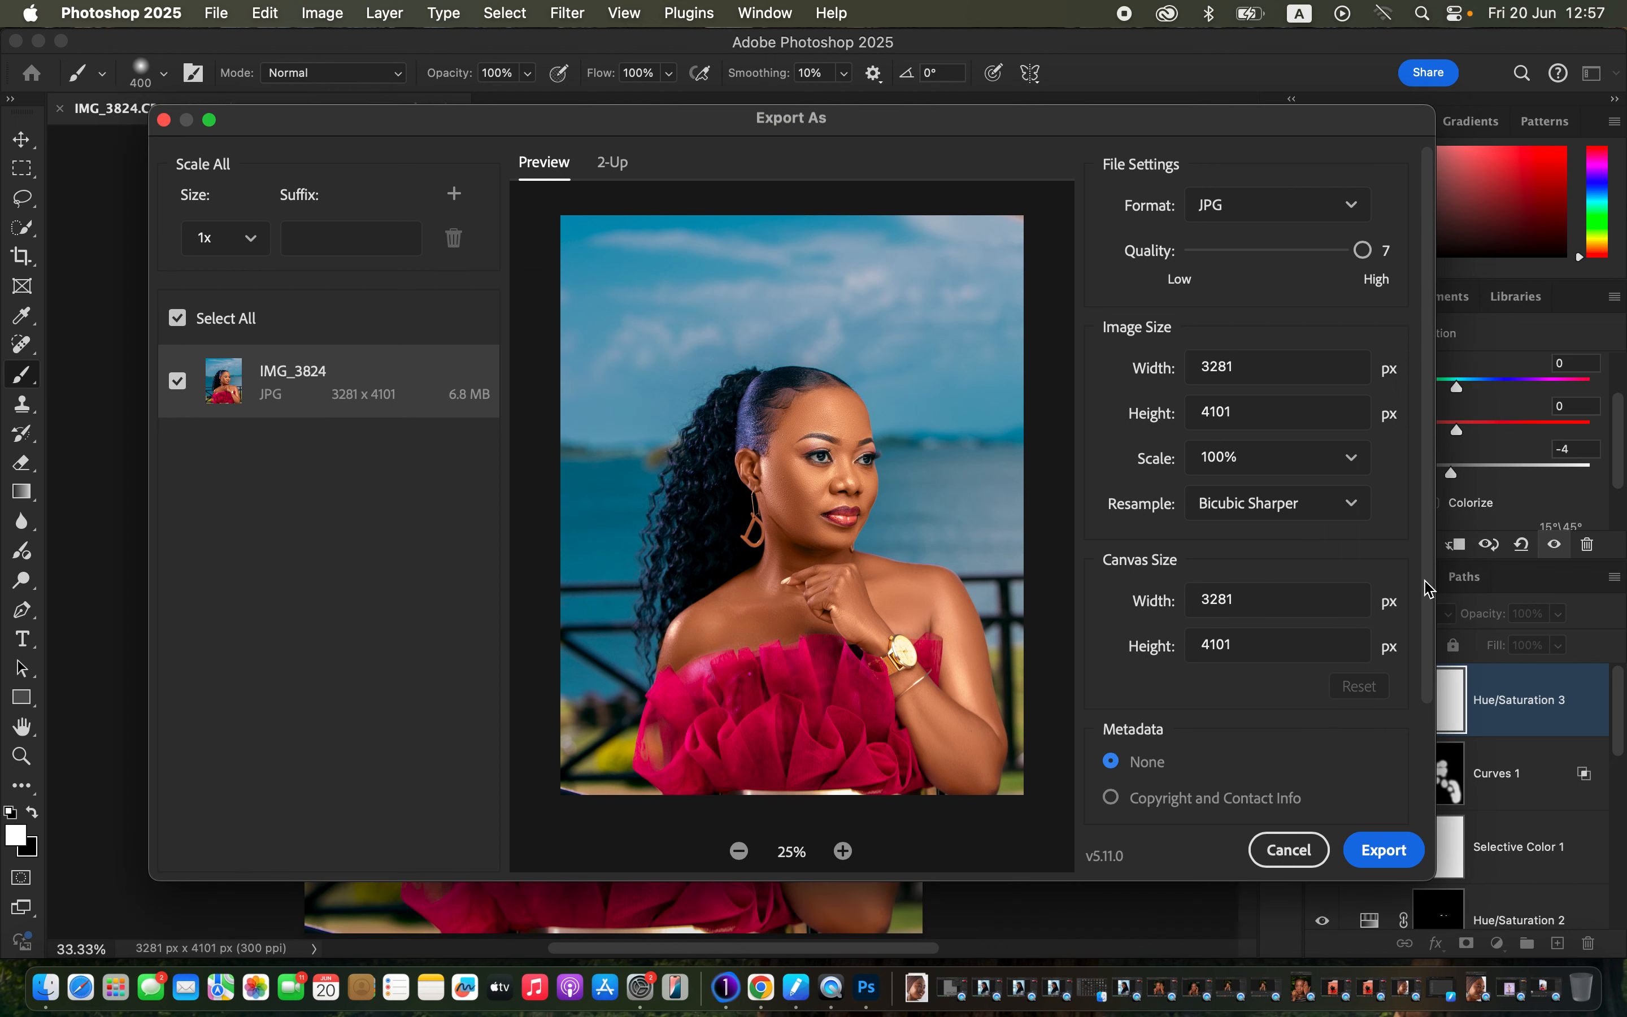
pyautogui.scroll(-5, 1432, 672)
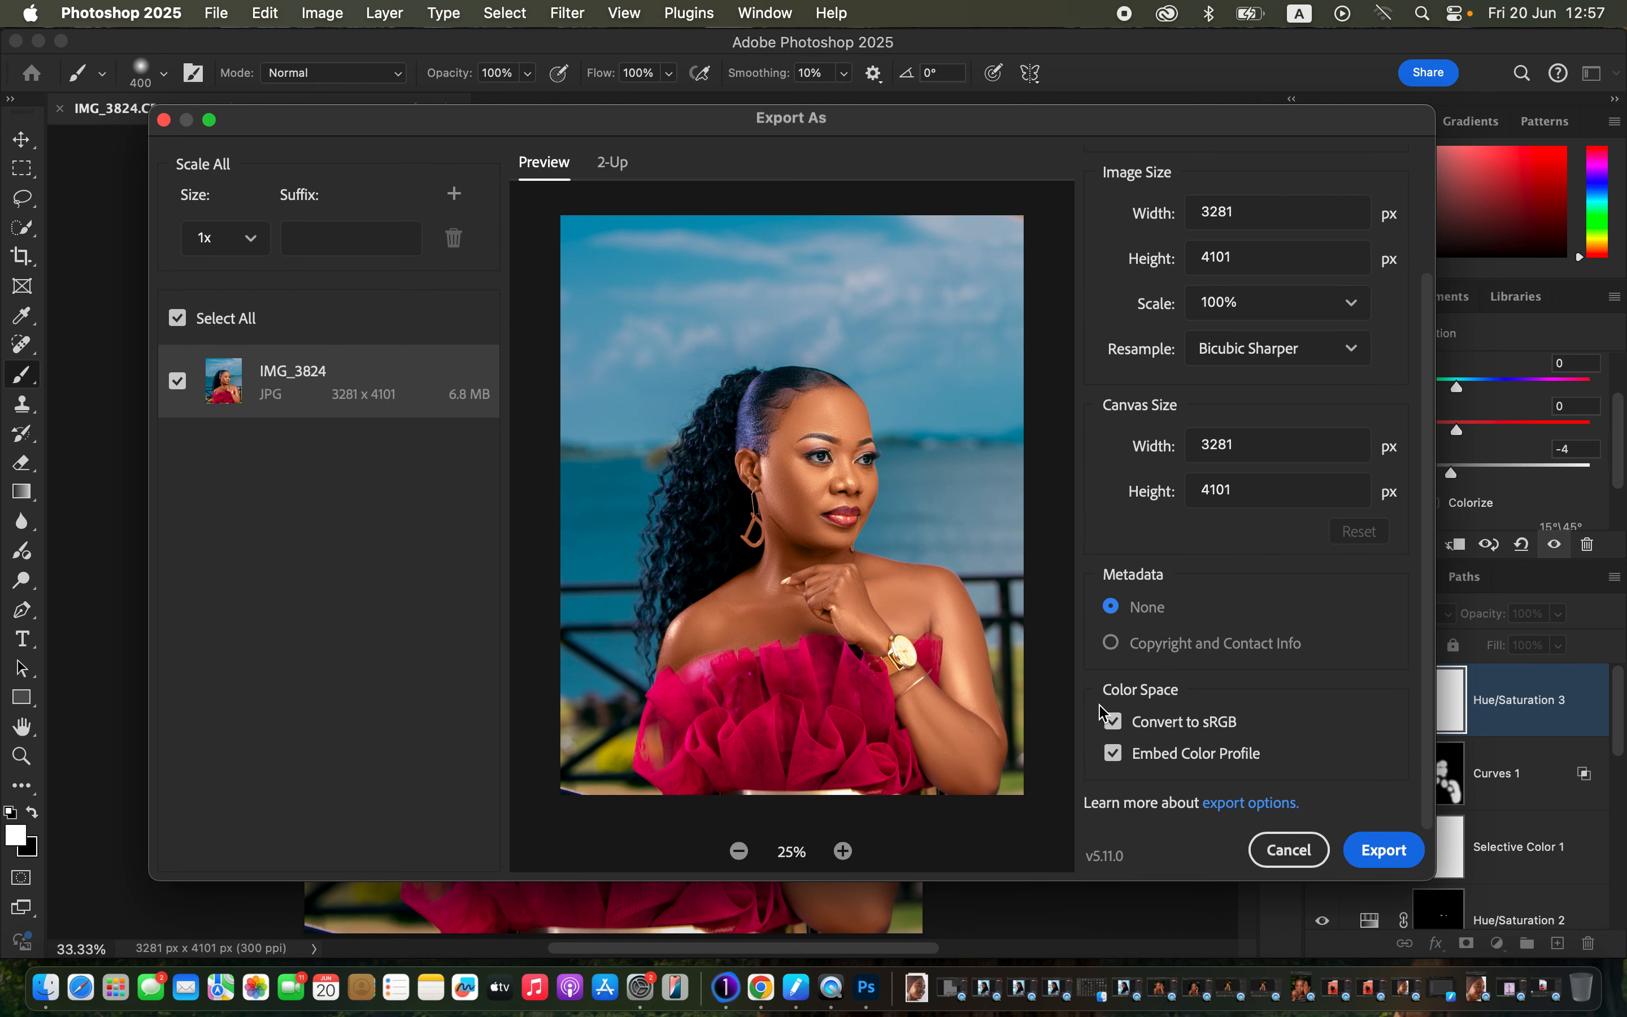
pyautogui.click(1382, 860)
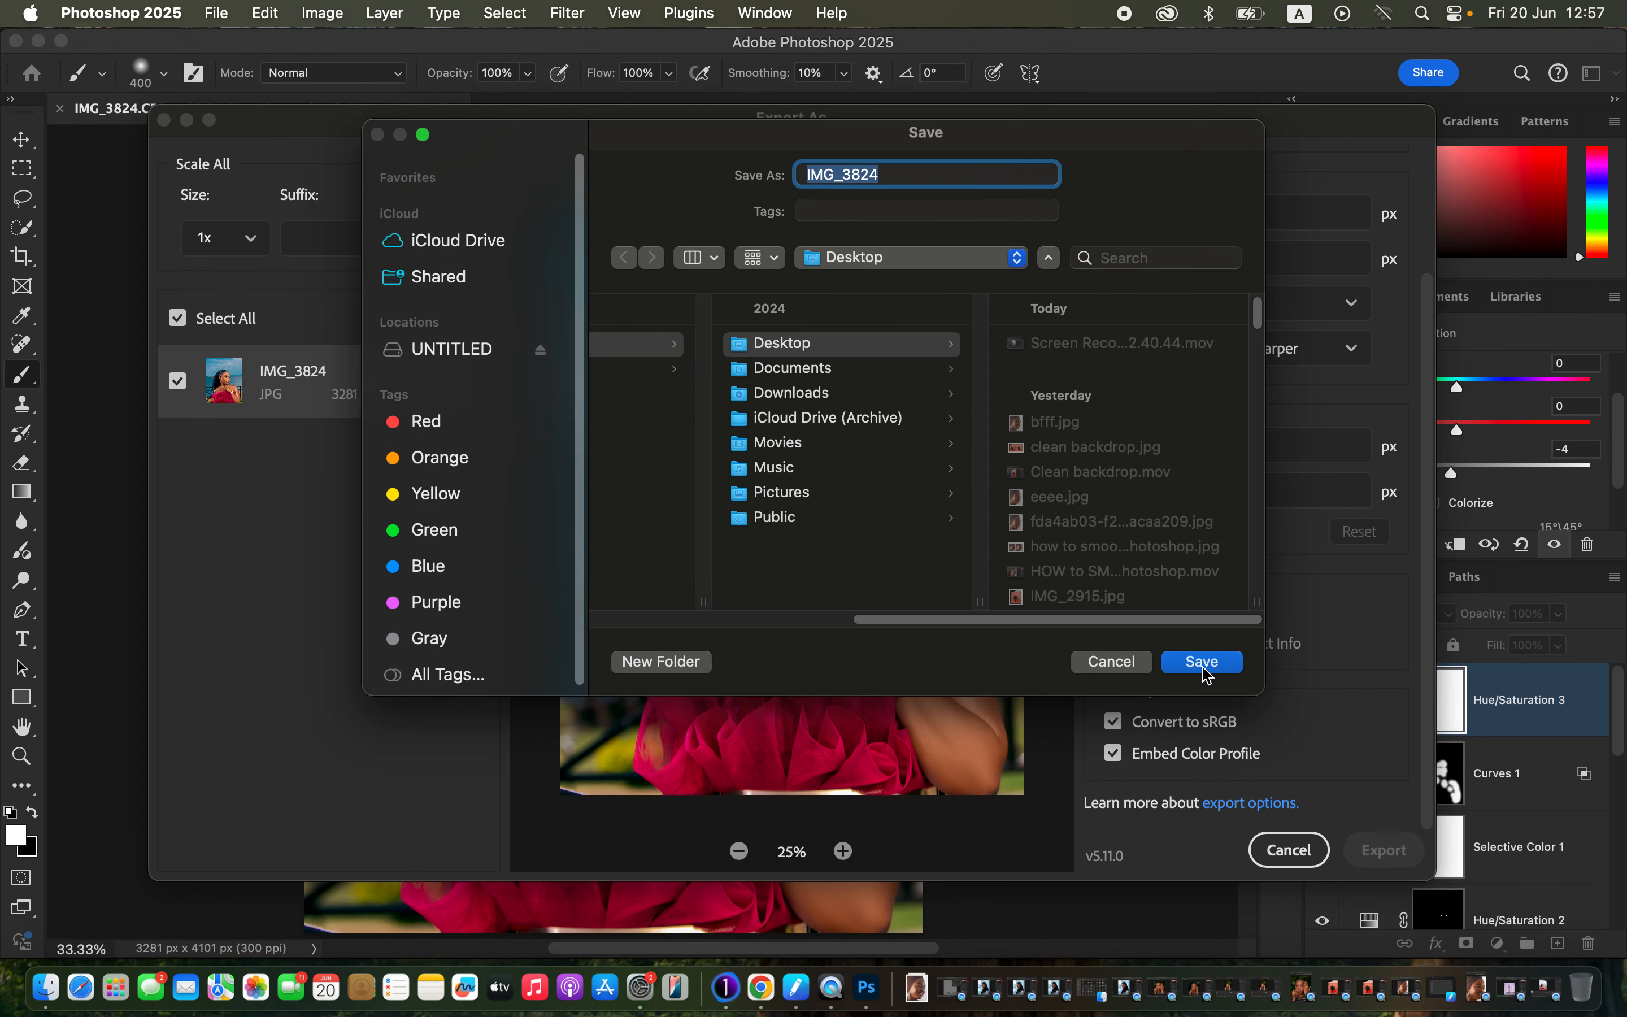
pyautogui.click(1207, 673)
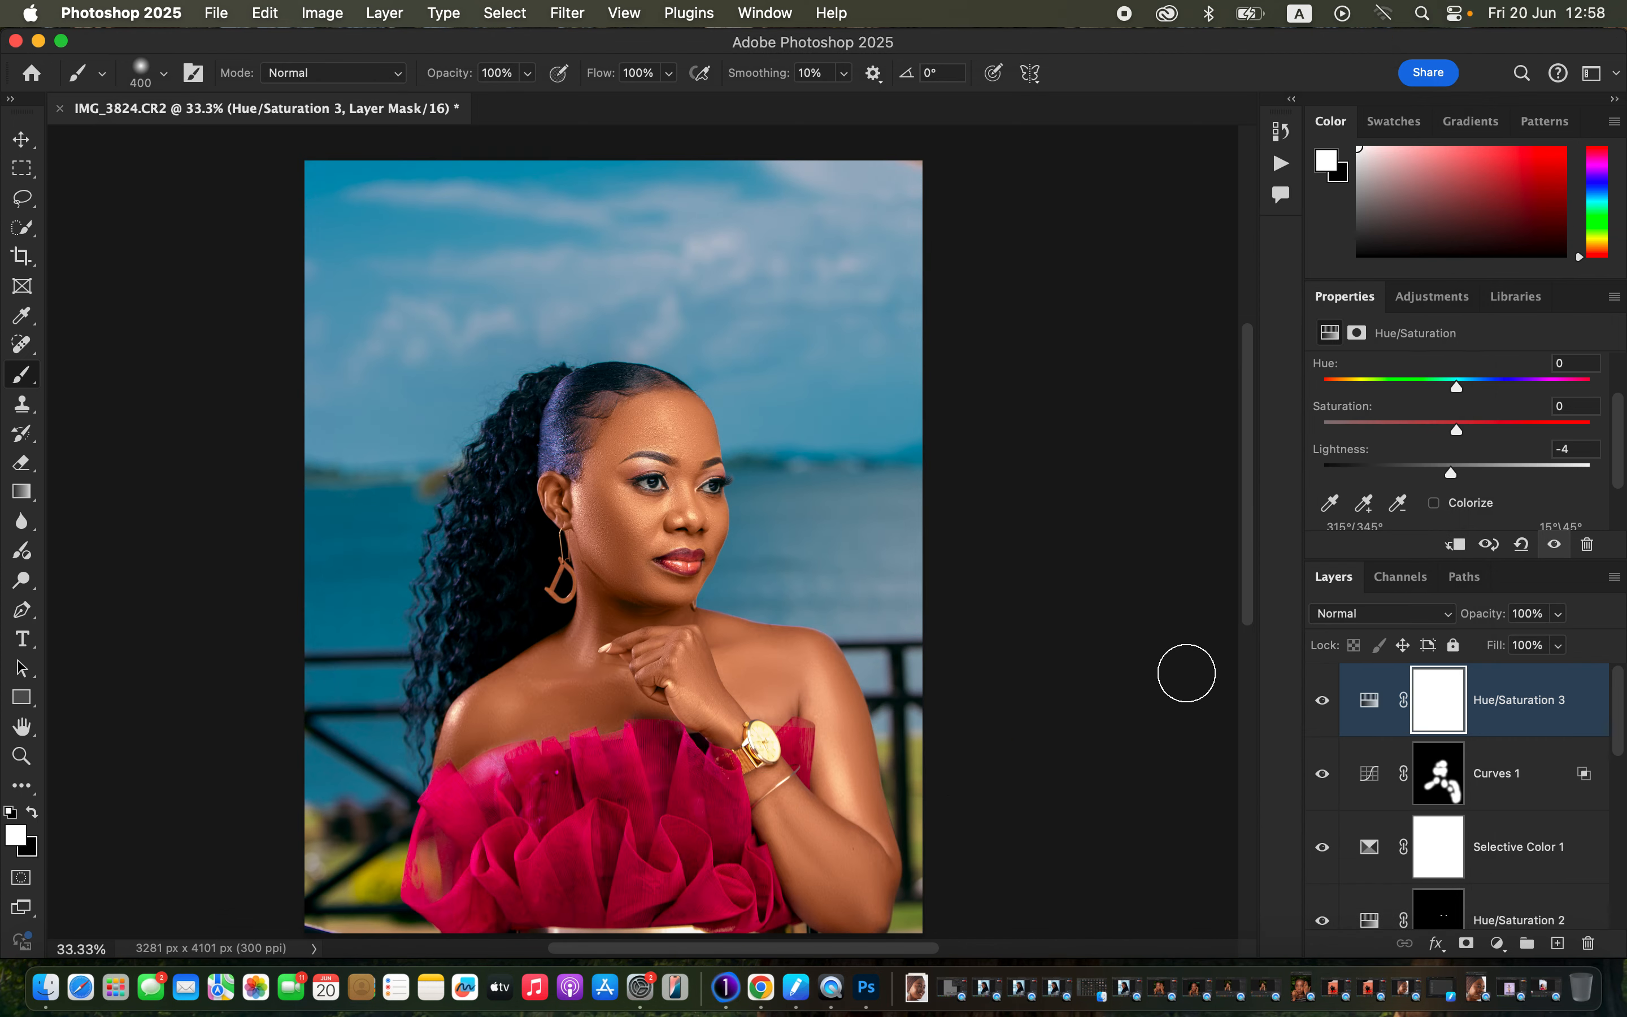